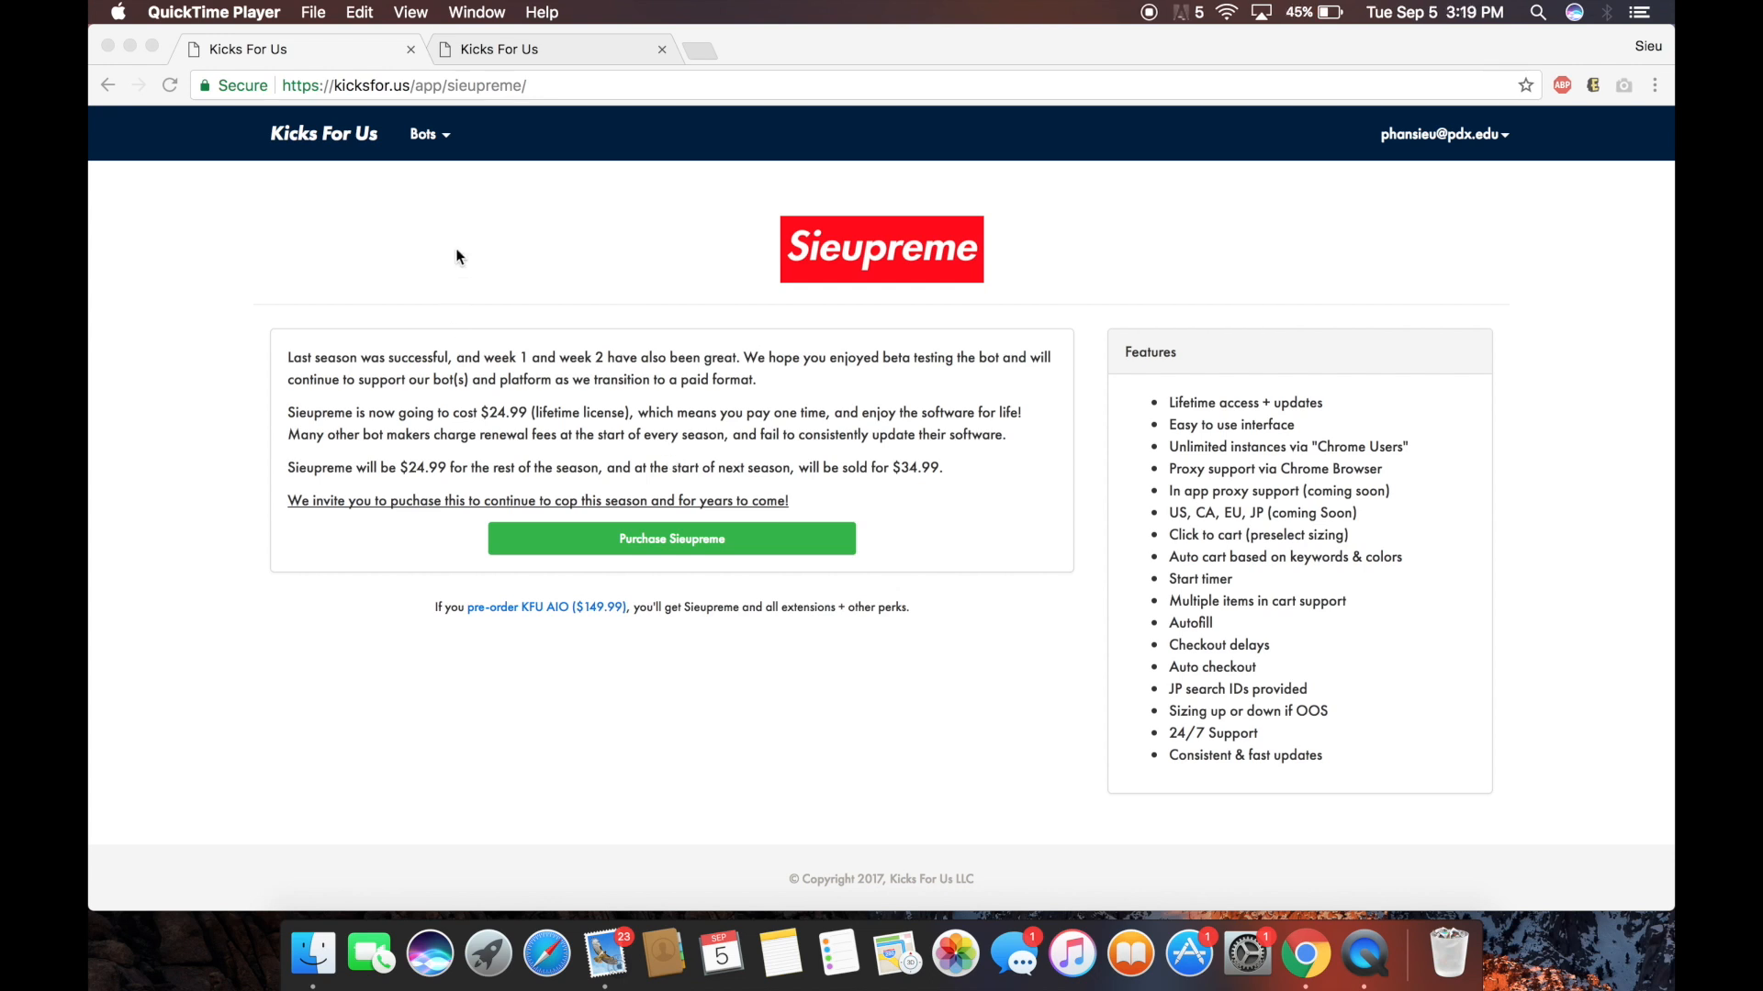
# Switch to the second Kicks For Us tab showing the Sieupreme region selection panel.
pyautogui.click(543, 46)
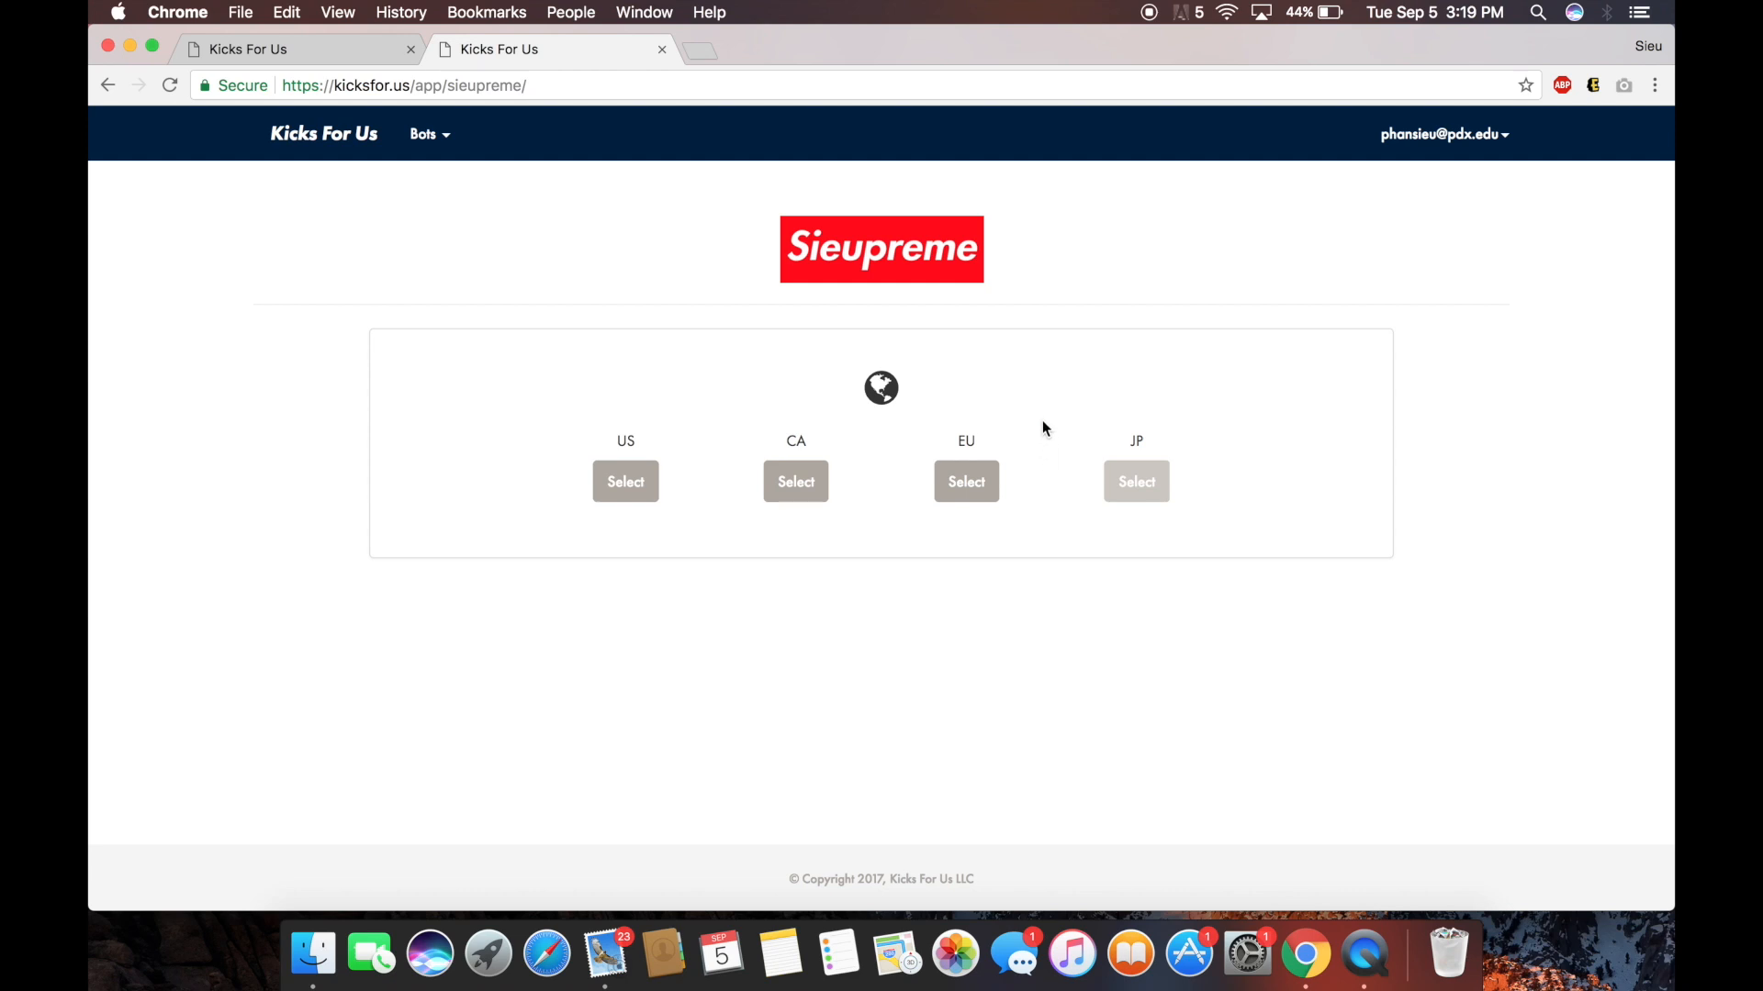
# Choose the US region, add the Sieupreme extension to Chrome, and reload the bot page.
pyautogui.click(634, 481)
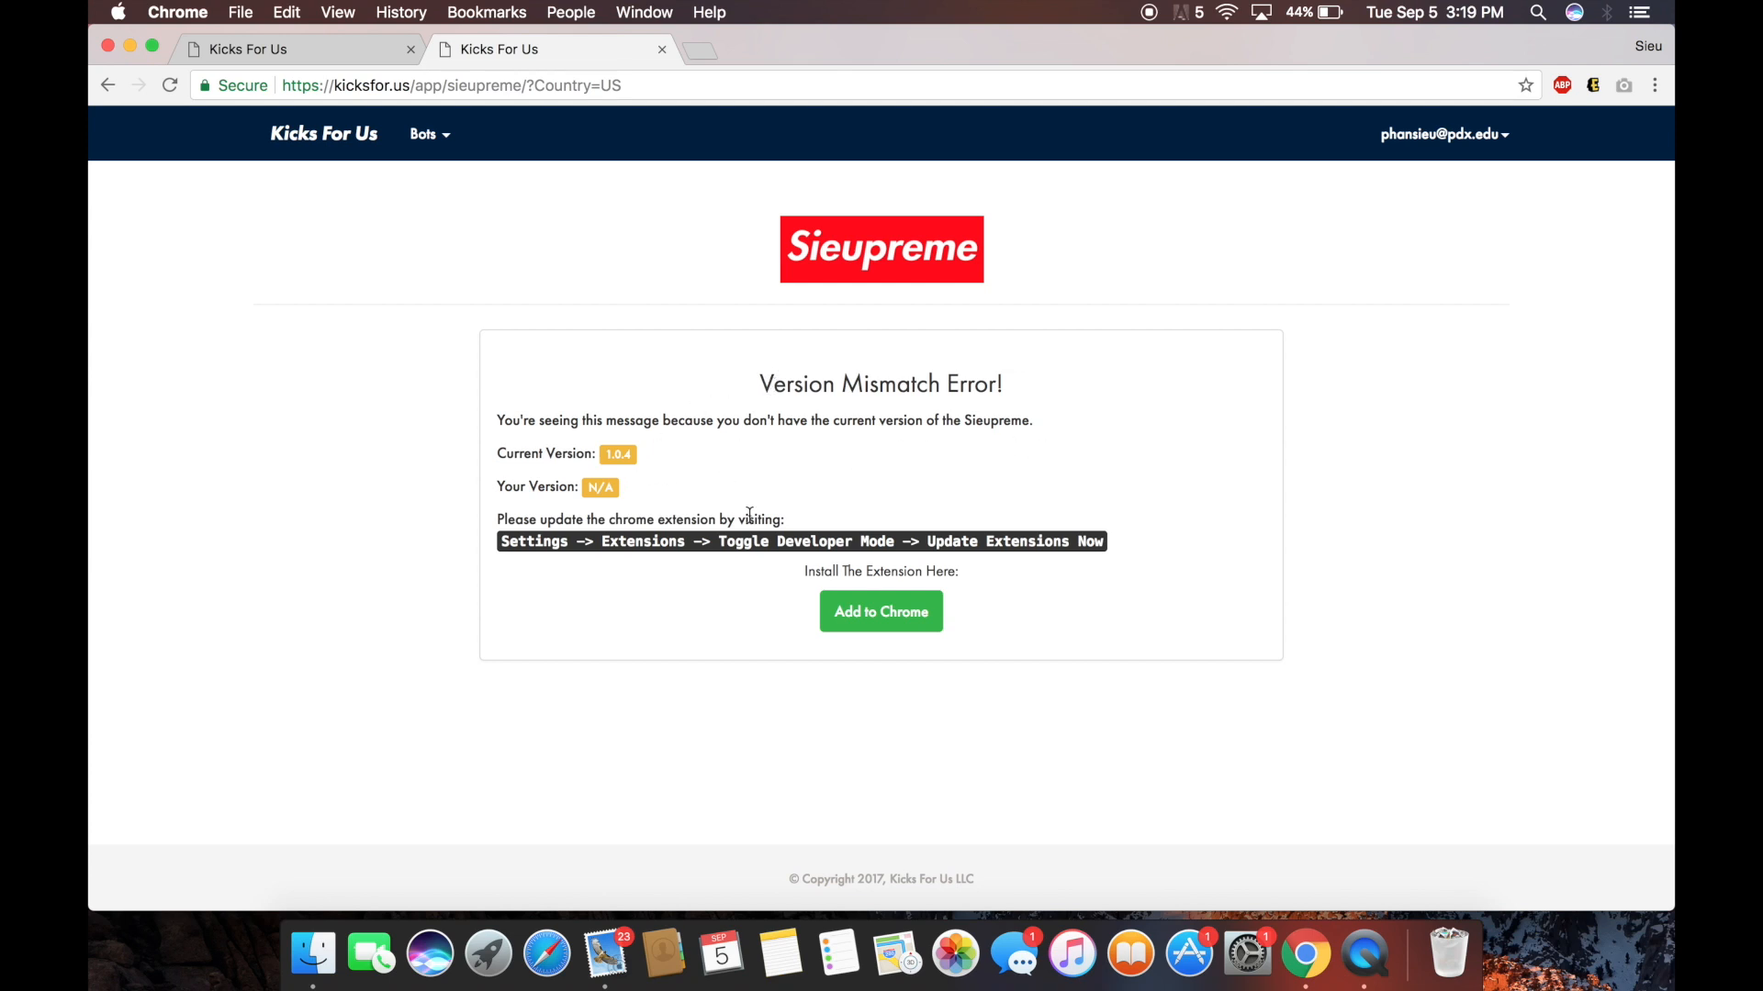
pyautogui.click(908, 624)
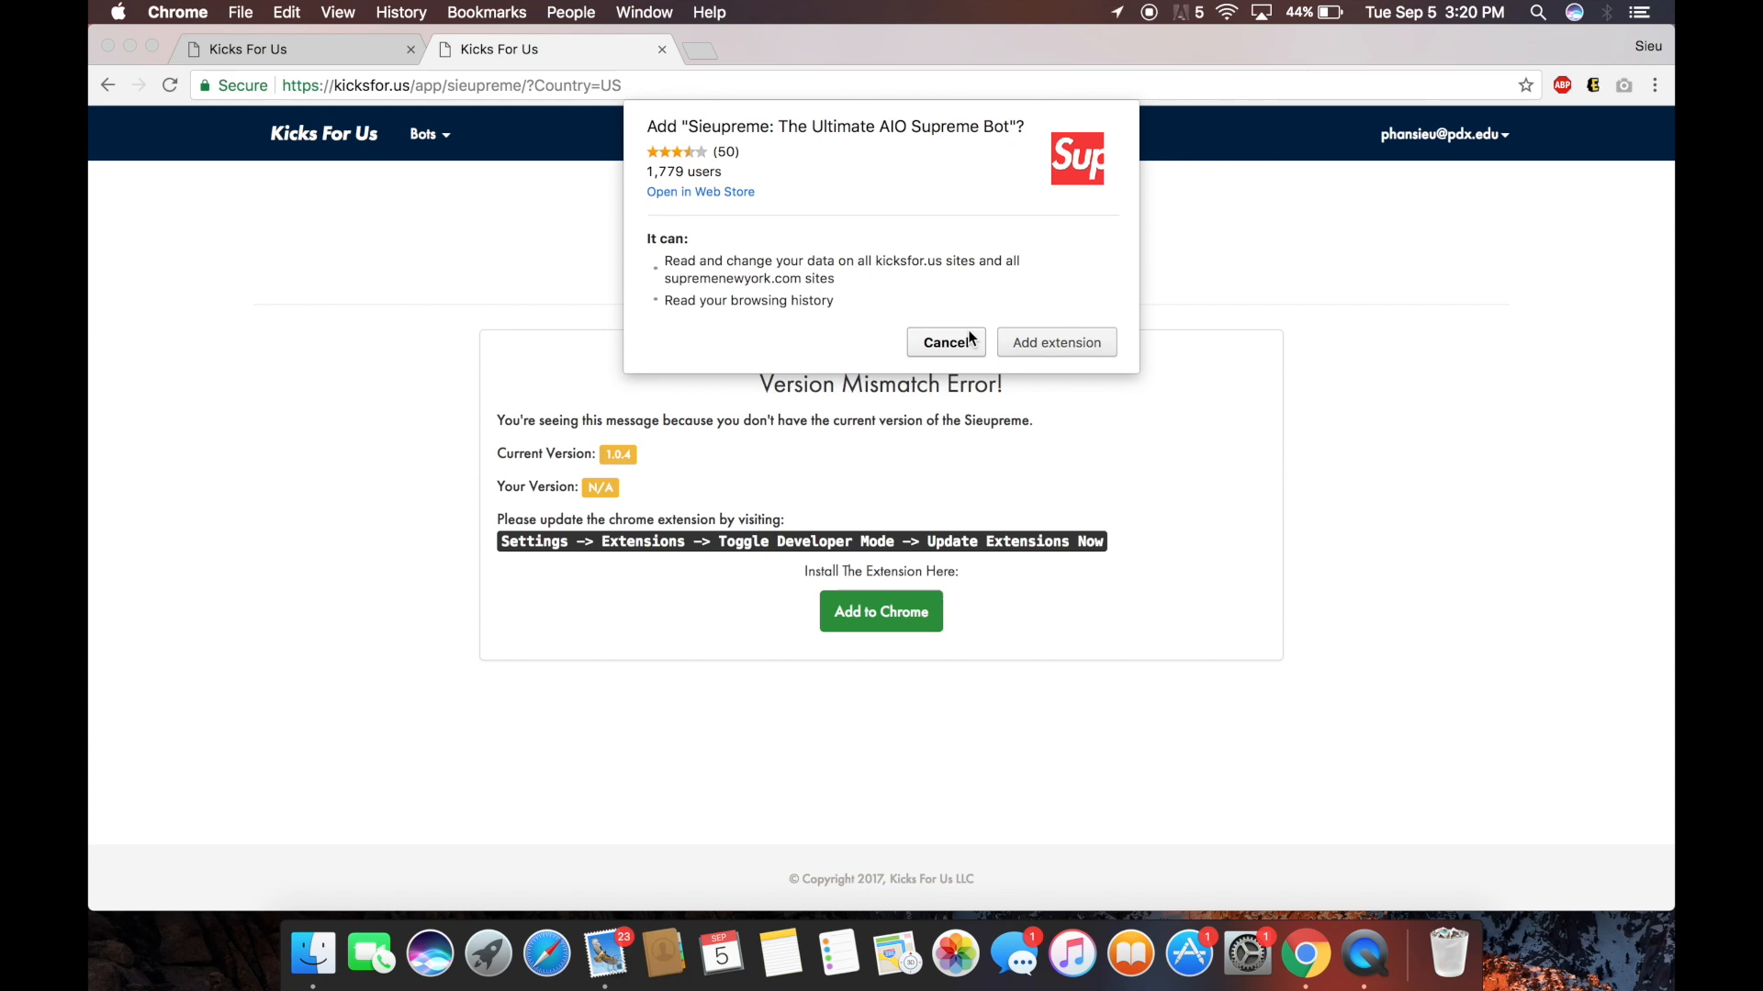
pyautogui.click(1055, 336)
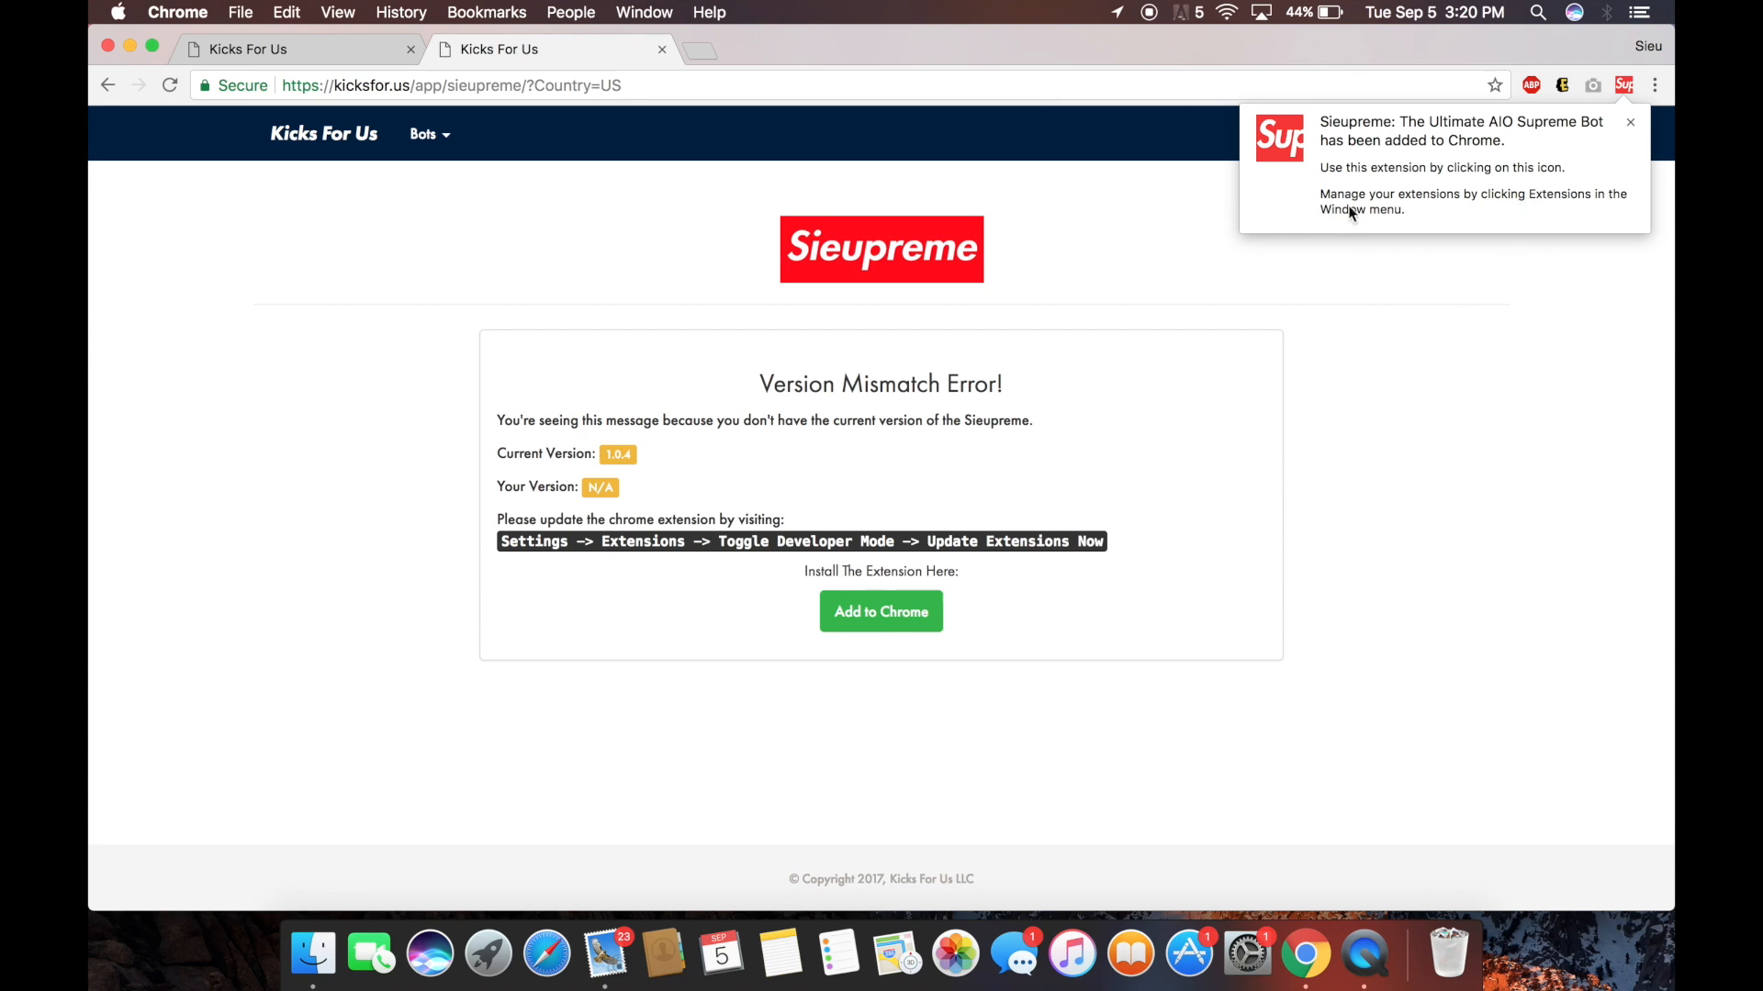
pyautogui.click(171, 81)
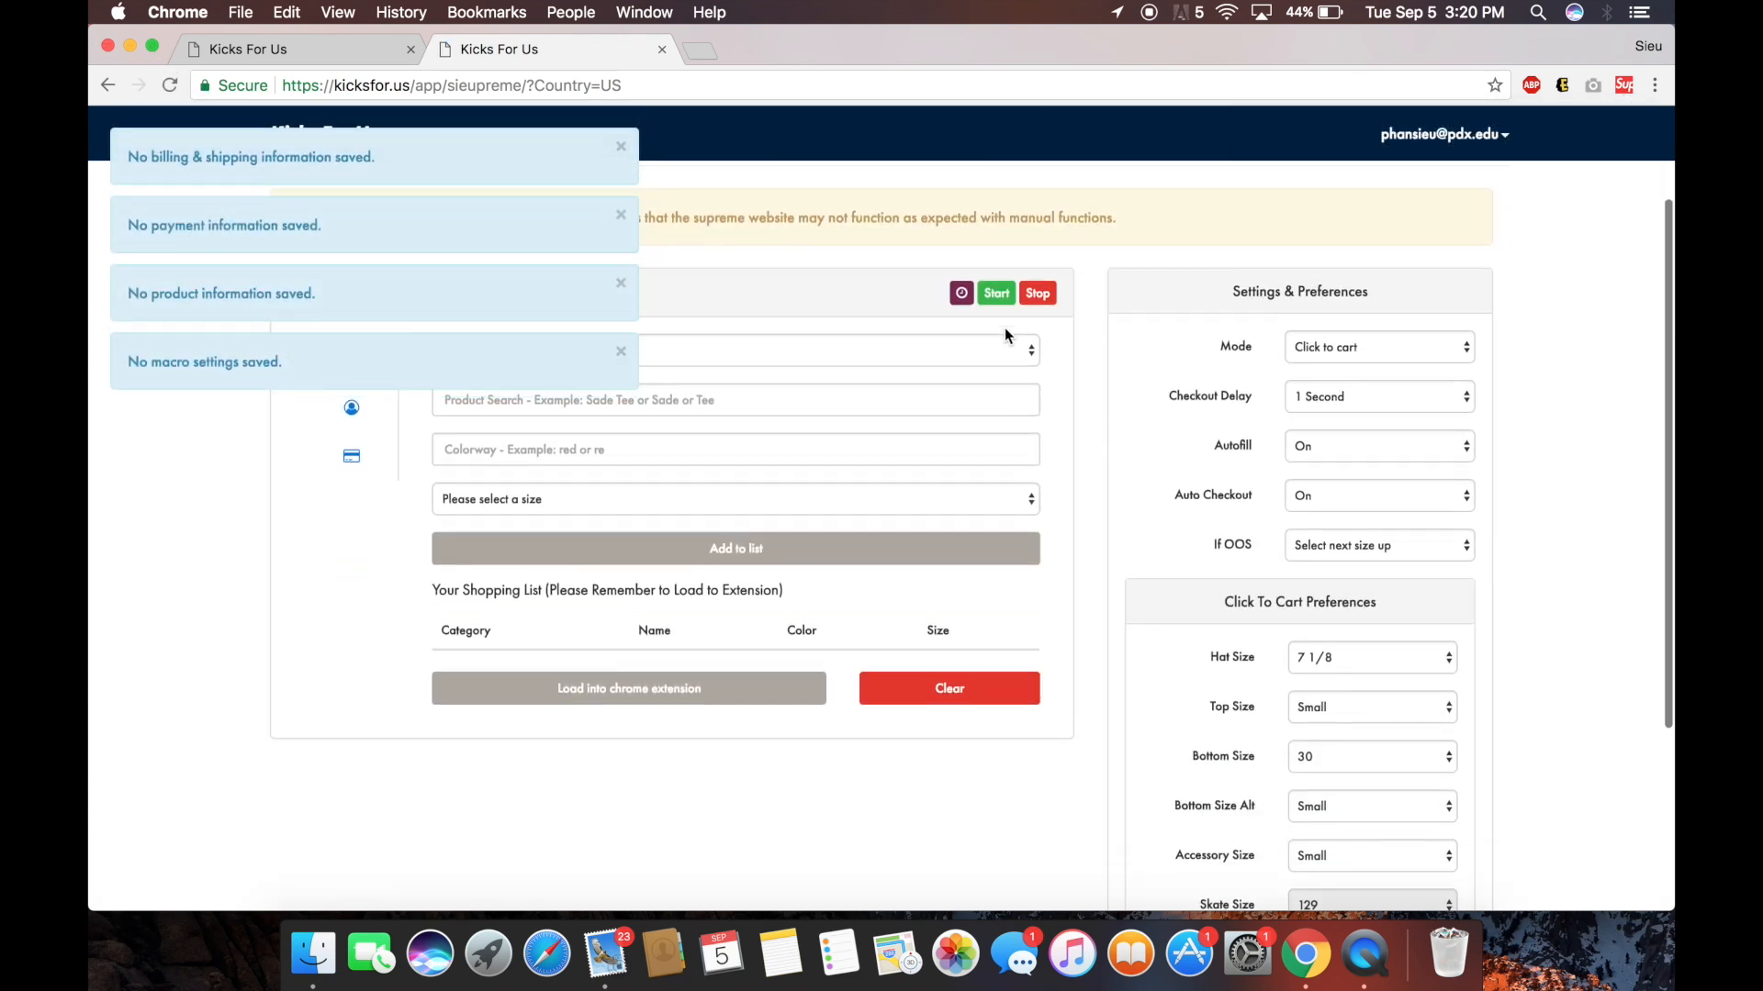
# Stop the bot, confirm the US region, check the start timer, and open the Mode options.
pyautogui.click(1035, 356)
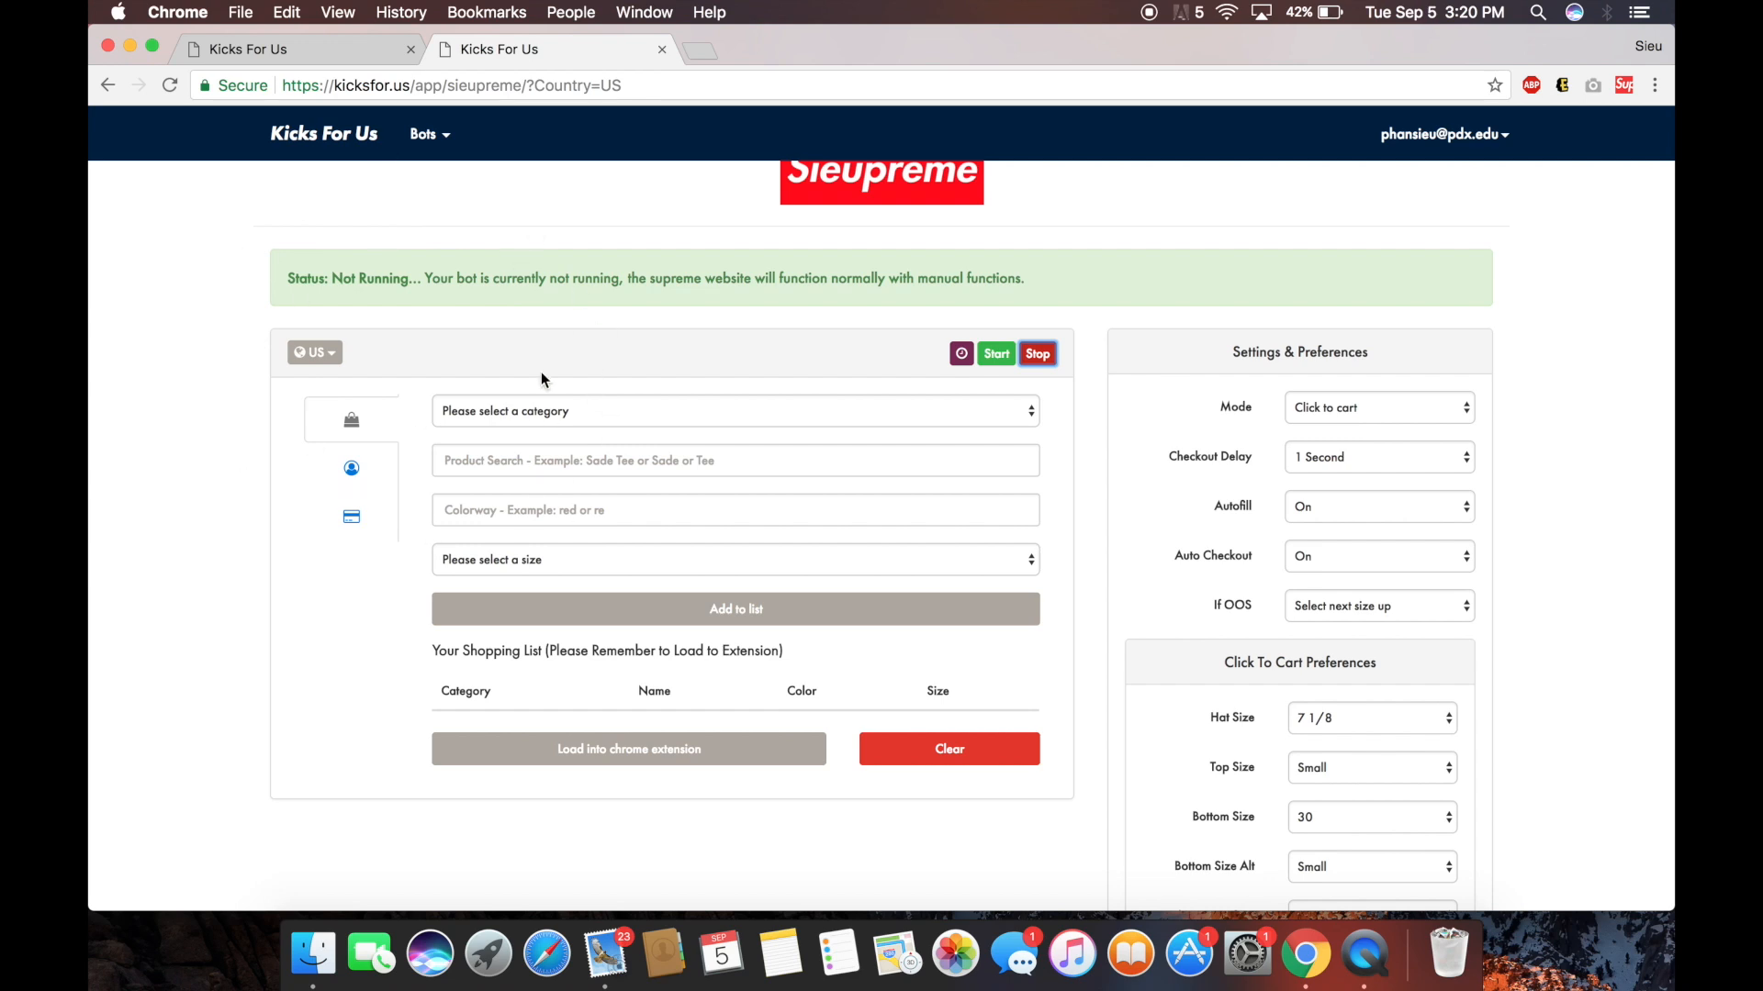
pyautogui.click(314, 353)
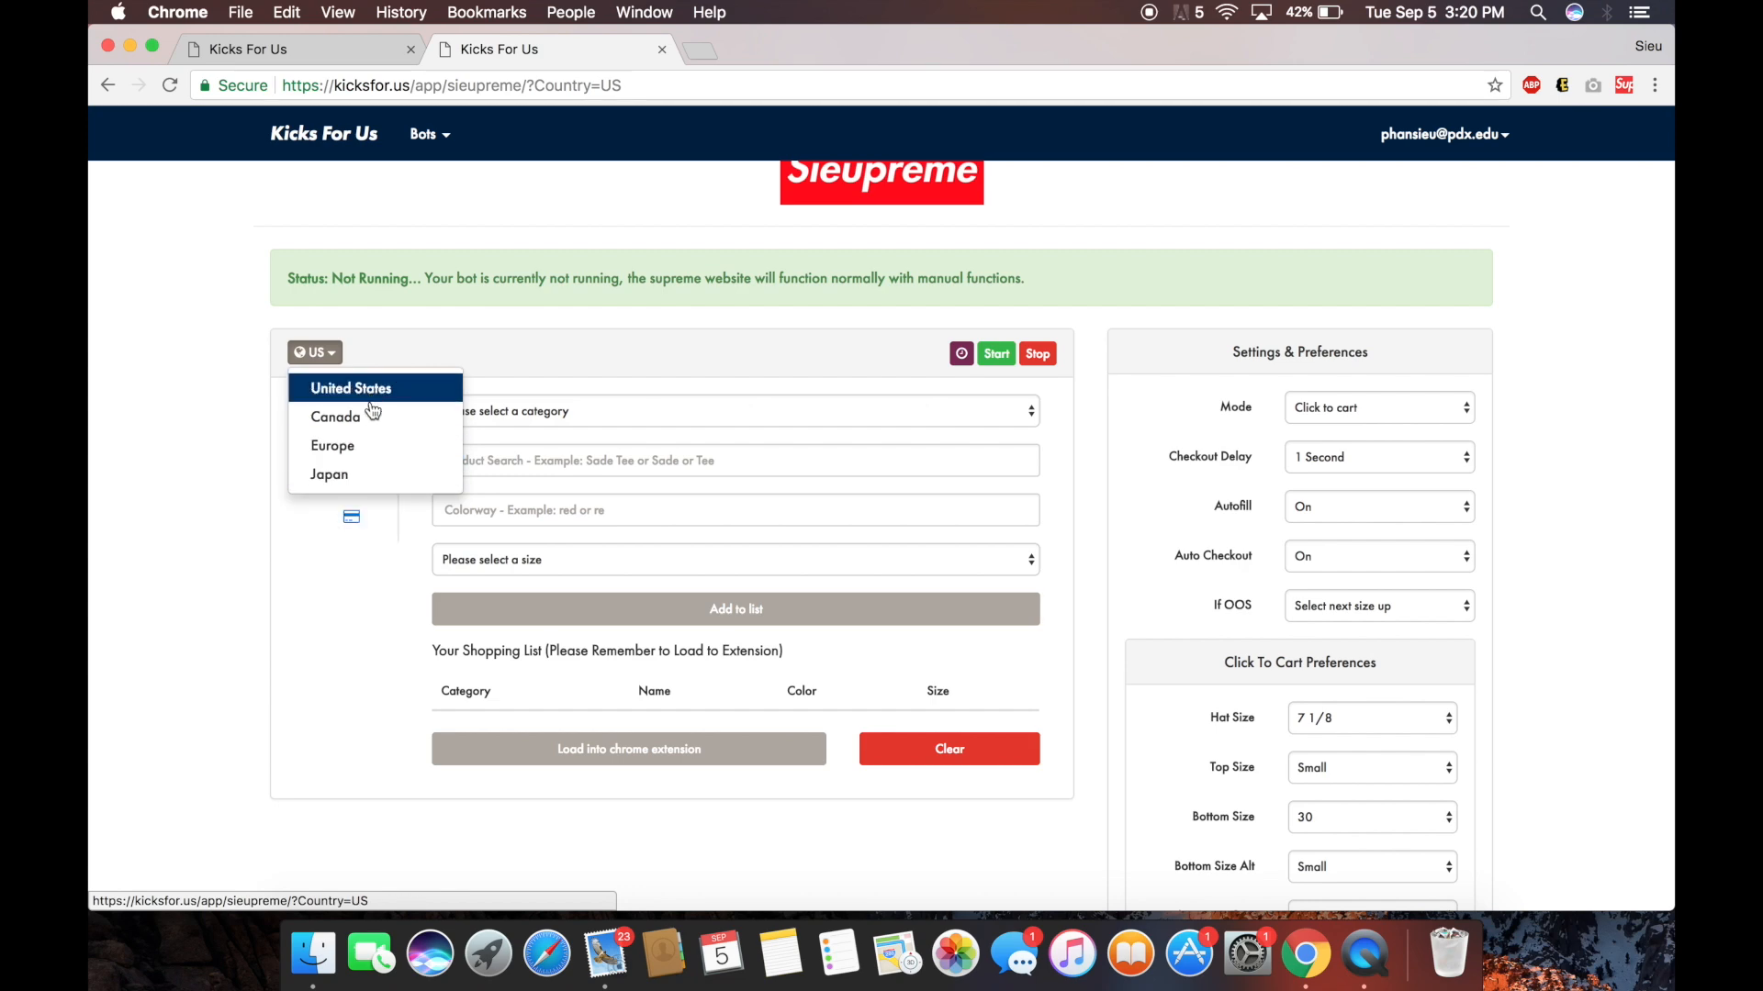
pyautogui.click(548, 327)
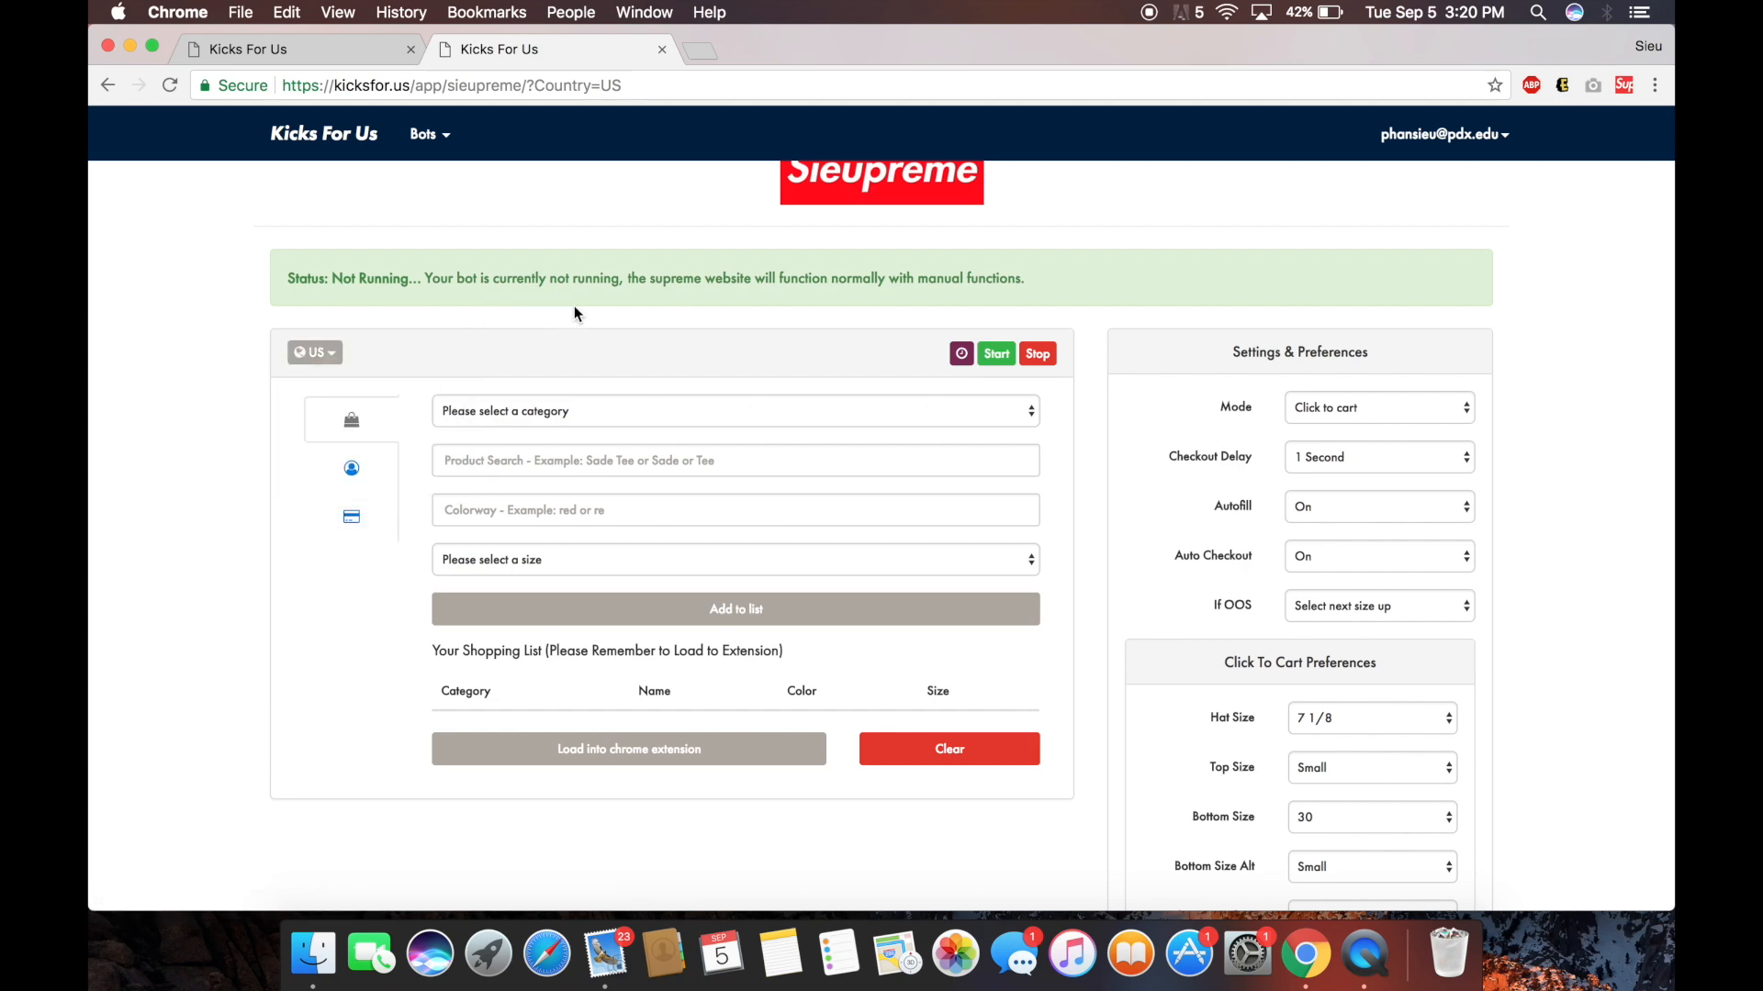
pyautogui.click(961, 356)
pyautogui.click(1290, 259)
pyautogui.scroll(-2, 1200, 299)
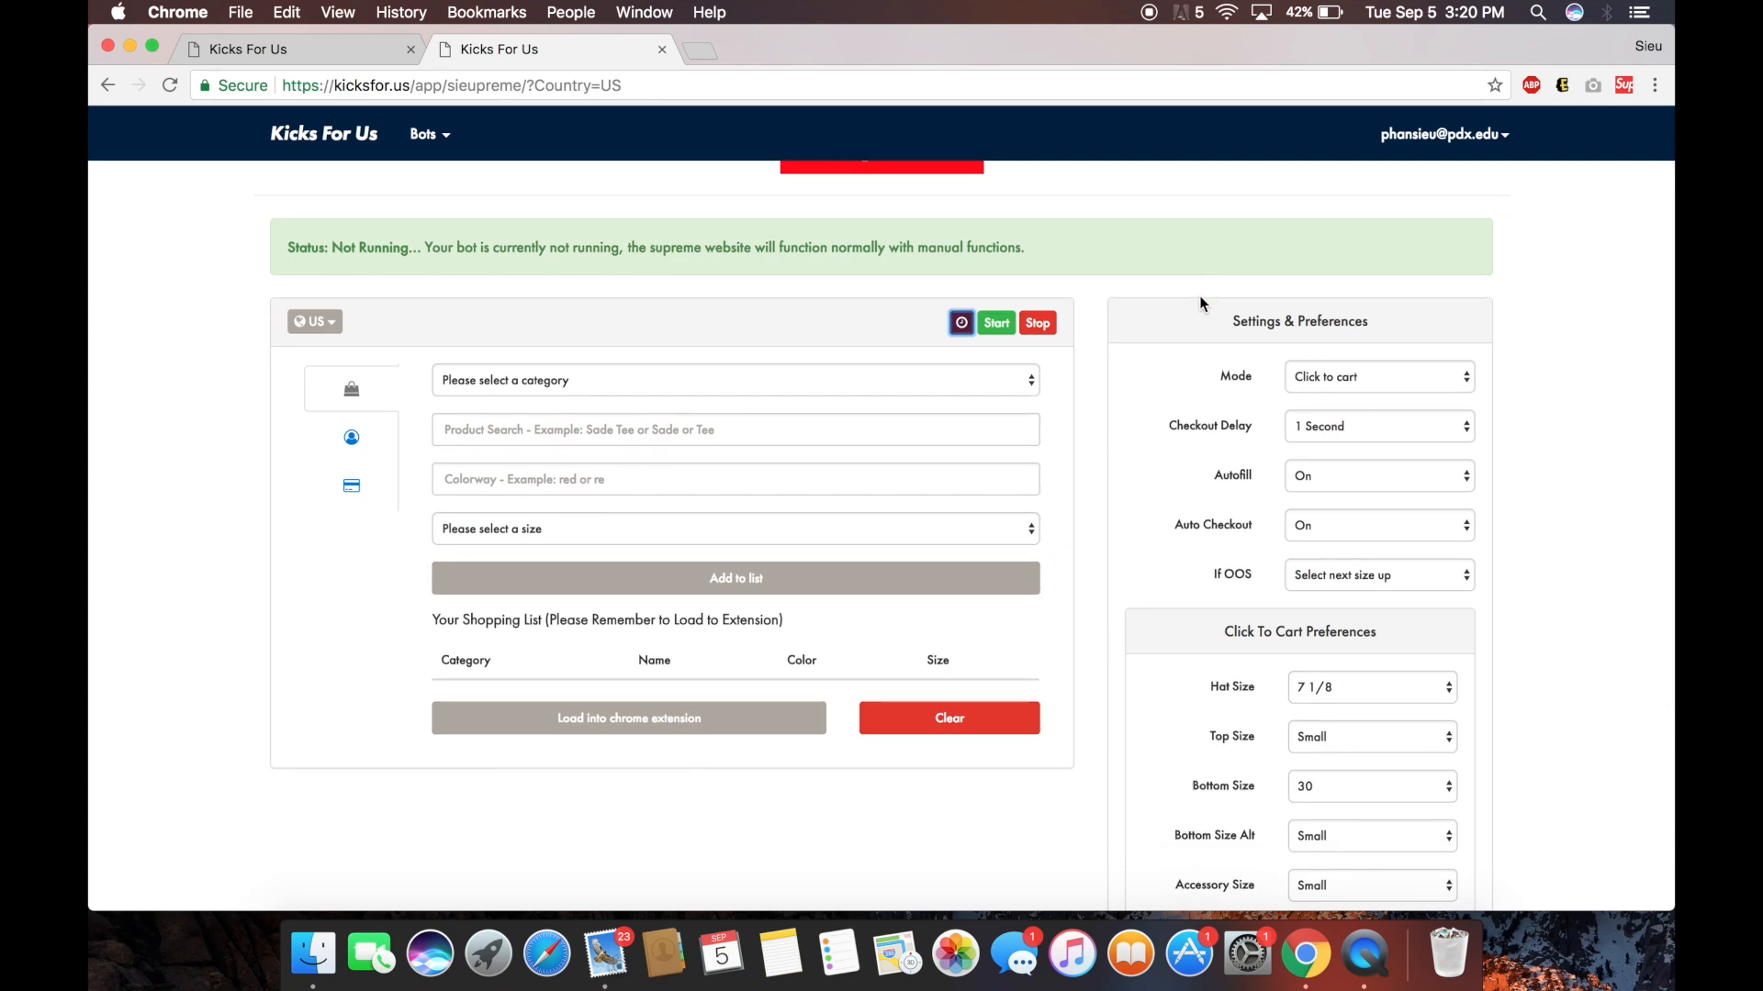
pyautogui.click(1384, 360)
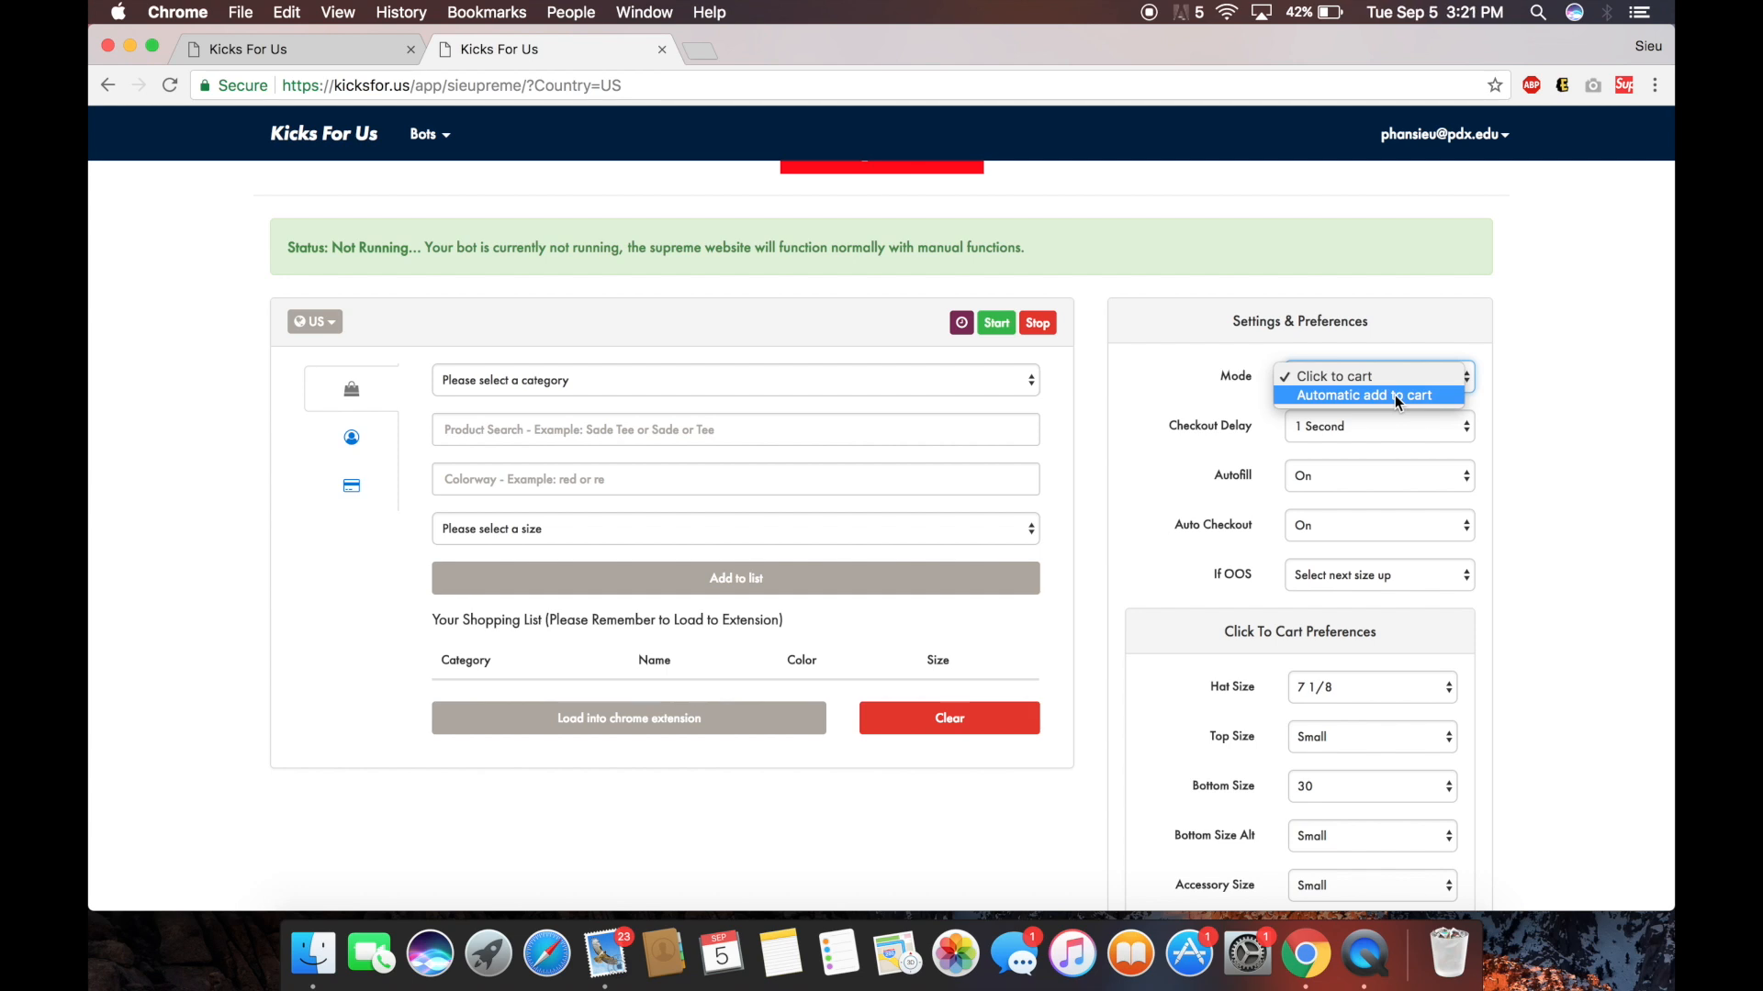
# Keep Click to cart mode with hat size 7 3/8, top Medium and bottom size 30.
pyautogui.click(1347, 374)
pyautogui.scroll(-3, 1432, 450)
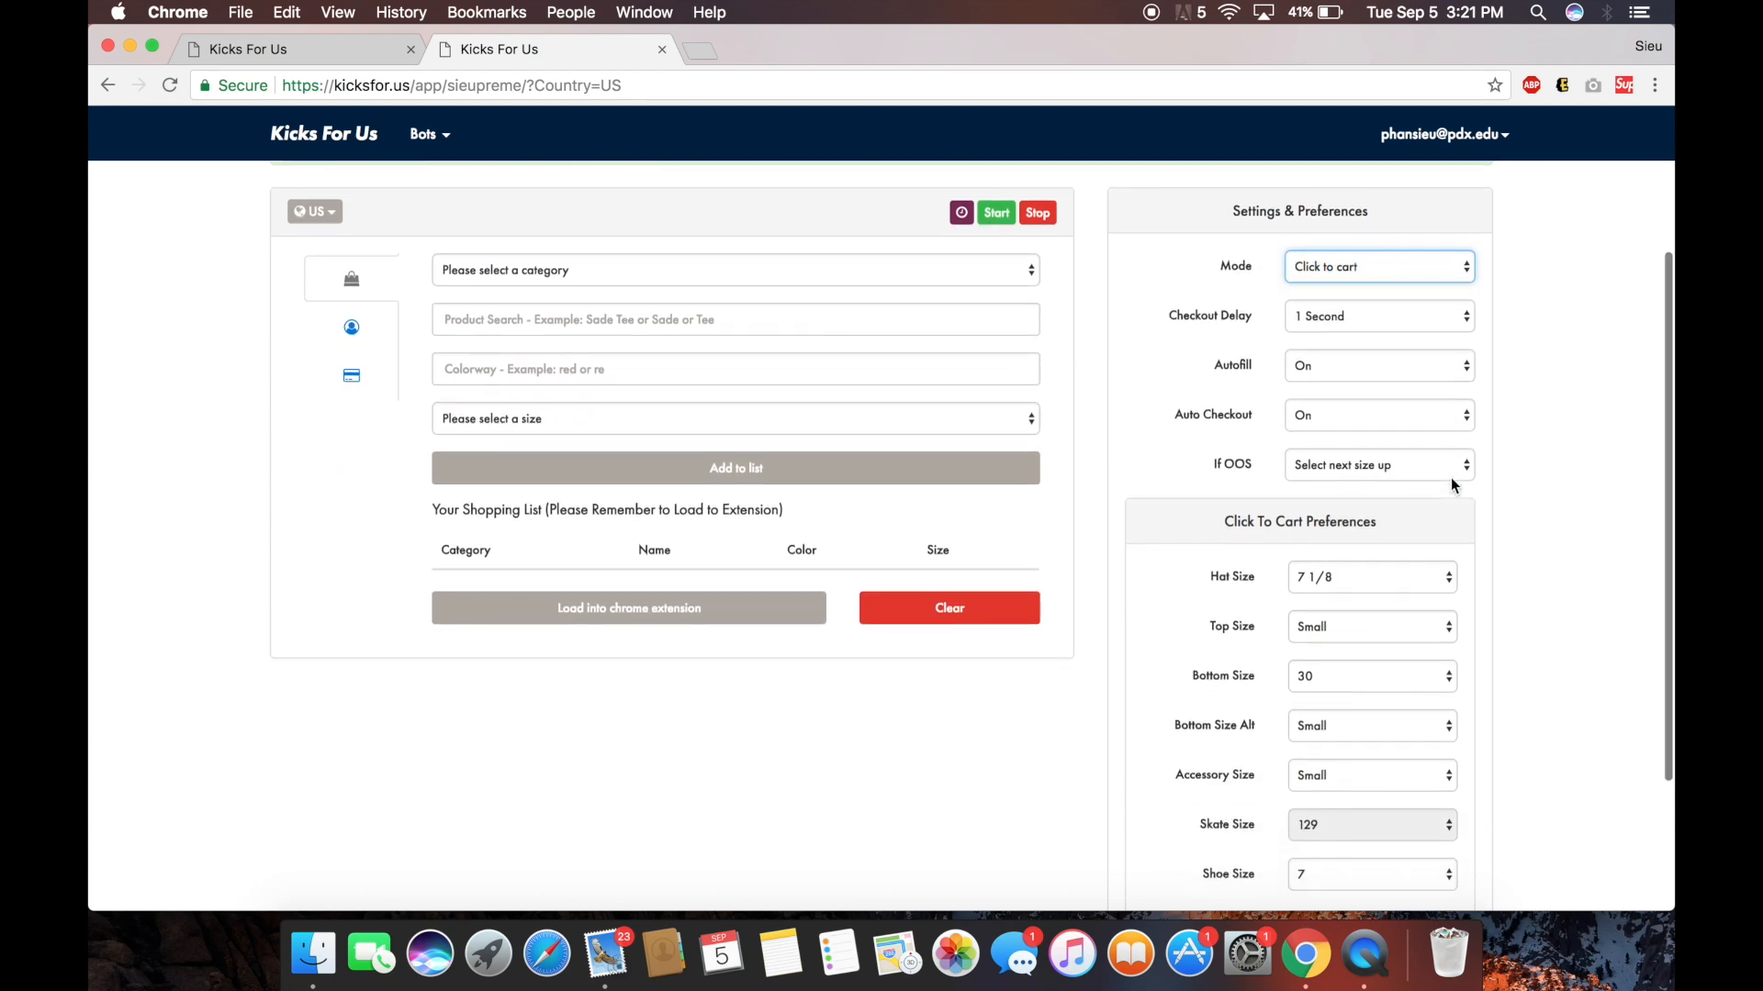
pyautogui.scroll(1, 1452, 484)
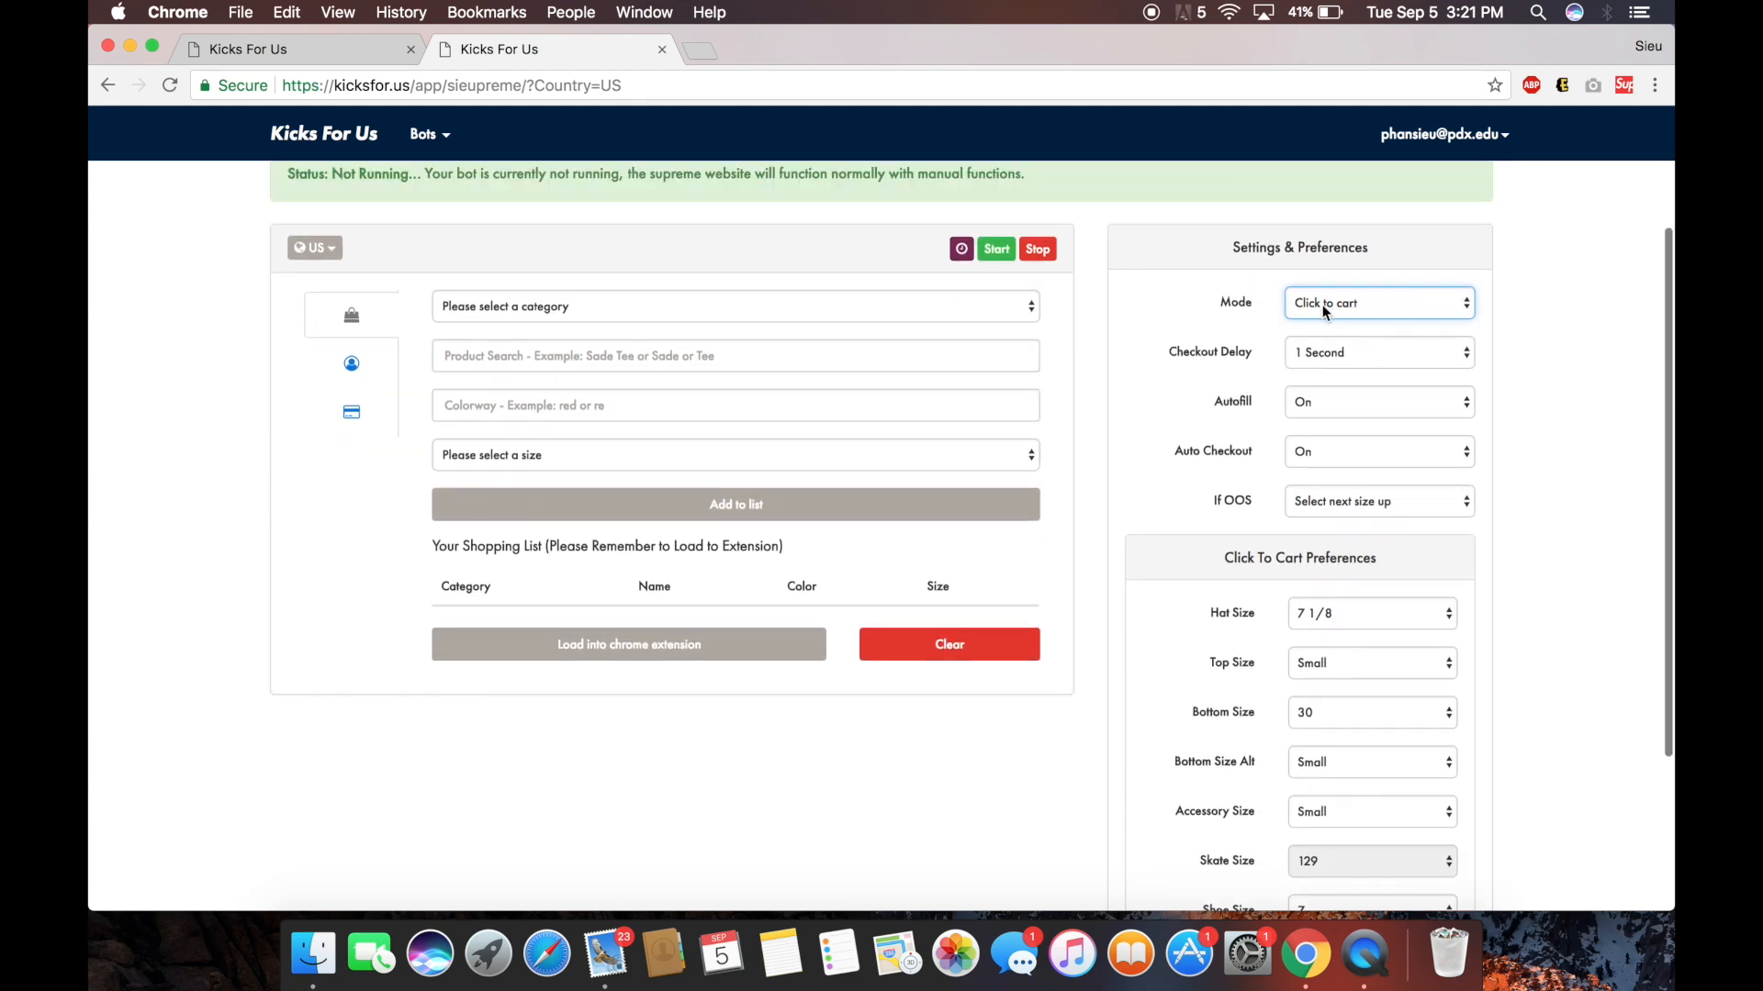
pyautogui.scroll(-2, 1396, 349)
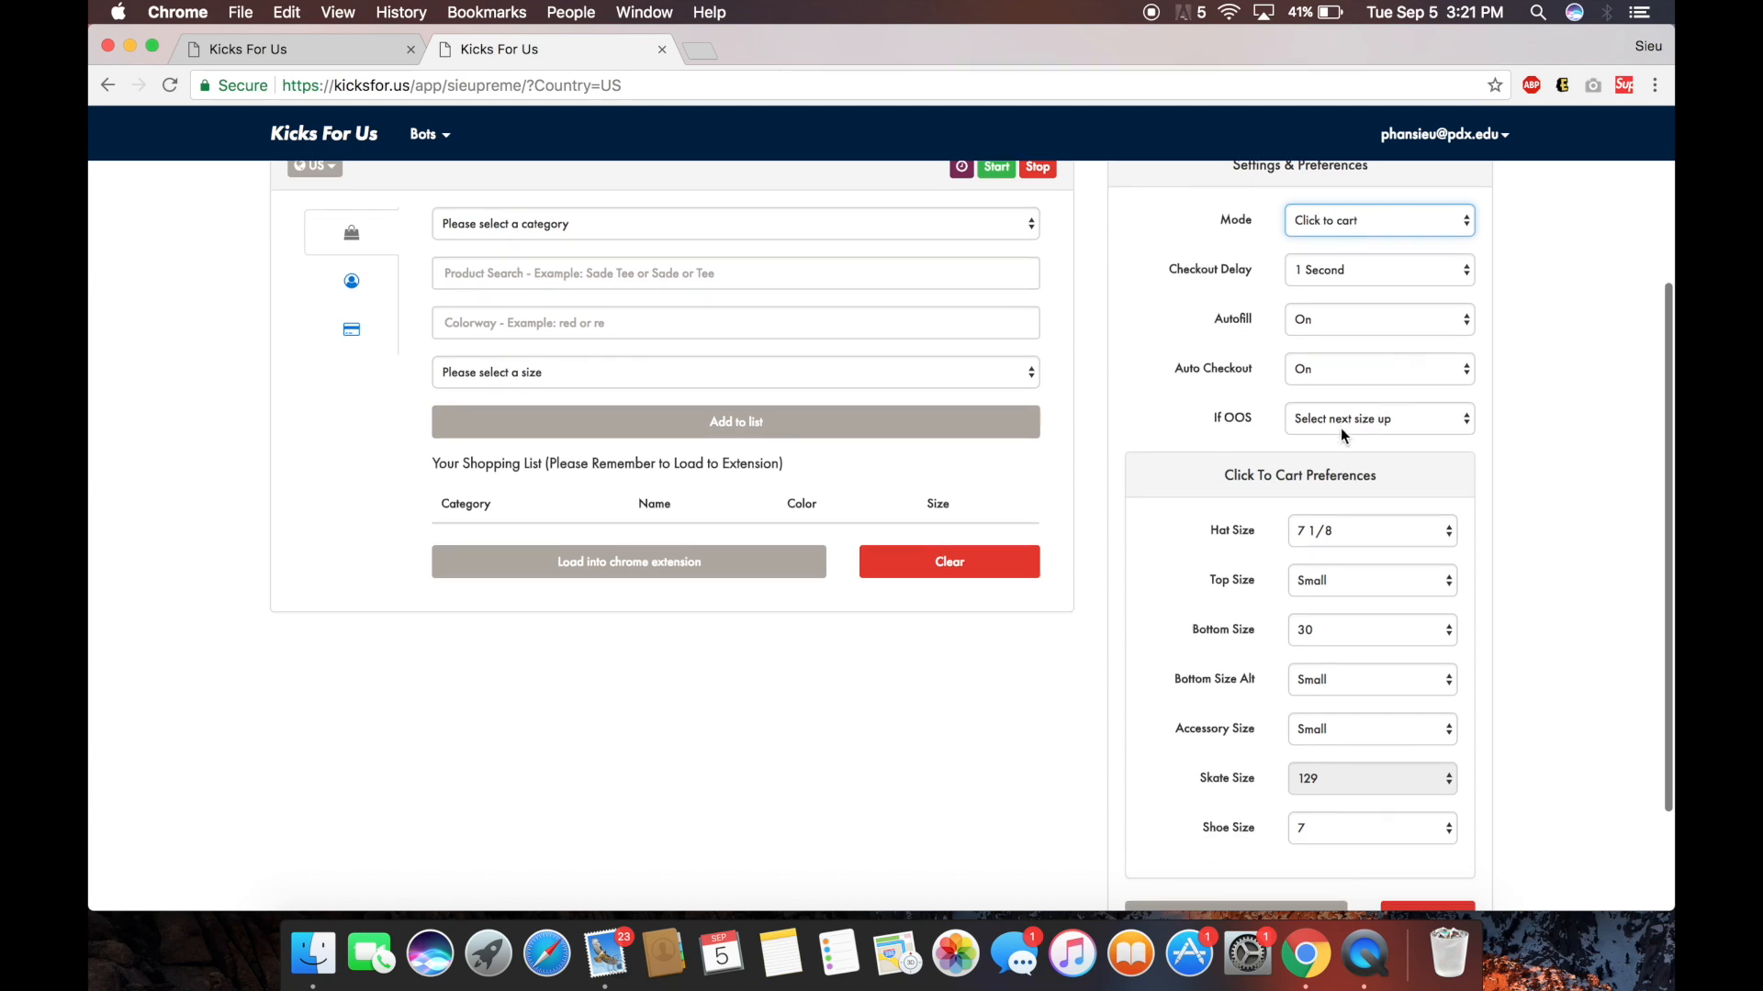
pyautogui.scroll(-2, 1357, 571)
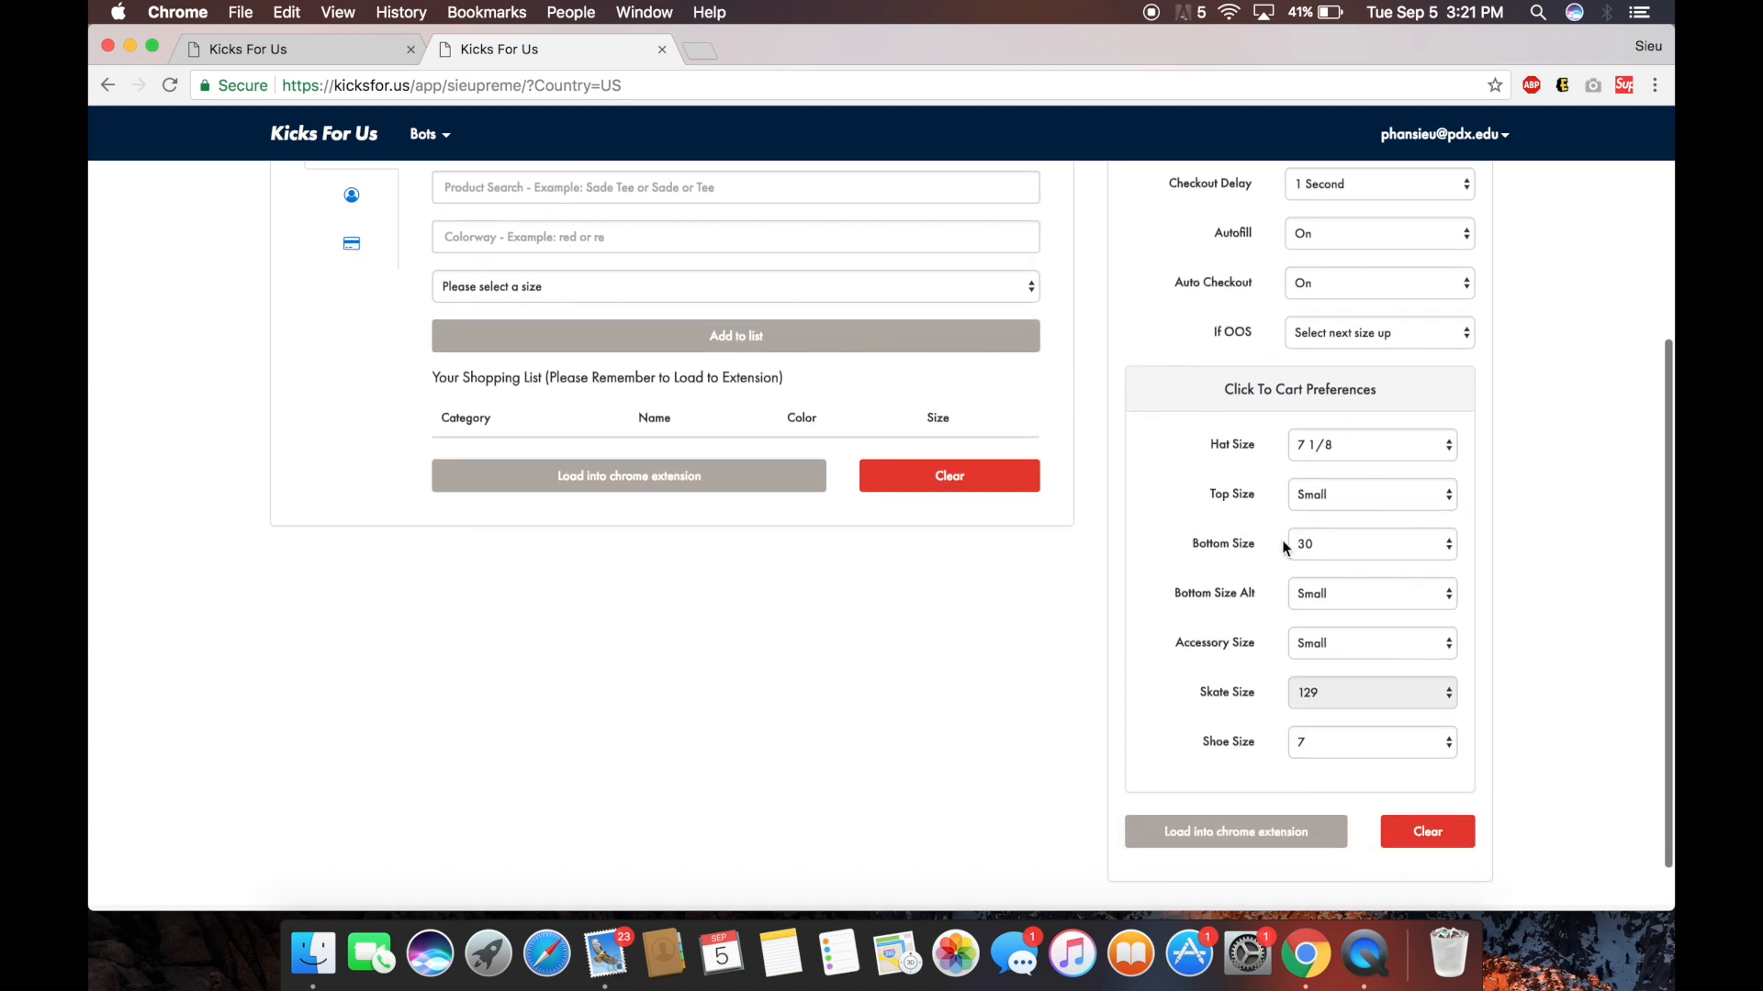
pyautogui.click(1313, 446)
pyautogui.press('Escape')
pyautogui.click(1337, 496)
pyautogui.click(1340, 518)
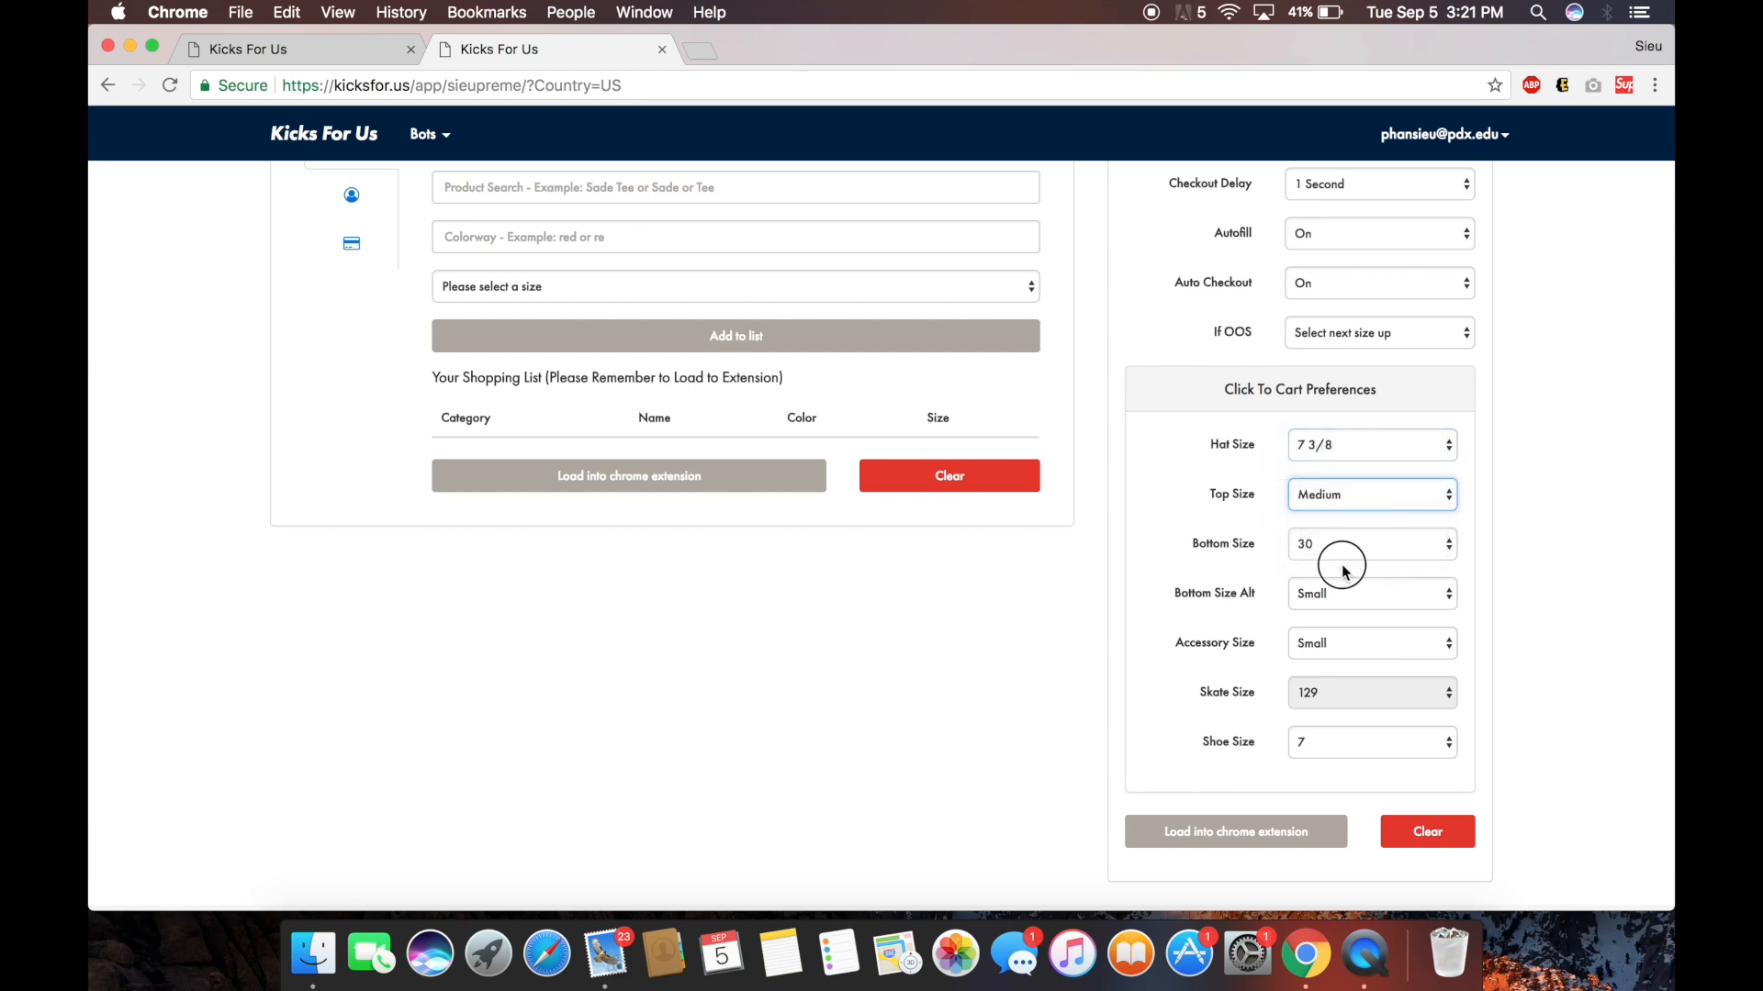
pyautogui.click(1342, 555)
pyautogui.click(1347, 556)
pyautogui.click(1333, 543)
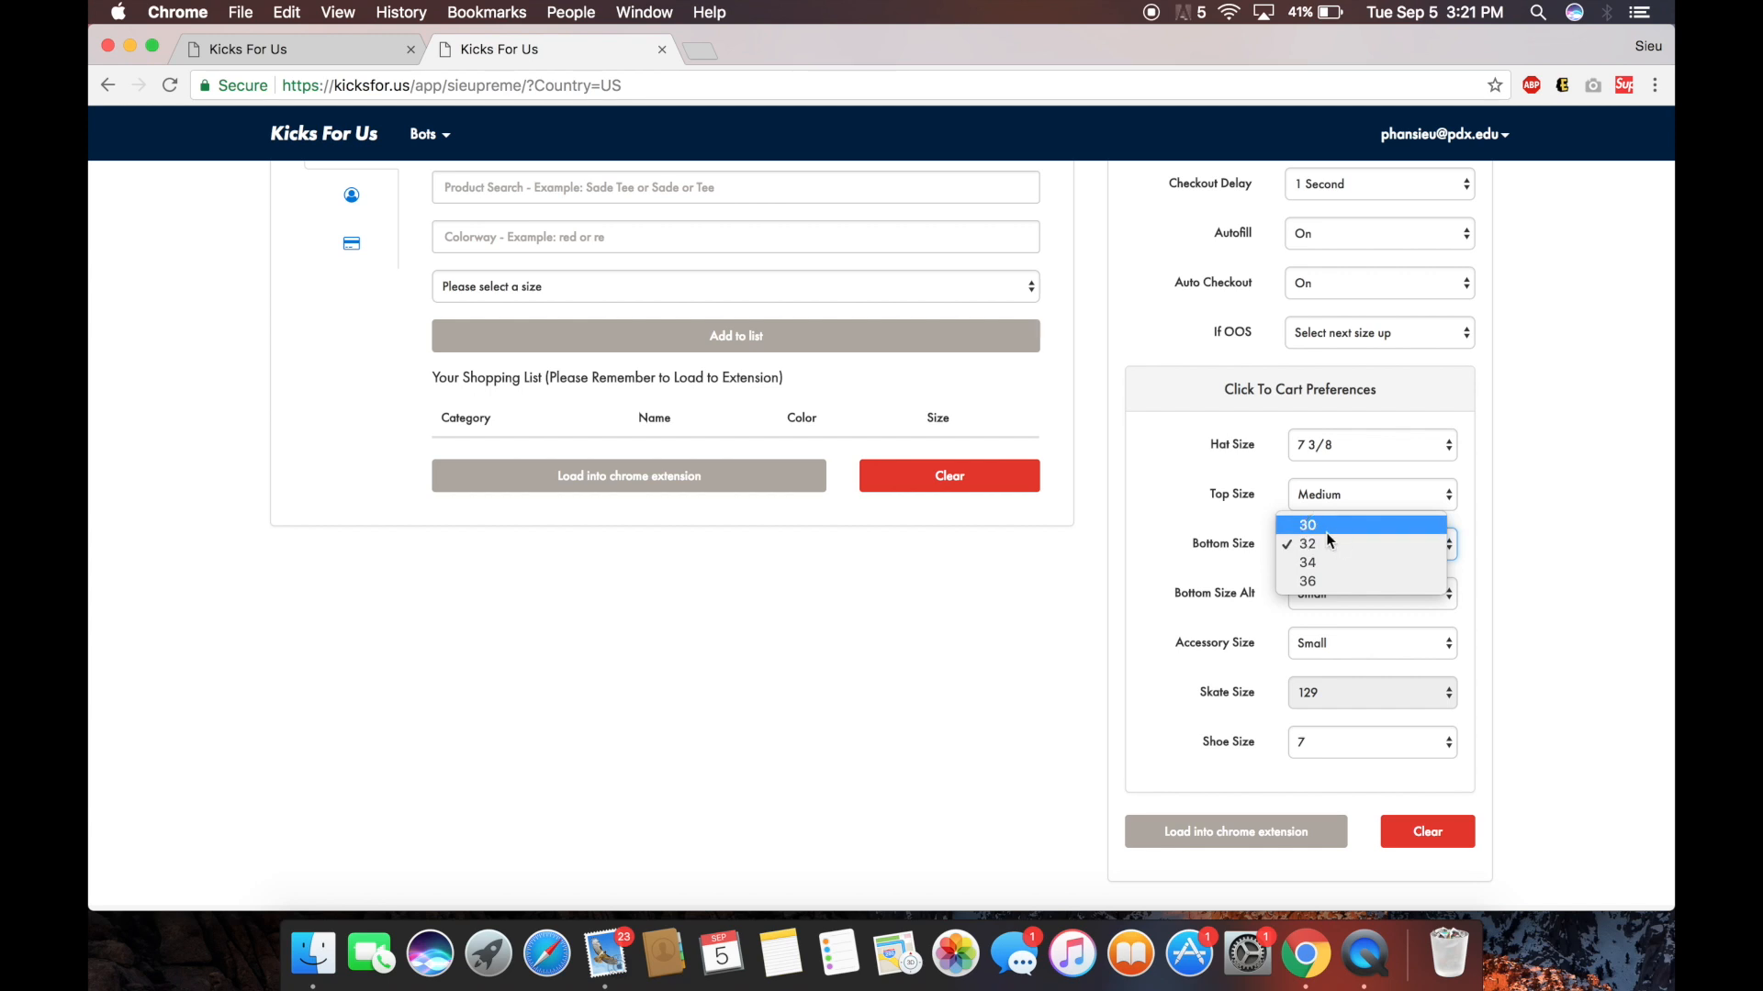
pyautogui.click(1329, 543)
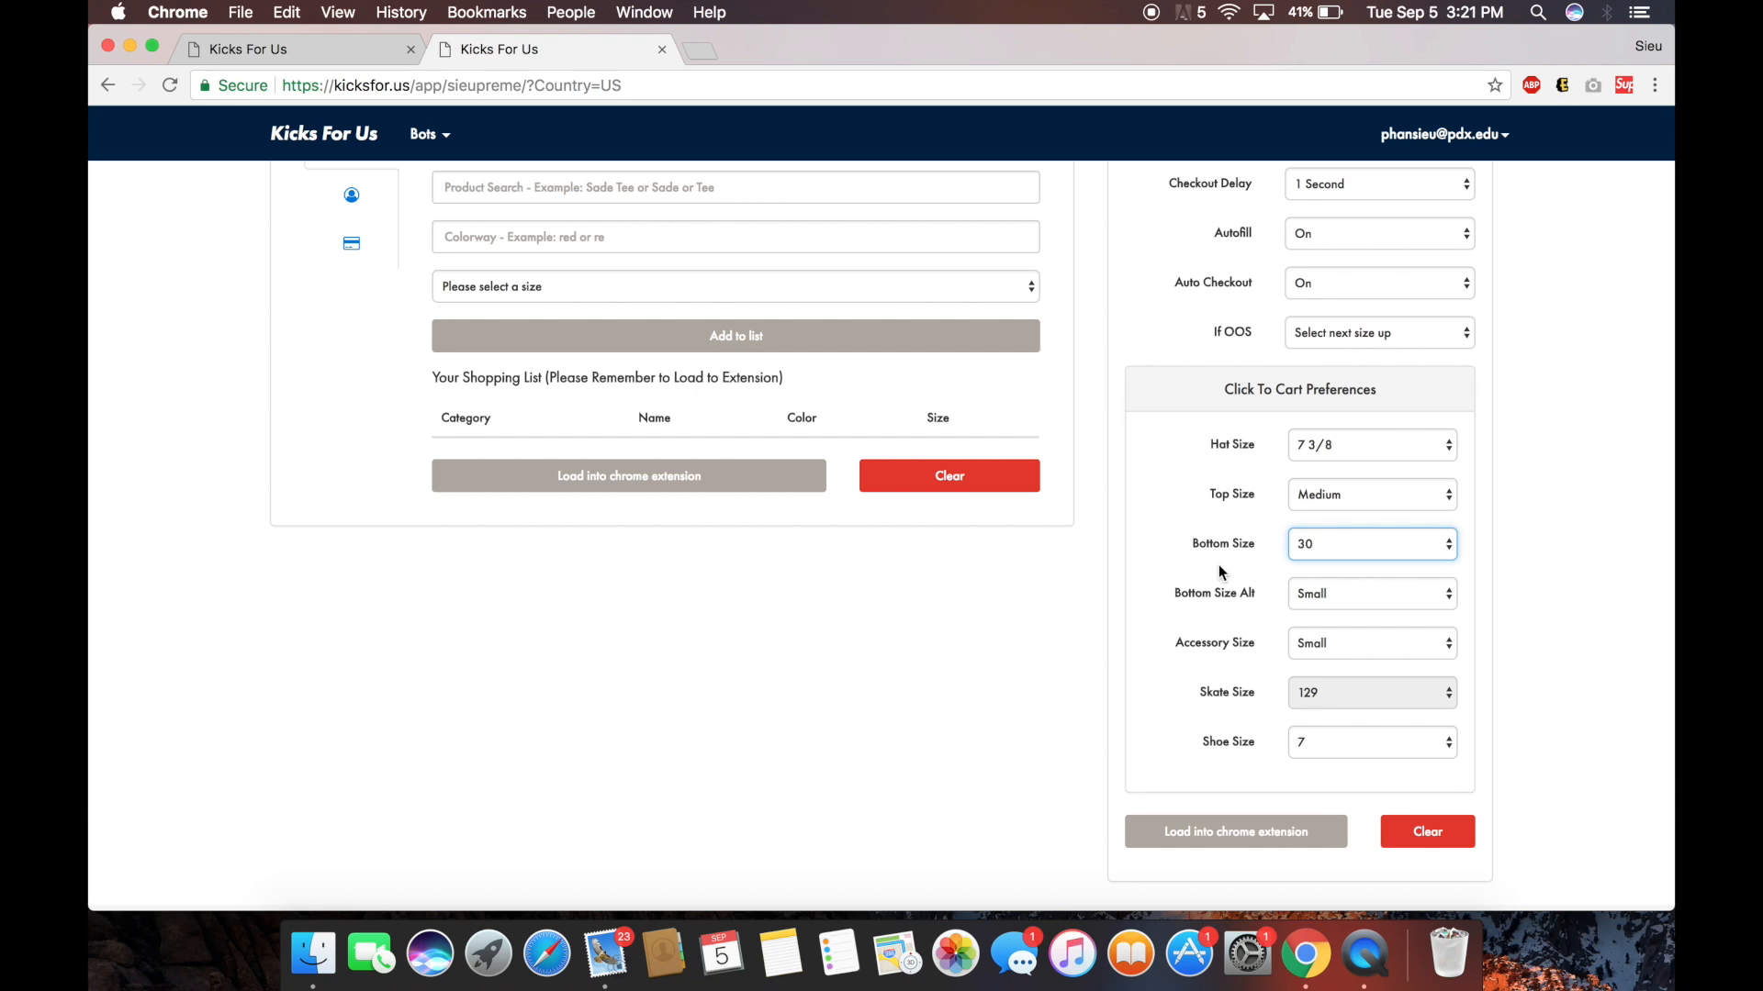
# Set the alternate bottom size to Medium and leave the accessory size at Small.
pyautogui.click(1407, 587)
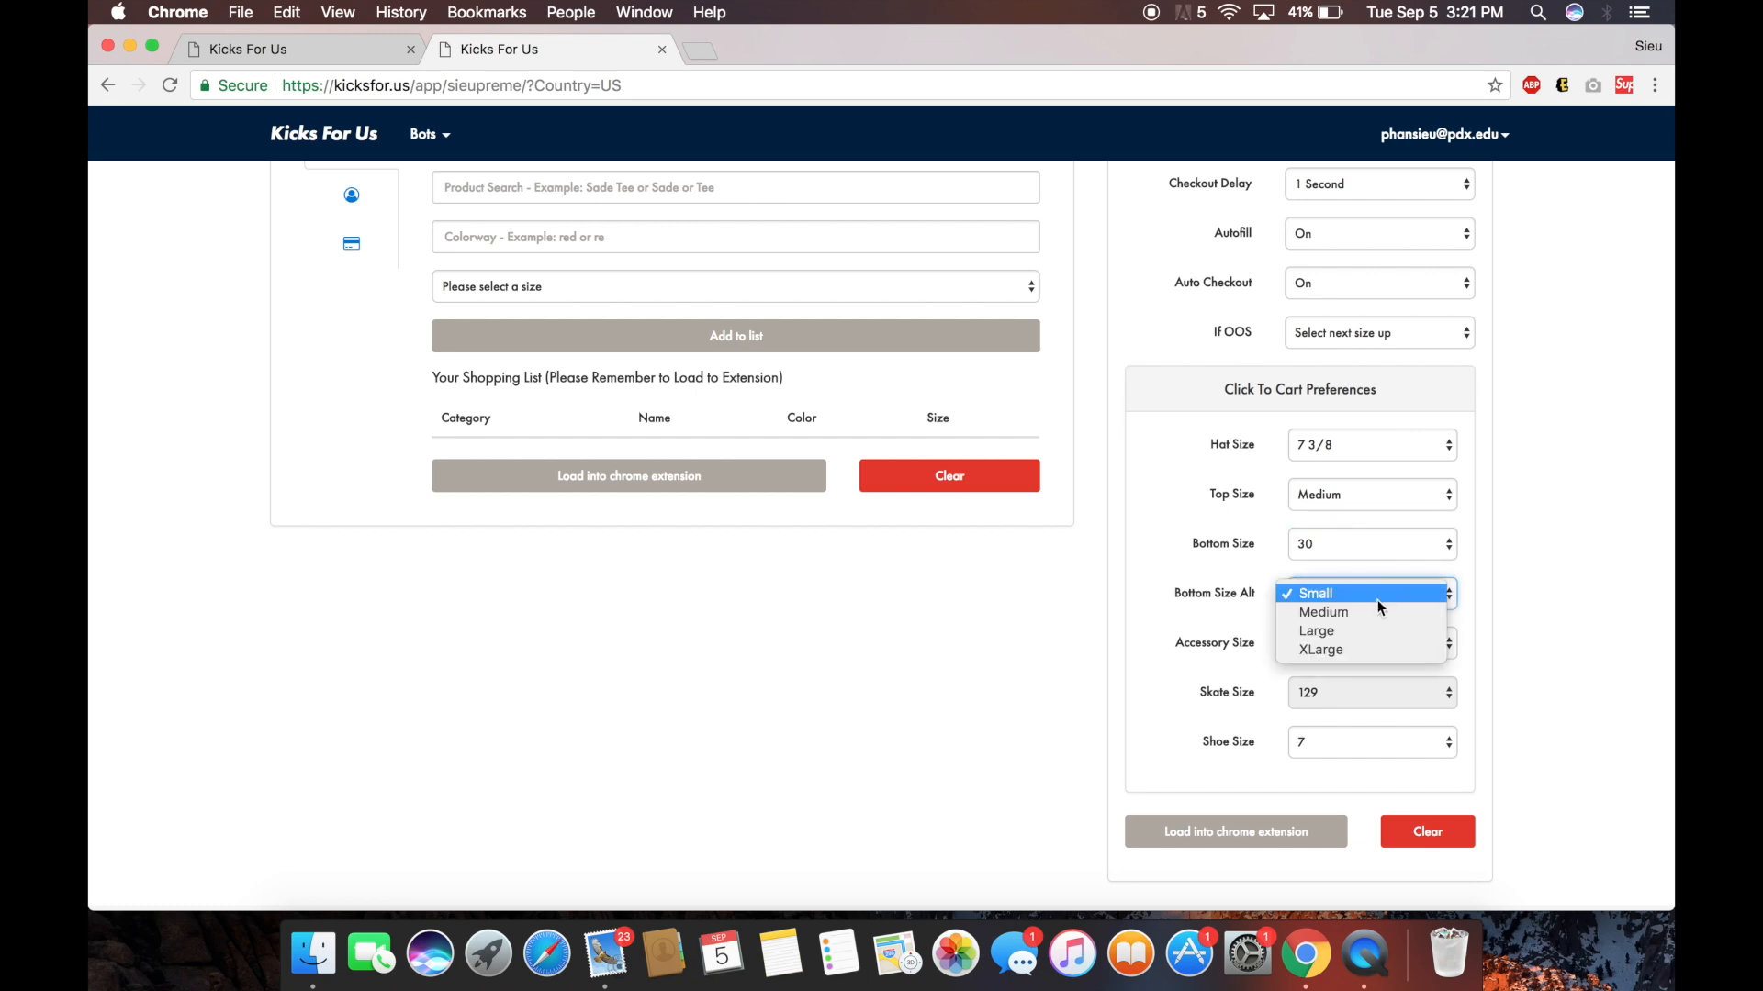
pyautogui.click(1374, 607)
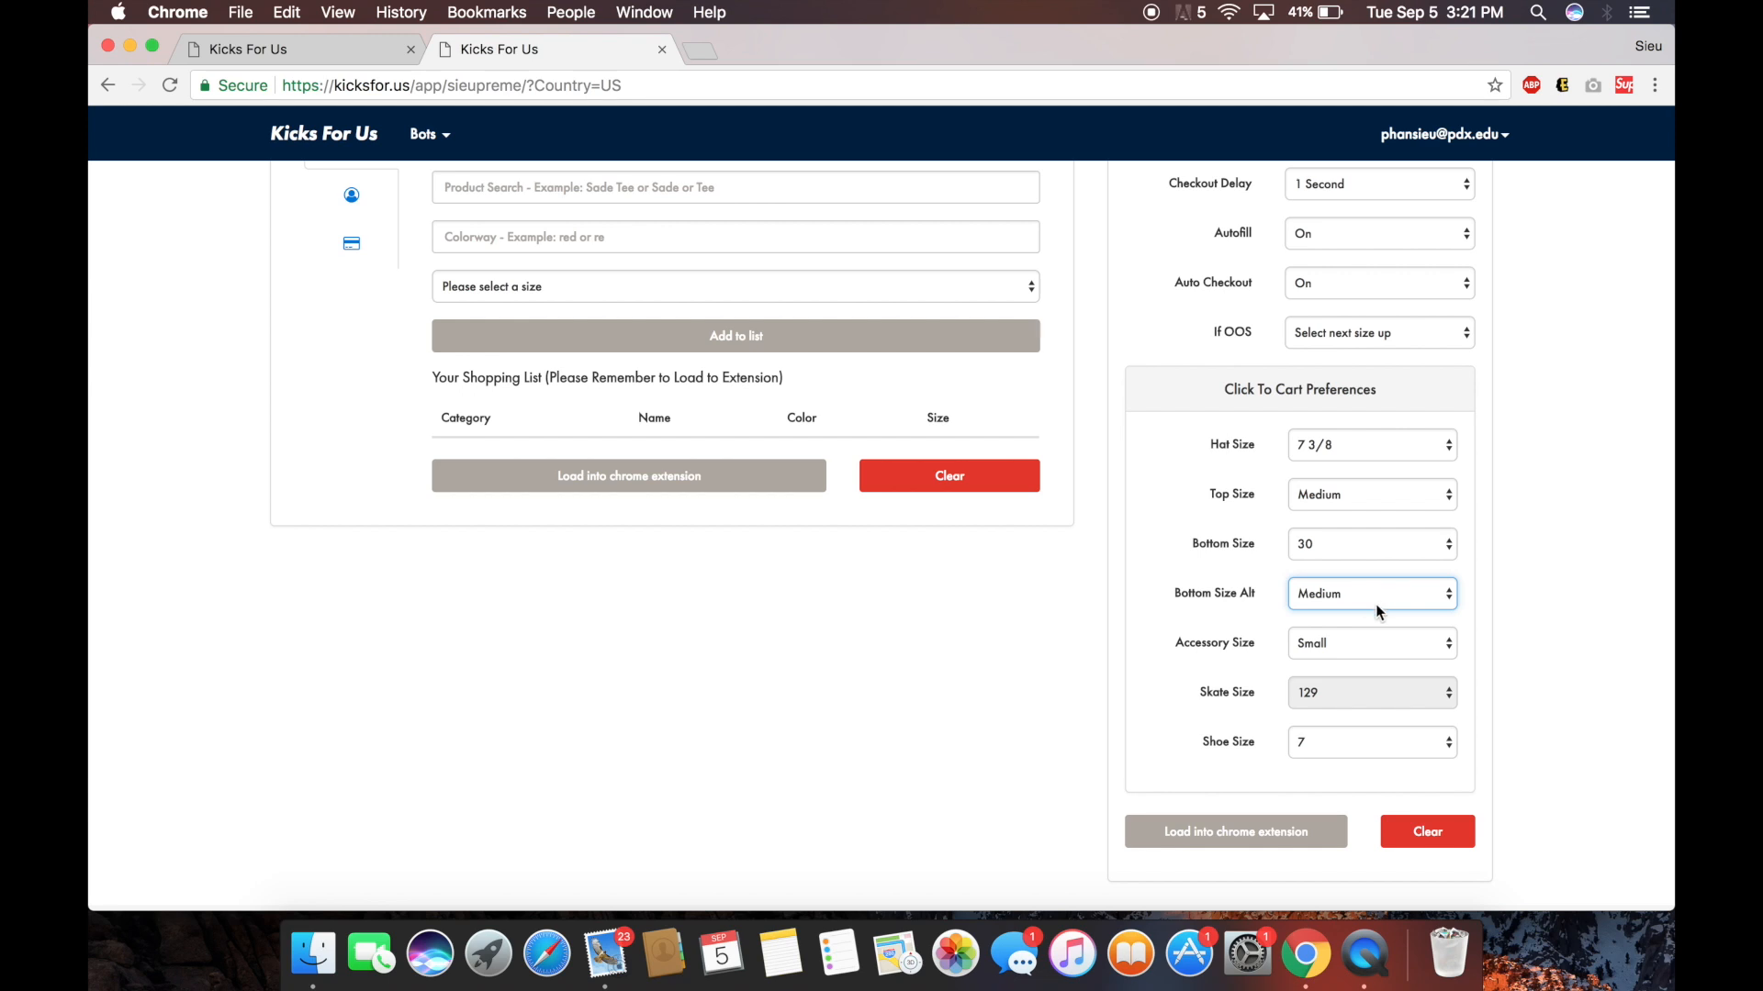
pyautogui.click(1367, 635)
pyautogui.click(1361, 657)
pyautogui.click(1359, 644)
pyautogui.click(1344, 626)
pyautogui.click(1342, 644)
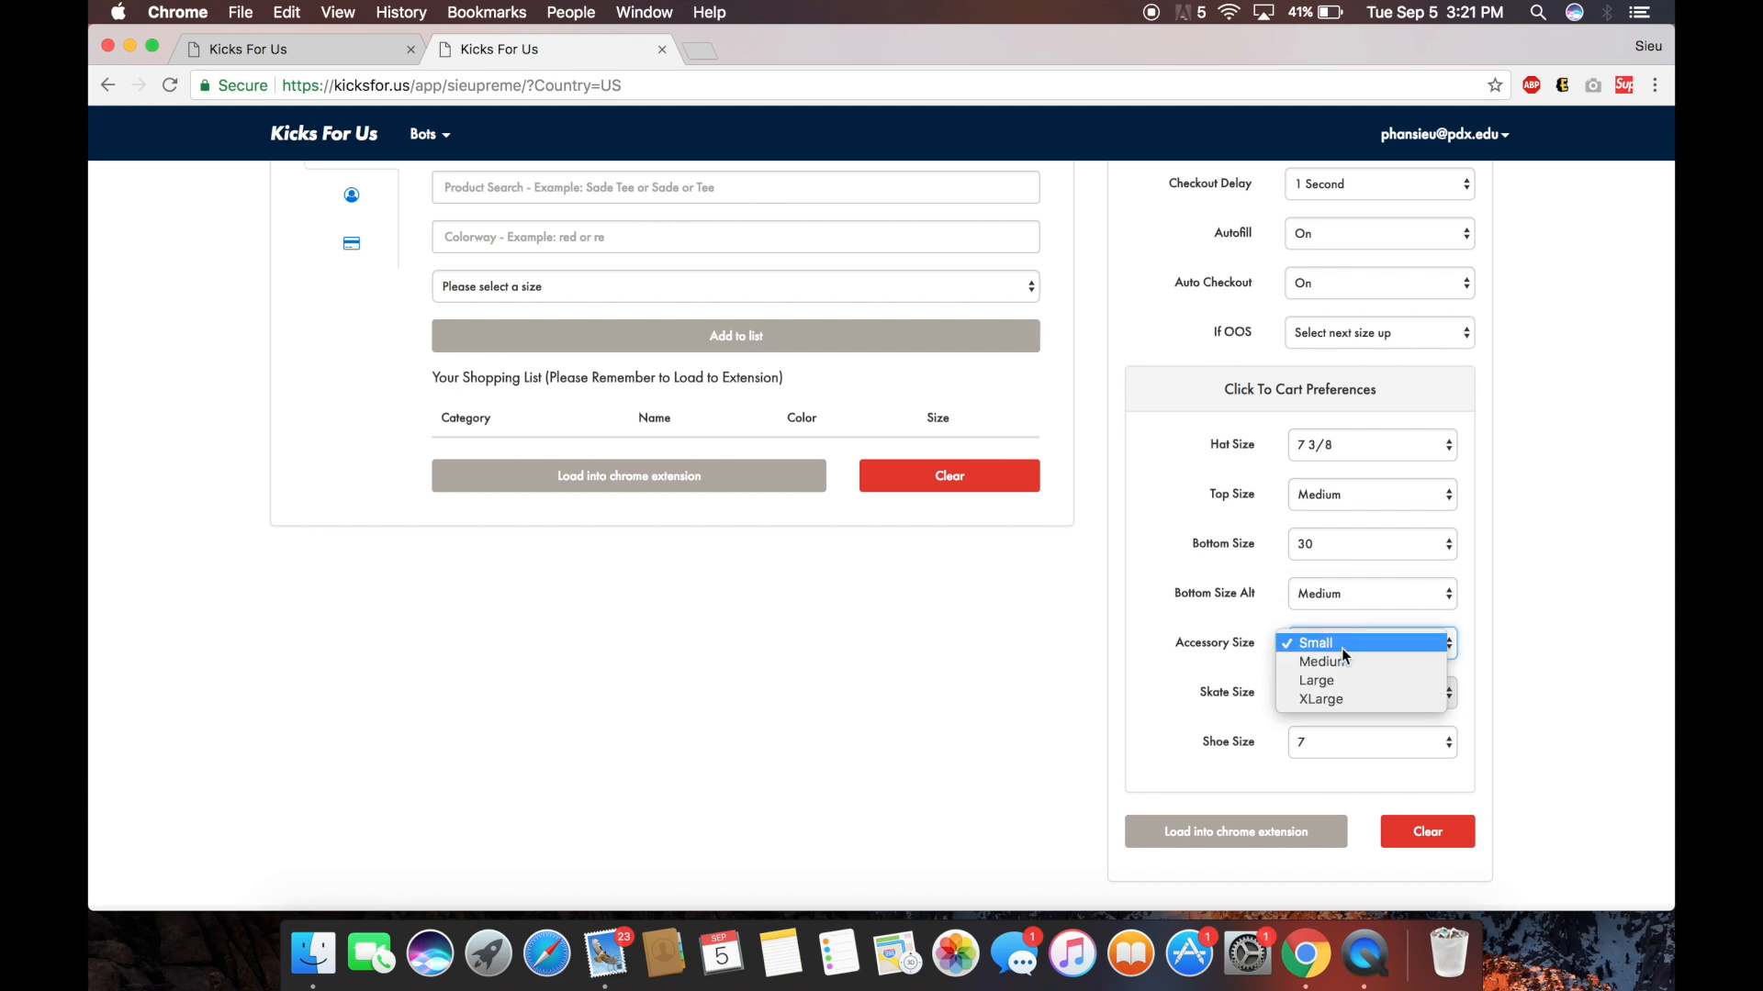
pyautogui.click(1181, 640)
pyautogui.moveTo(1181, 640); pyautogui.dragTo(1259, 646)
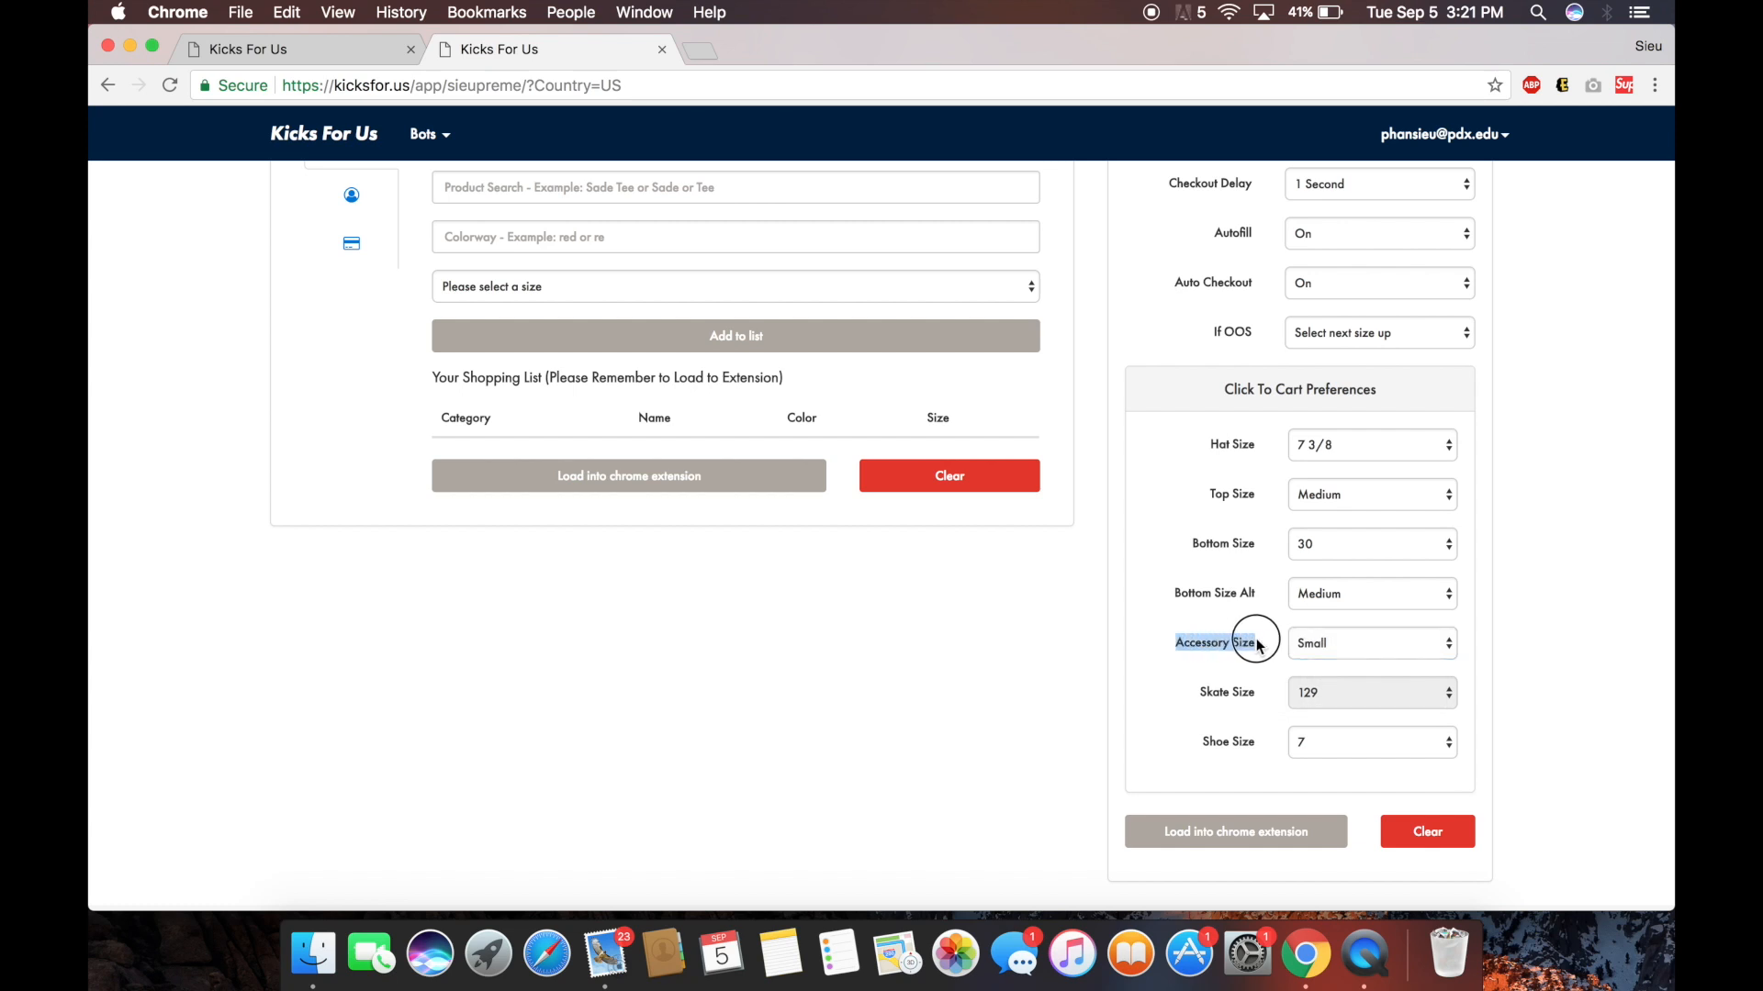
pyautogui.click(1322, 650)
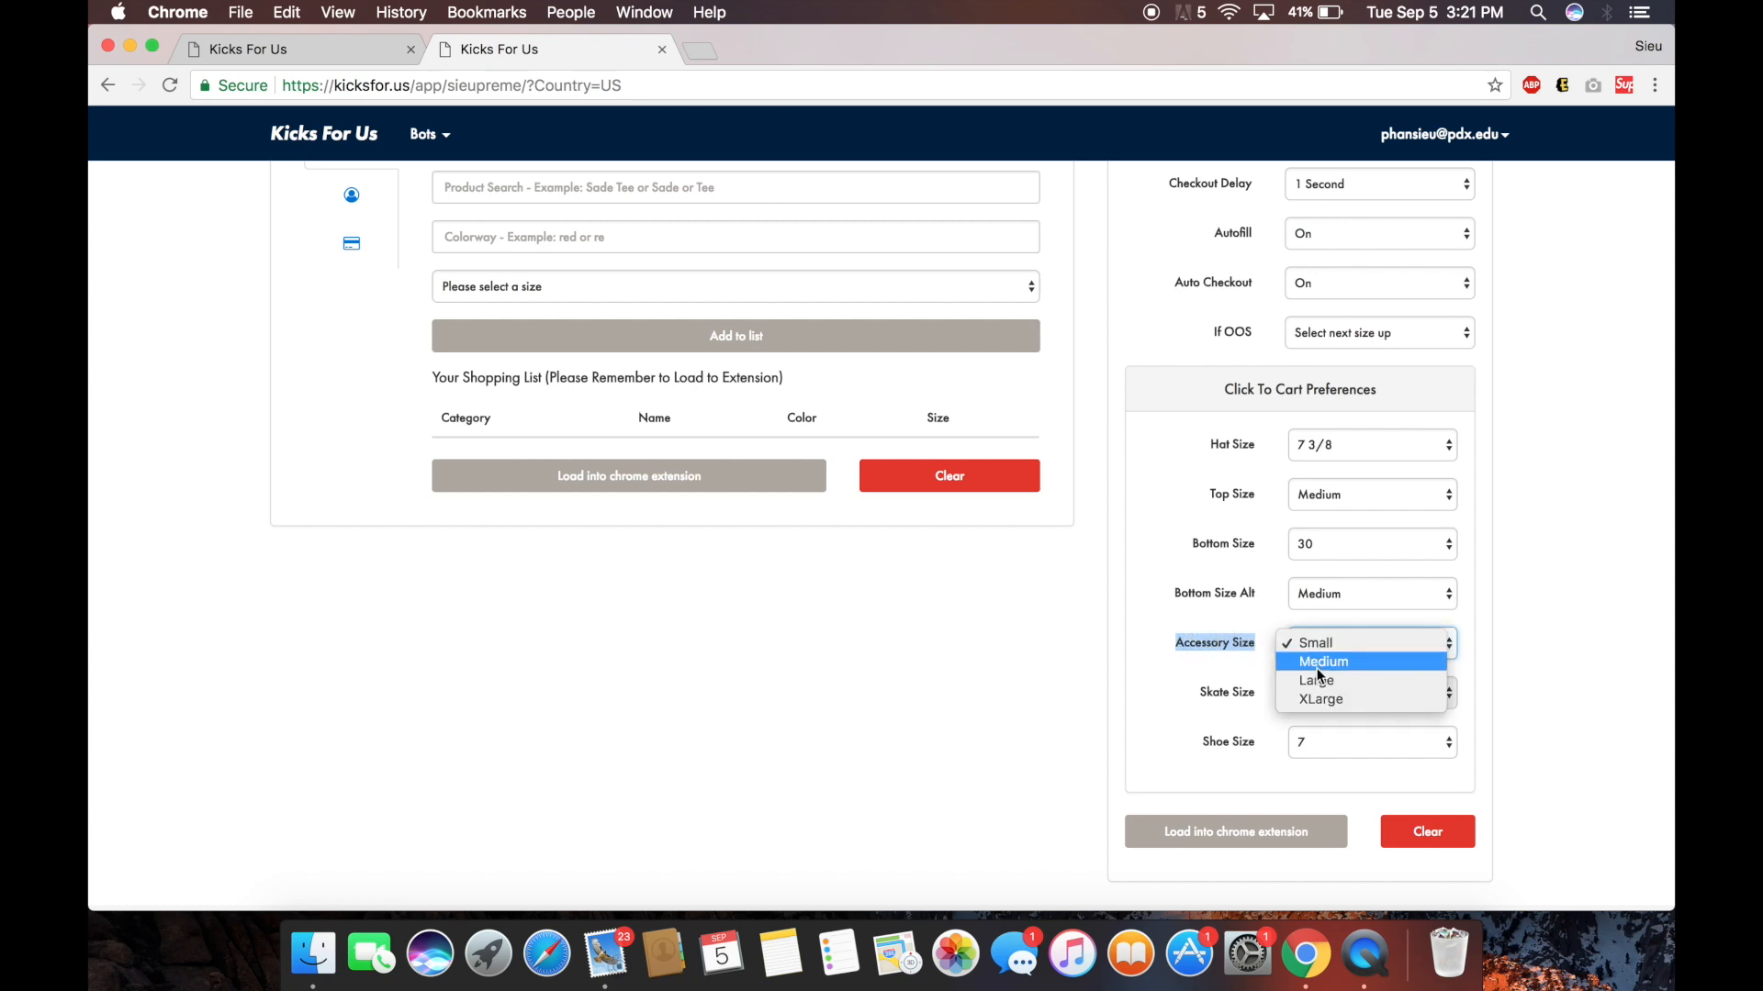
pyautogui.click(1227, 642)
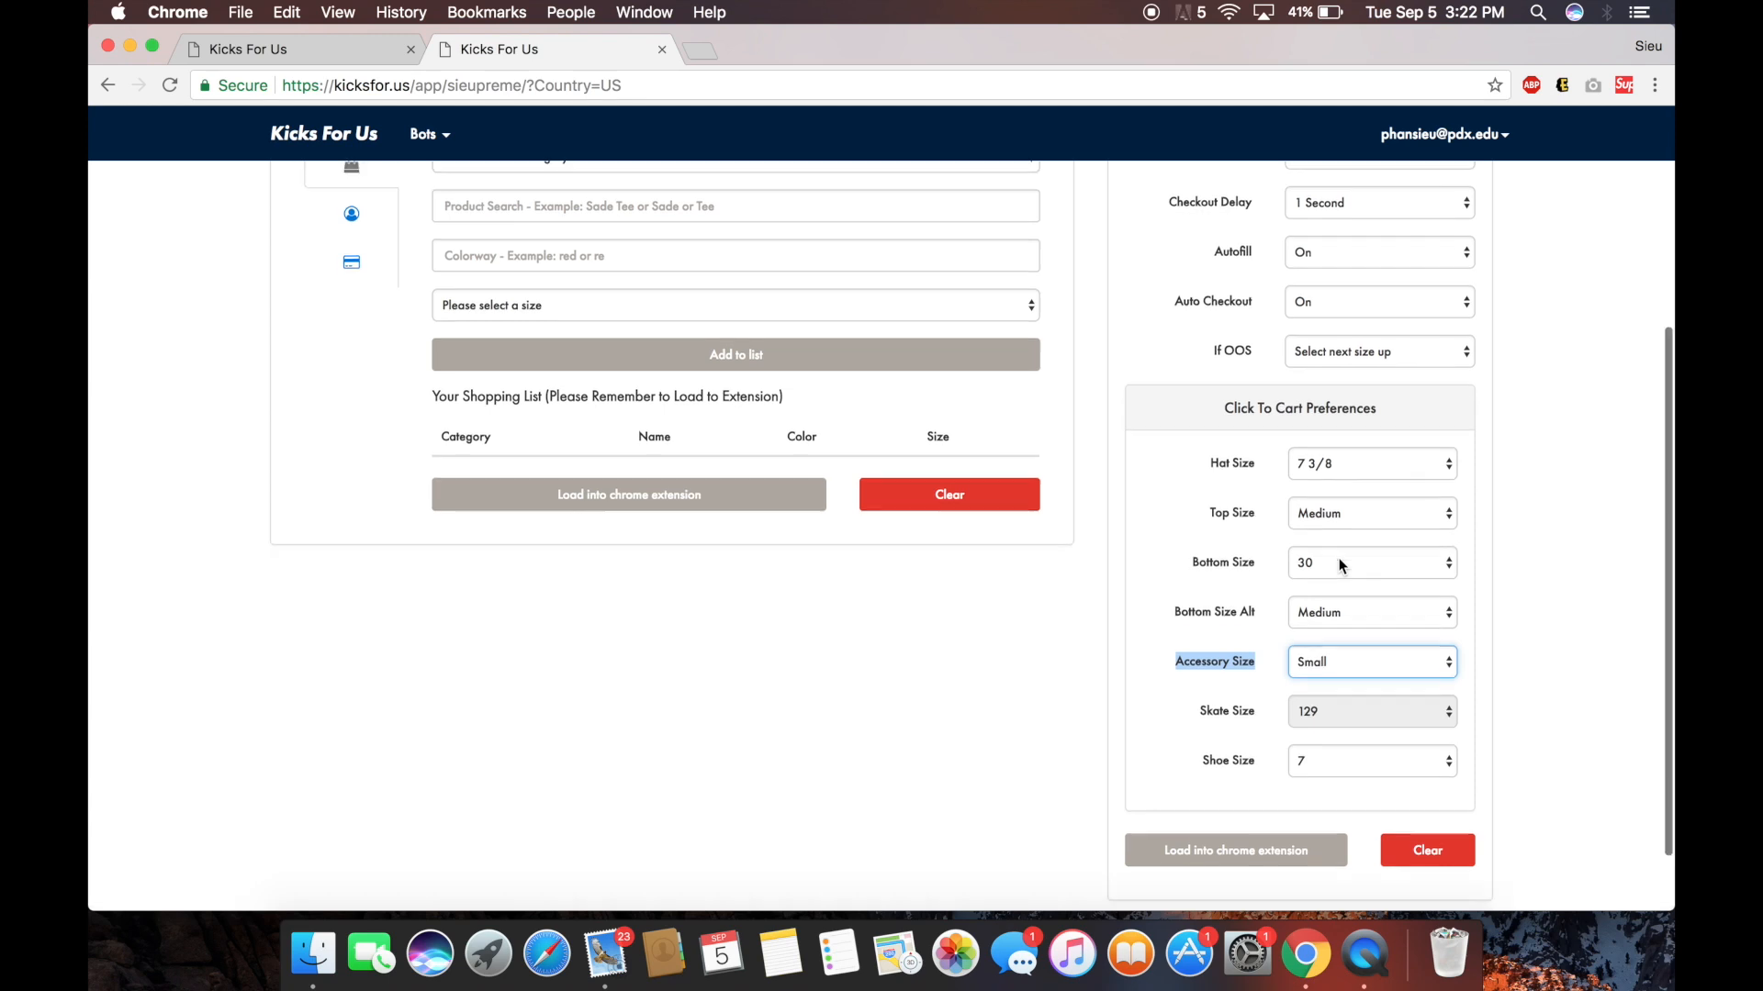
pyautogui.scroll(2, 1341, 565)
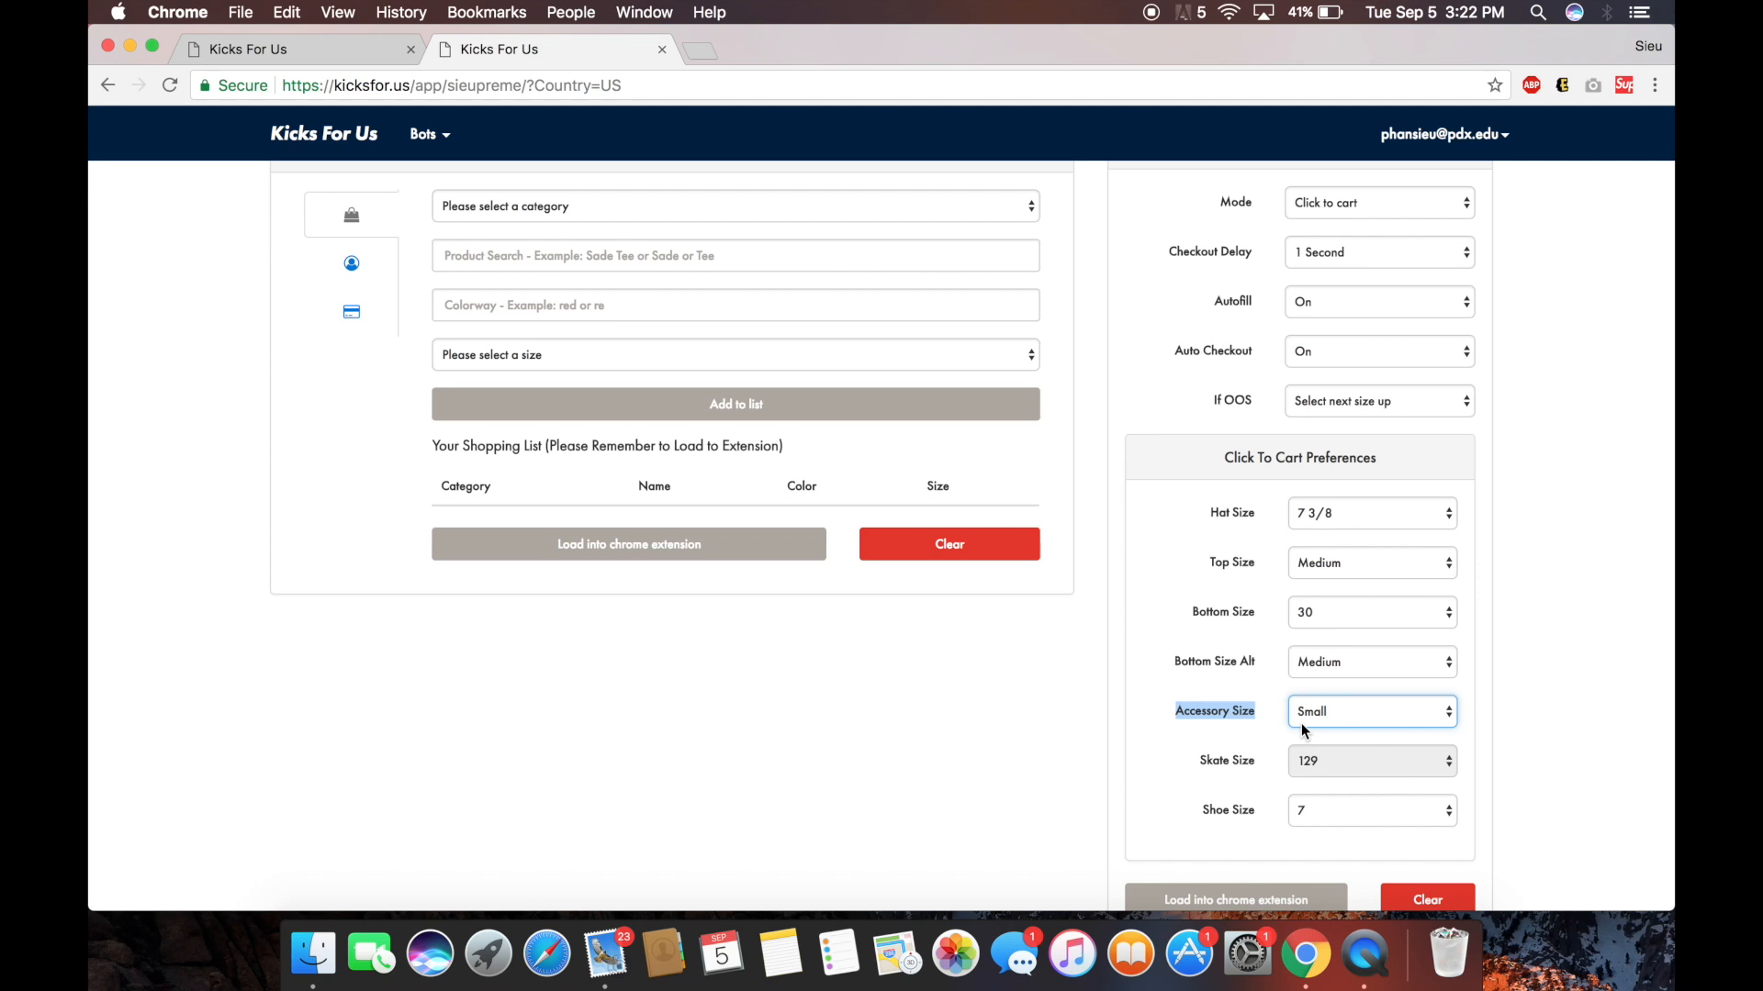
# Change the click-to-cart shoe size preference from 7 to 8.5.
pyautogui.click(1345, 811)
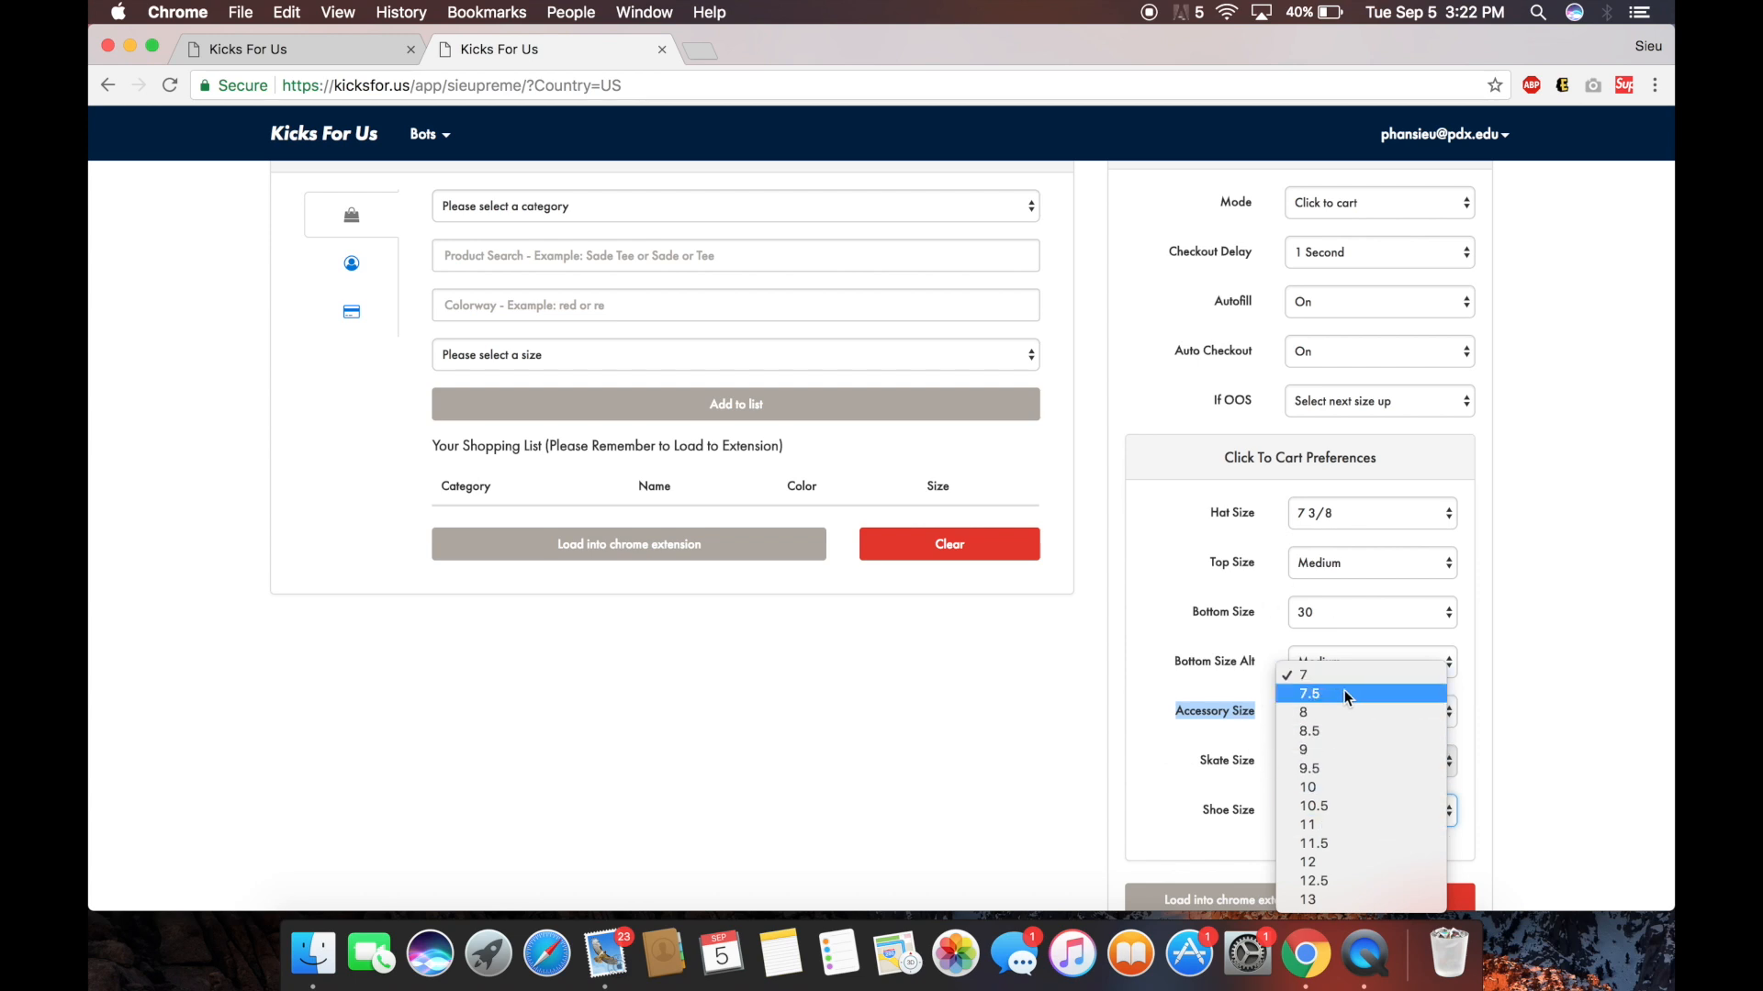
pyautogui.click(1170, 808)
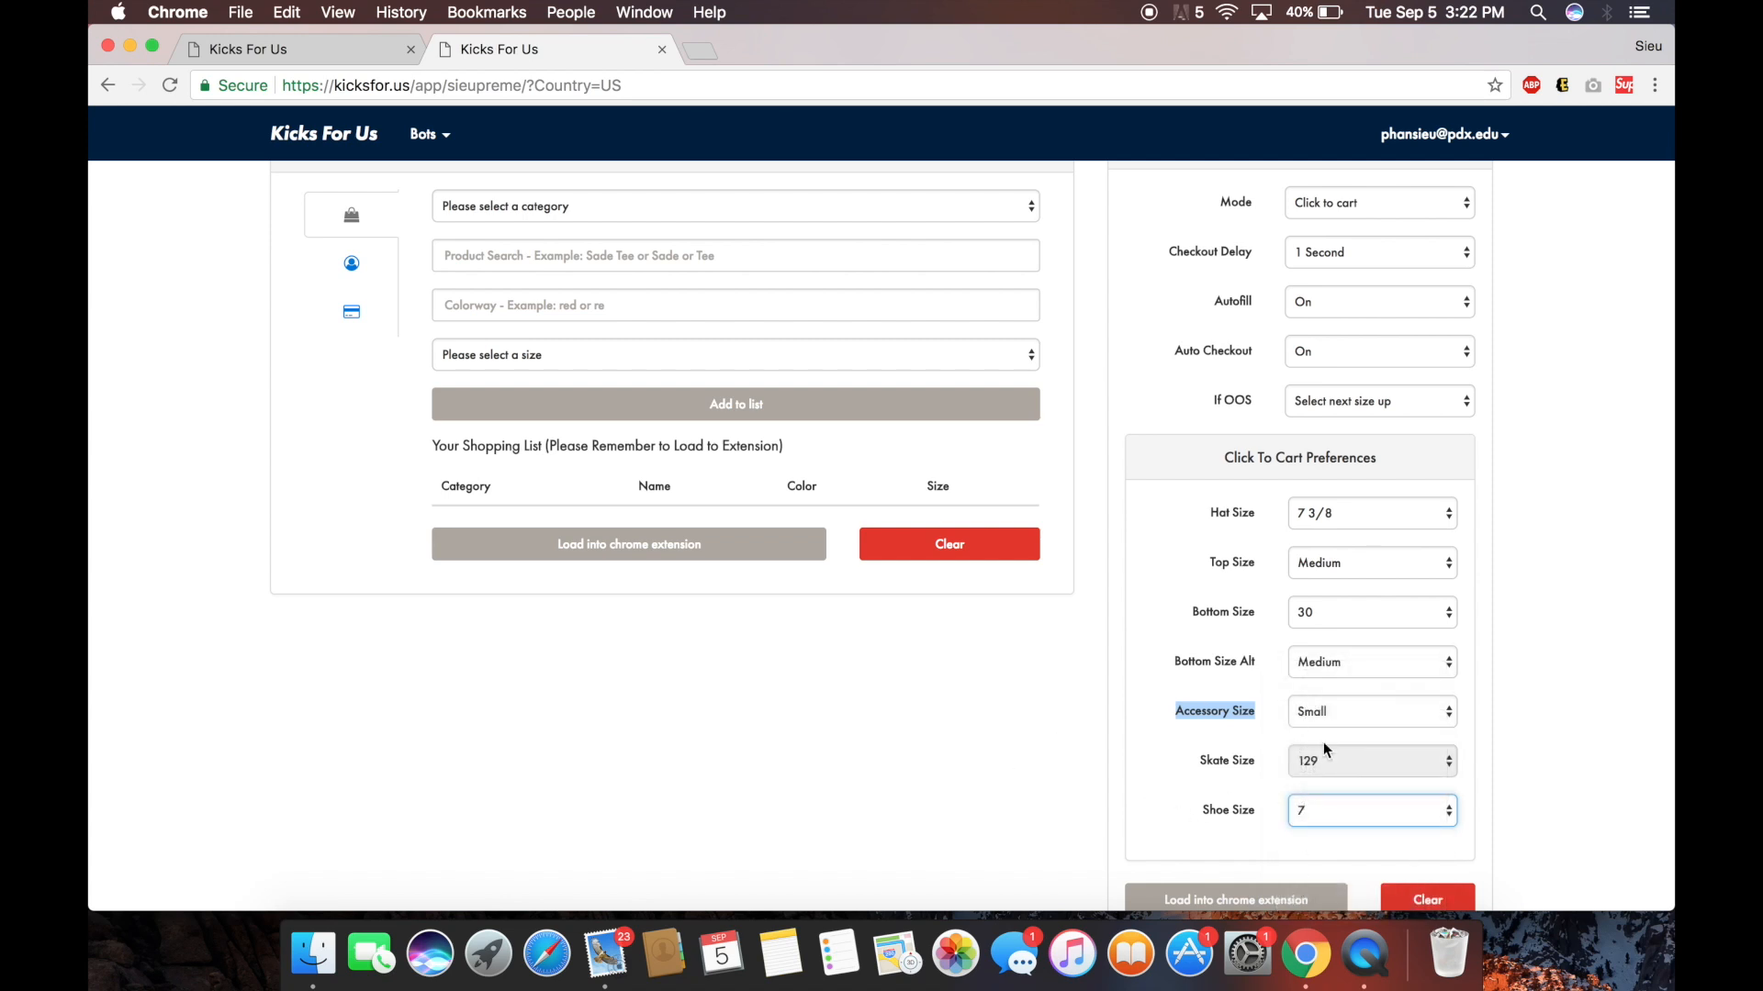
pyautogui.click(1332, 812)
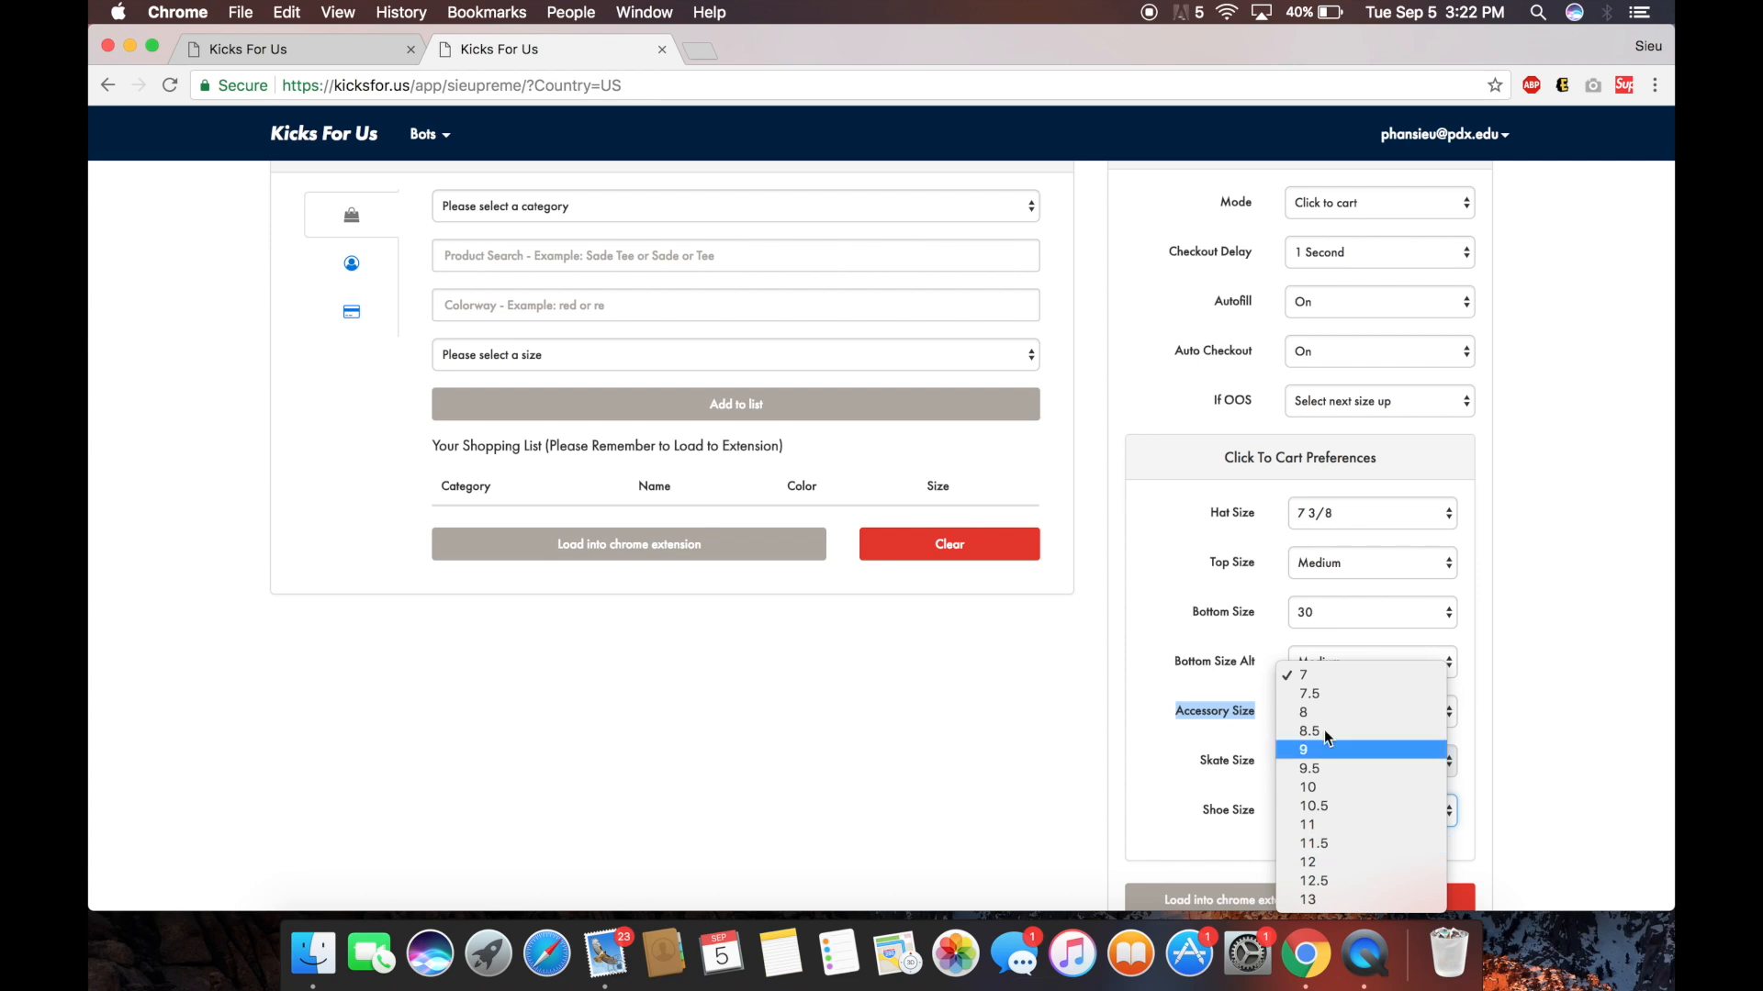
pyautogui.click(940, 734)
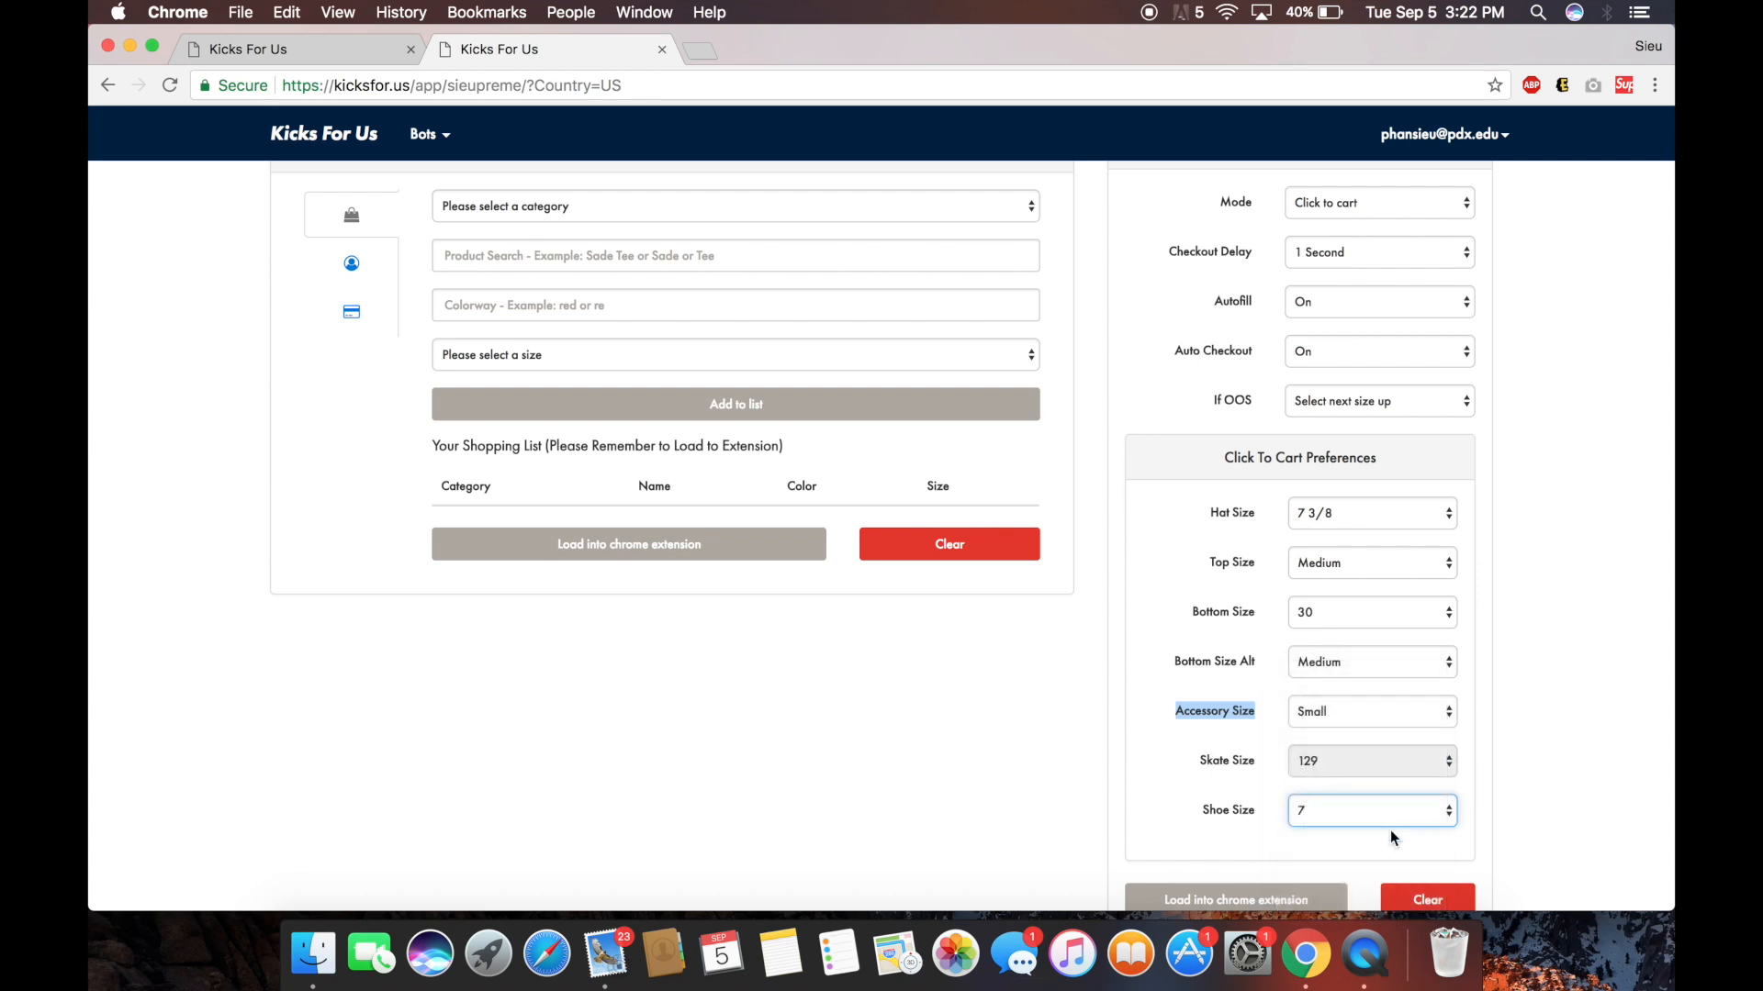
pyautogui.click(1404, 813)
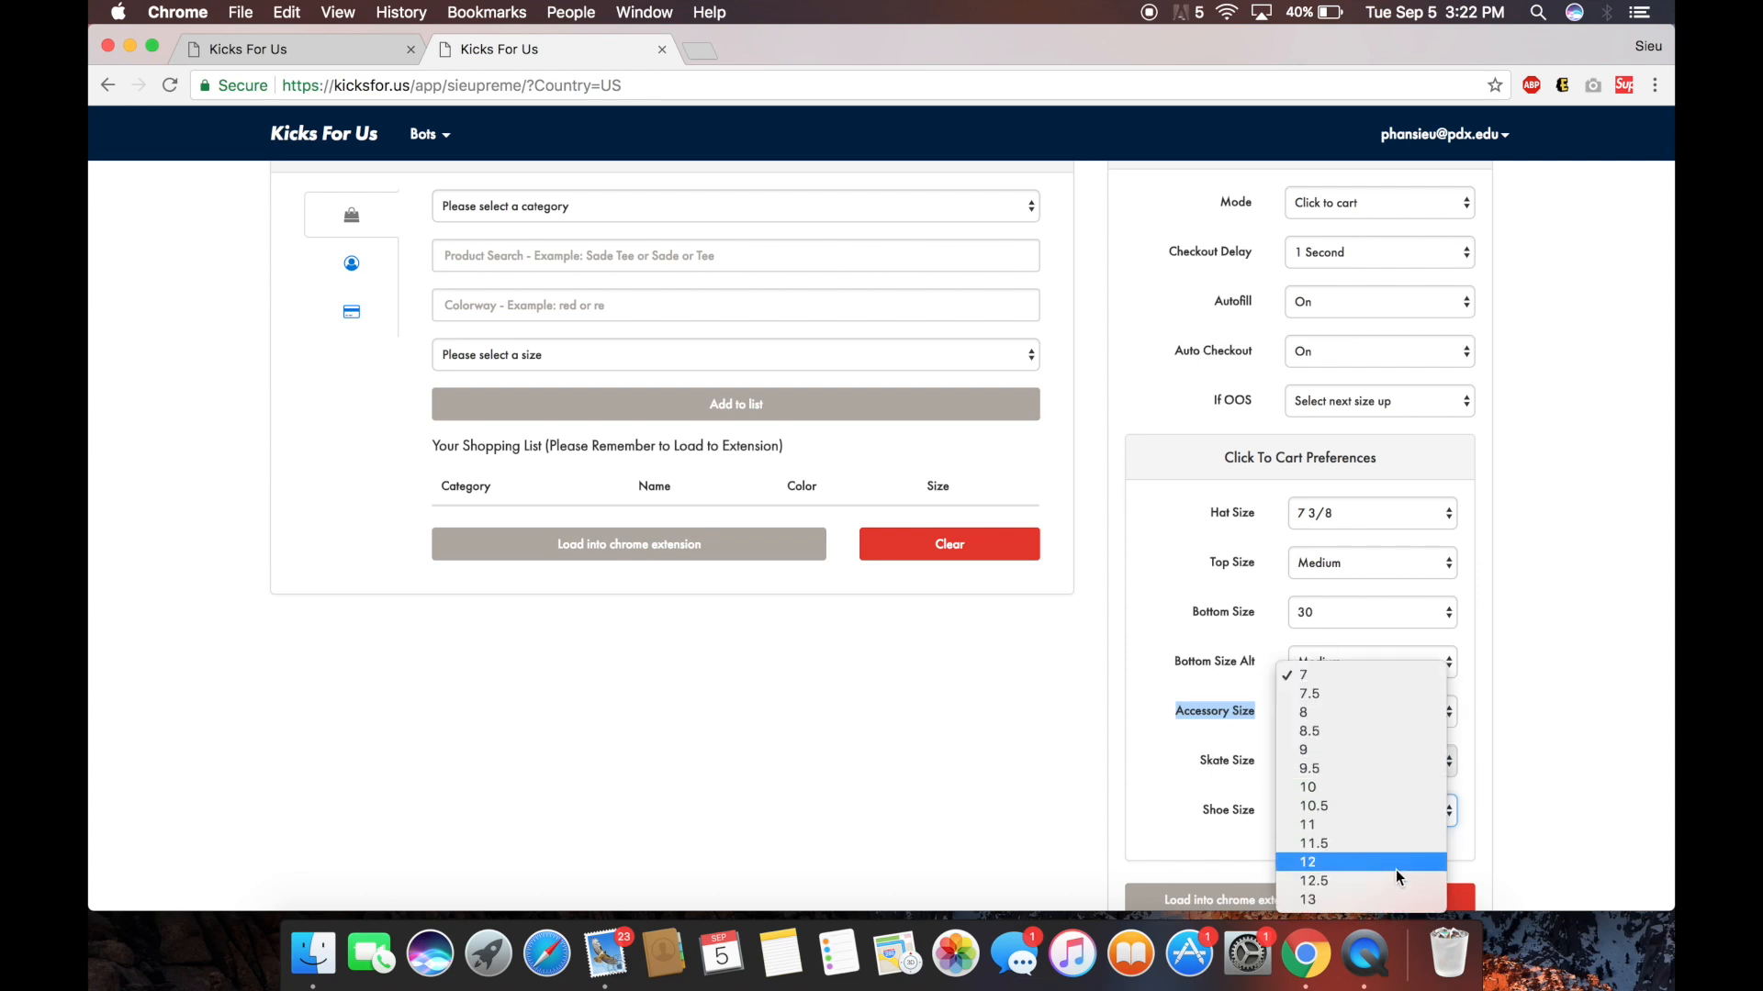
pyautogui.click(1355, 743)
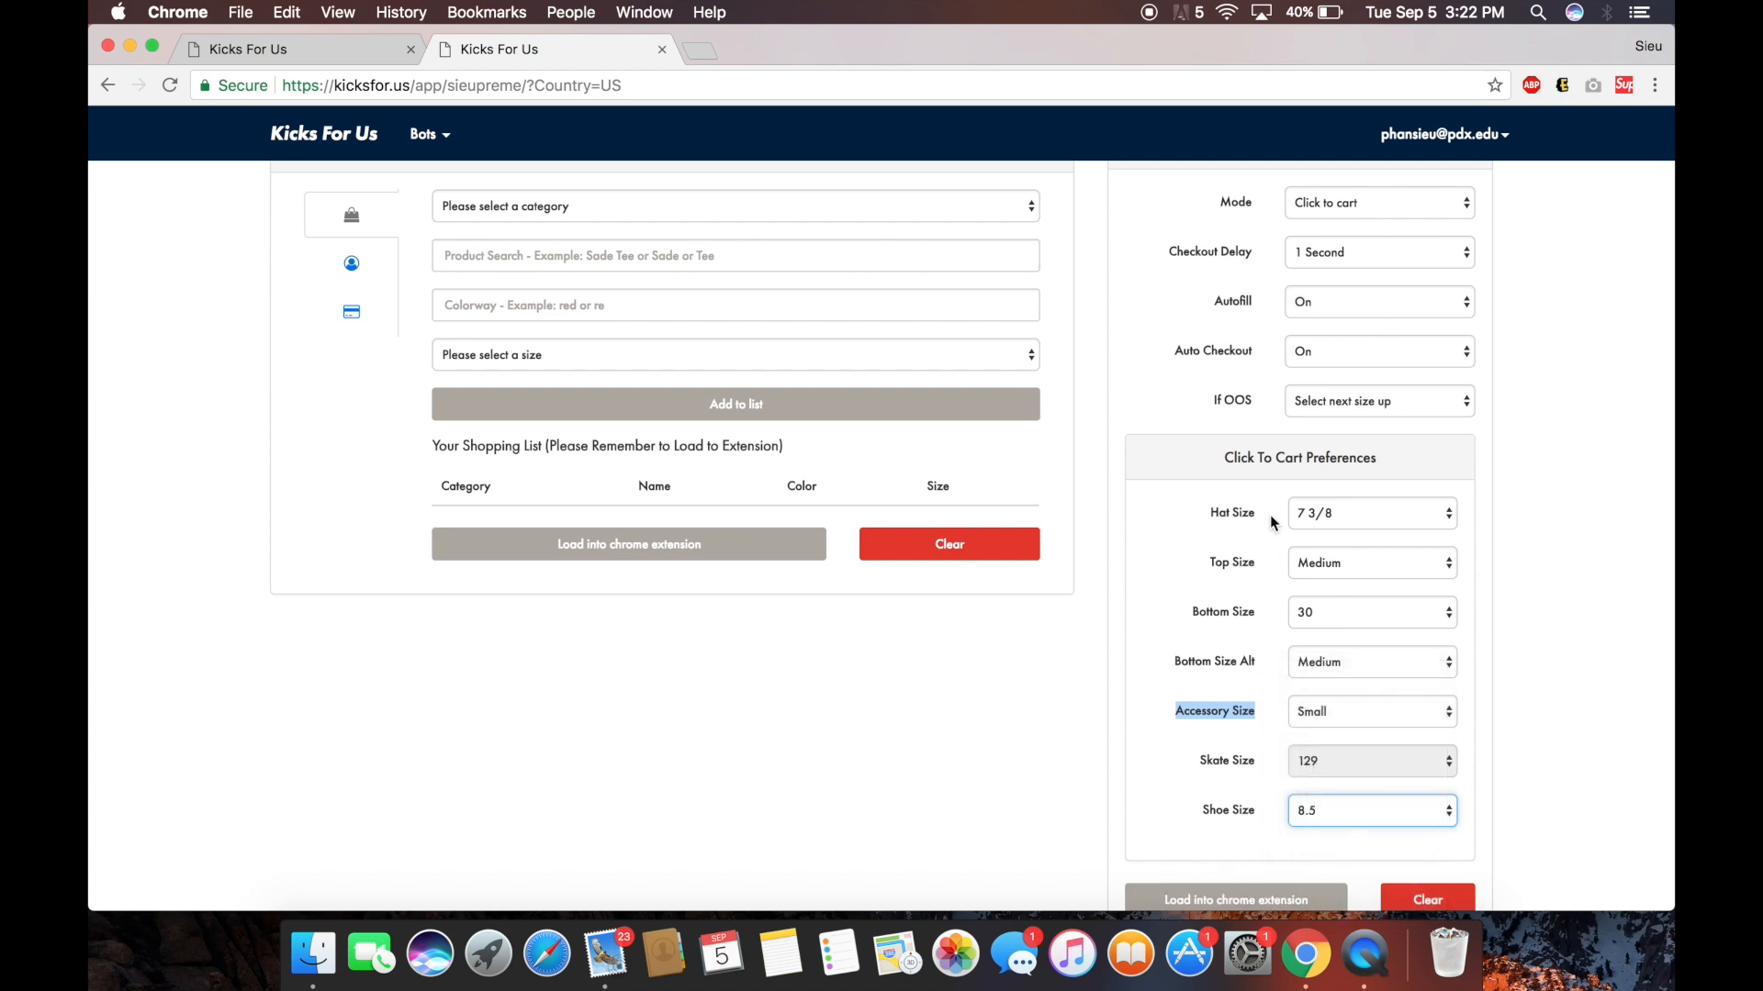
pyautogui.scroll(3, 1269, 515)
pyautogui.scroll(-3, 1270, 515)
pyautogui.scroll(5, 1270, 515)
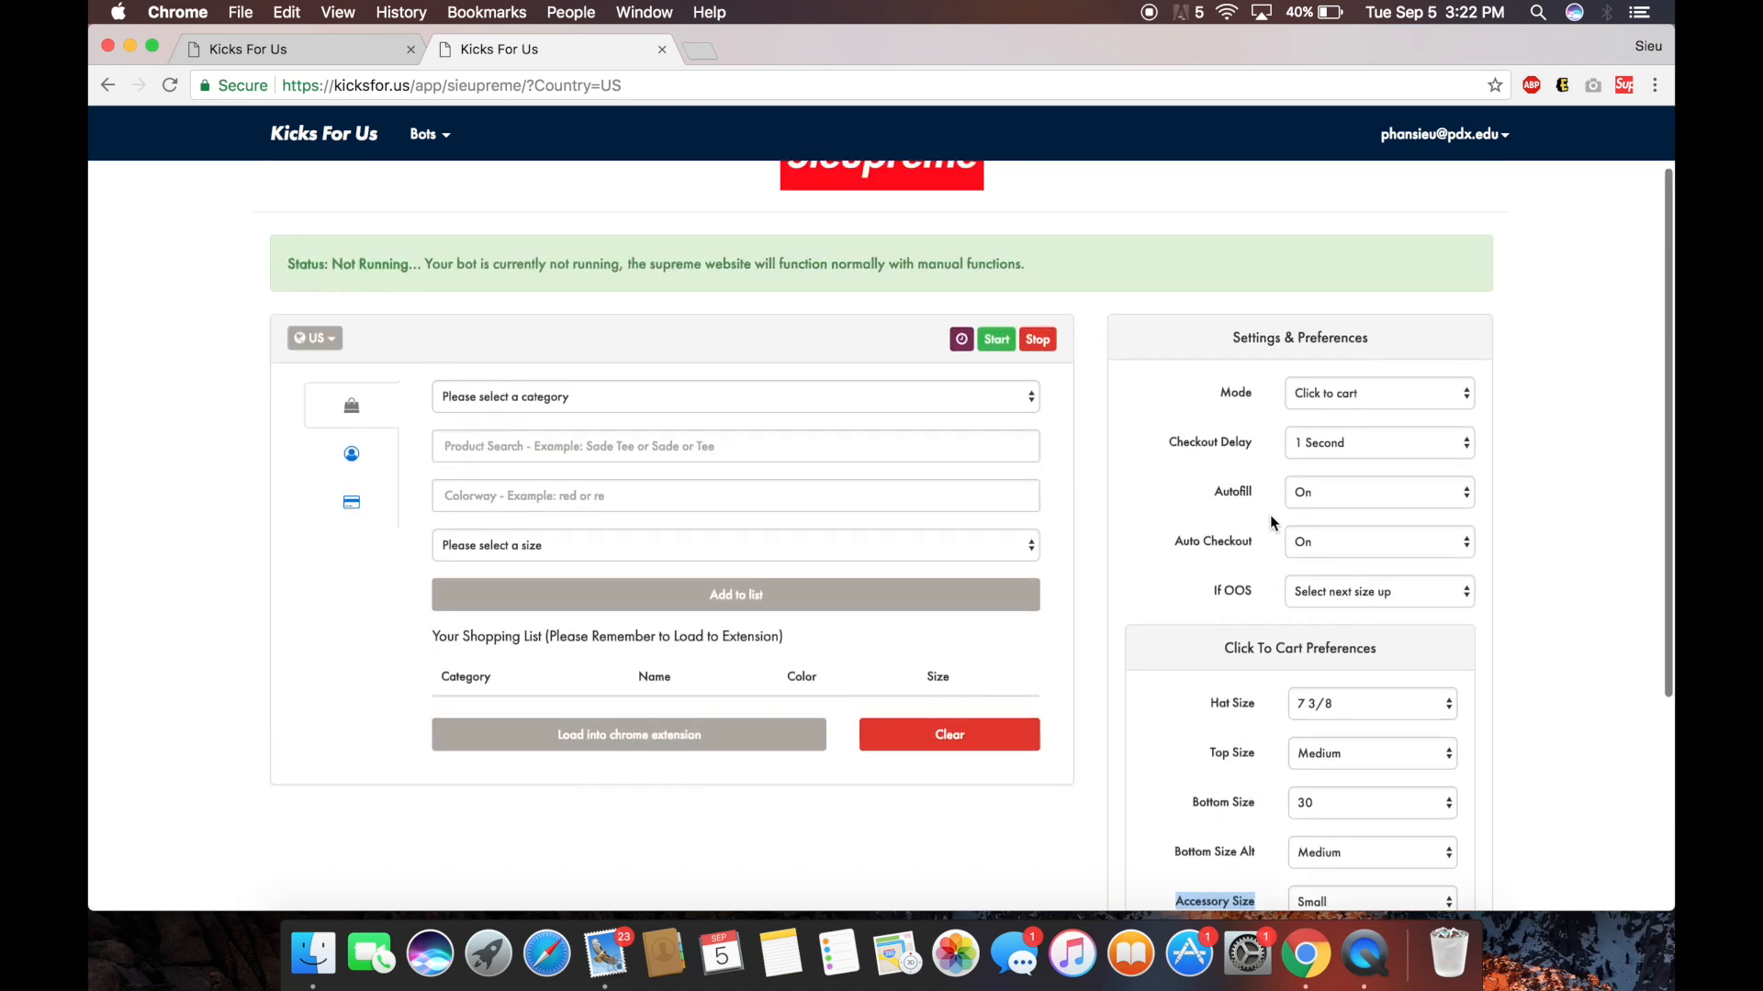
# Leave the If OOS rule at Select next size up rather than Don't cart.
pyautogui.moveTo(1211, 607); pyautogui.dragTo(1258, 608)
pyautogui.click(1283, 616)
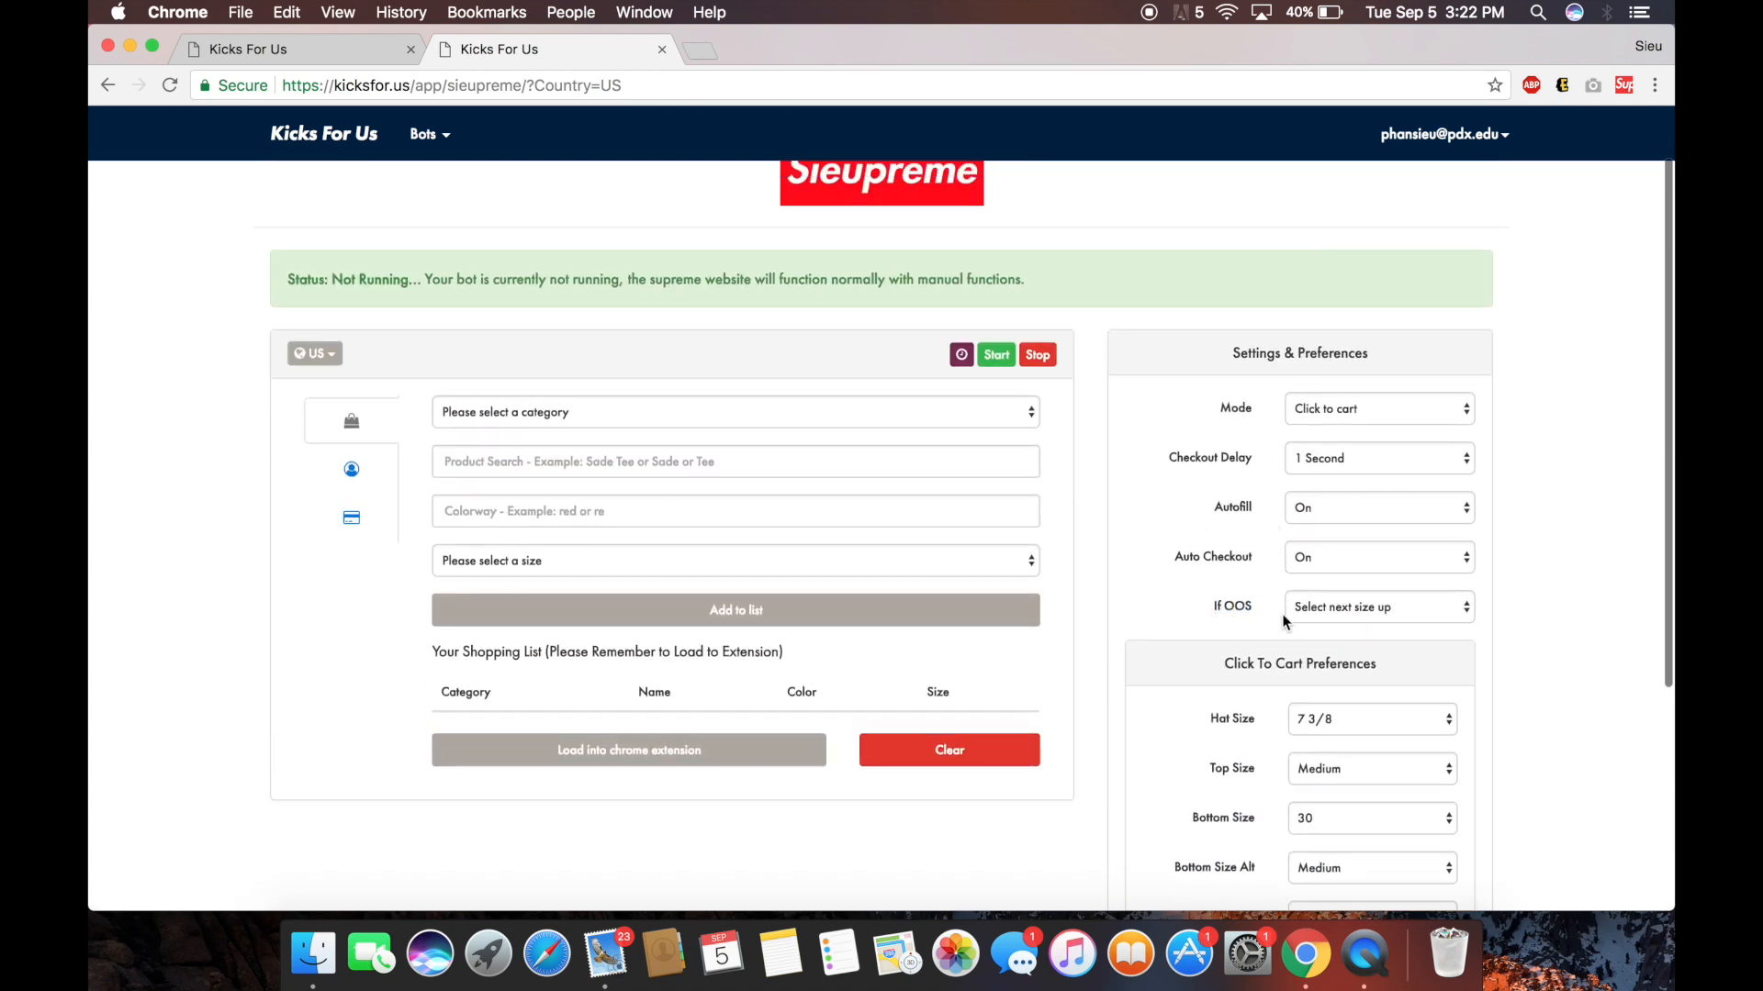
pyautogui.moveTo(1258, 610); pyautogui.dragTo(1200, 608)
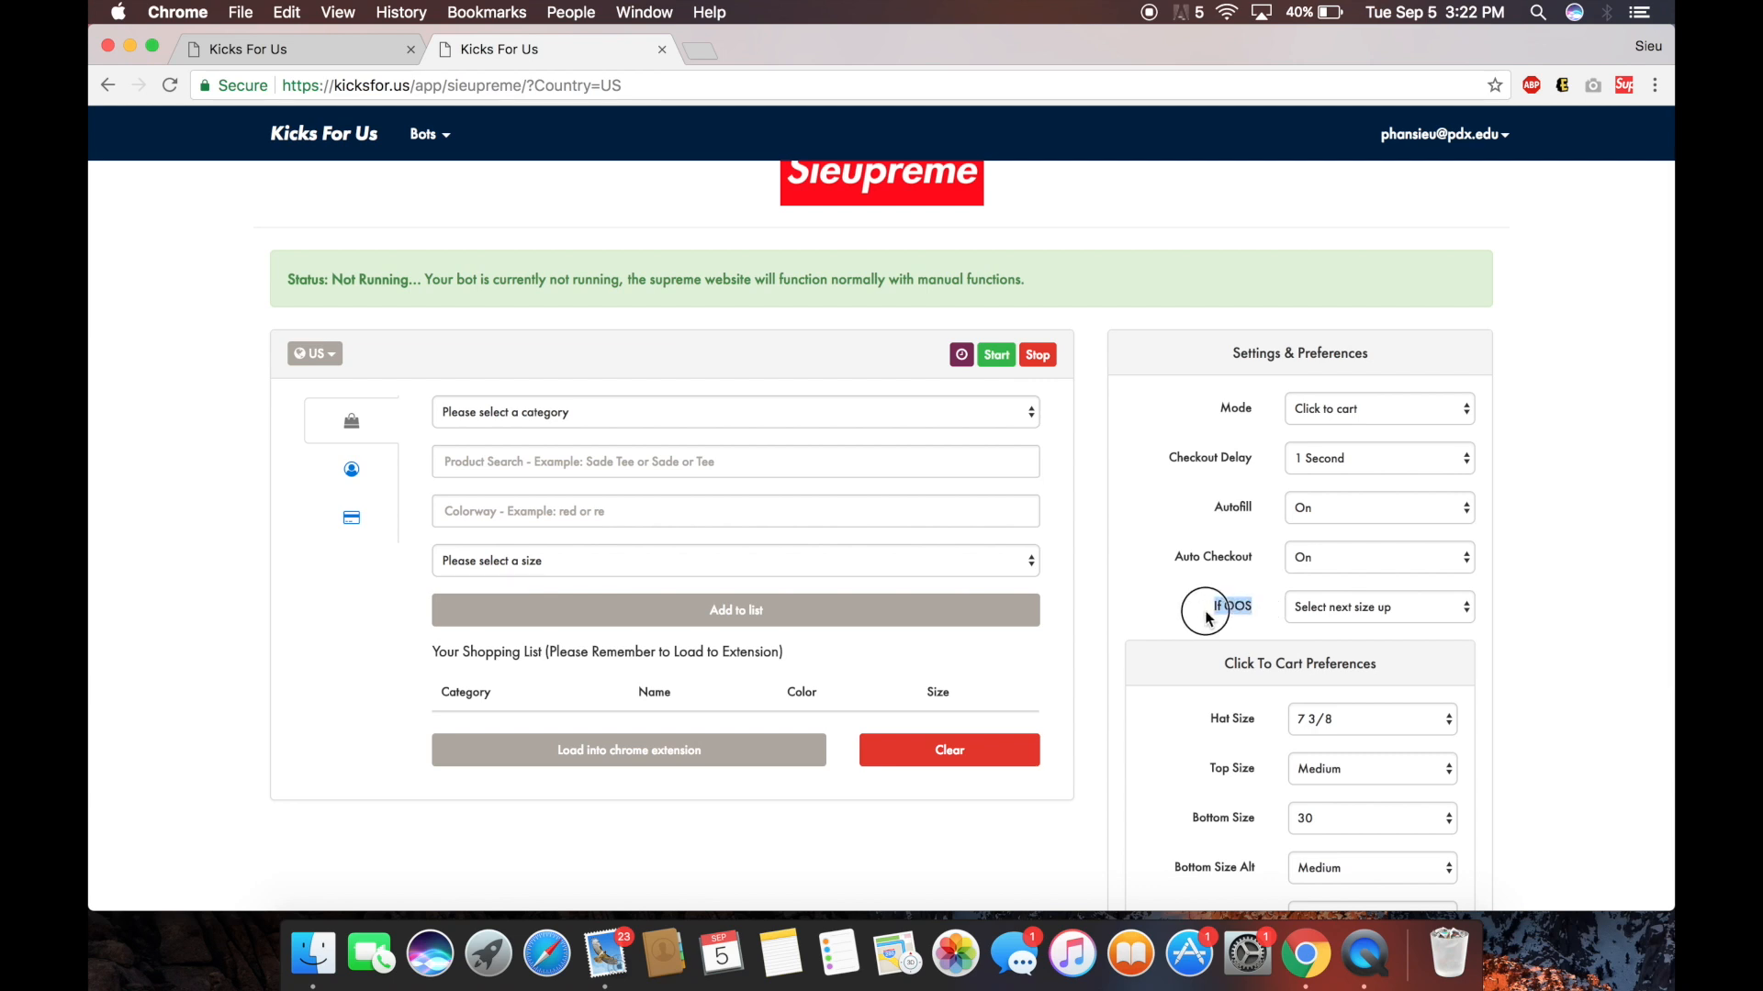
pyautogui.click(1330, 609)
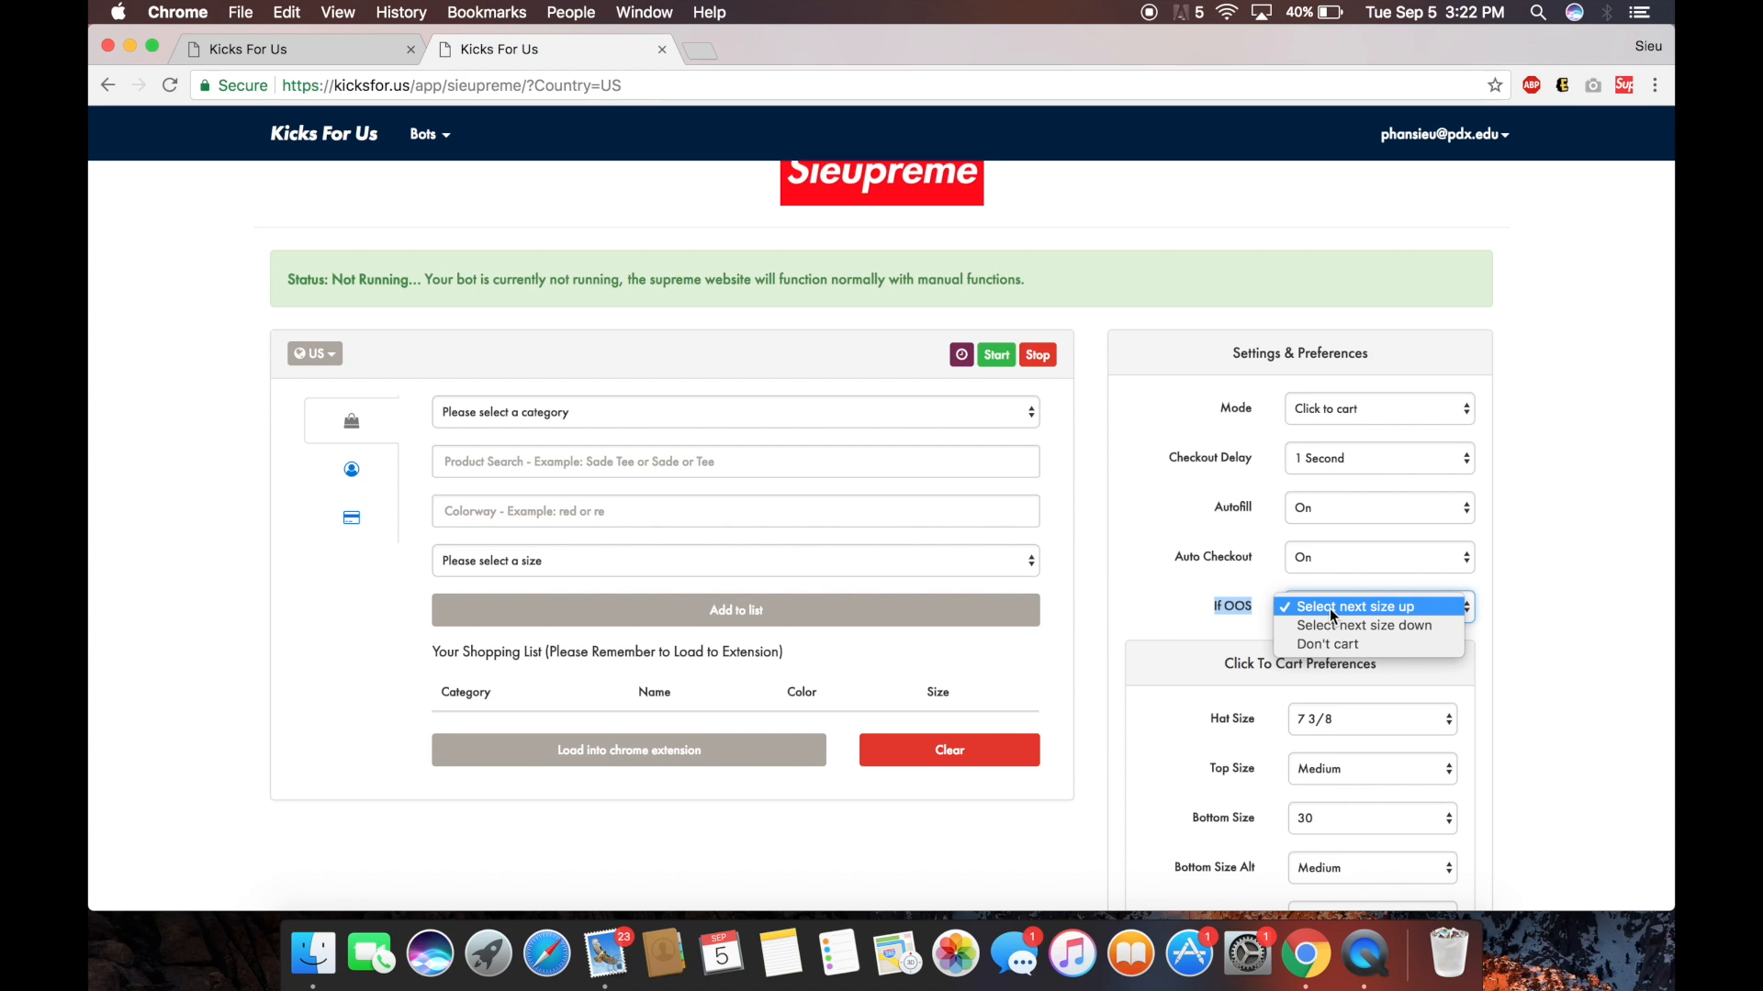
pyautogui.click(1347, 643)
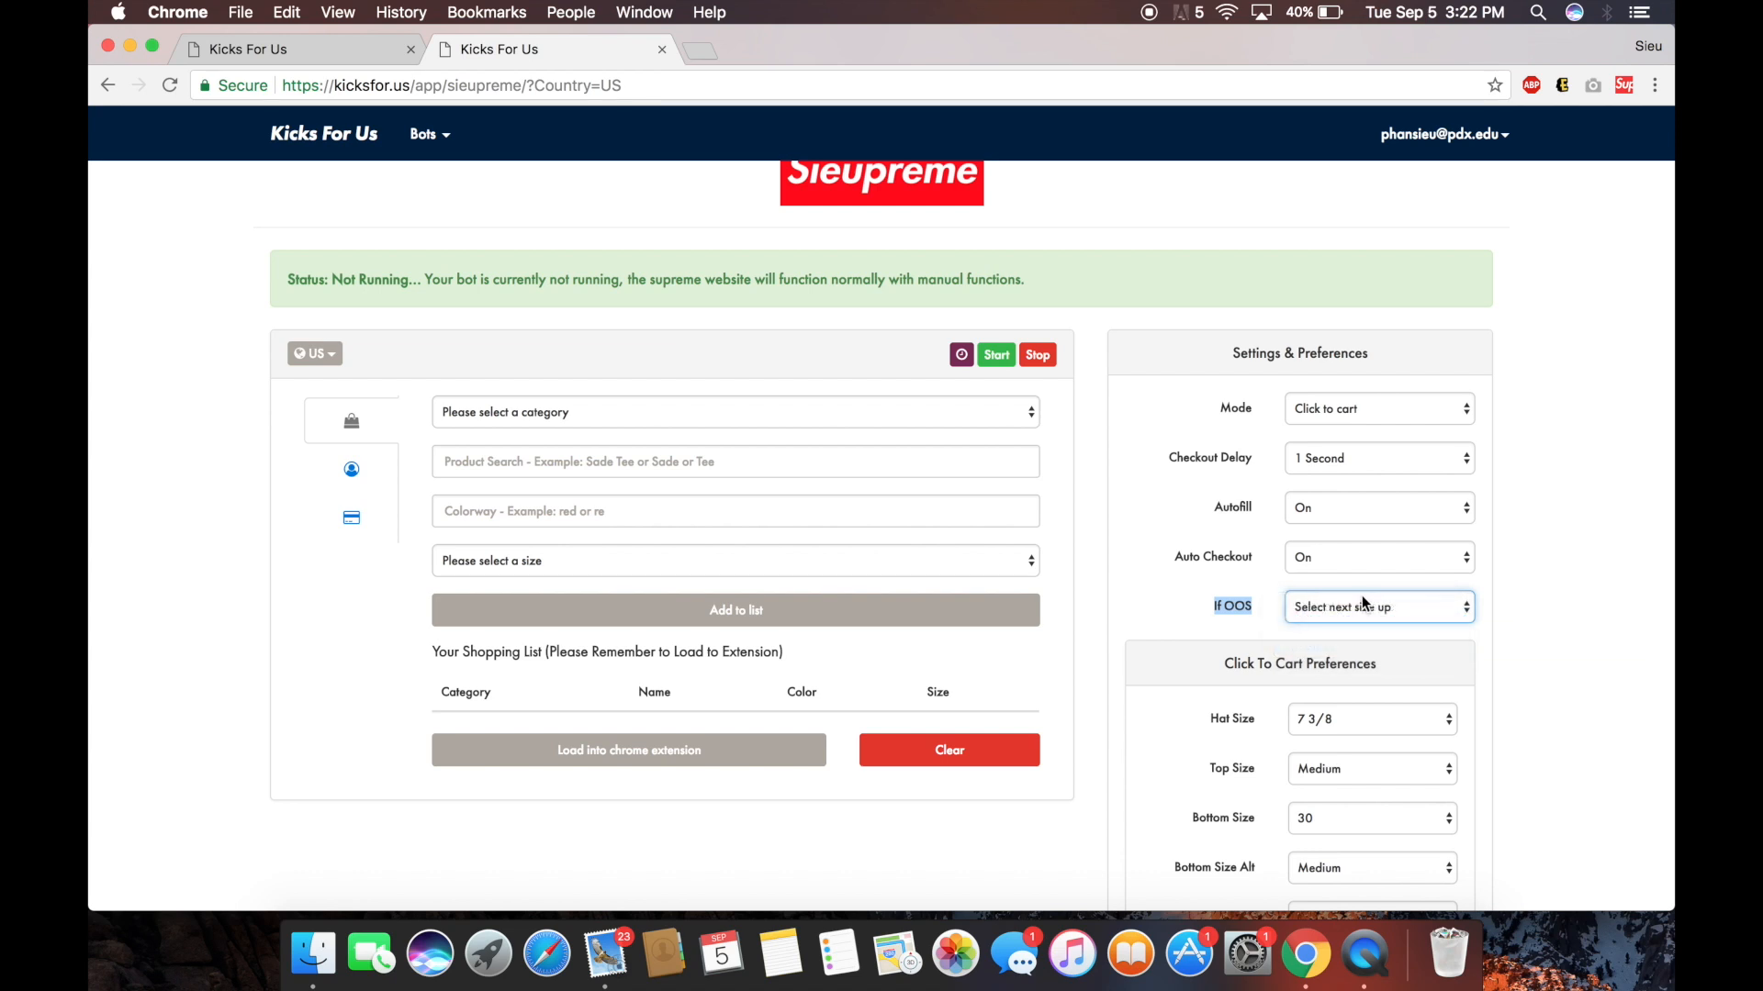
pyautogui.click(1360, 601)
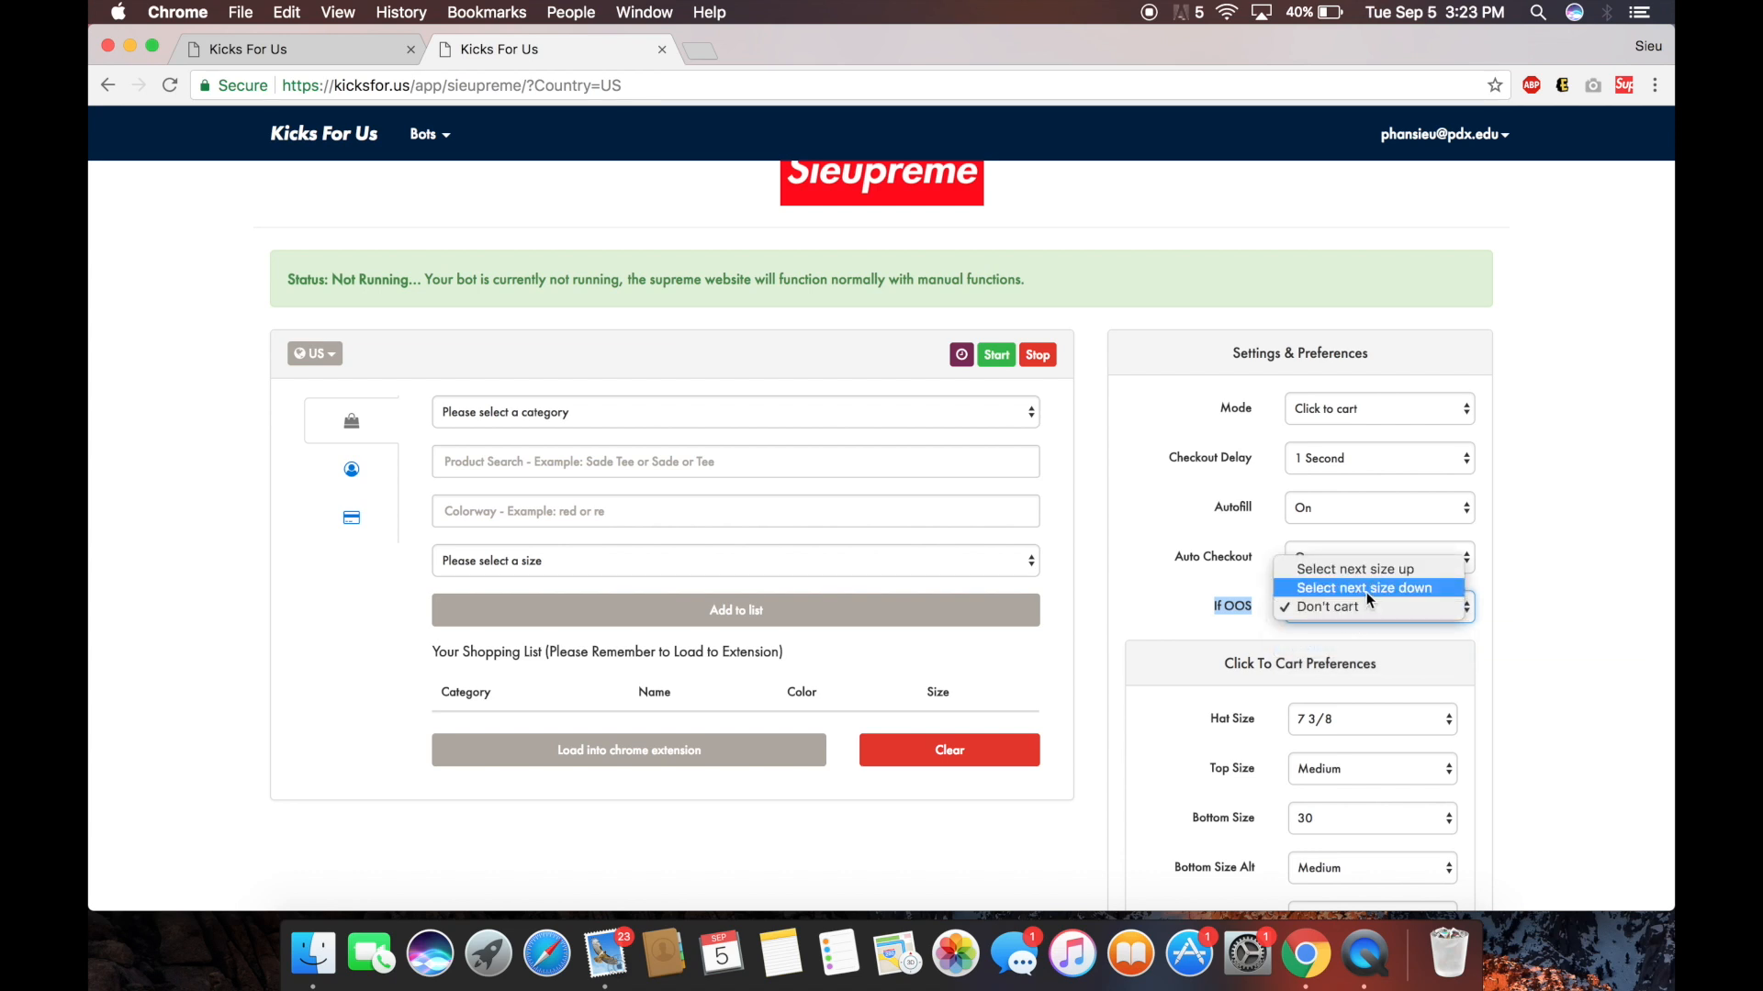
pyautogui.click(1385, 571)
# Load the macro settings into the Chrome extension and bring up the shipping details form.
pyautogui.scroll(-1, 1385, 573)
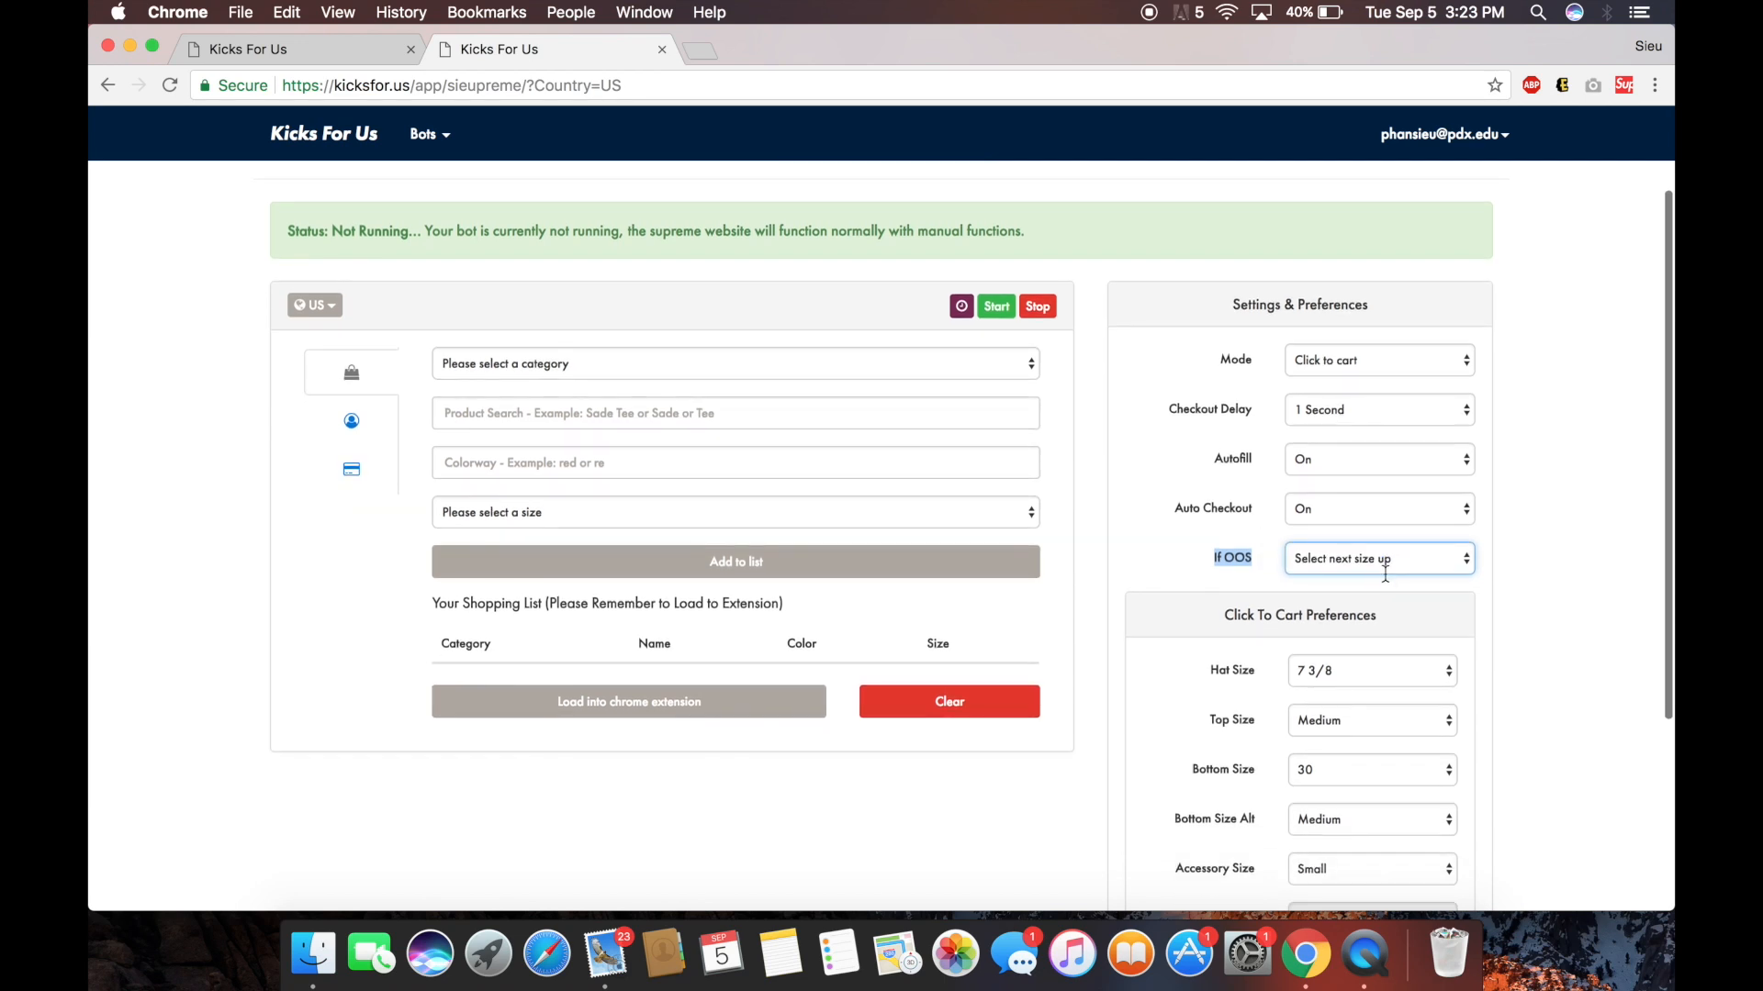
pyautogui.scroll(-5, 1262, 597)
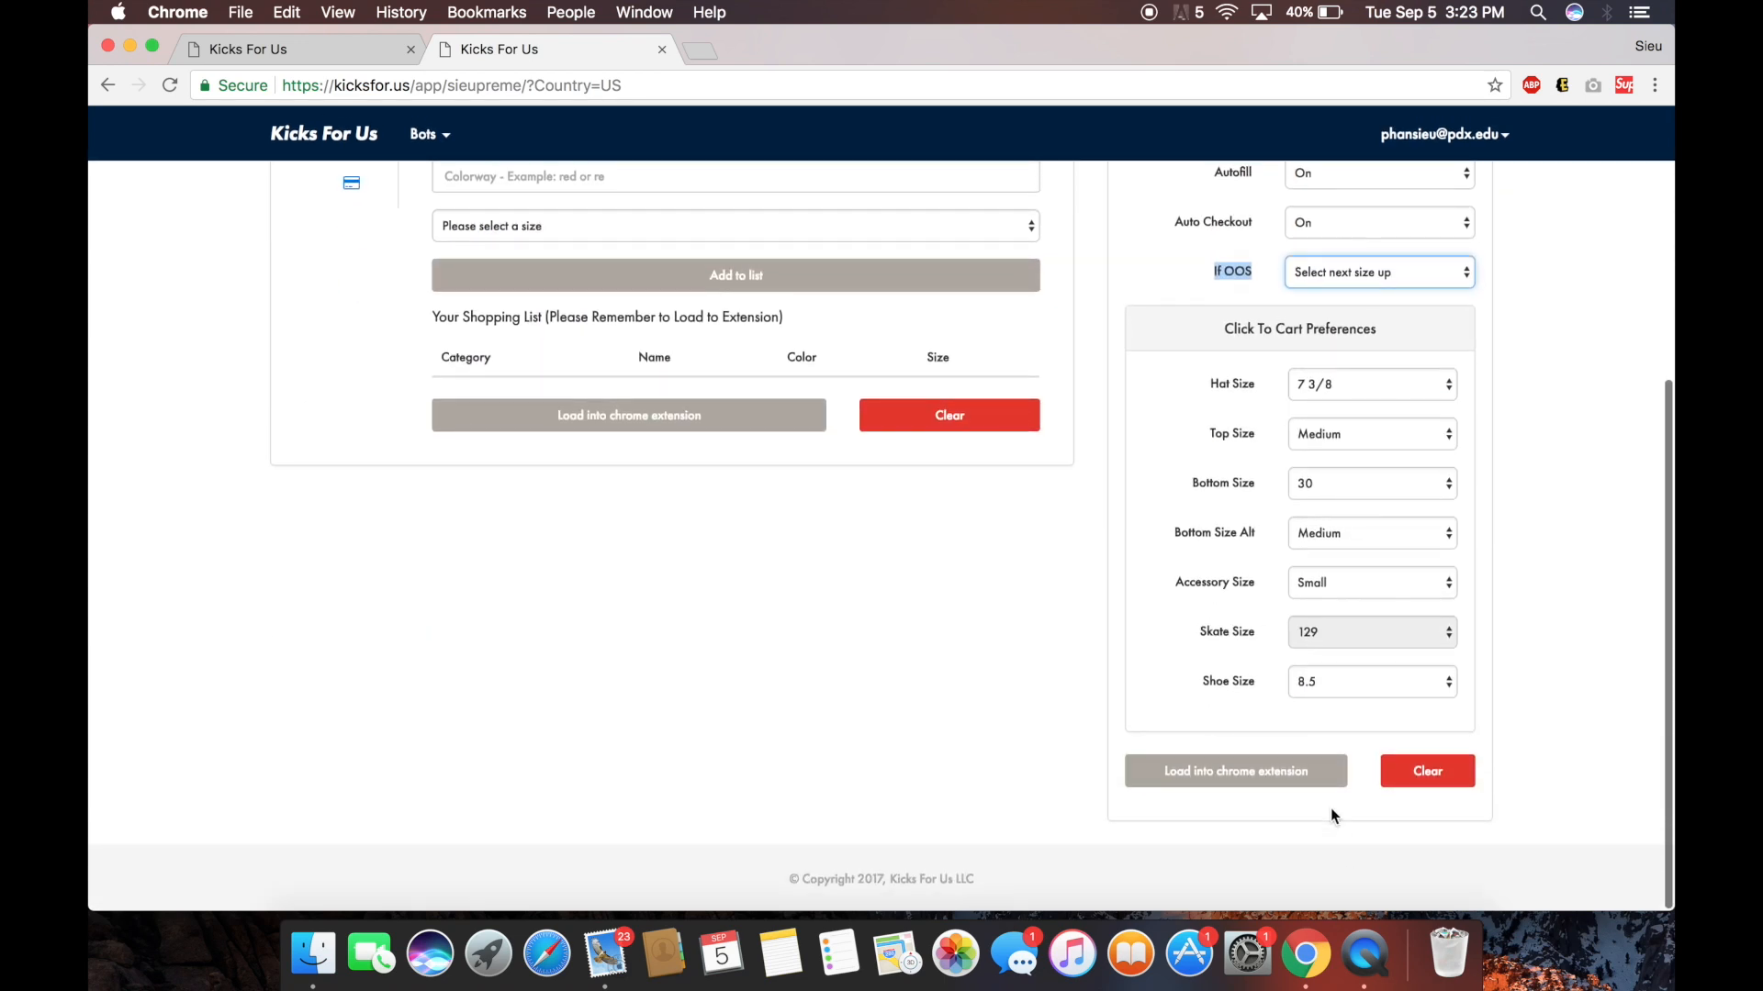
pyautogui.click(1297, 771)
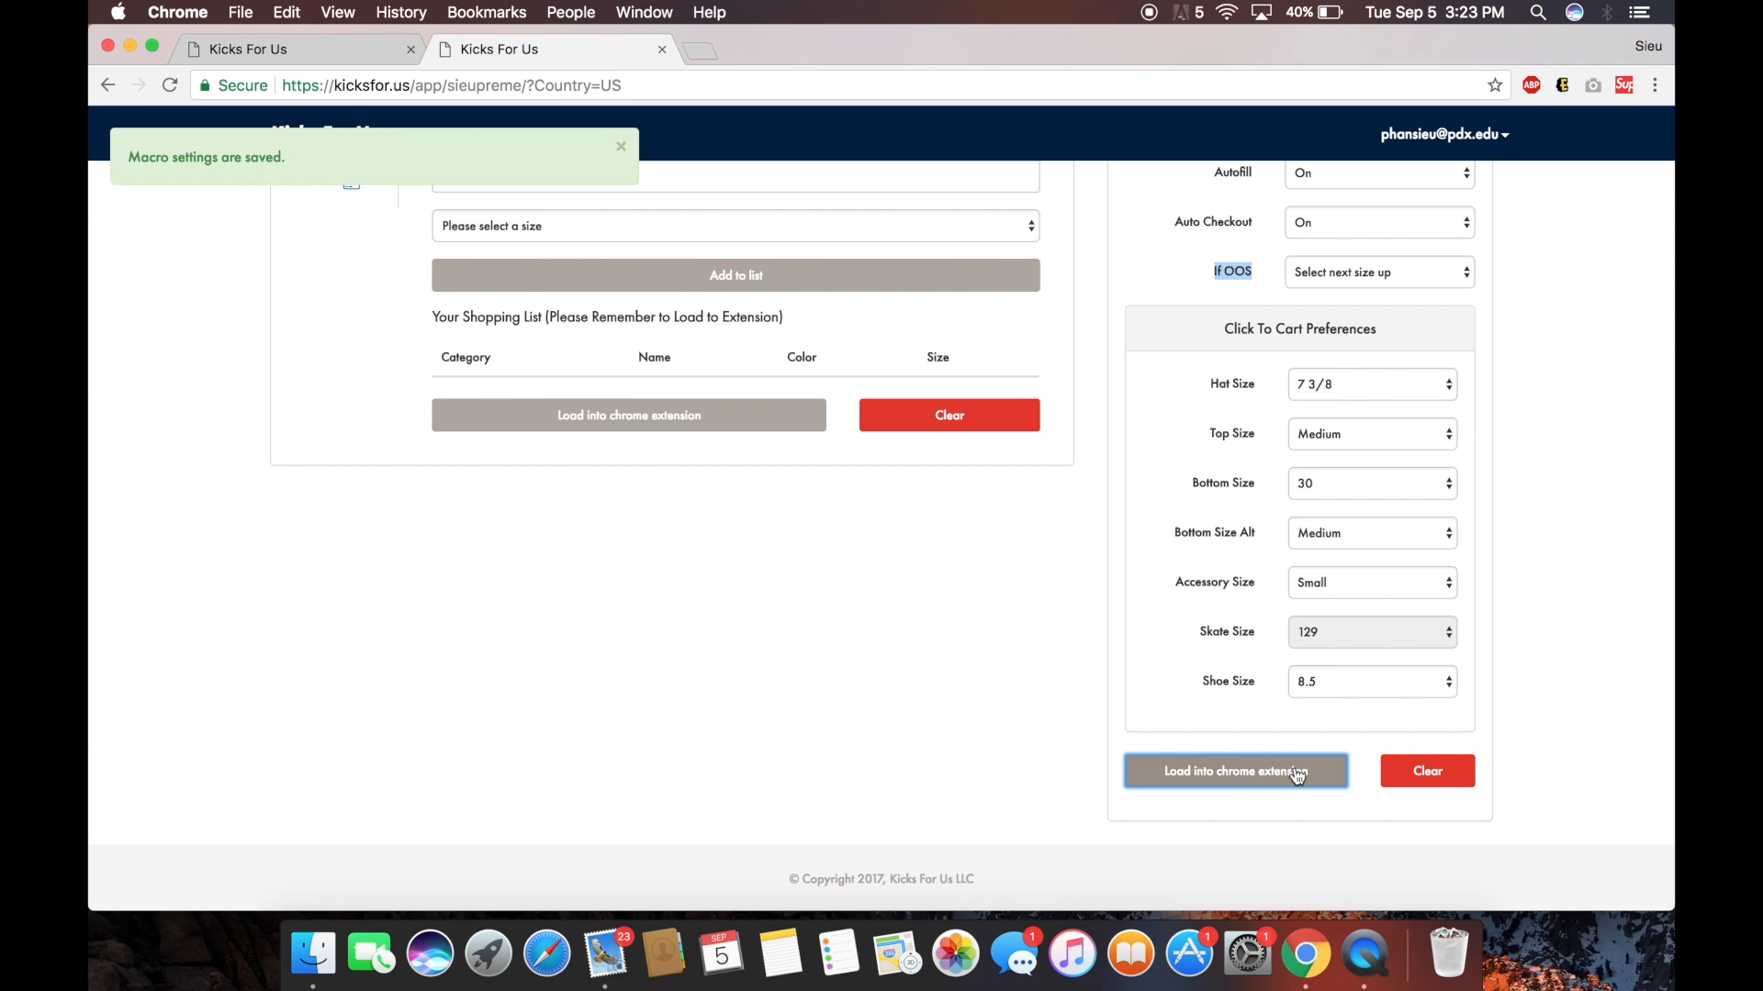
pyautogui.scroll(5, 1049, 604)
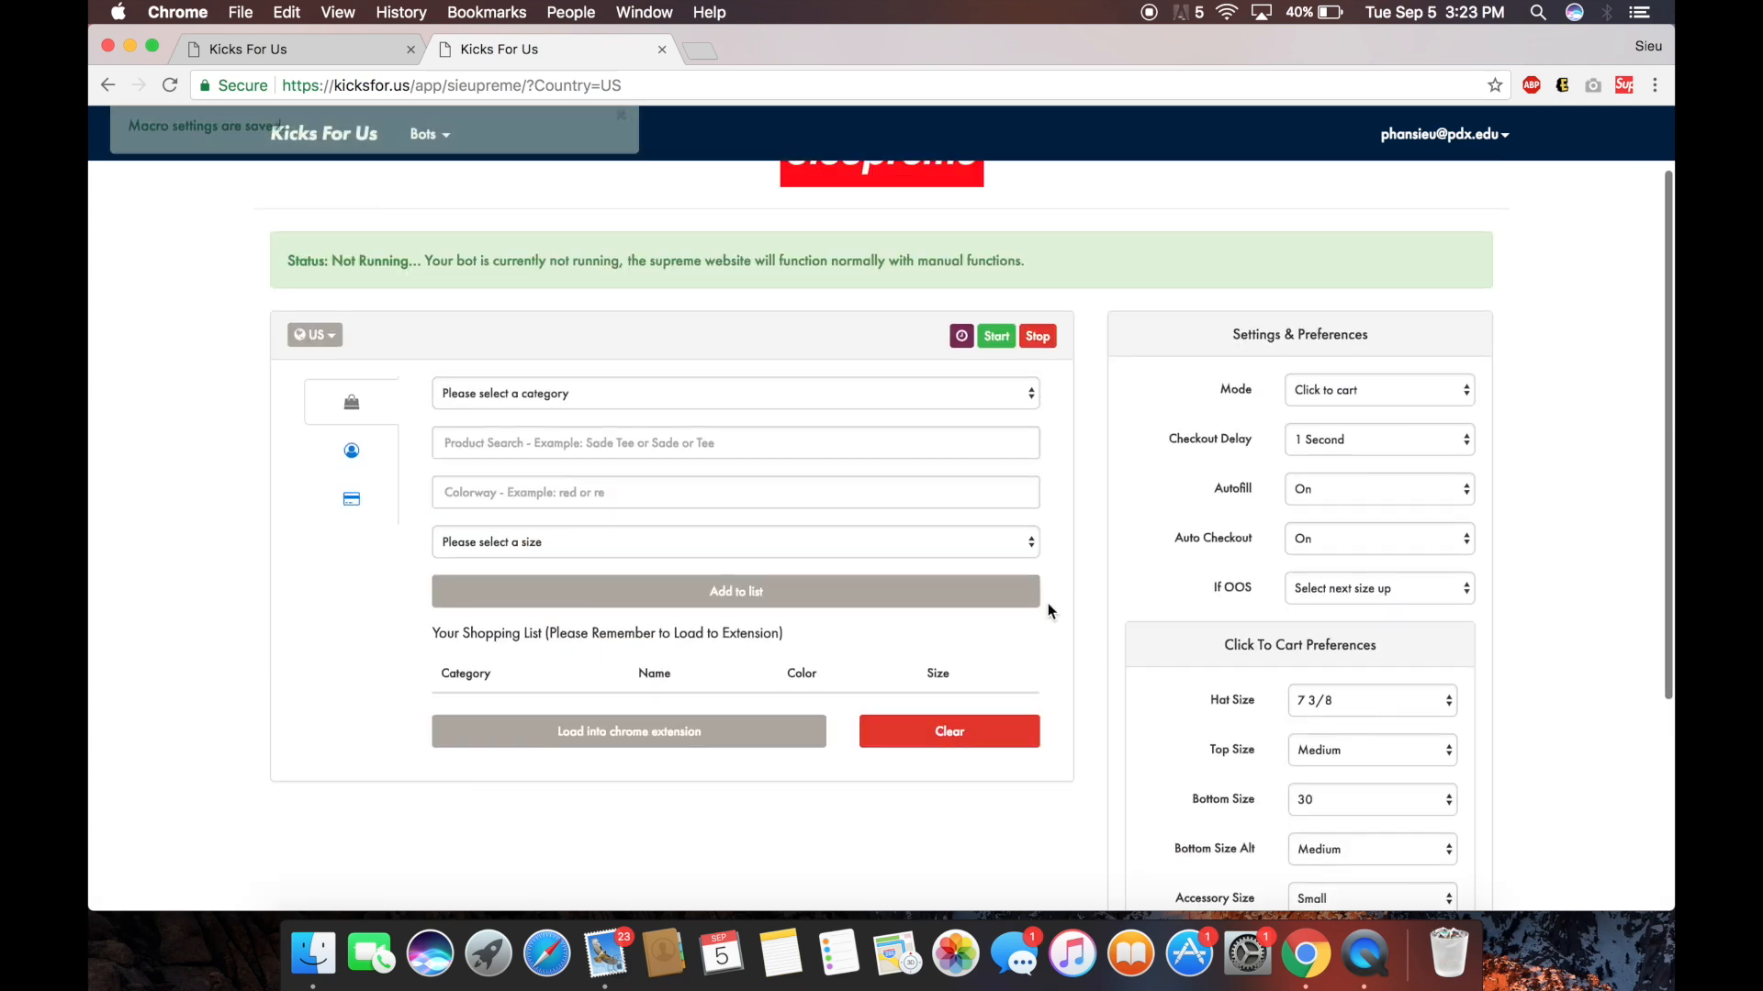
pyautogui.click(351, 449)
pyautogui.click(352, 499)
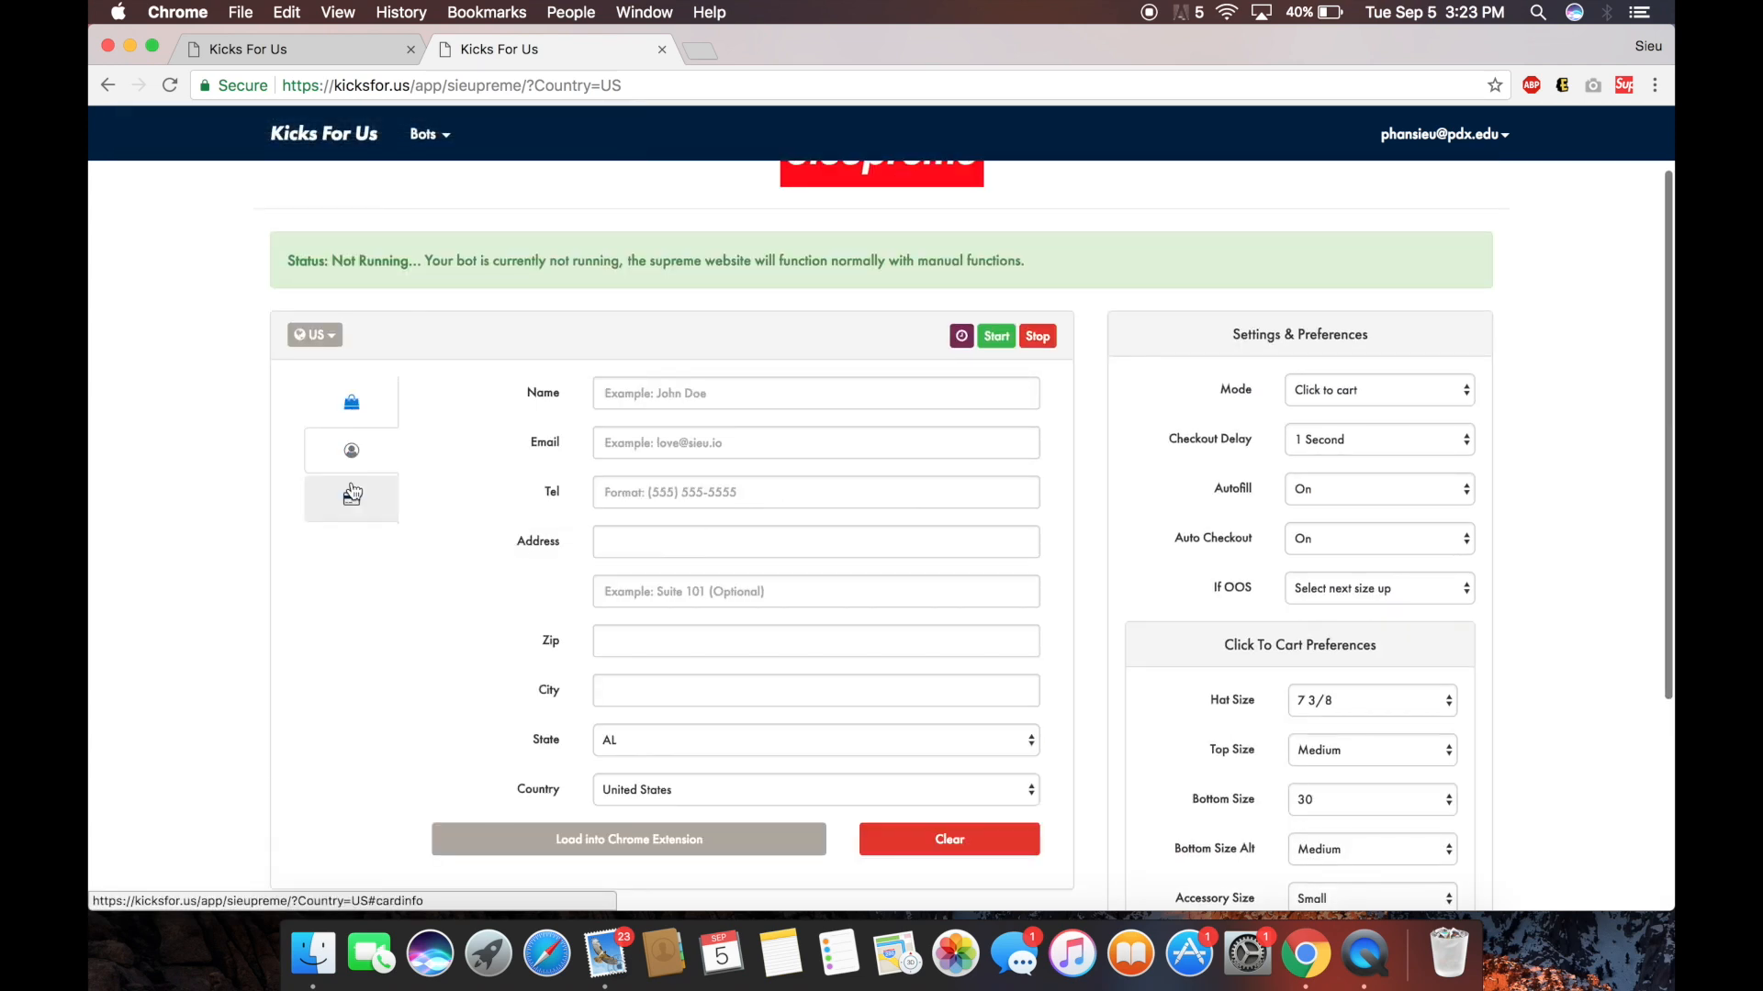
# Enter the buyer's full name, e-mail address and phone number in the billing profile.
pyautogui.click(353, 418)
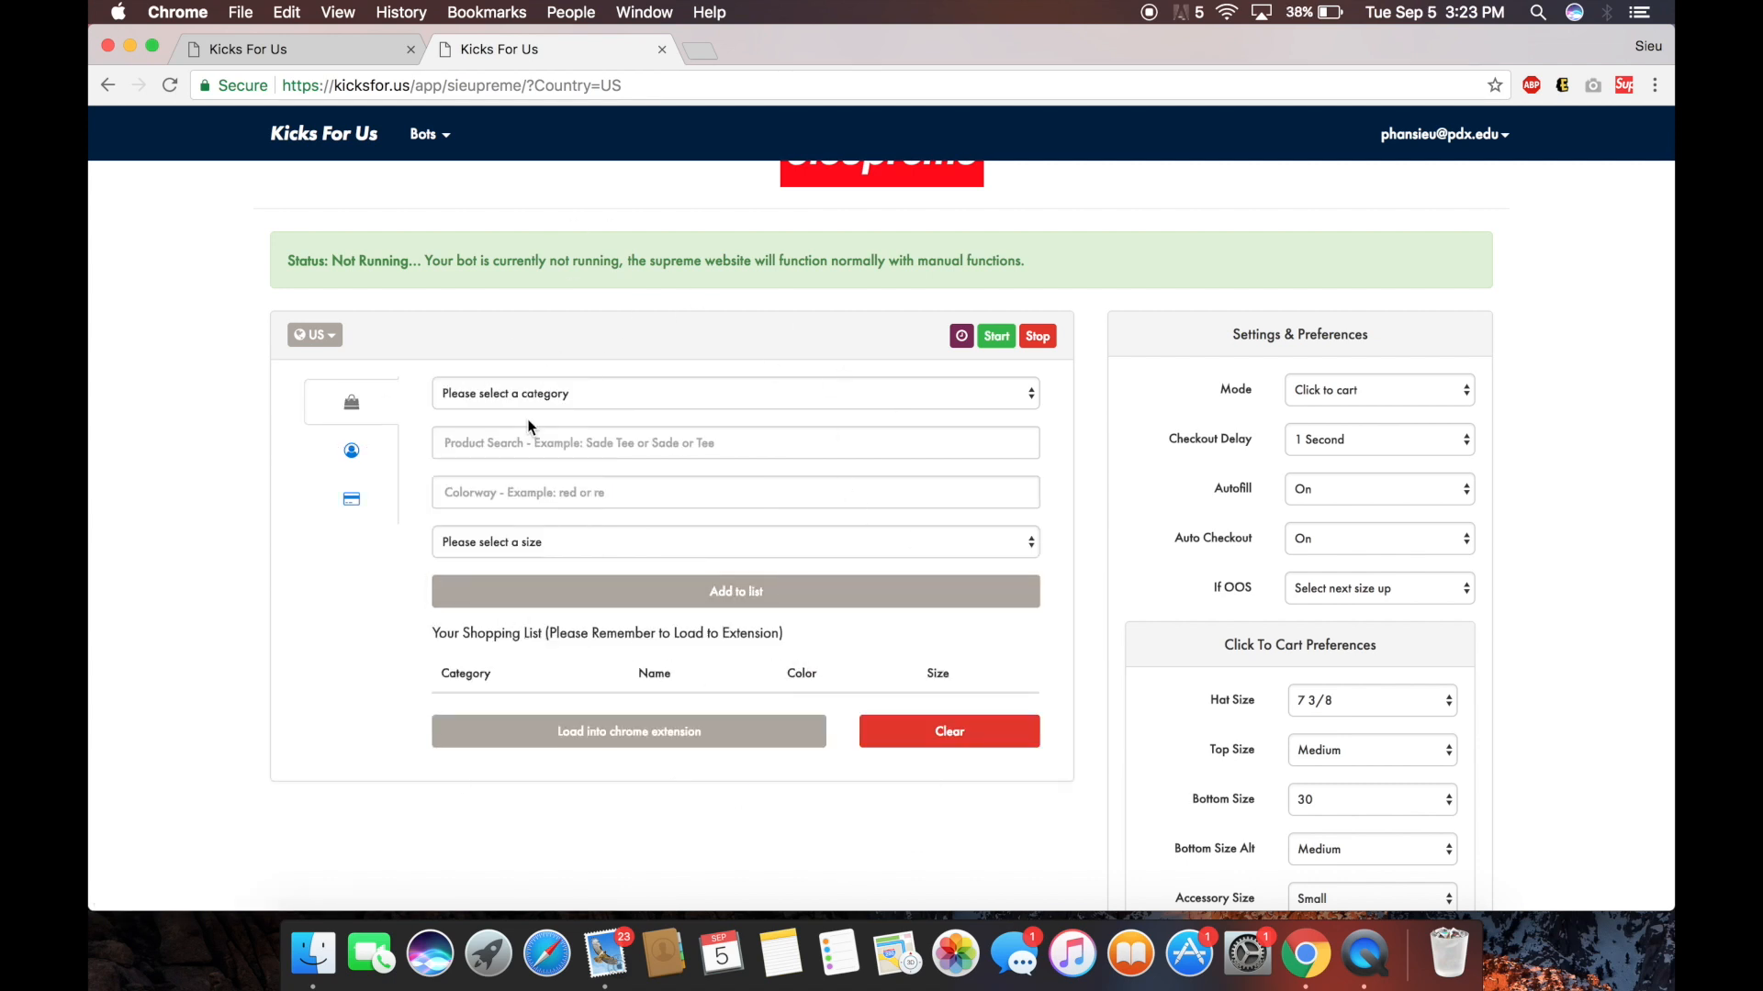
pyautogui.click(351, 449)
pyautogui.click(637, 396)
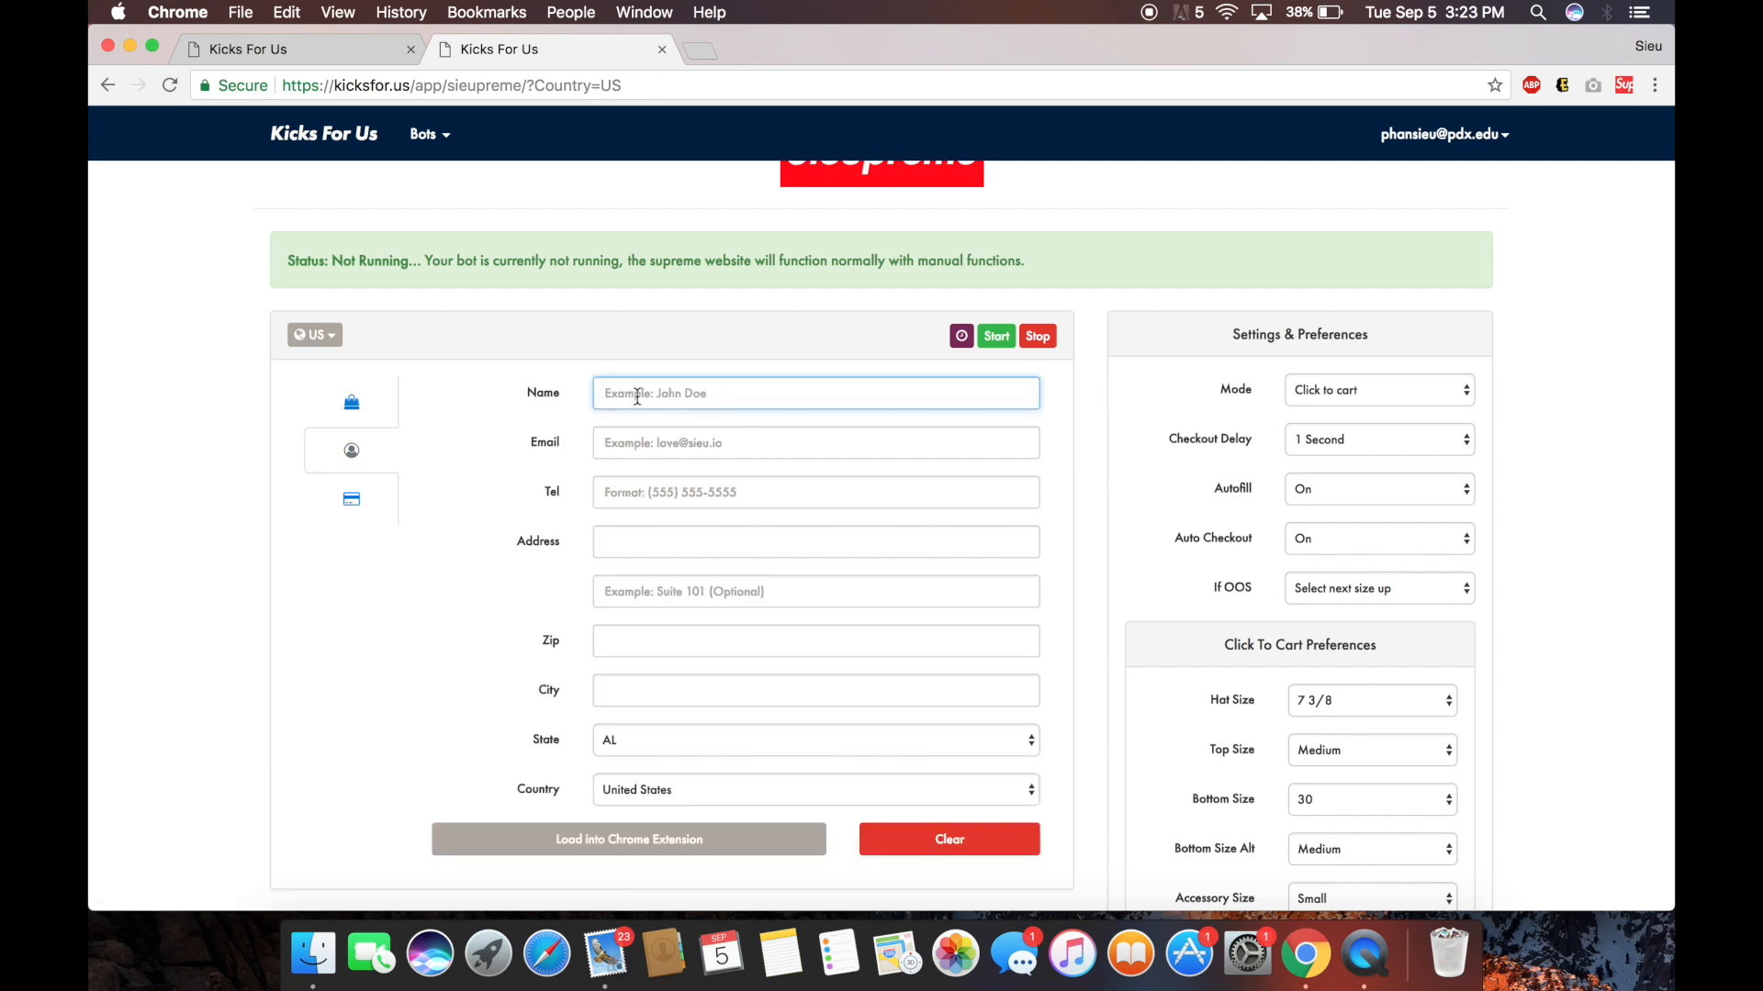
pyautogui.press('Tab')
pyautogui.press('Tab')
pyautogui.write('(555) ')
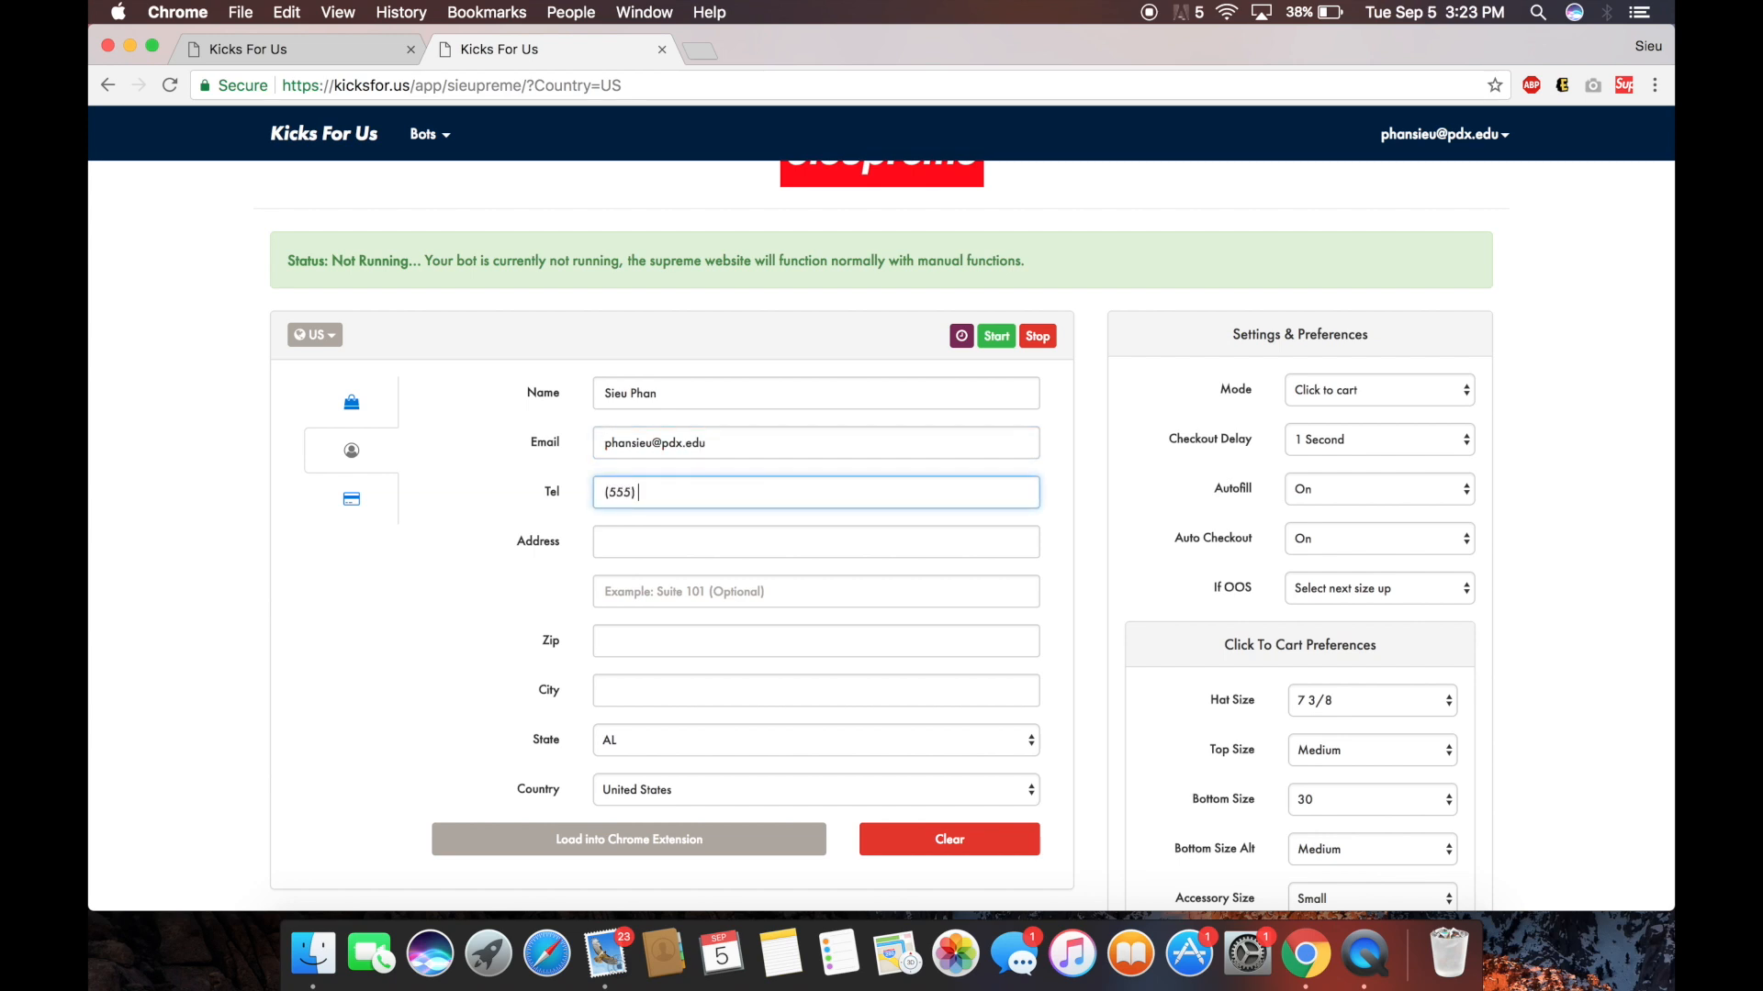
pyautogui.write('555-5555')
# Fill in the street address, zip code, city and state, then save the profile to the extension.
pyautogui.press('Tab')
pyautogui.write('123 SW ')
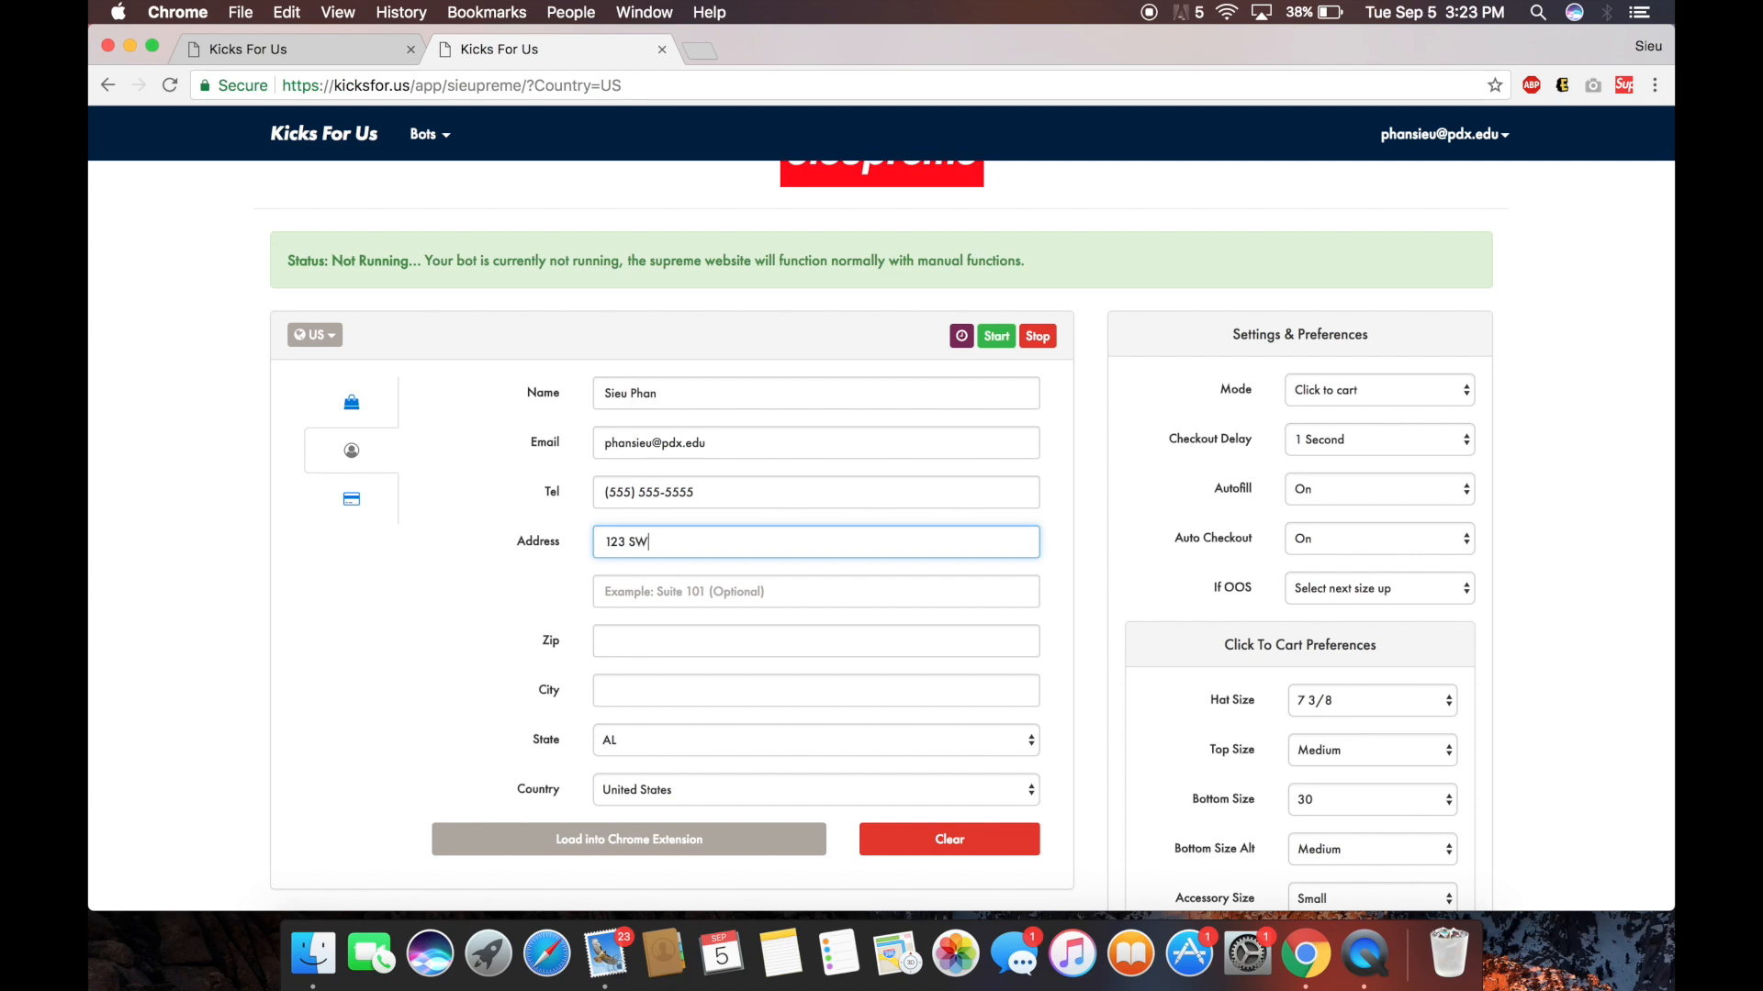
pyautogui.write('123rd PL')
pyautogui.press('Tab')
pyautogui.press('Tab')
pyautogui.write('97089')
pyautogui.press('Tab')
pyautogui.write('Damascus')
pyautogui.press('Tab')
pyautogui.write('or')
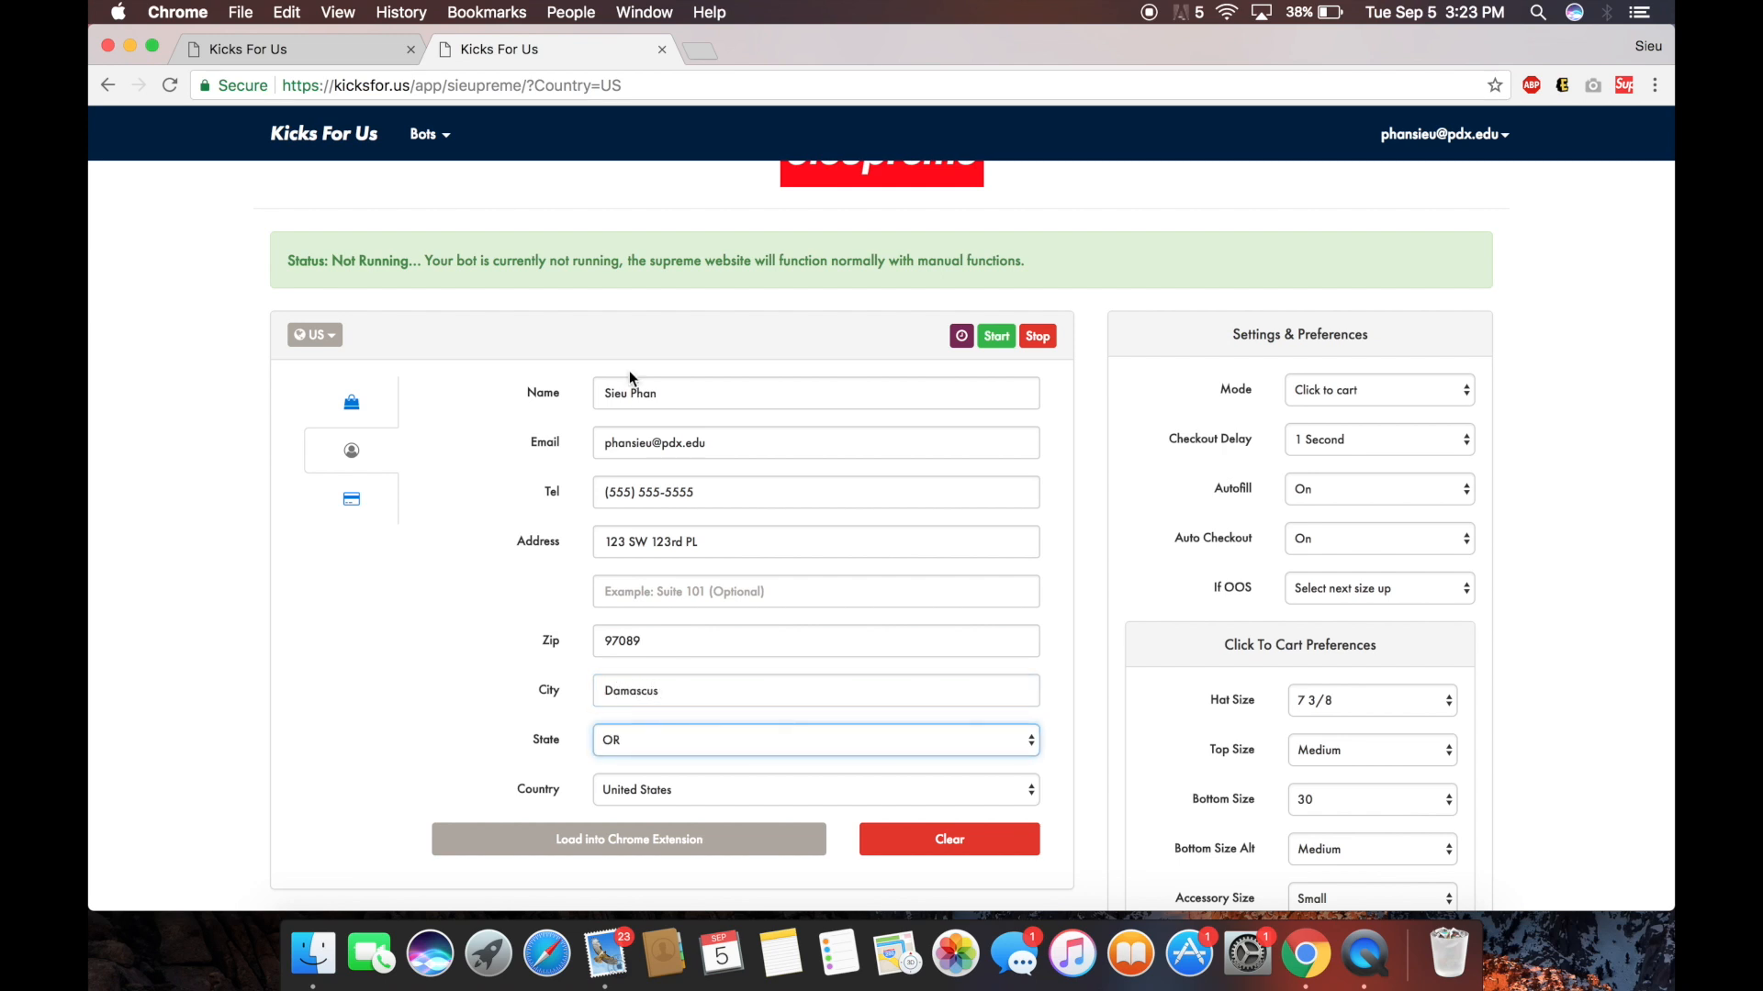
pyautogui.click(720, 854)
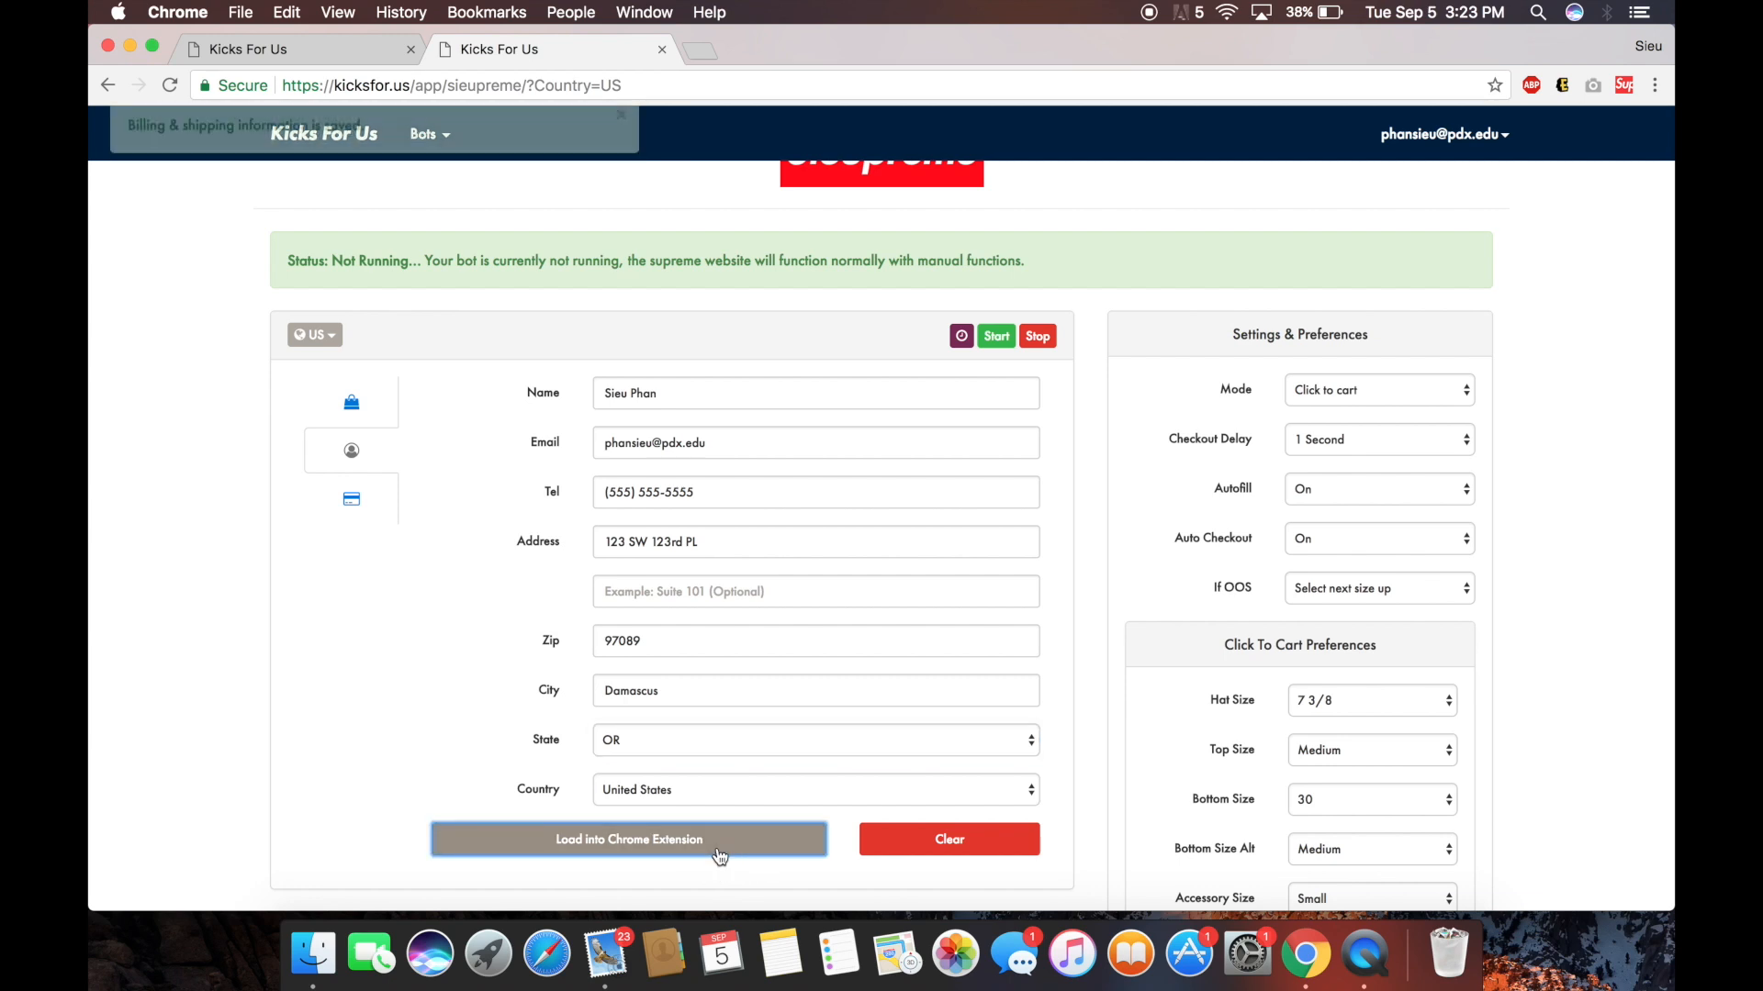
# Enter the card number and set the expiry date to 03/2019.
pyautogui.click(357, 496)
pyautogui.click(675, 434)
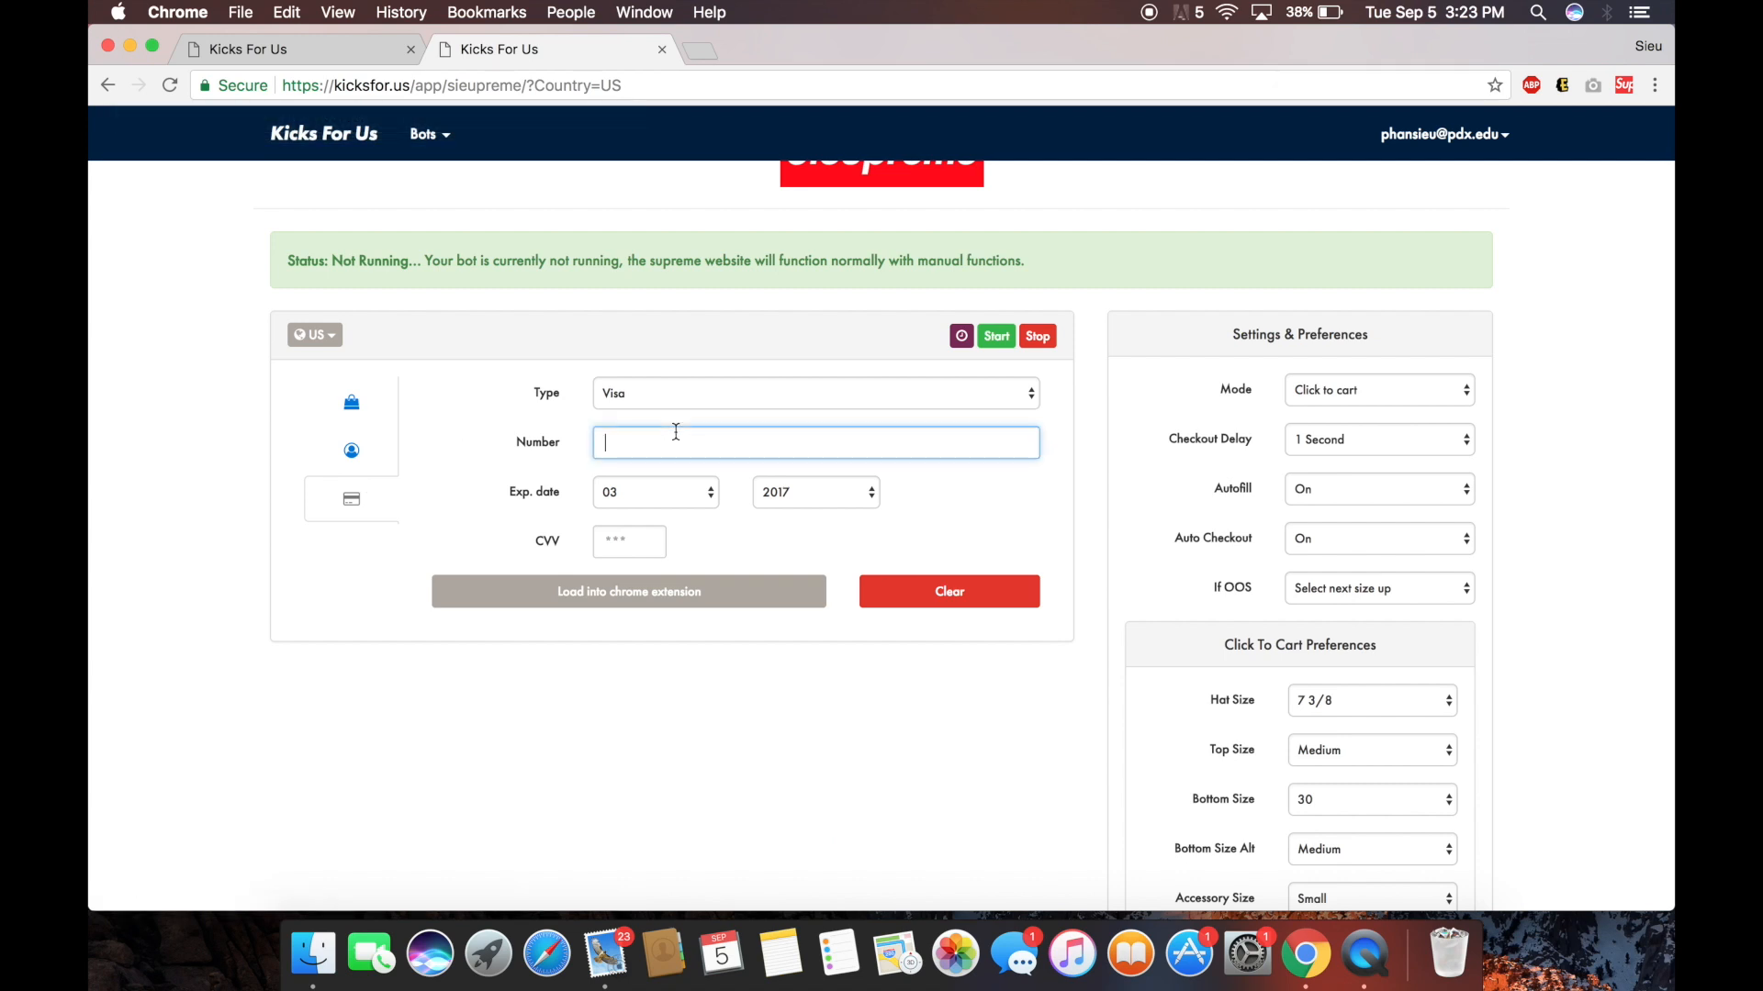
pyautogui.write('4100000000000000')
pyautogui.click(658, 496)
pyautogui.click(815, 498)
pyautogui.click(812, 496)
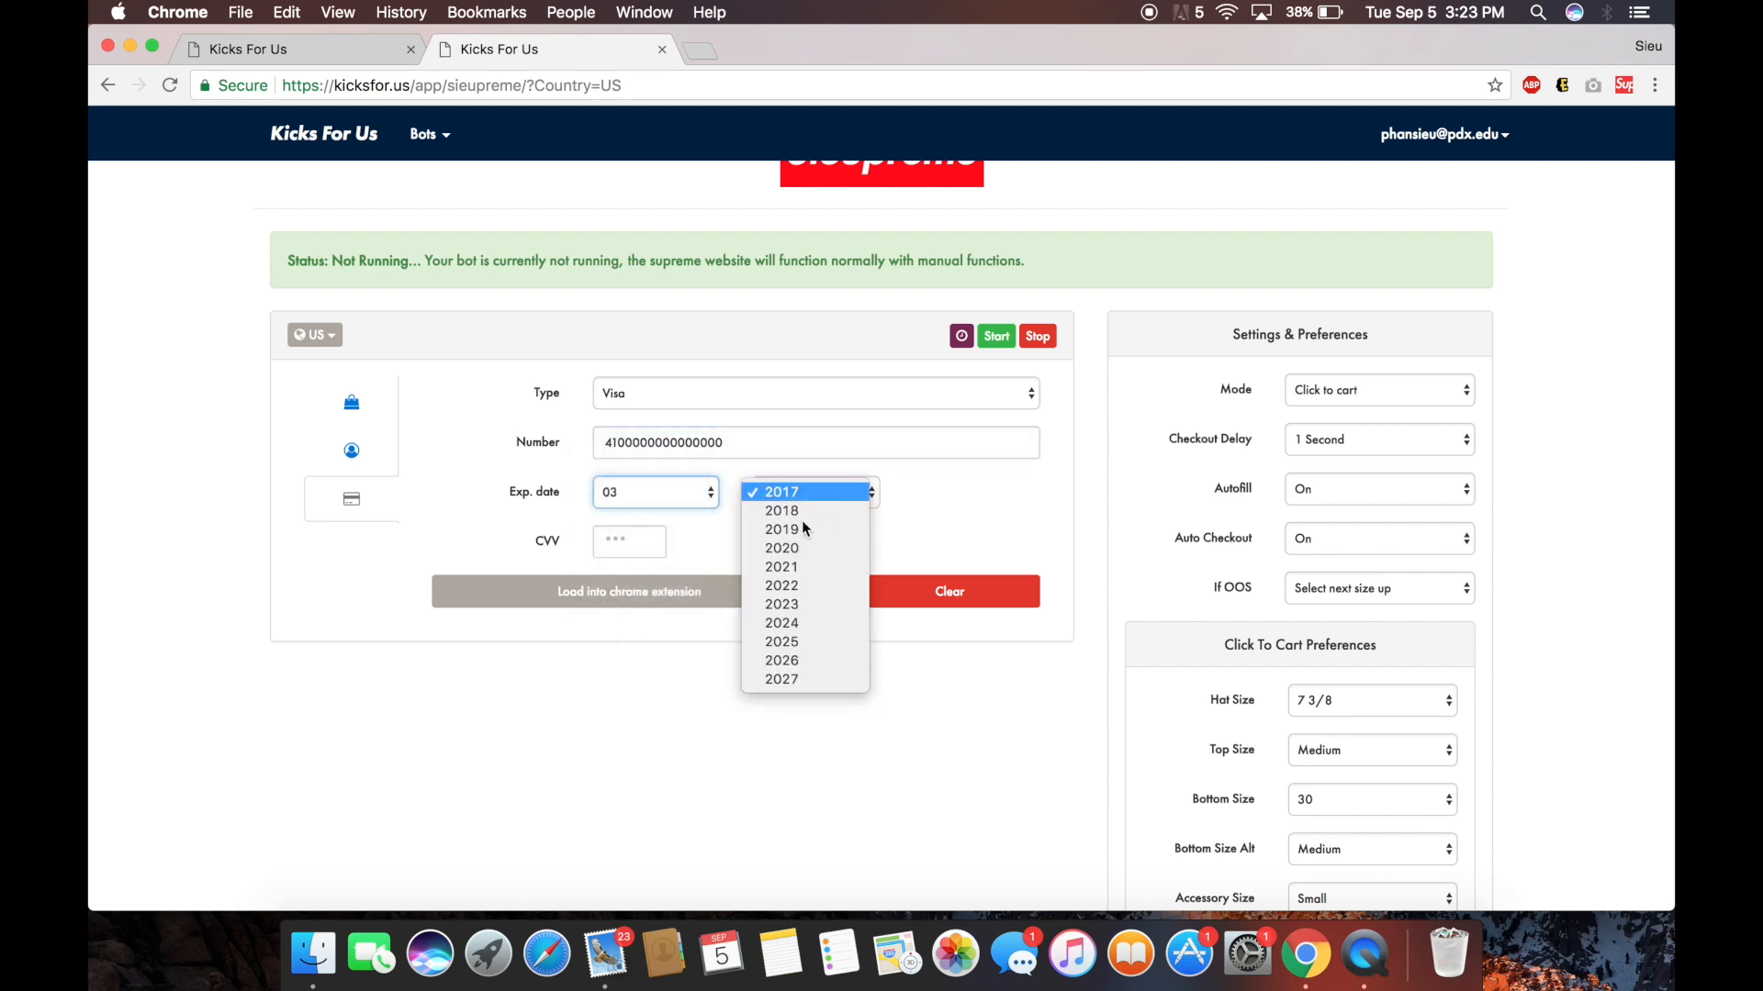
pyautogui.click(799, 502)
pyautogui.click(735, 399)
pyautogui.click(737, 403)
# Keep Visa as the card type, enter the security code, and save the payment details.
pyautogui.click(736, 399)
pyautogui.click(735, 404)
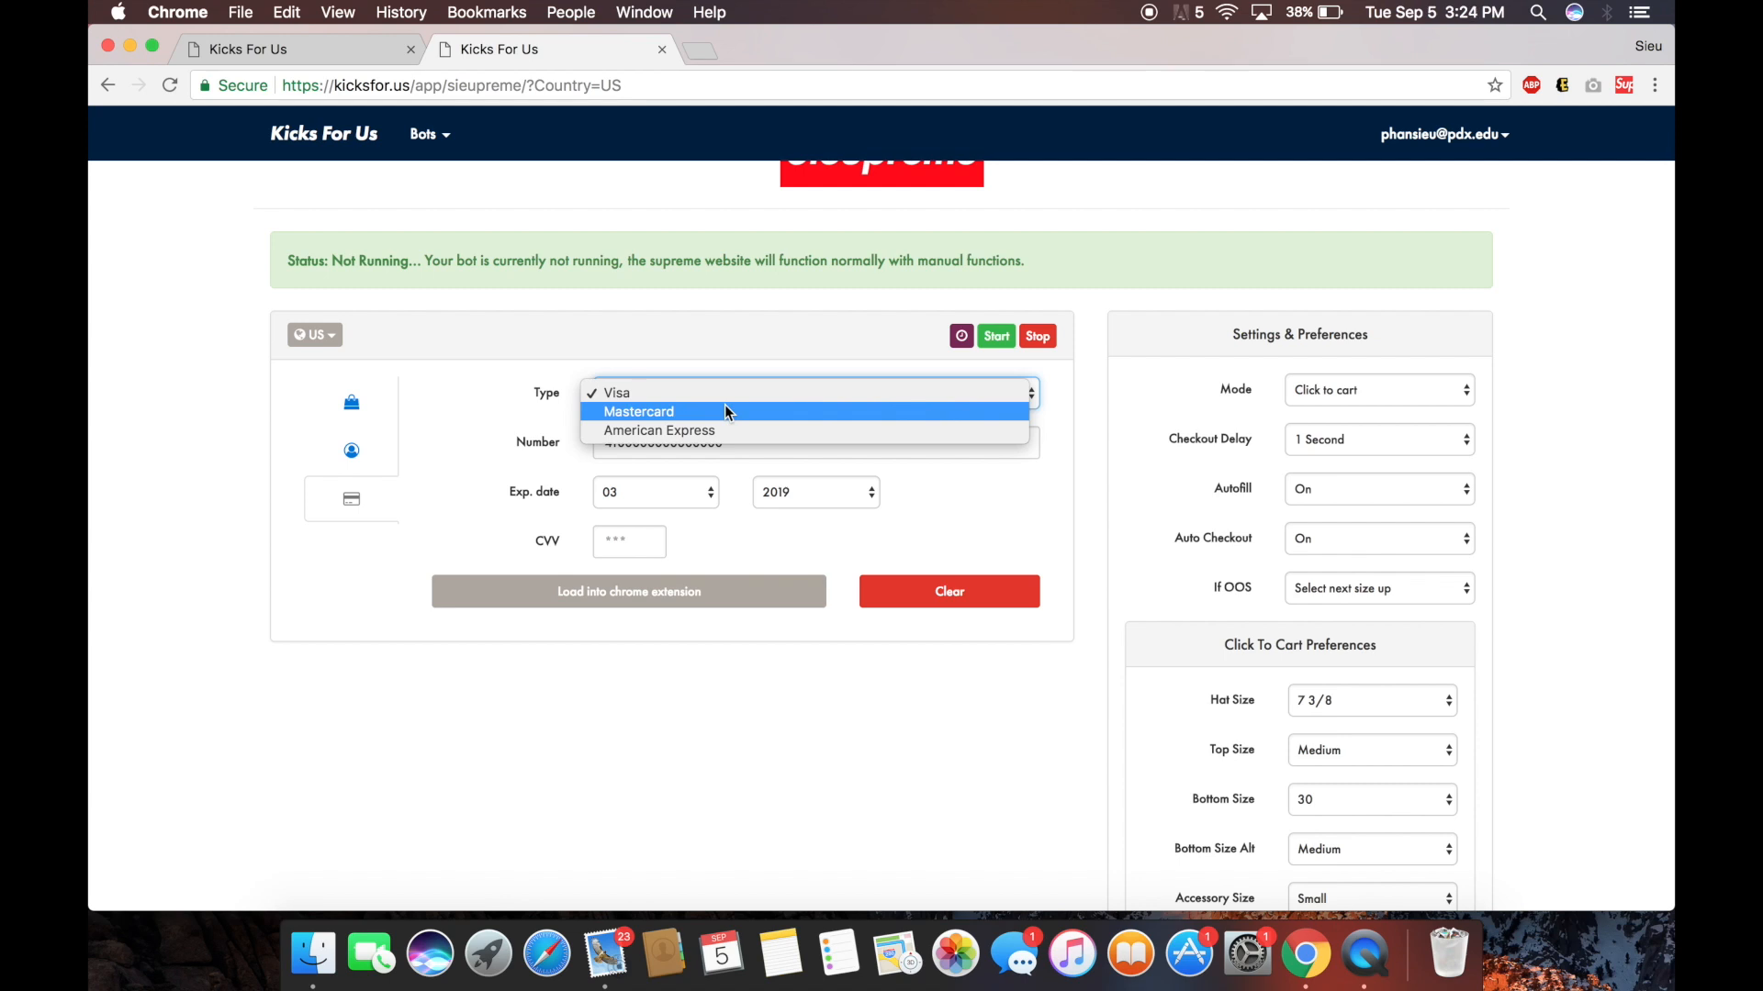
pyautogui.click(631, 525)
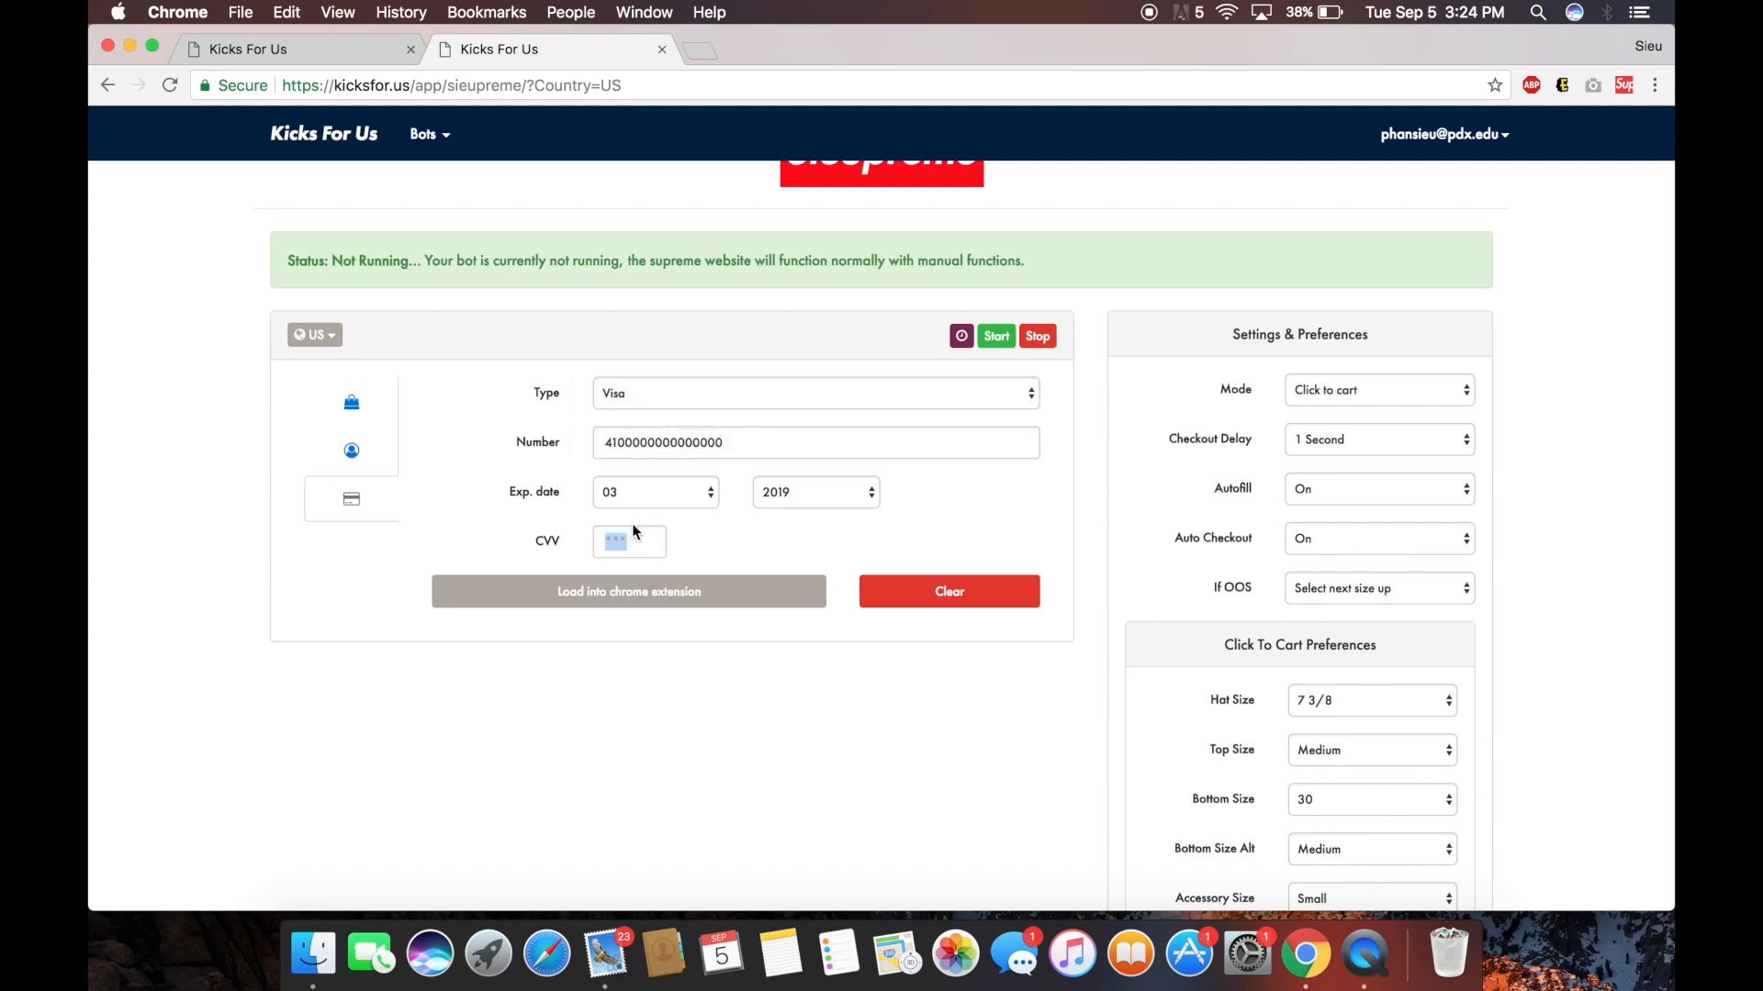
pyautogui.write('303')
pyautogui.click(632, 592)
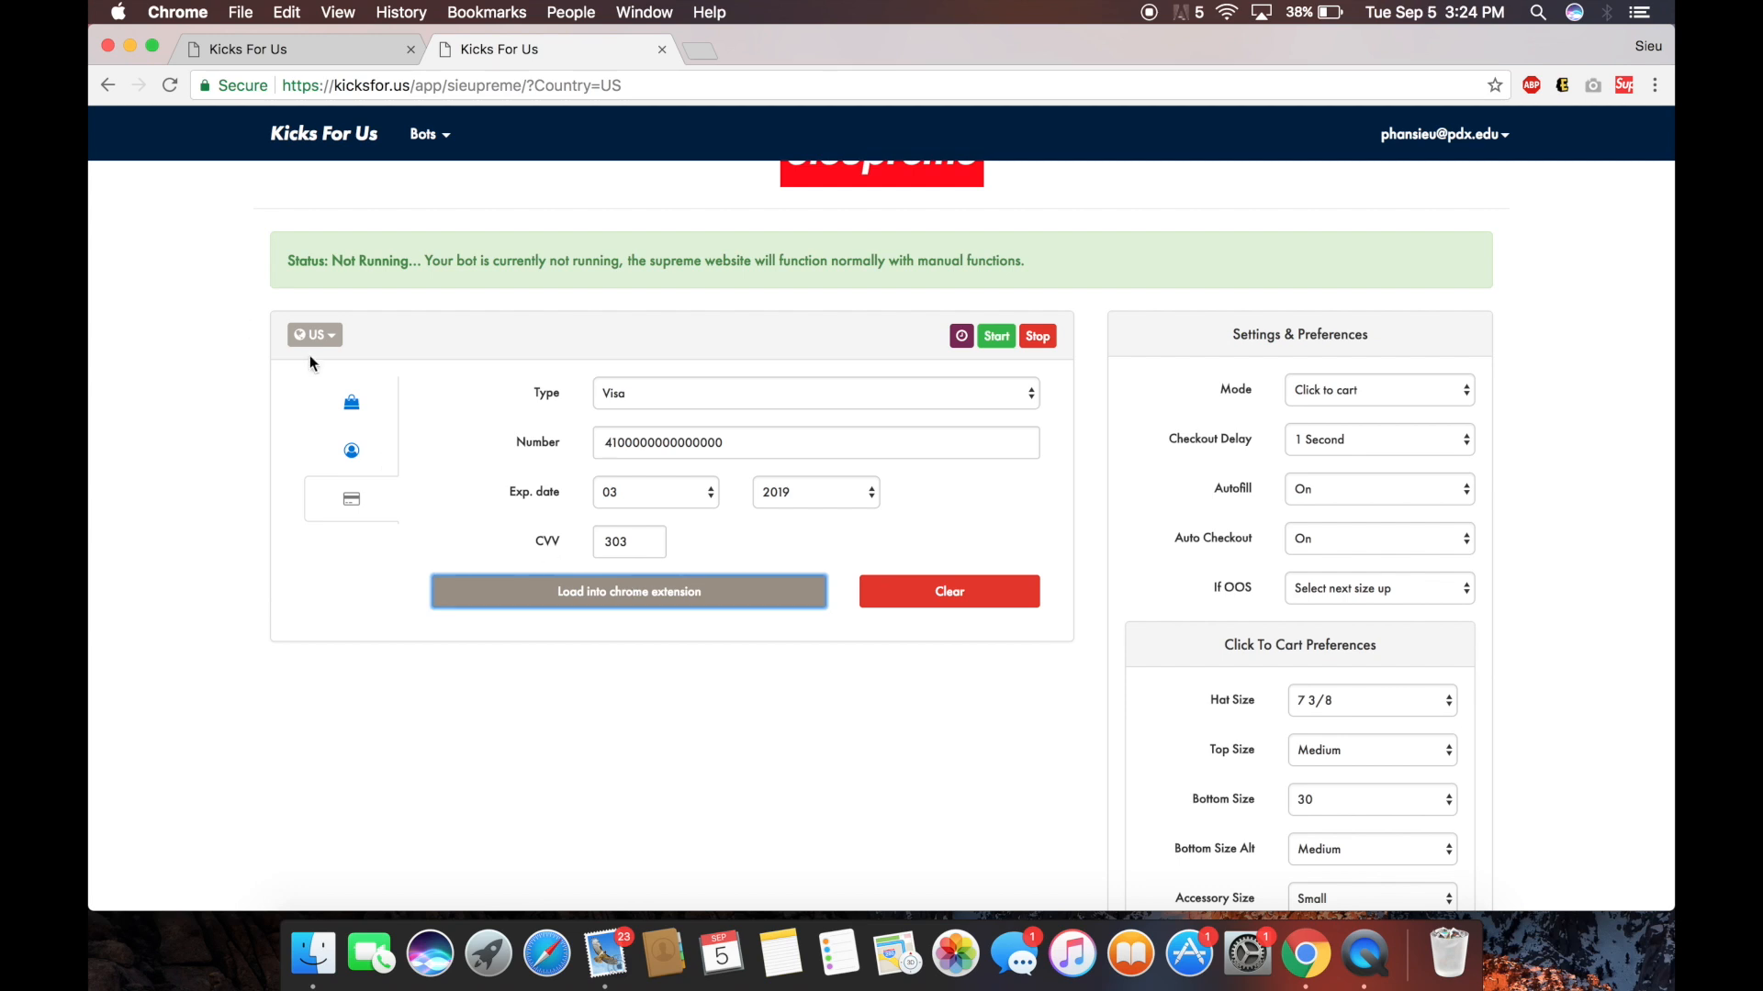
pyautogui.click(351, 406)
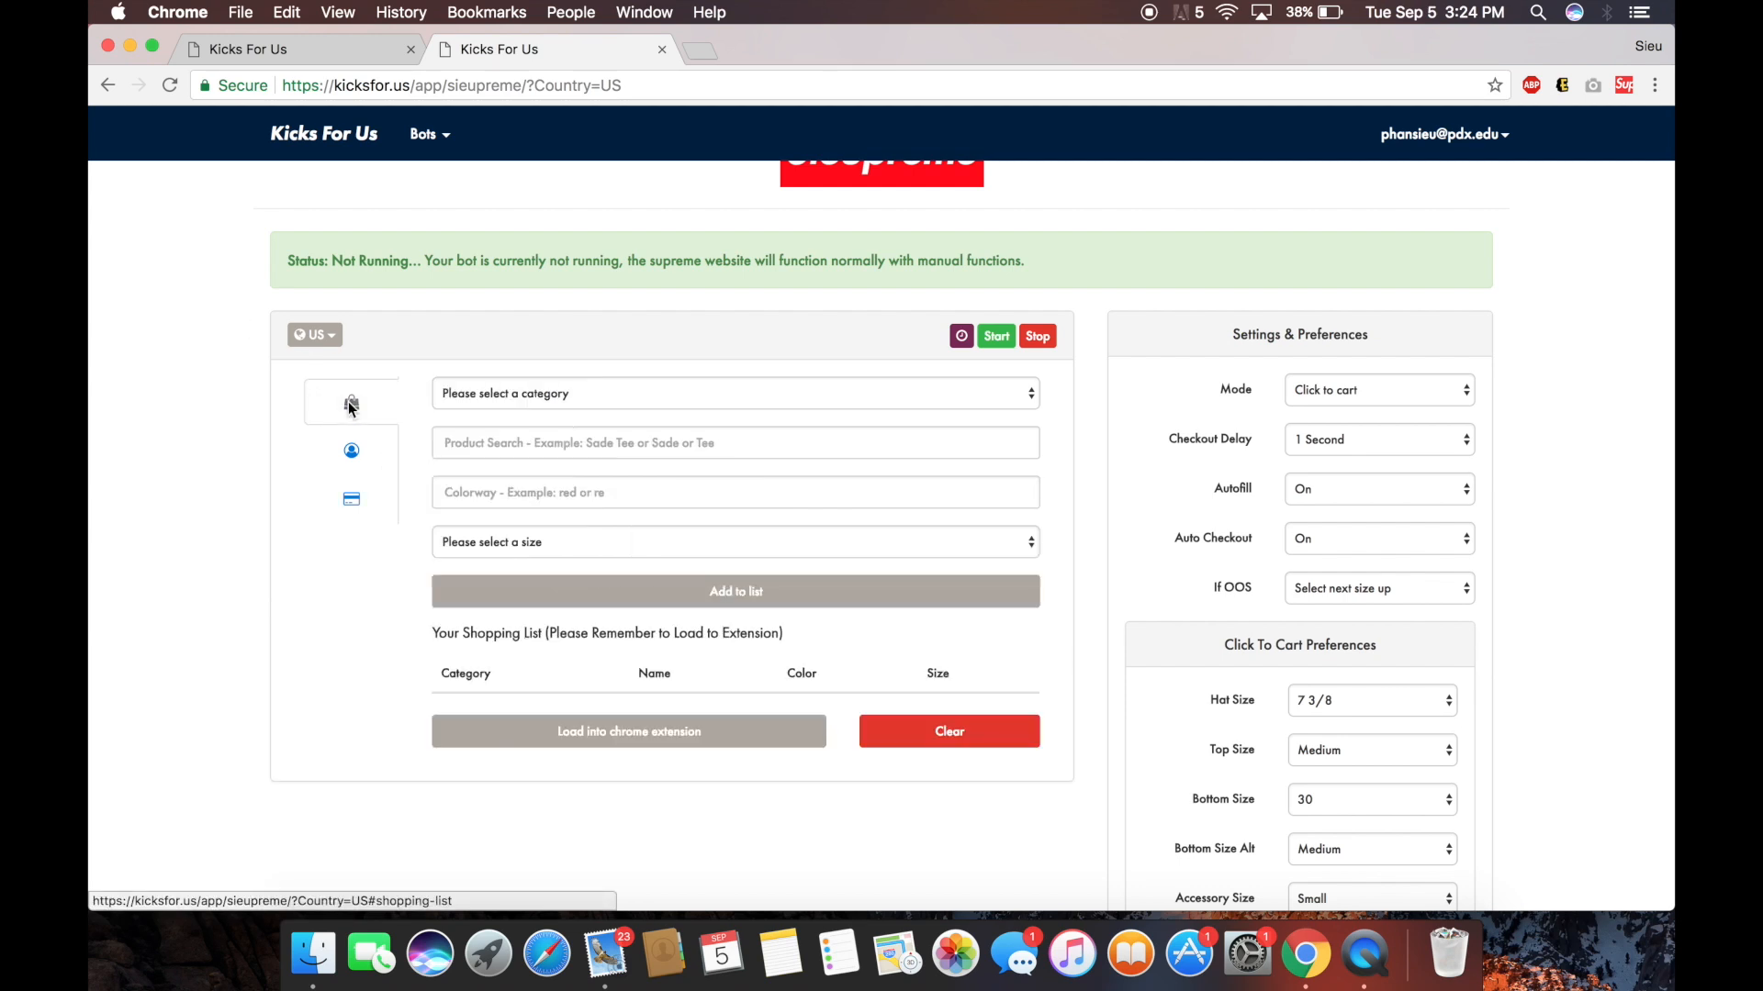
pyautogui.click(352, 450)
pyautogui.click(353, 491)
pyautogui.click(655, 590)
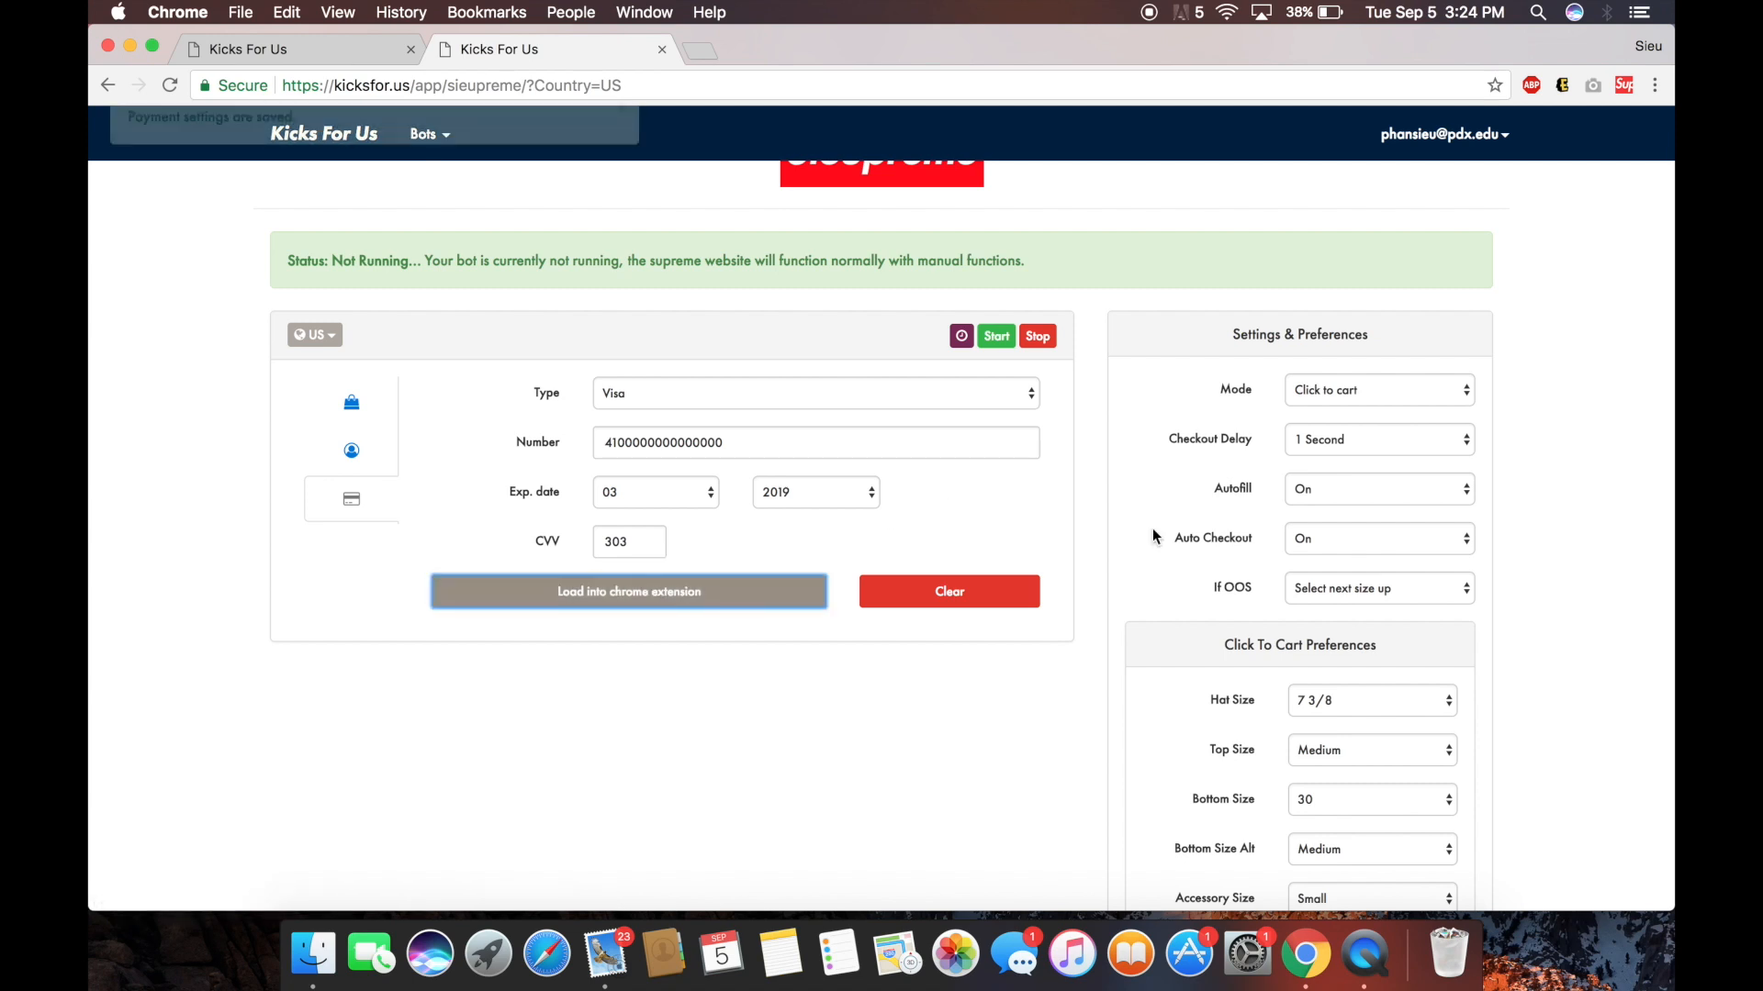
# Start the Sieupreme bot, opening the Supreme shop/all page with the Click To Cart overlay.
pyautogui.scroll(-5, 1232, 569)
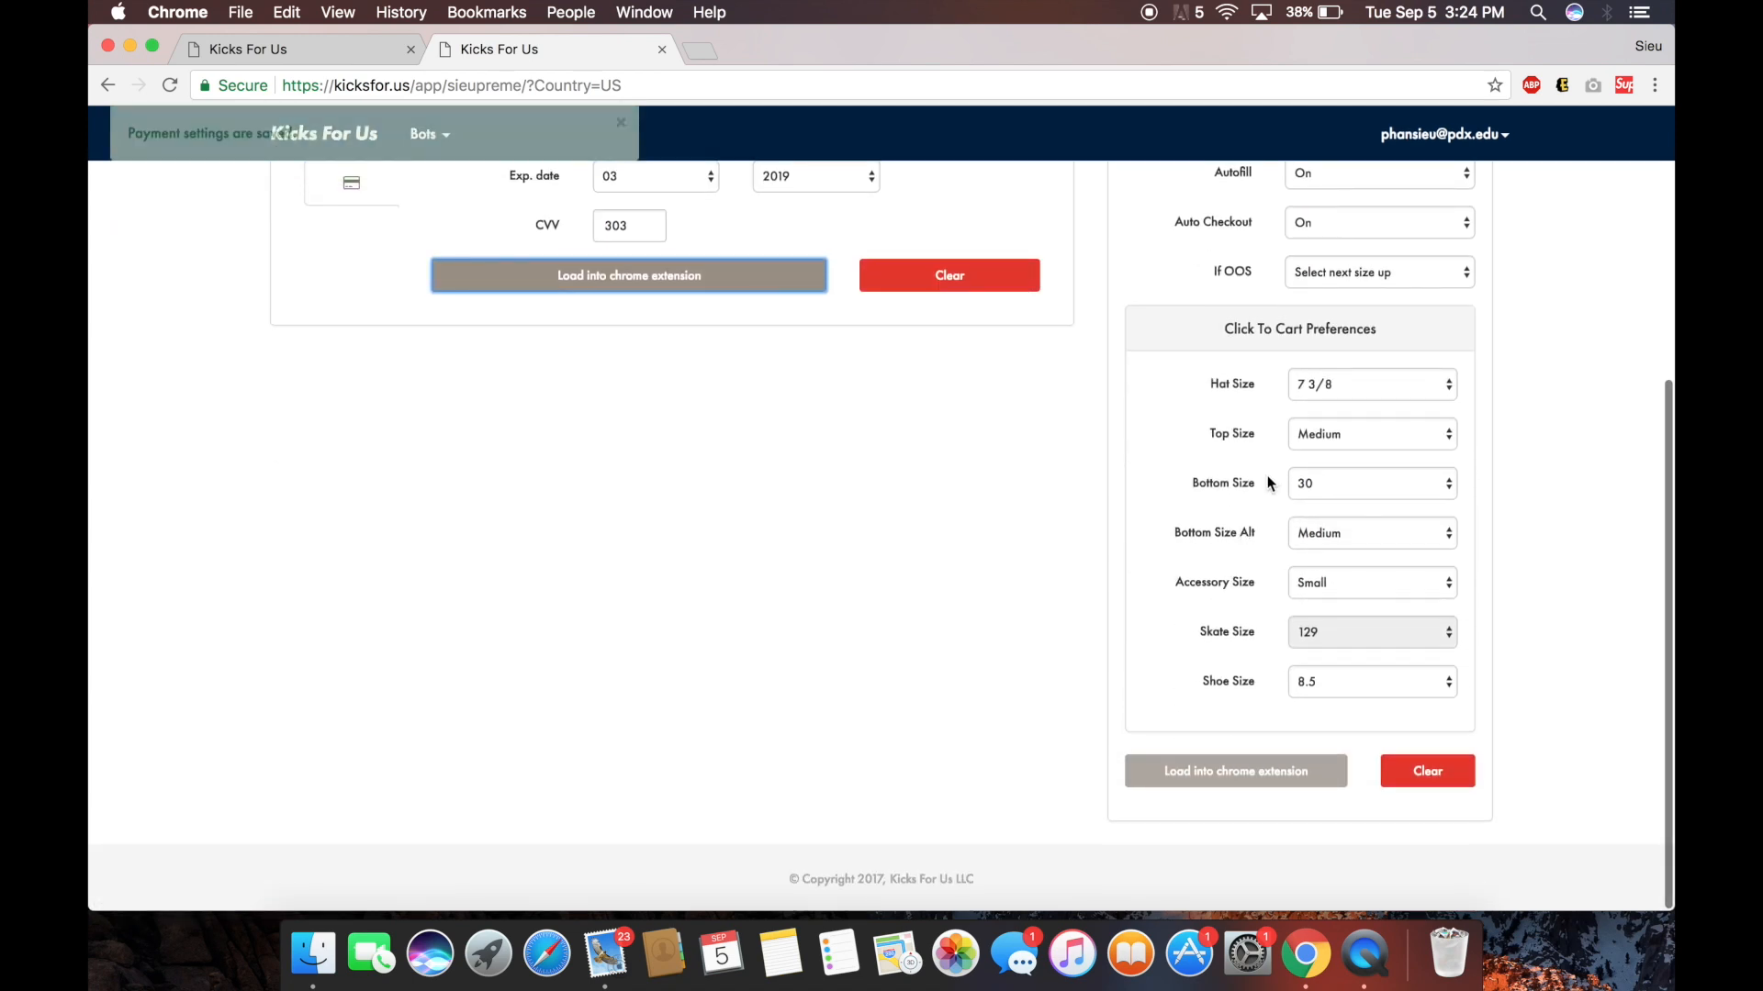
pyautogui.scroll(5, 1263, 478)
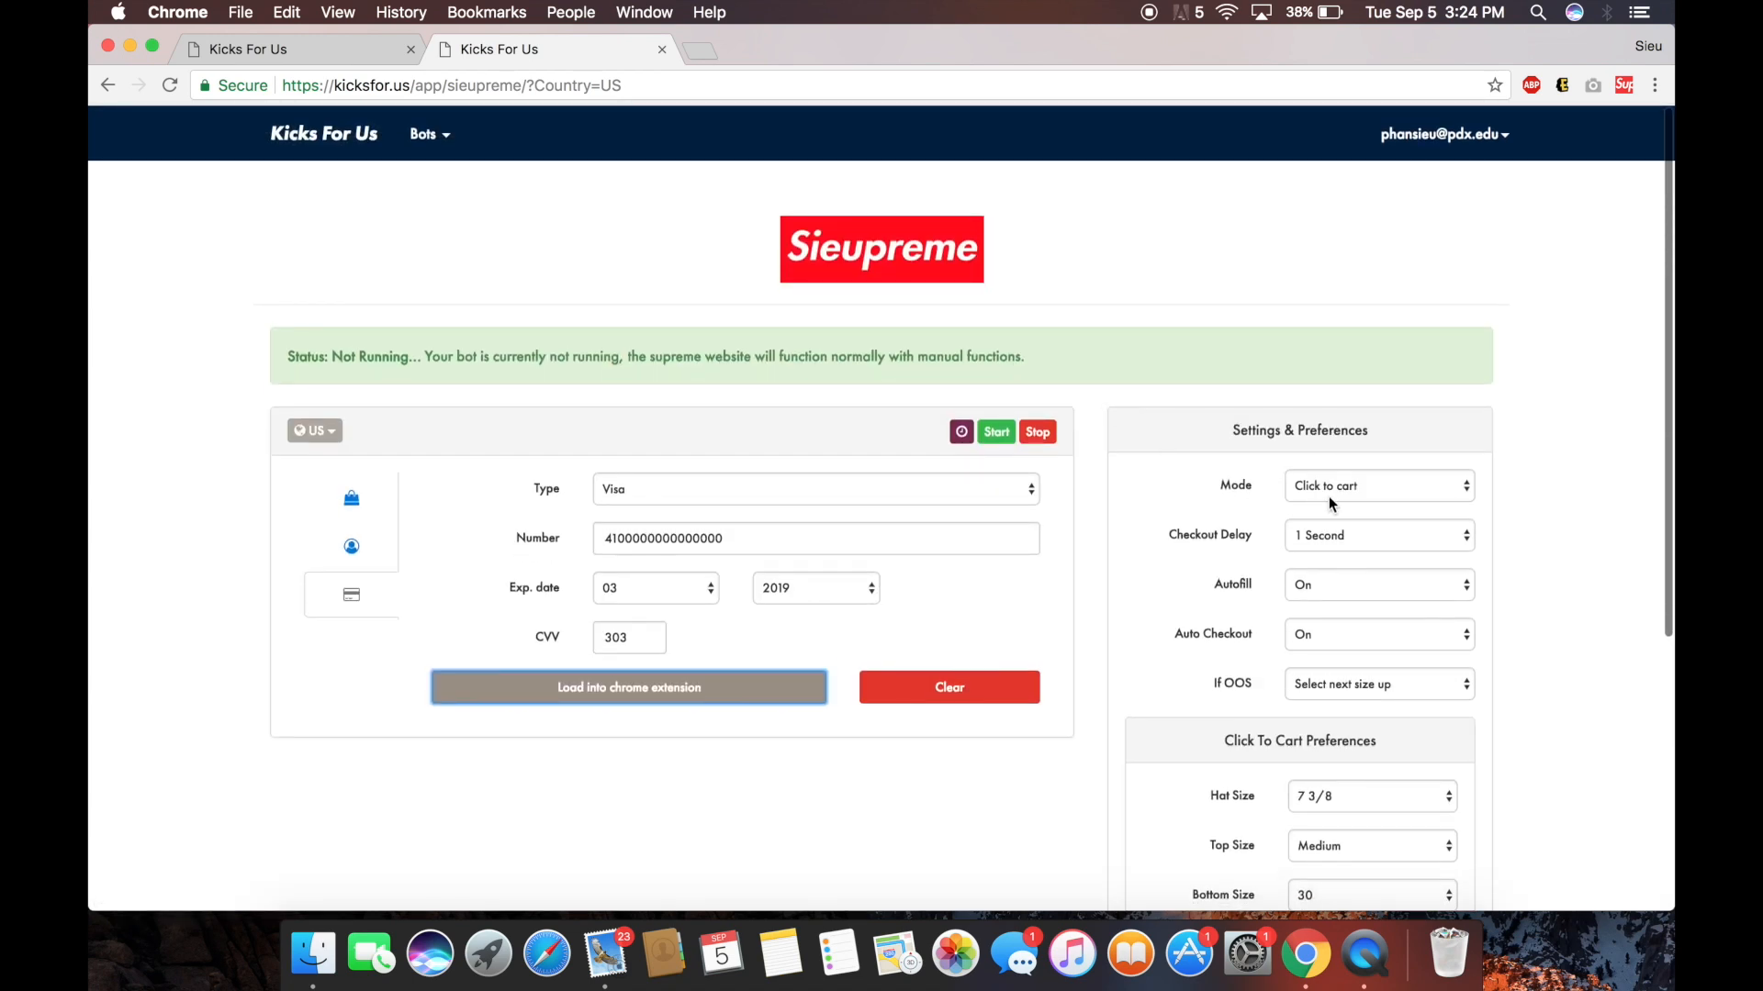
pyautogui.click(996, 432)
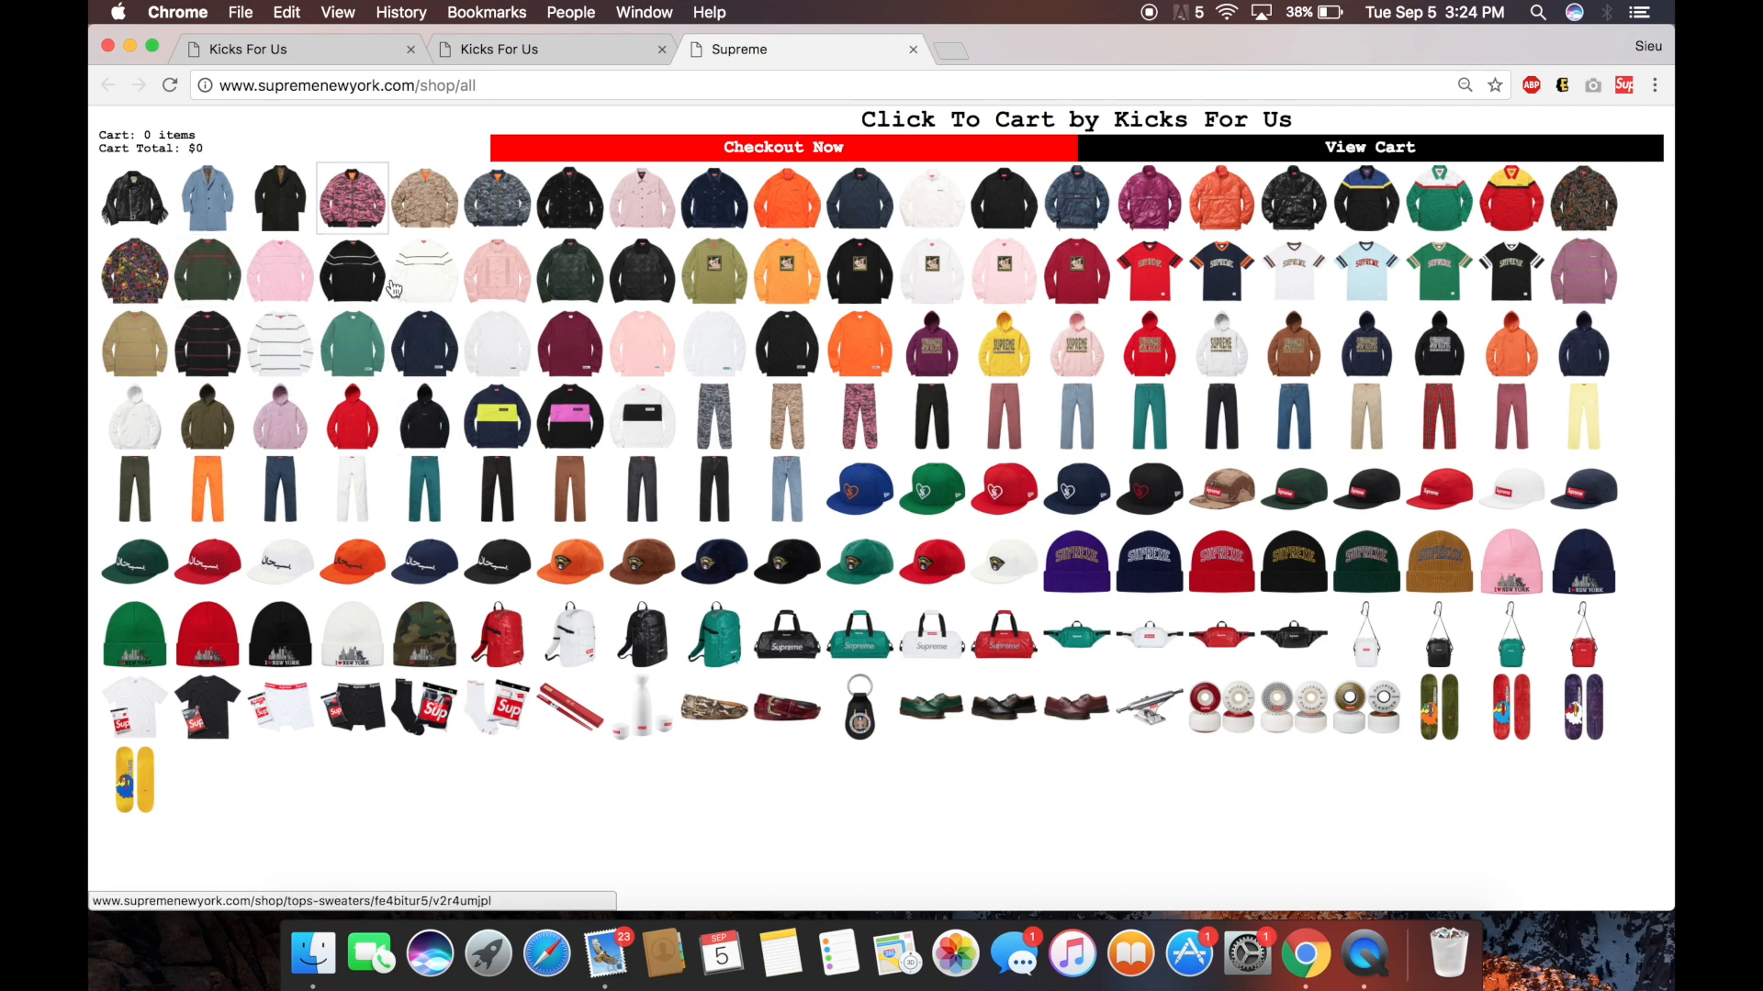
# Add the blue wool overcoat, black keychain, striped jeans and pink sweater, then view the $1,122 cart.
pyautogui.keyDown('super'); pyautogui.click(215, 211); pyautogui.keyUp('super')
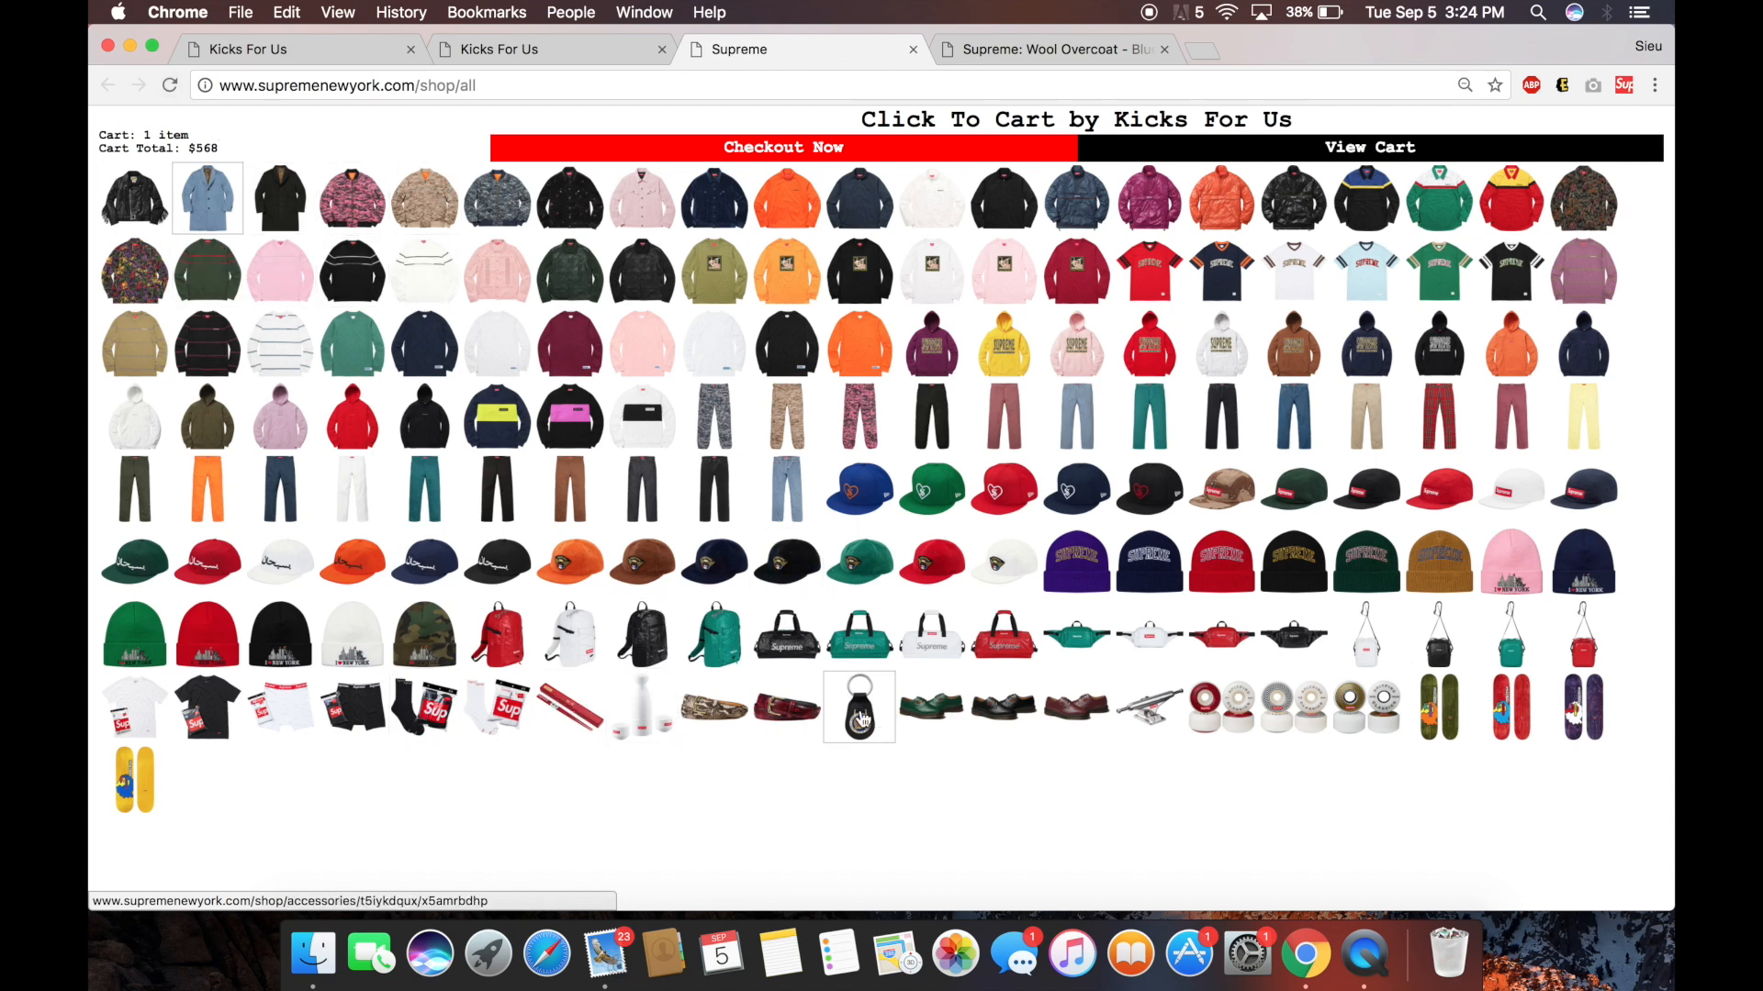
pyautogui.click(861, 719)
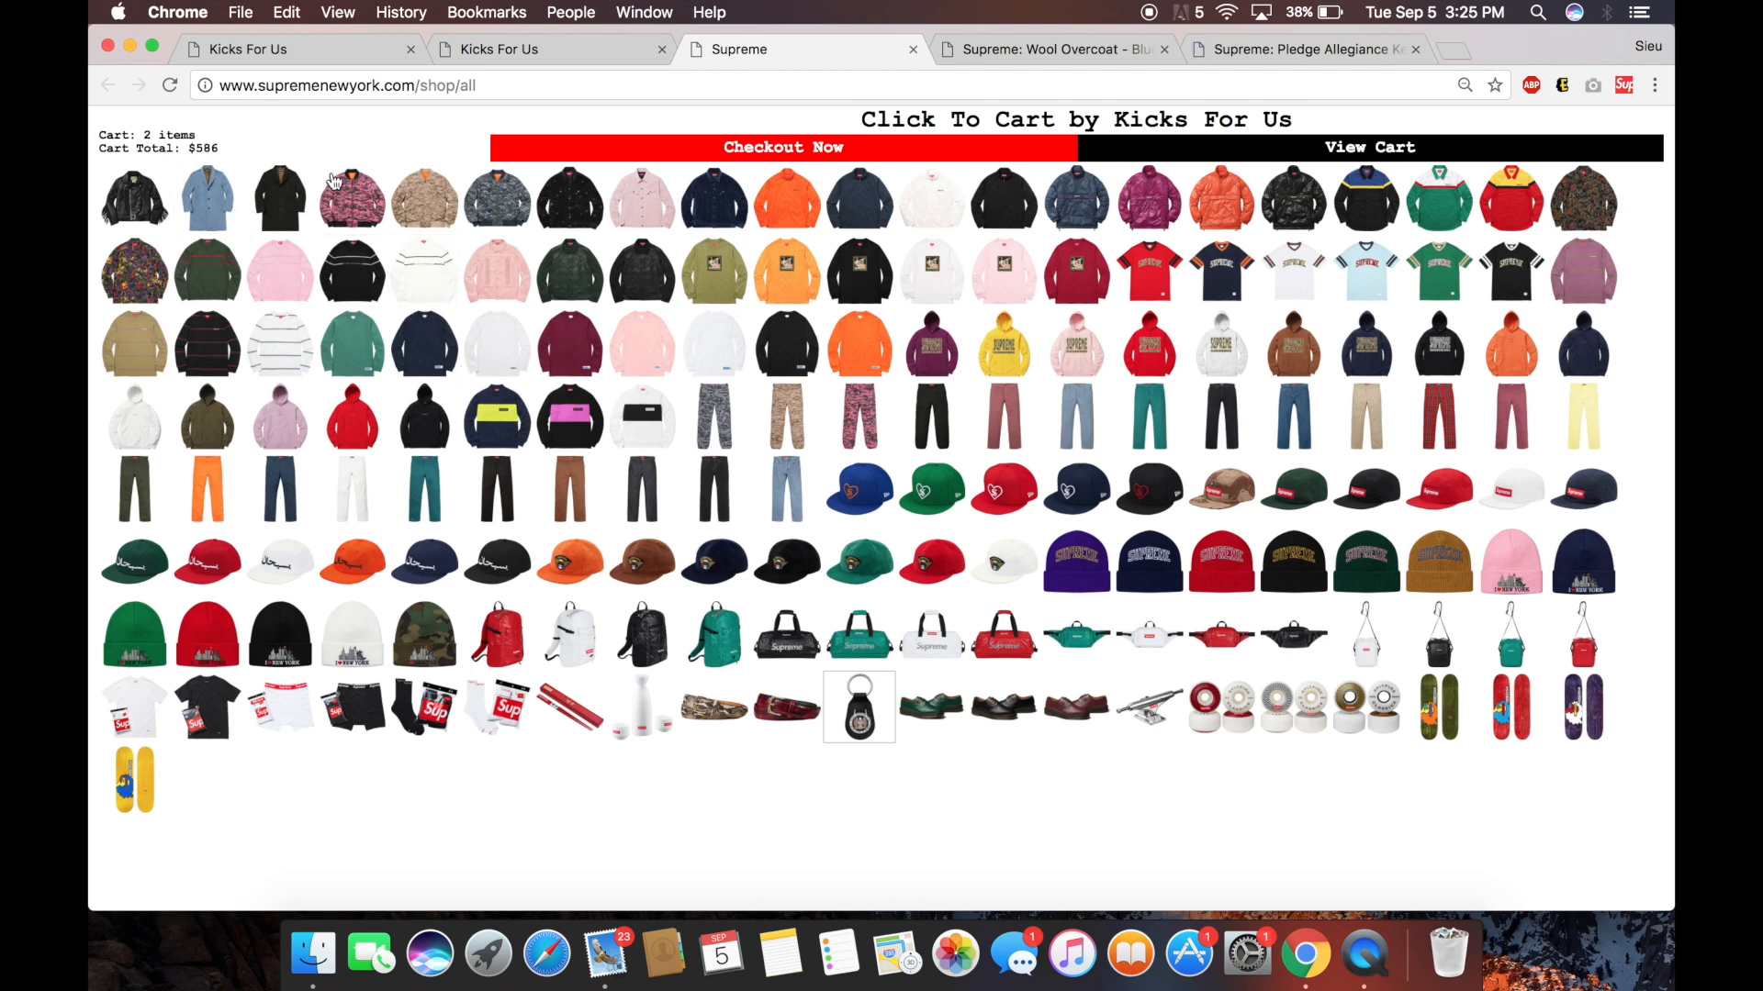
pyautogui.keyDown('super'); pyautogui.click(1092, 427); pyautogui.keyUp('super')
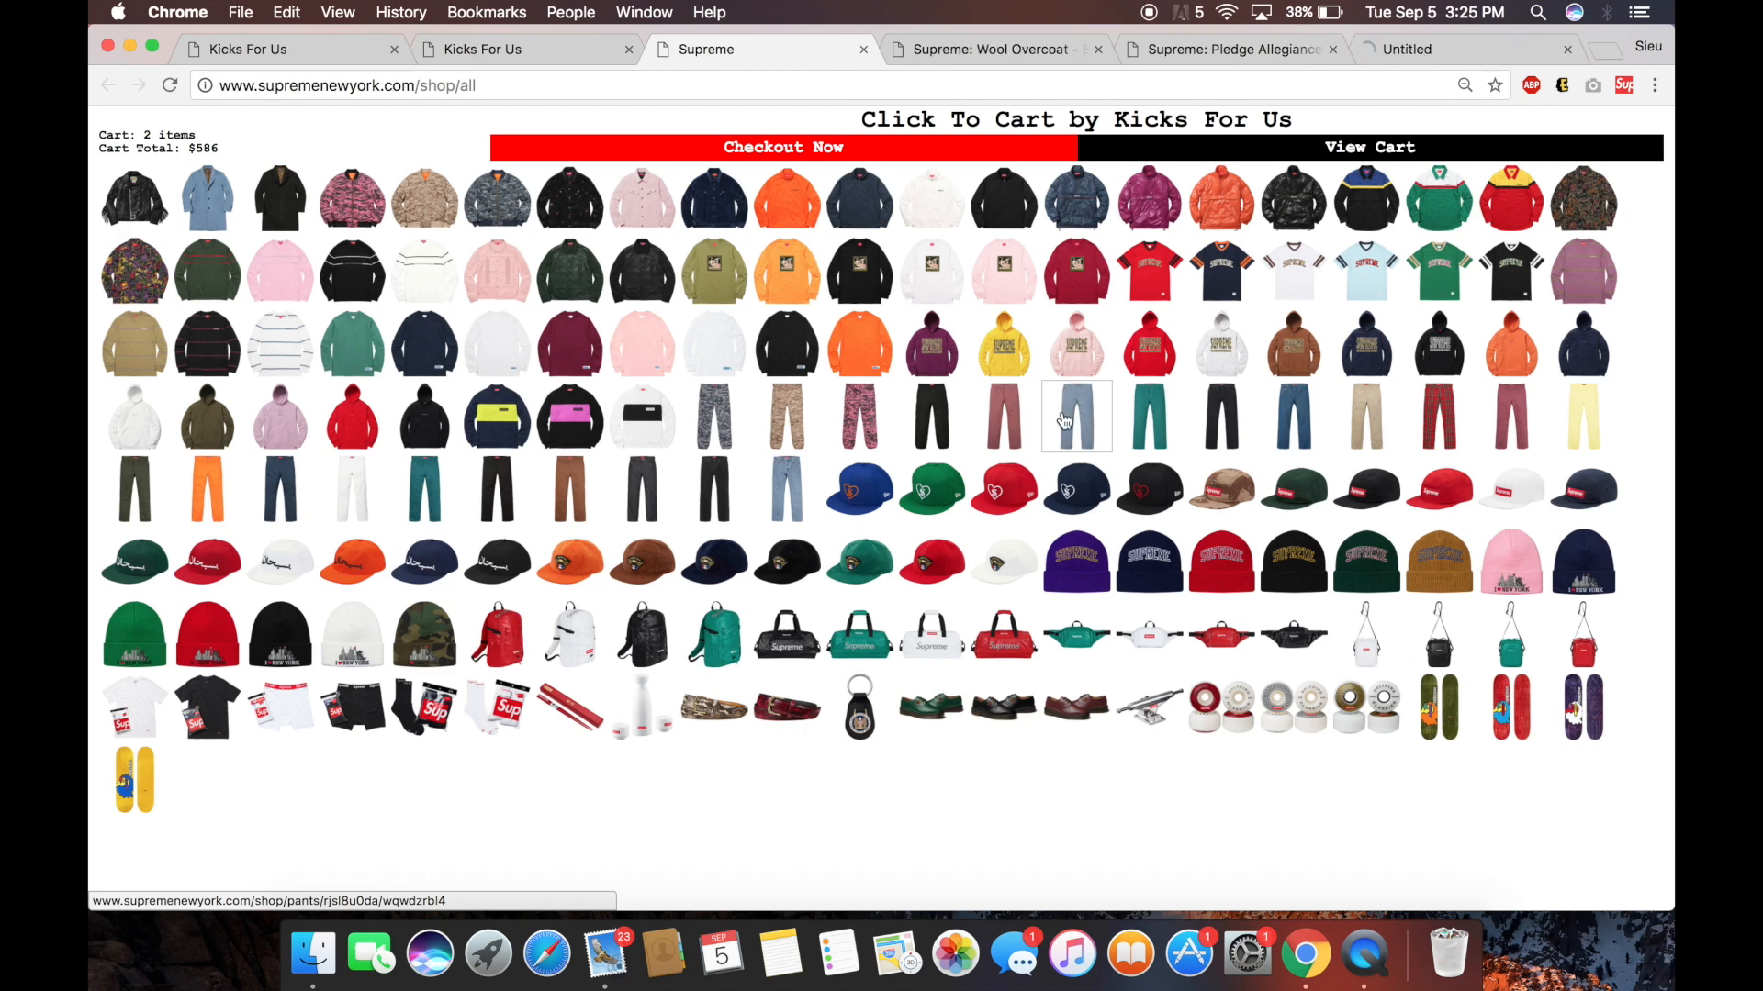
pyautogui.keyDown('super'); pyautogui.click(506, 282); pyautogui.keyUp('super')
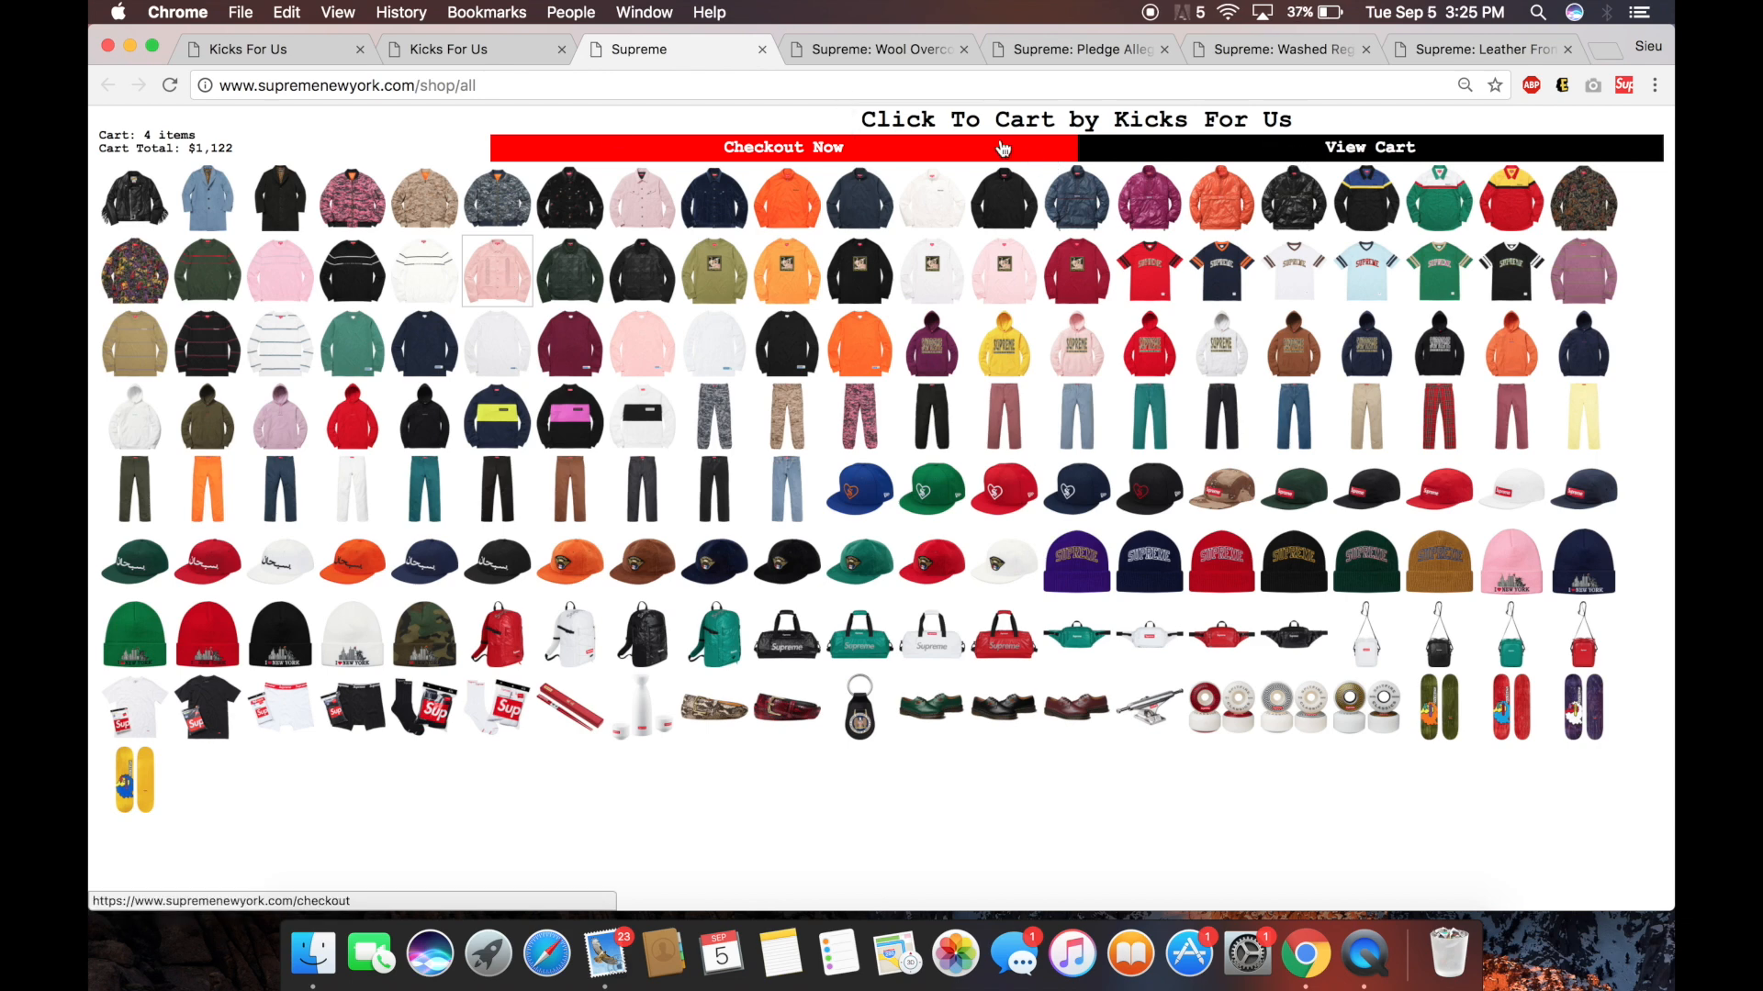
pyautogui.click(1249, 159)
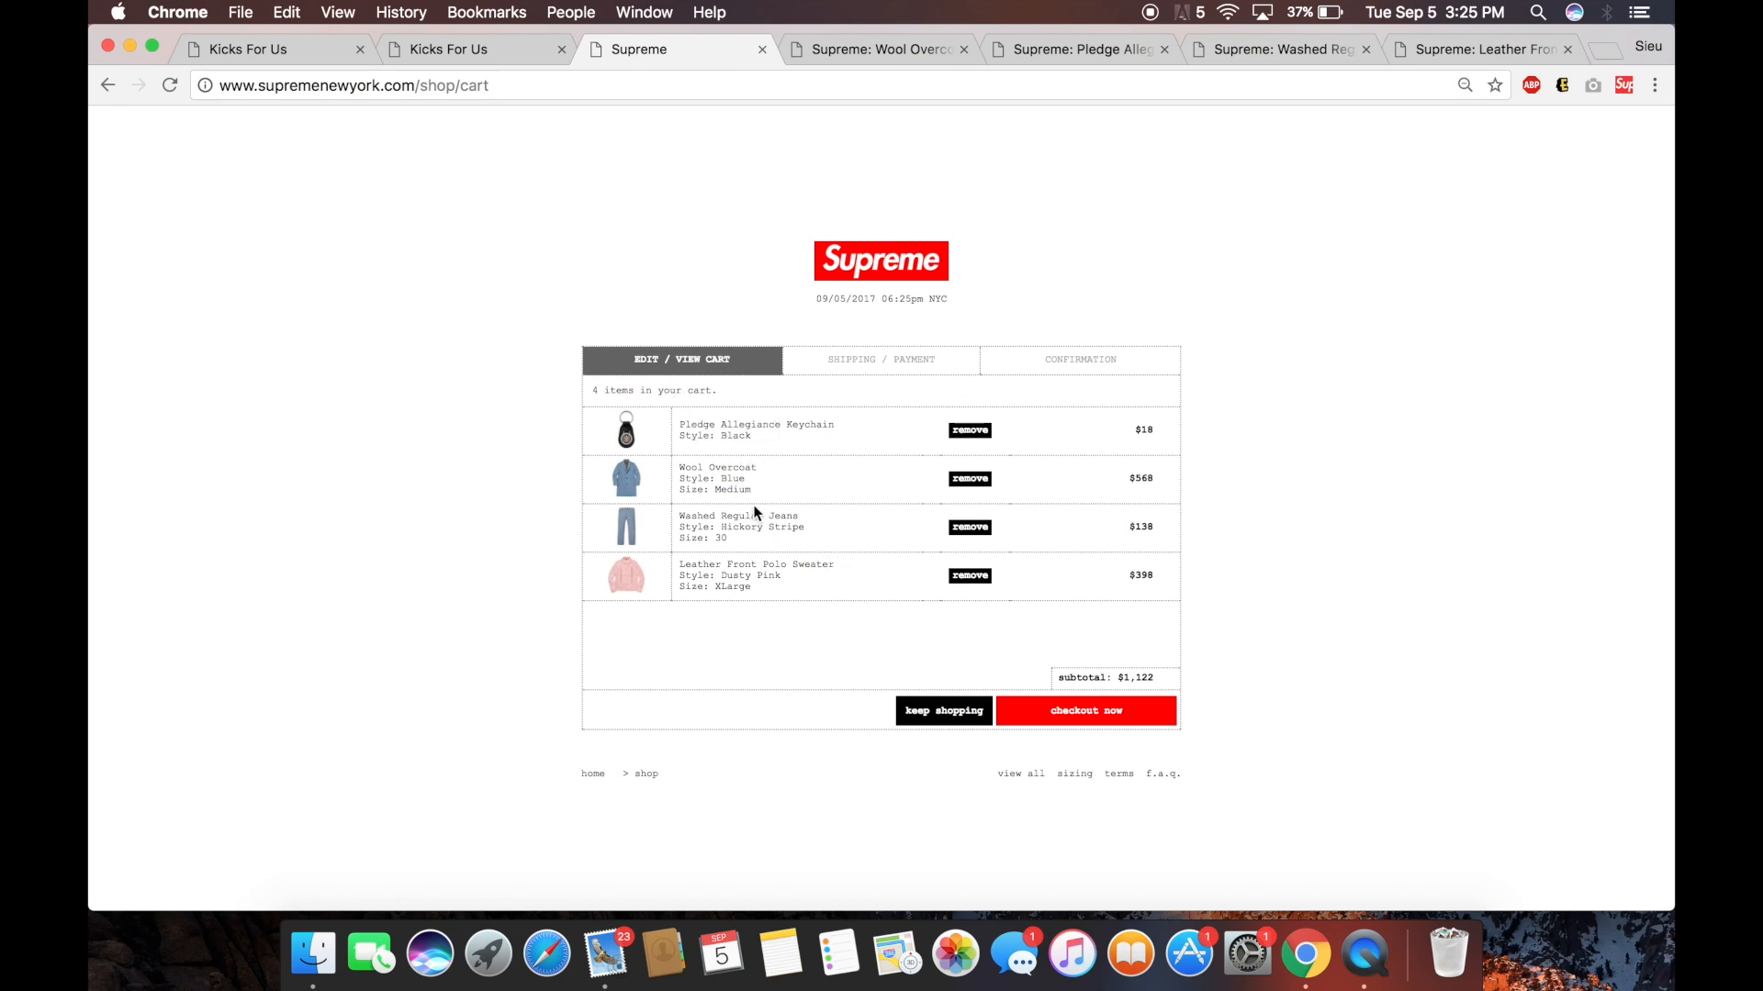
# Return to the reloaded shop/all grid and open checkout for the 4-item order totalling $1,132.
pyautogui.click(107, 85)
pyautogui.click(534, 87)
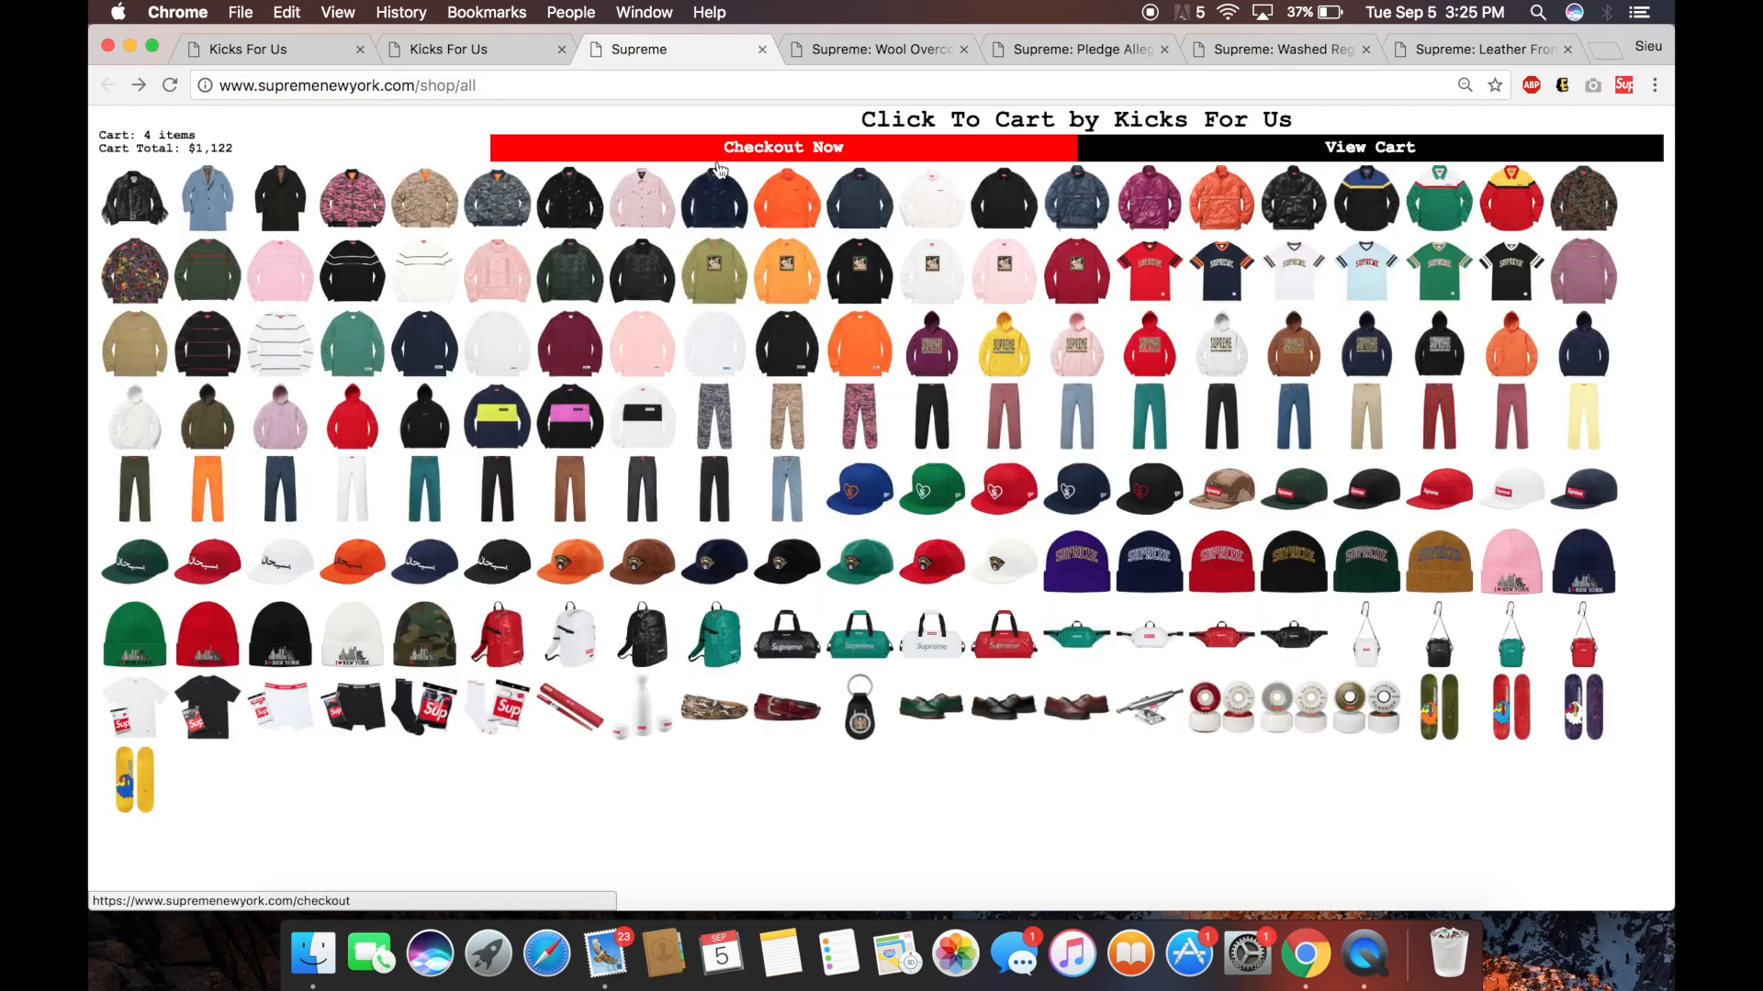
pyautogui.click(801, 148)
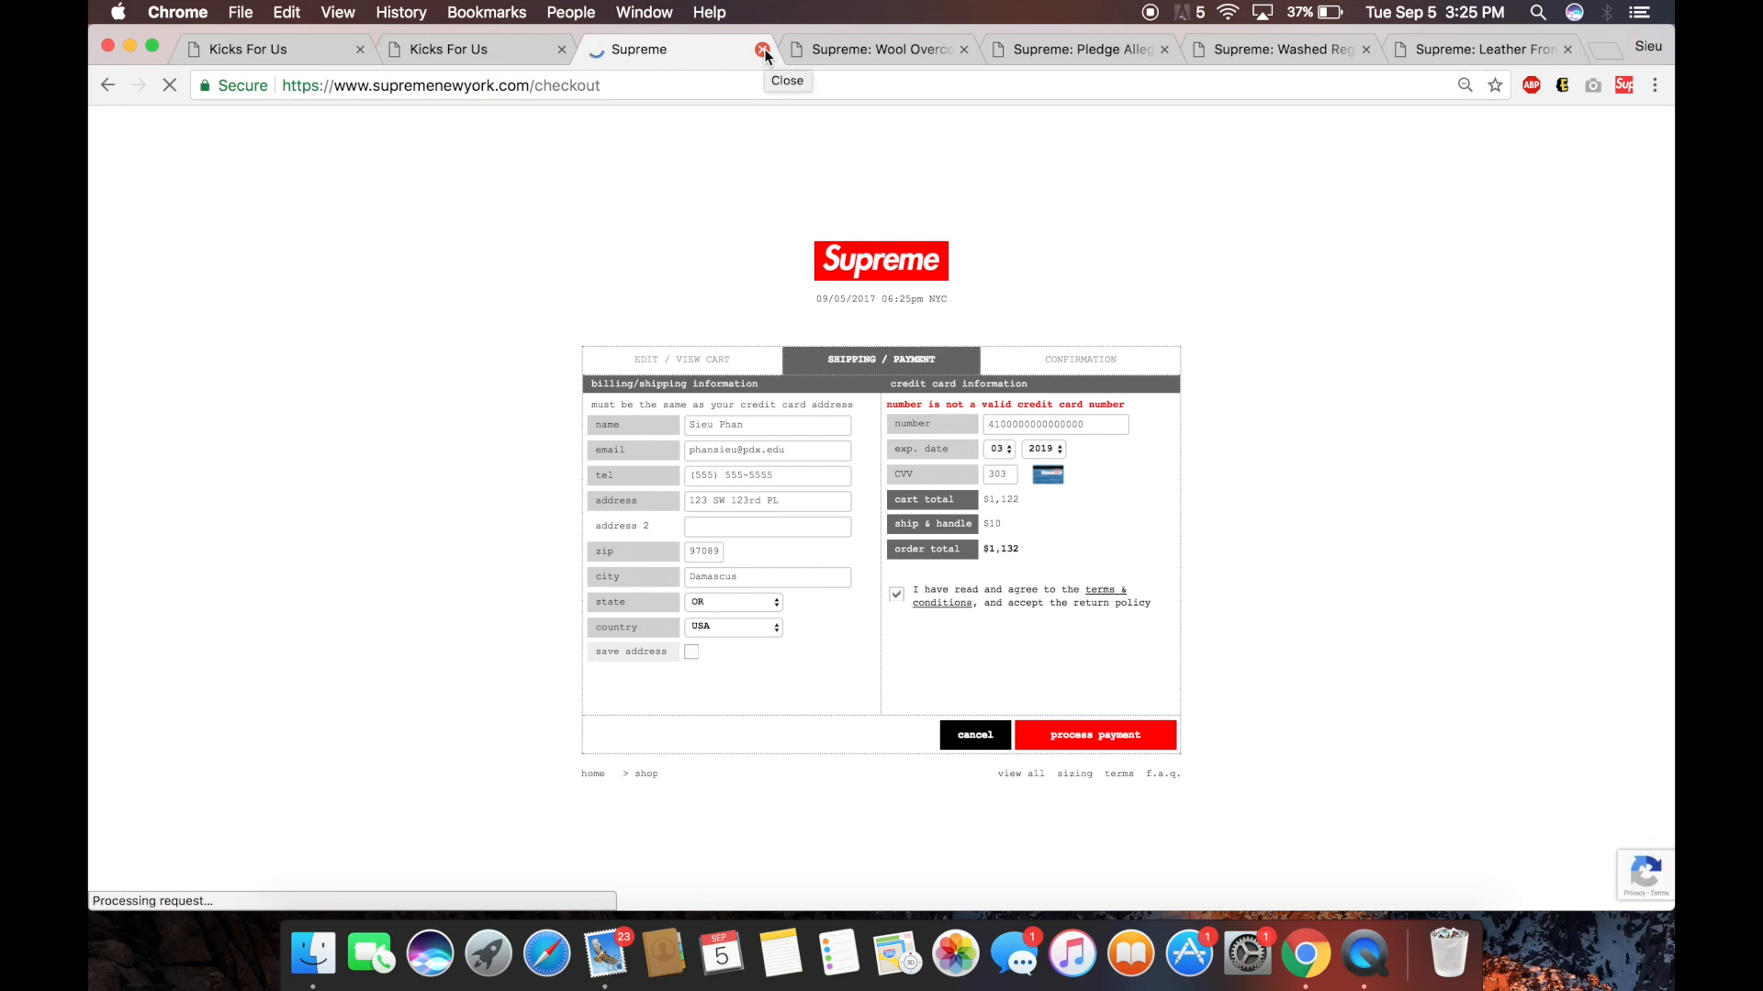
# Close the Supreme checkout tab and set Auto Checkout to Off in the Sieupreme bot.
pyautogui.click(764, 52)
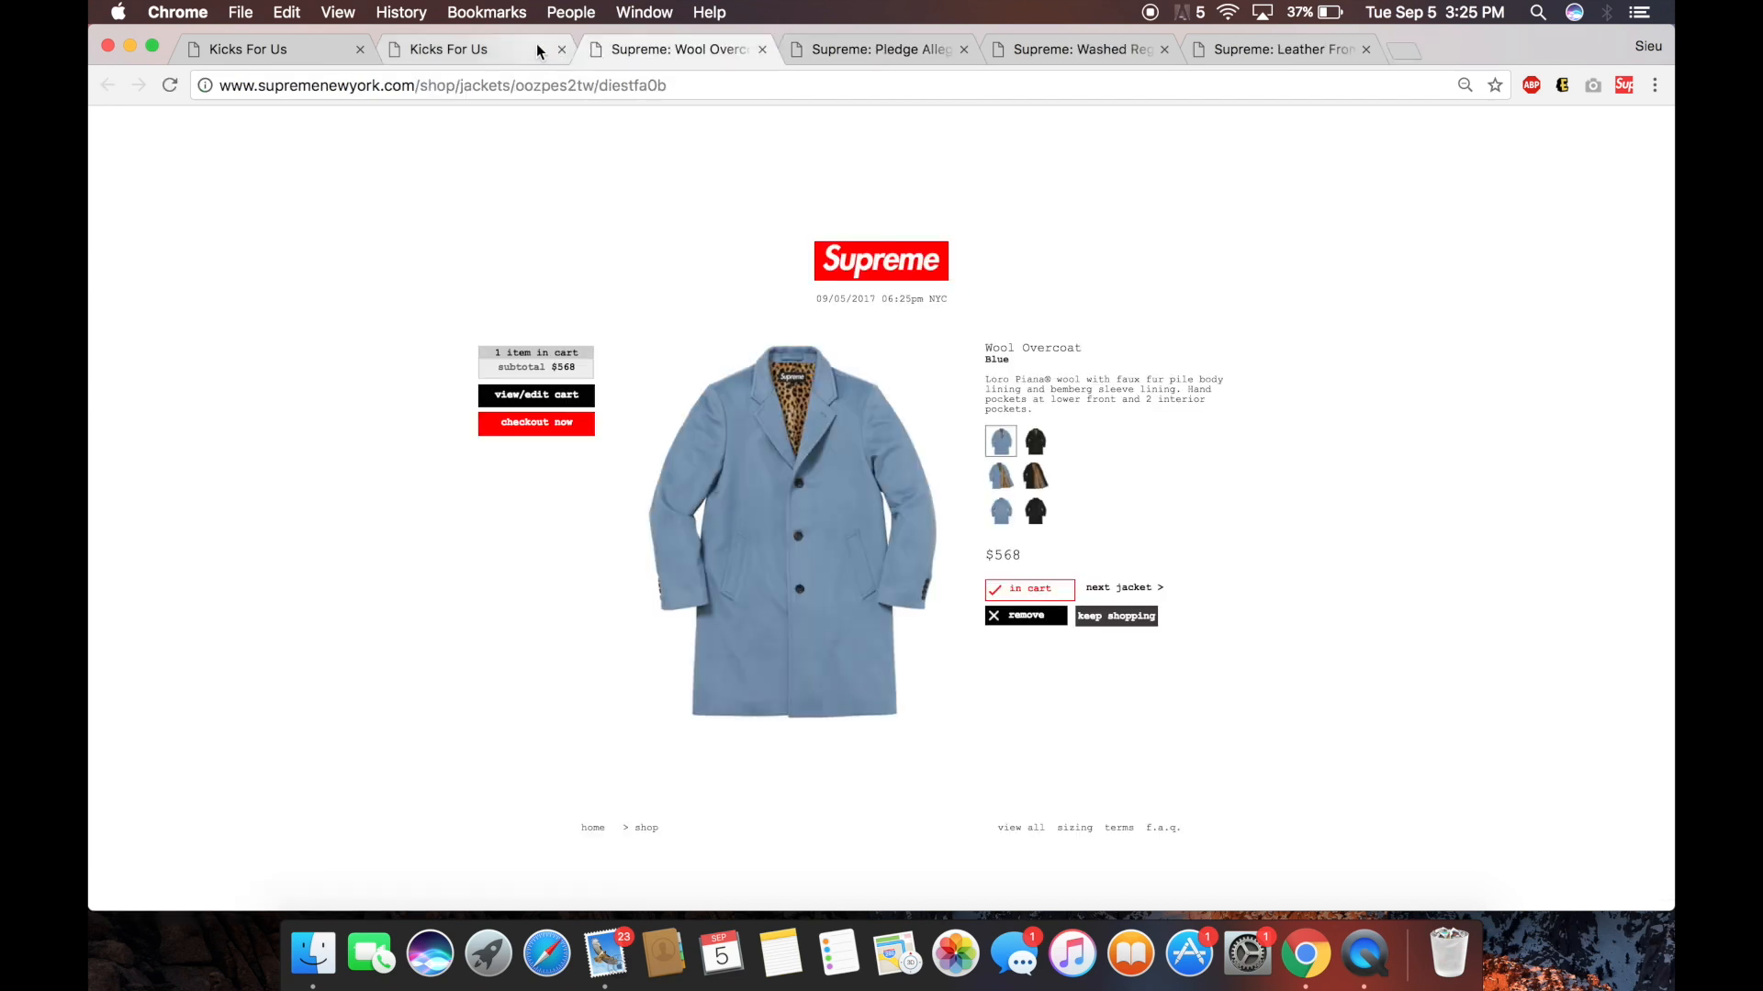
pyautogui.click(538, 50)
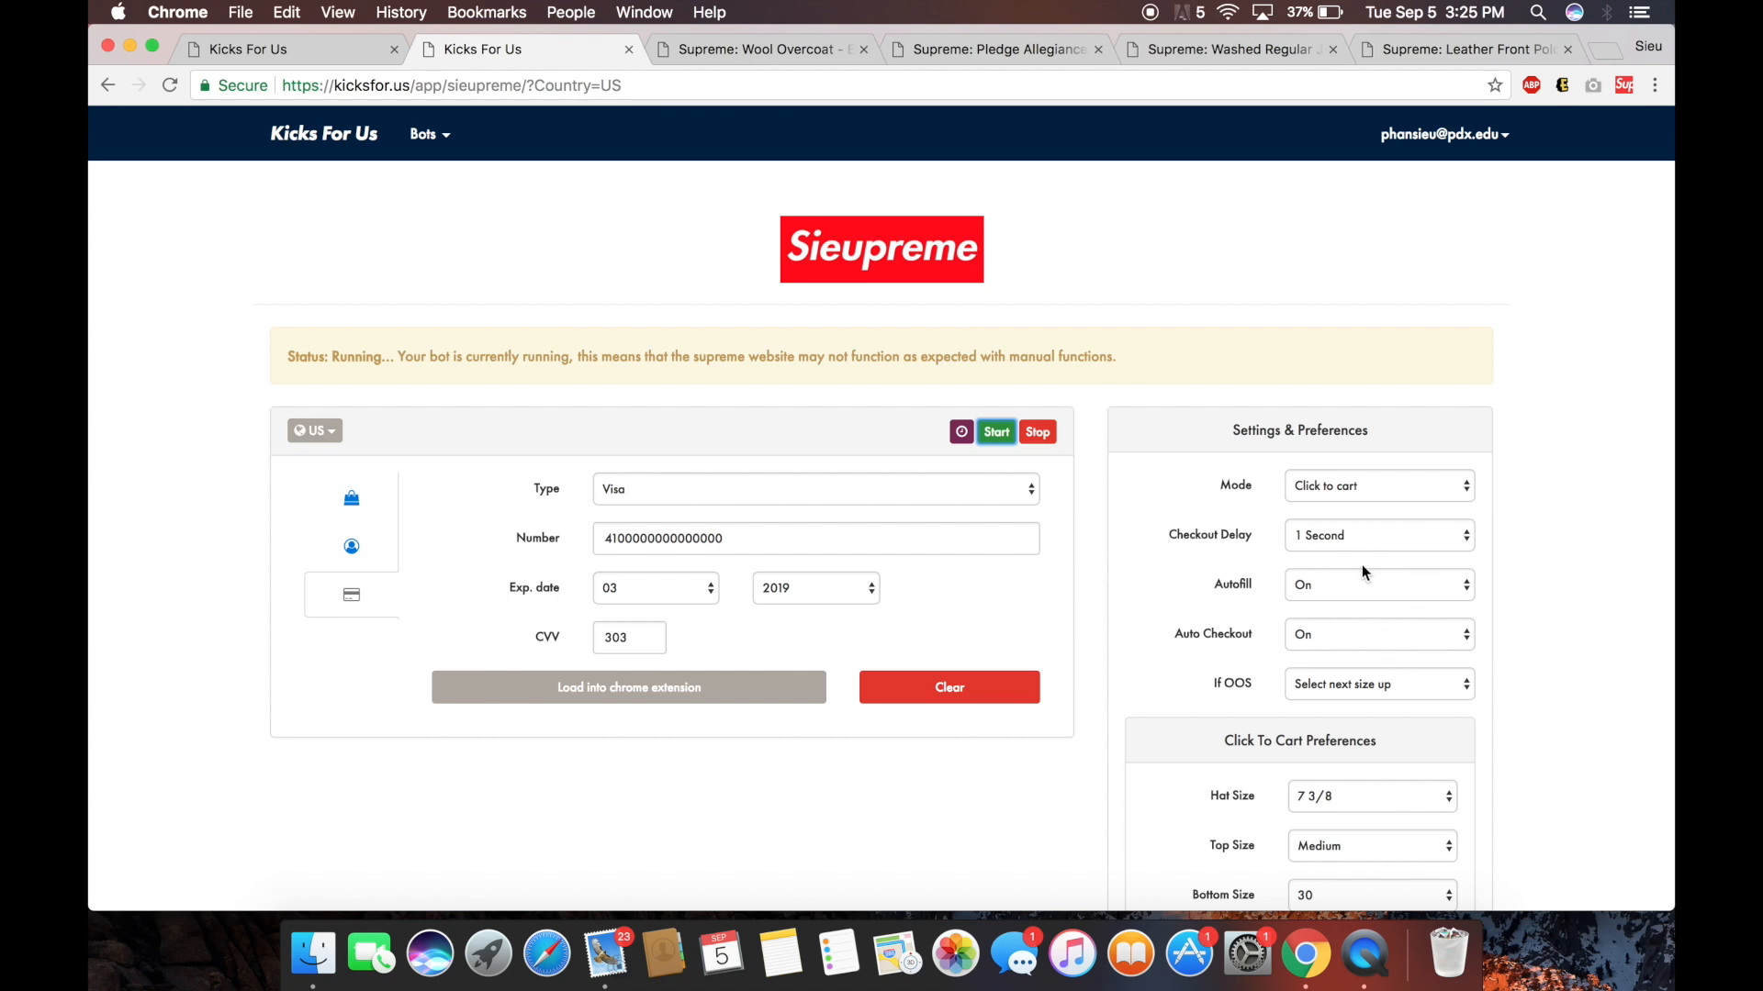
pyautogui.click(1347, 631)
pyautogui.click(1342, 655)
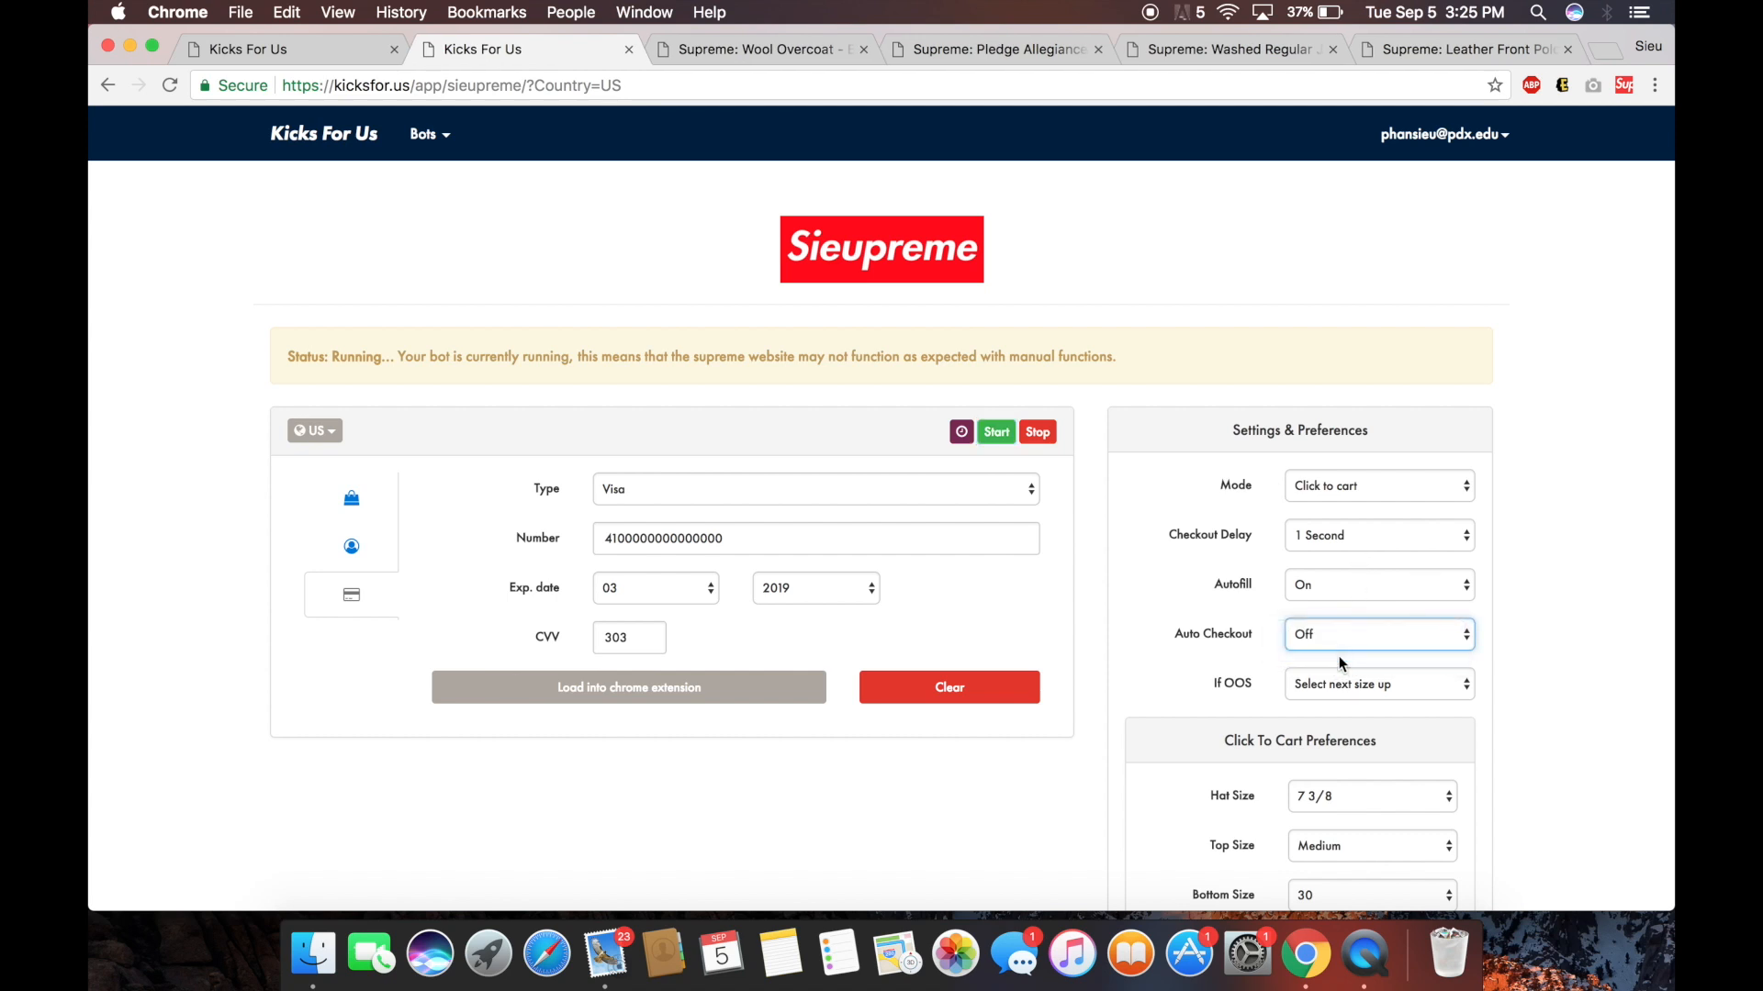
# Test-run the bot: check out the 4-item cart, submit the order, and close the checkout tab.
pyautogui.click(997, 433)
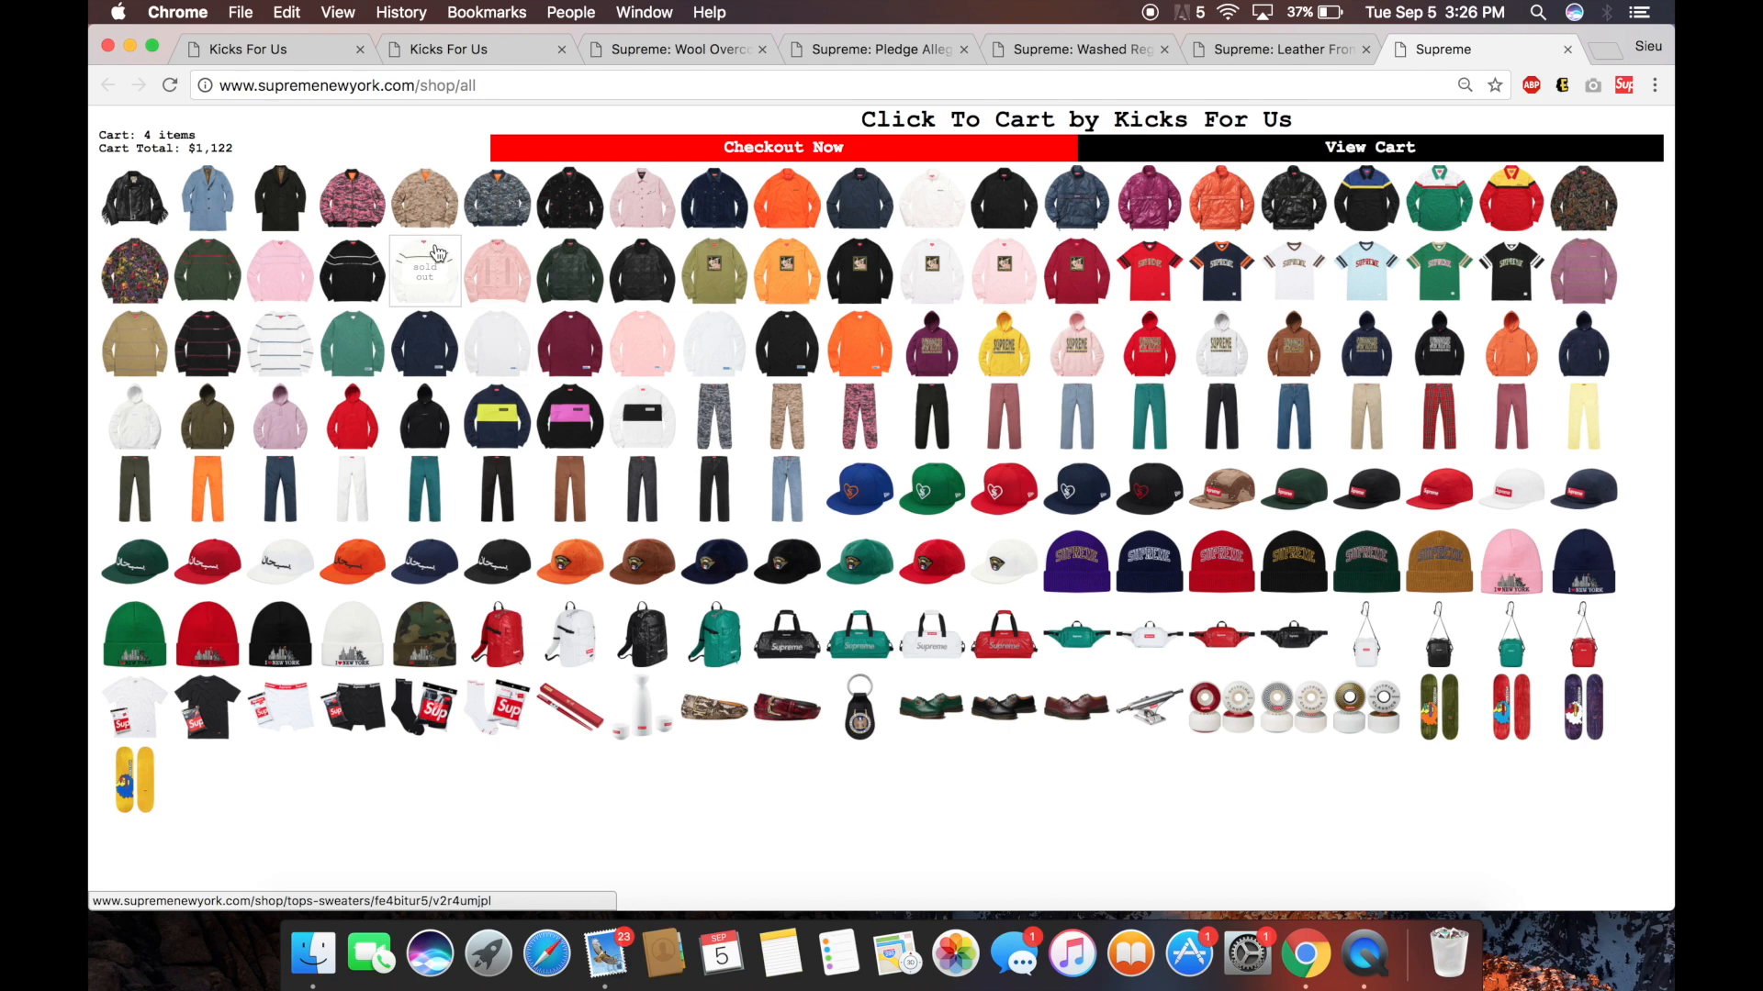
pyautogui.click(1038, 149)
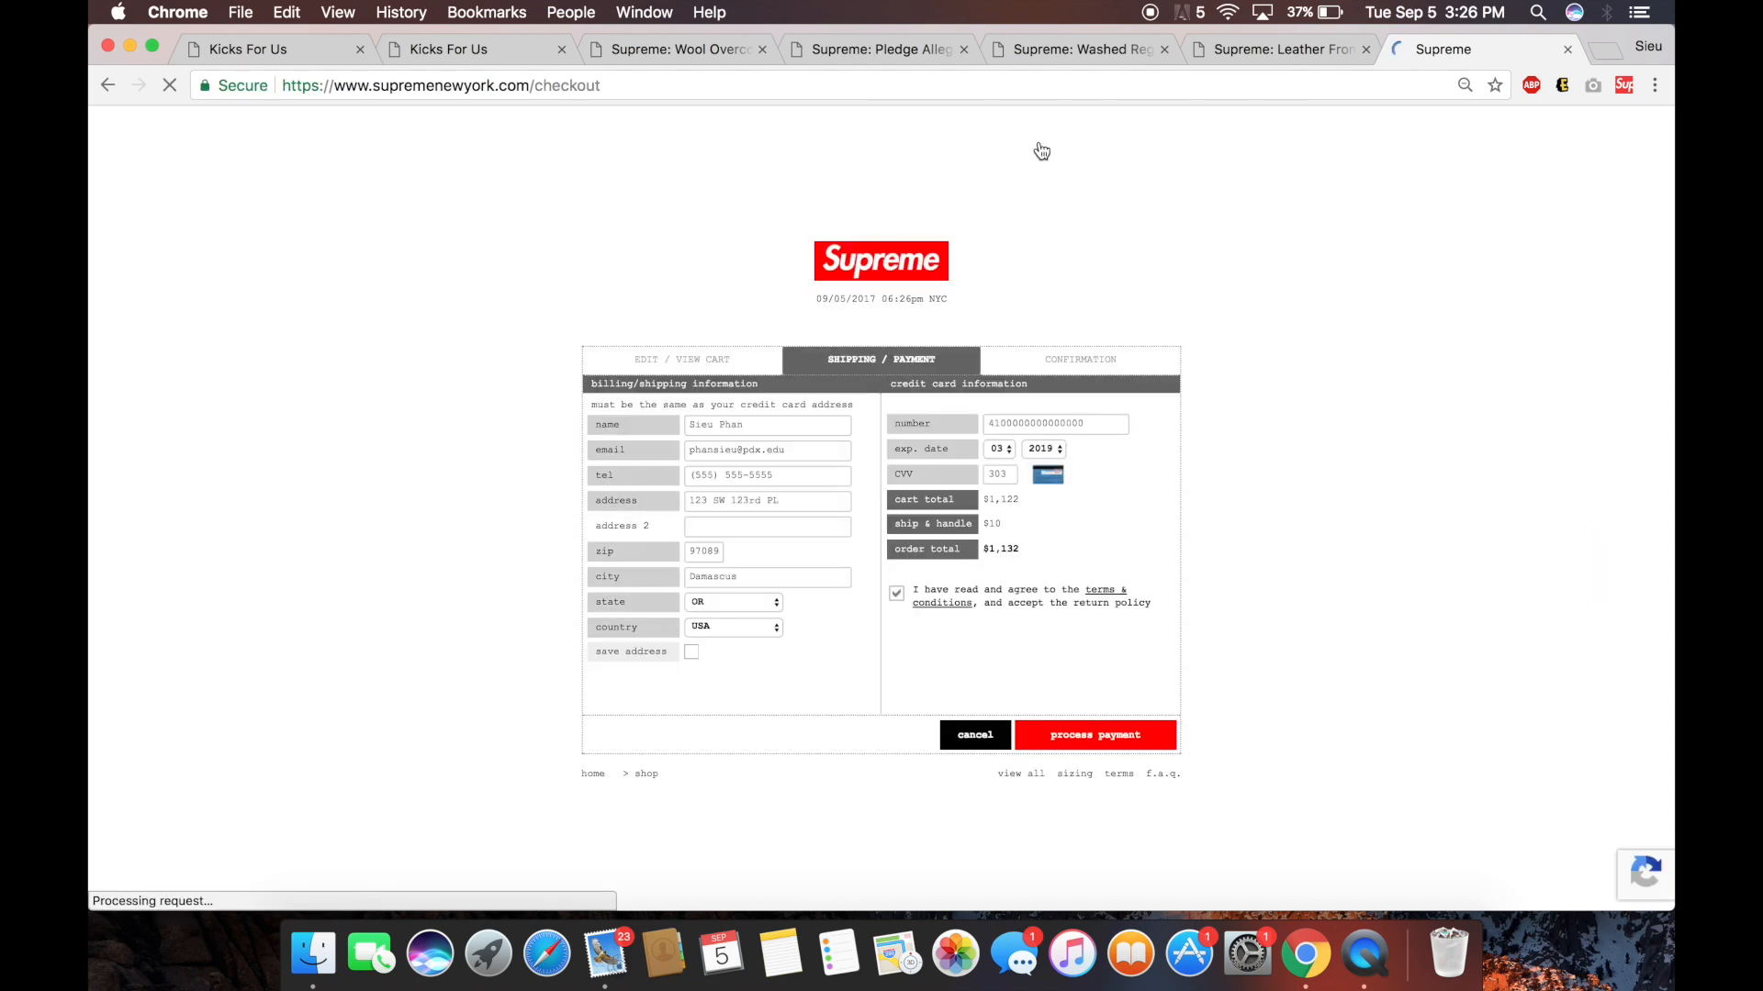
pyautogui.click(1078, 739)
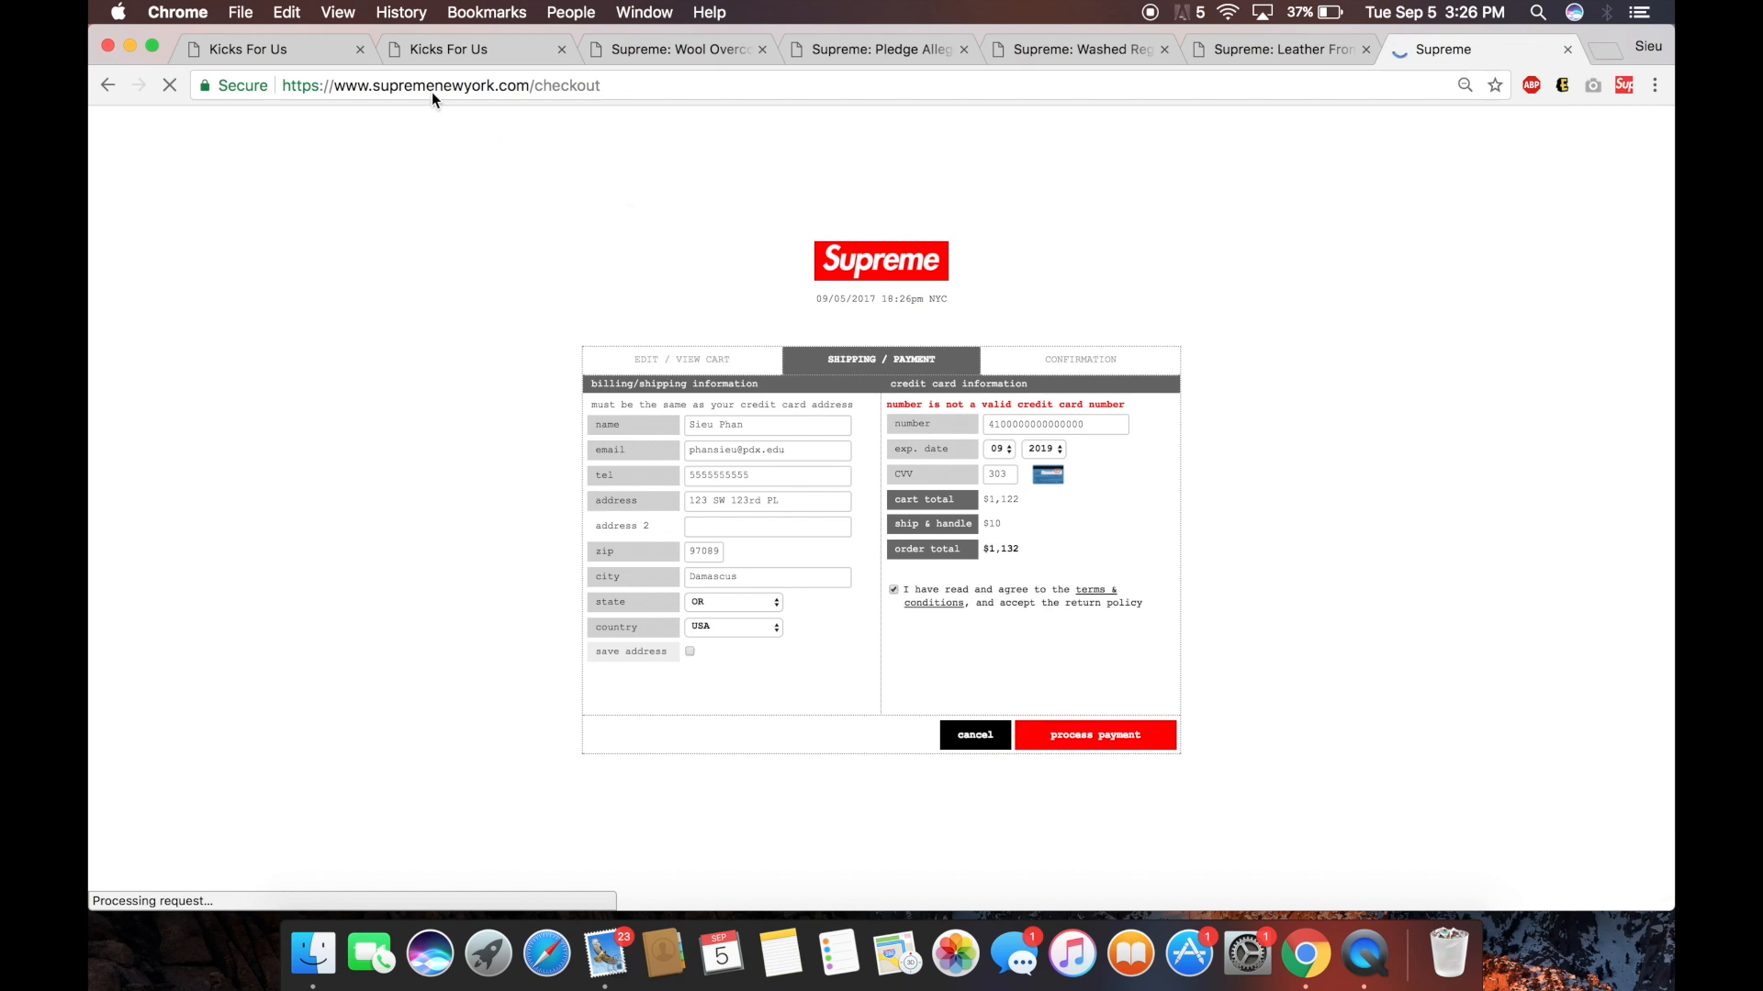
pyautogui.click(1566, 51)
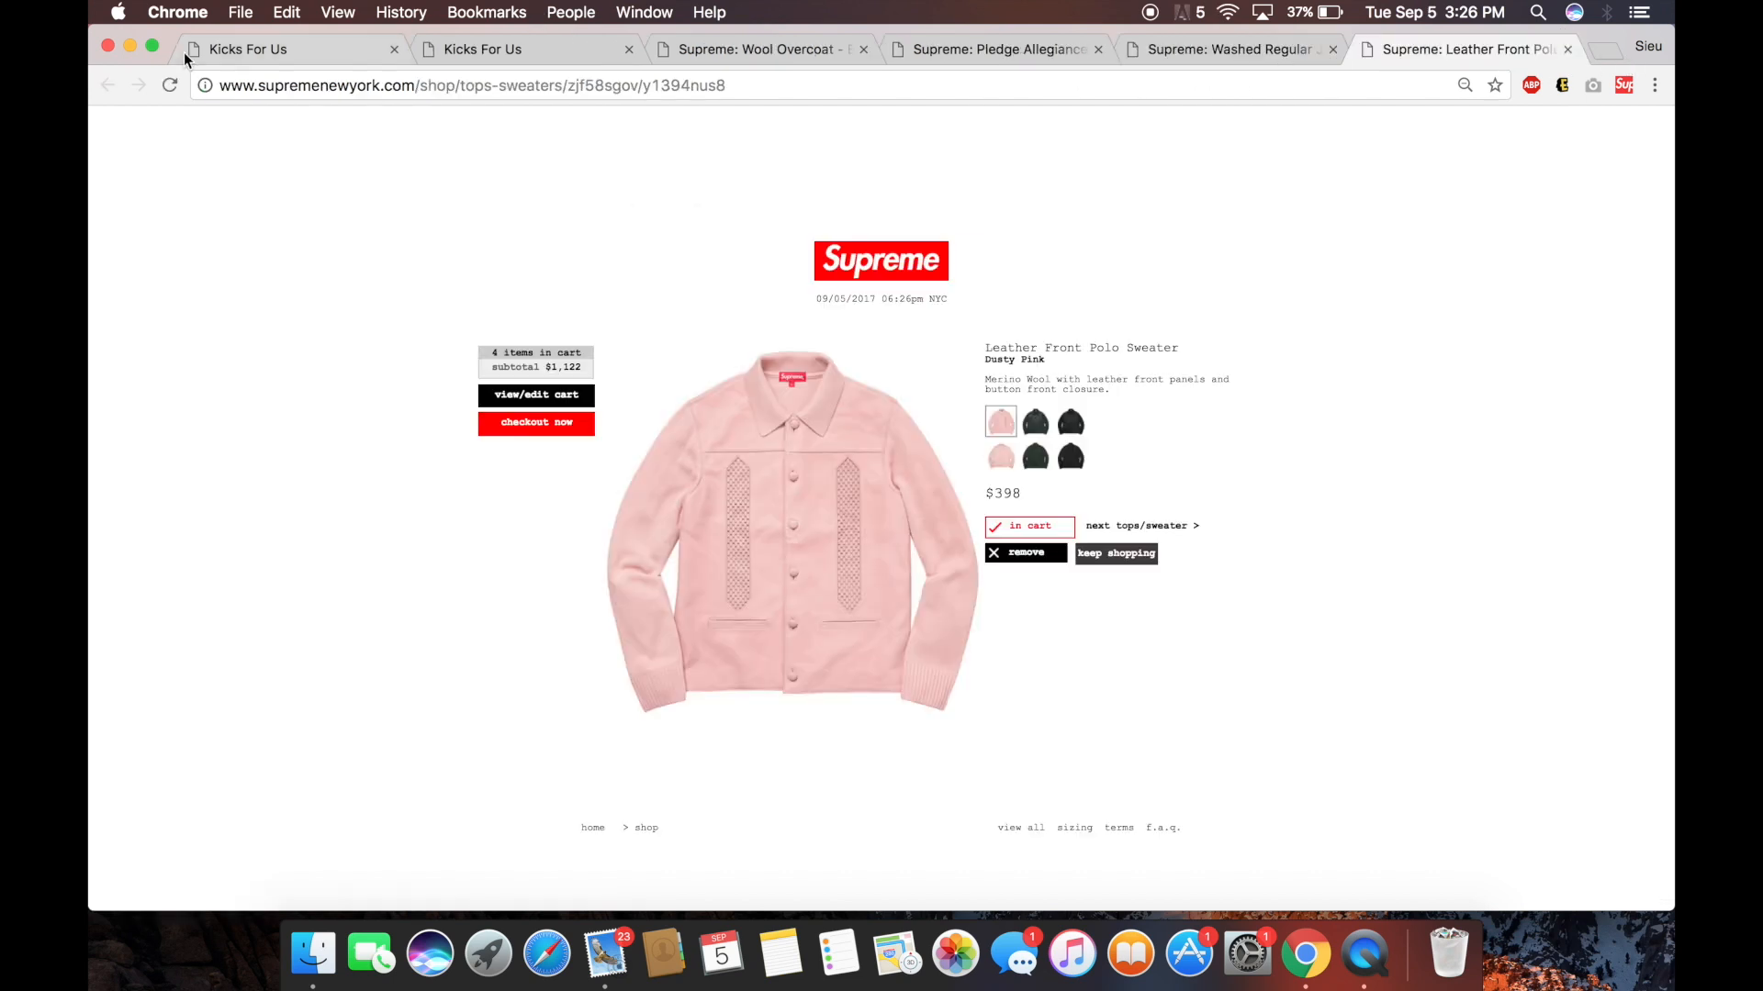
# Load the updated settings into the Chrome extension and start the bot again.
pyautogui.click(251, 46)
pyautogui.click(572, 58)
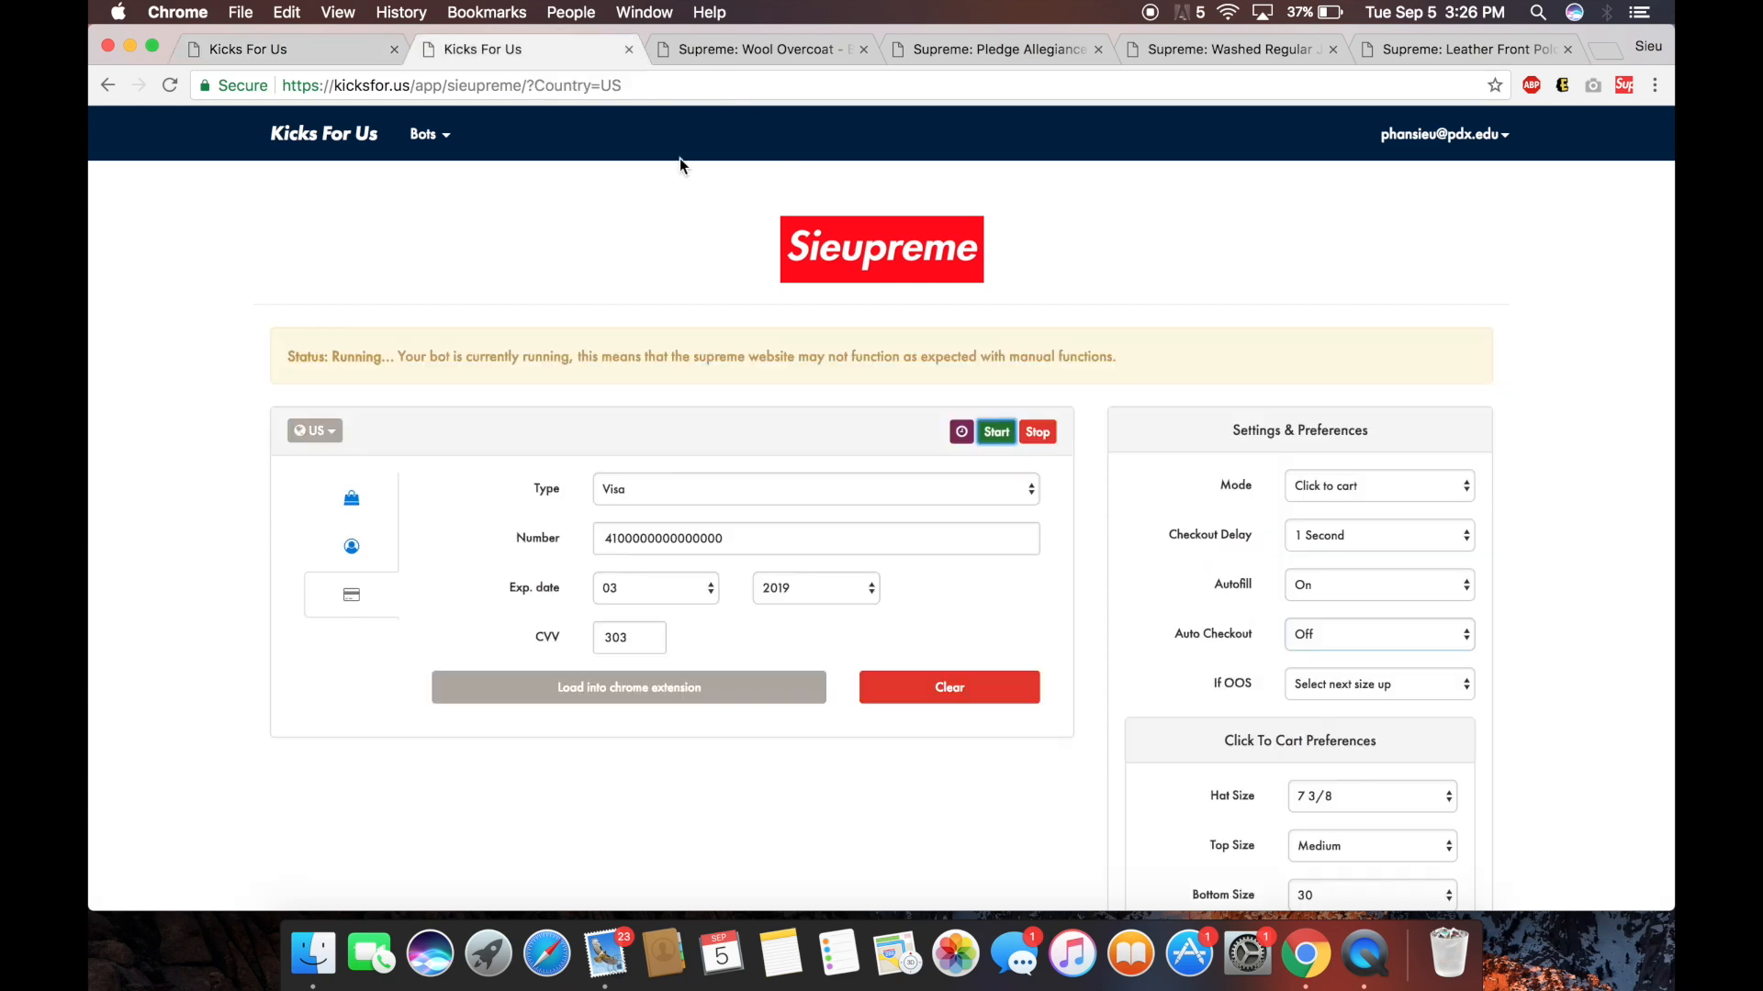
pyautogui.scroll(-10, 972, 476)
pyautogui.click(1282, 789)
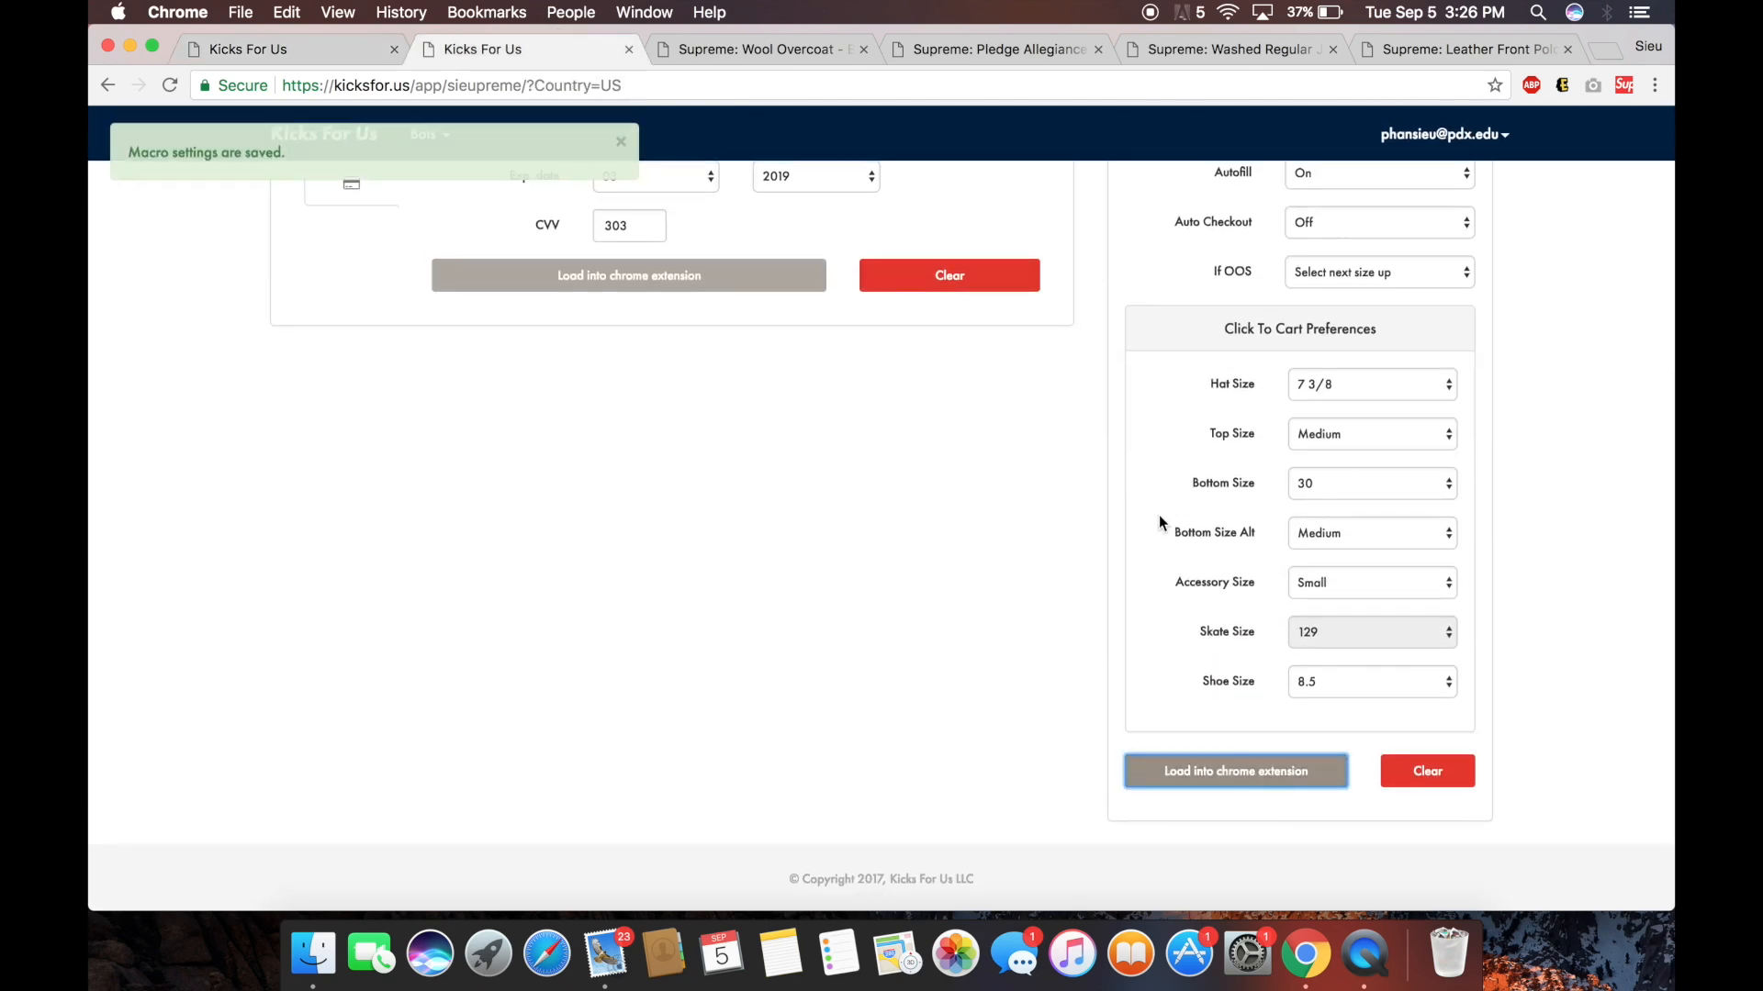
pyautogui.scroll(10, 916, 266)
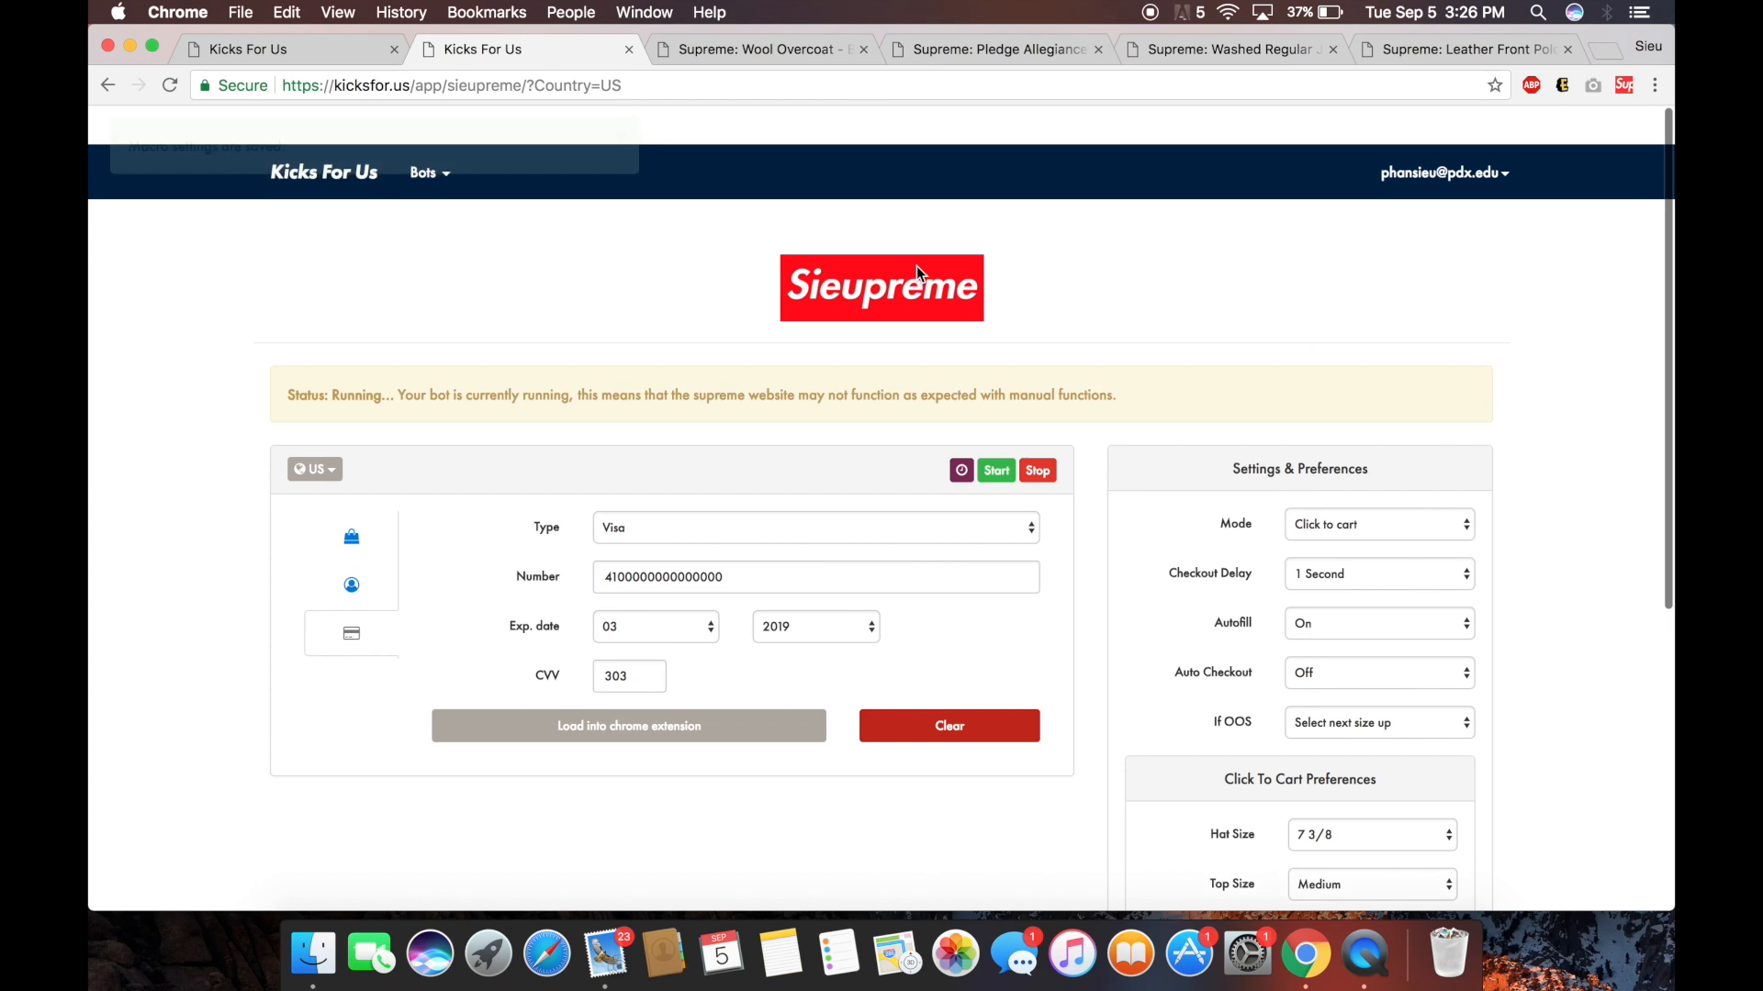
pyautogui.click(989, 432)
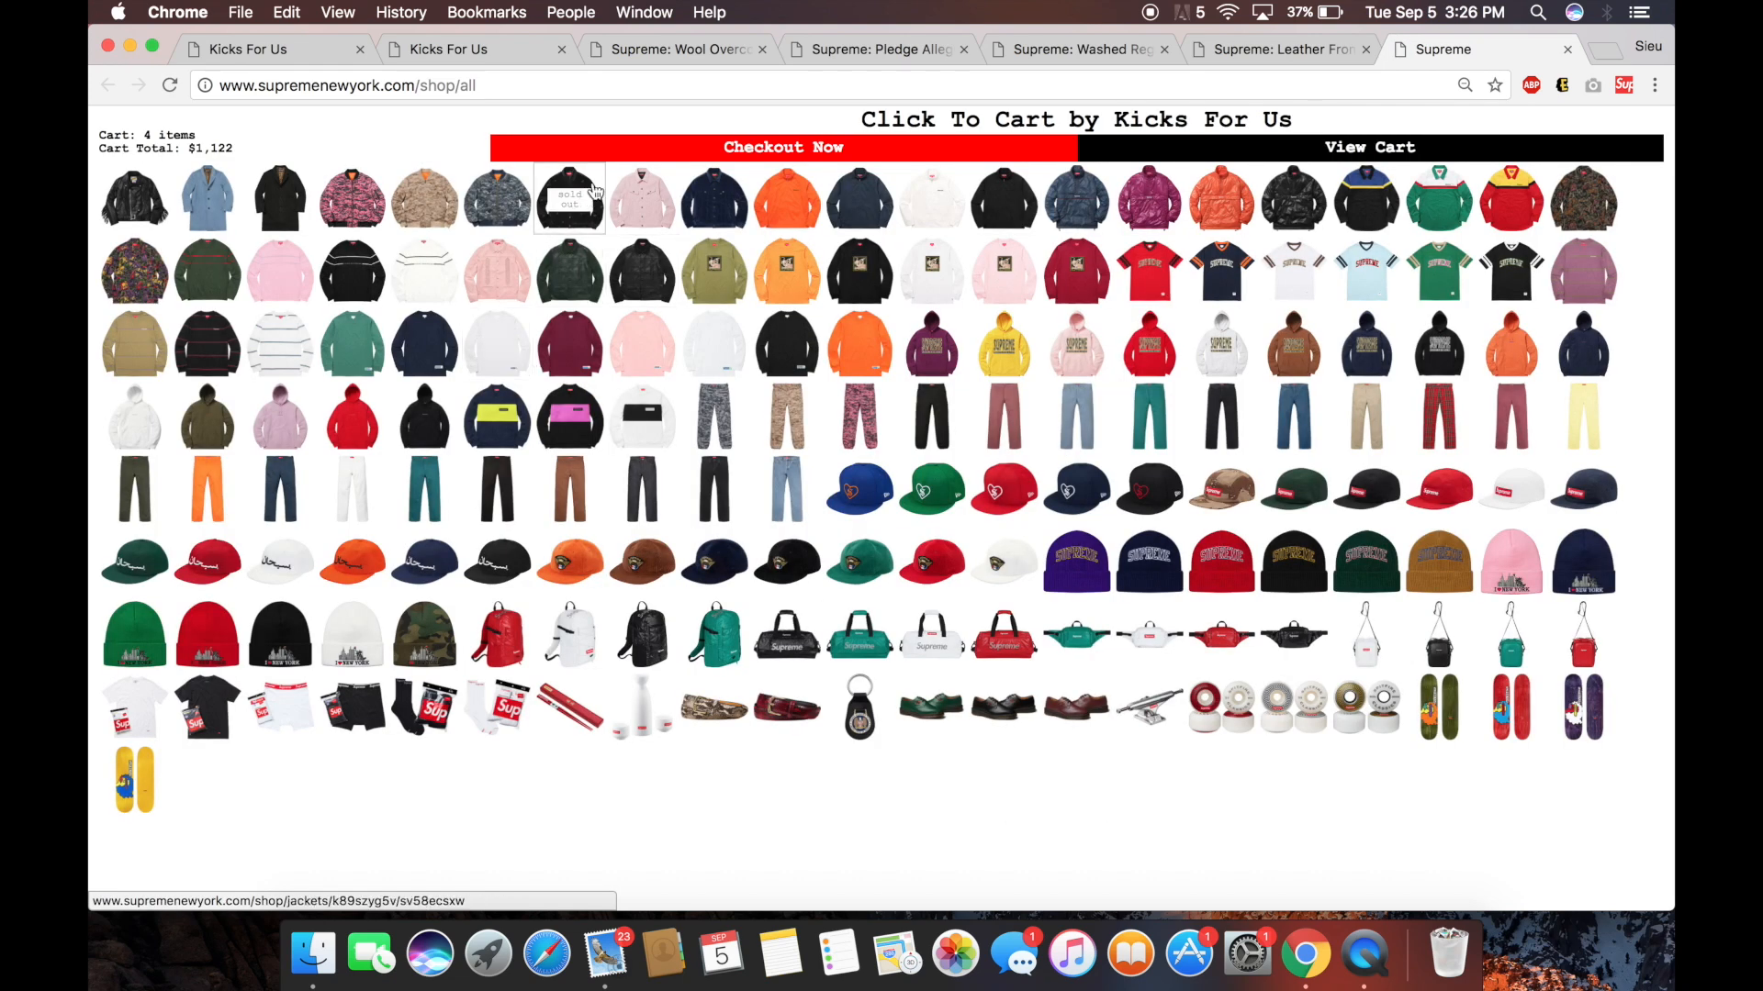
# Open checkout for the 4-item cart and select the autofilled CVV to verify it.
pyautogui.click(649, 156)
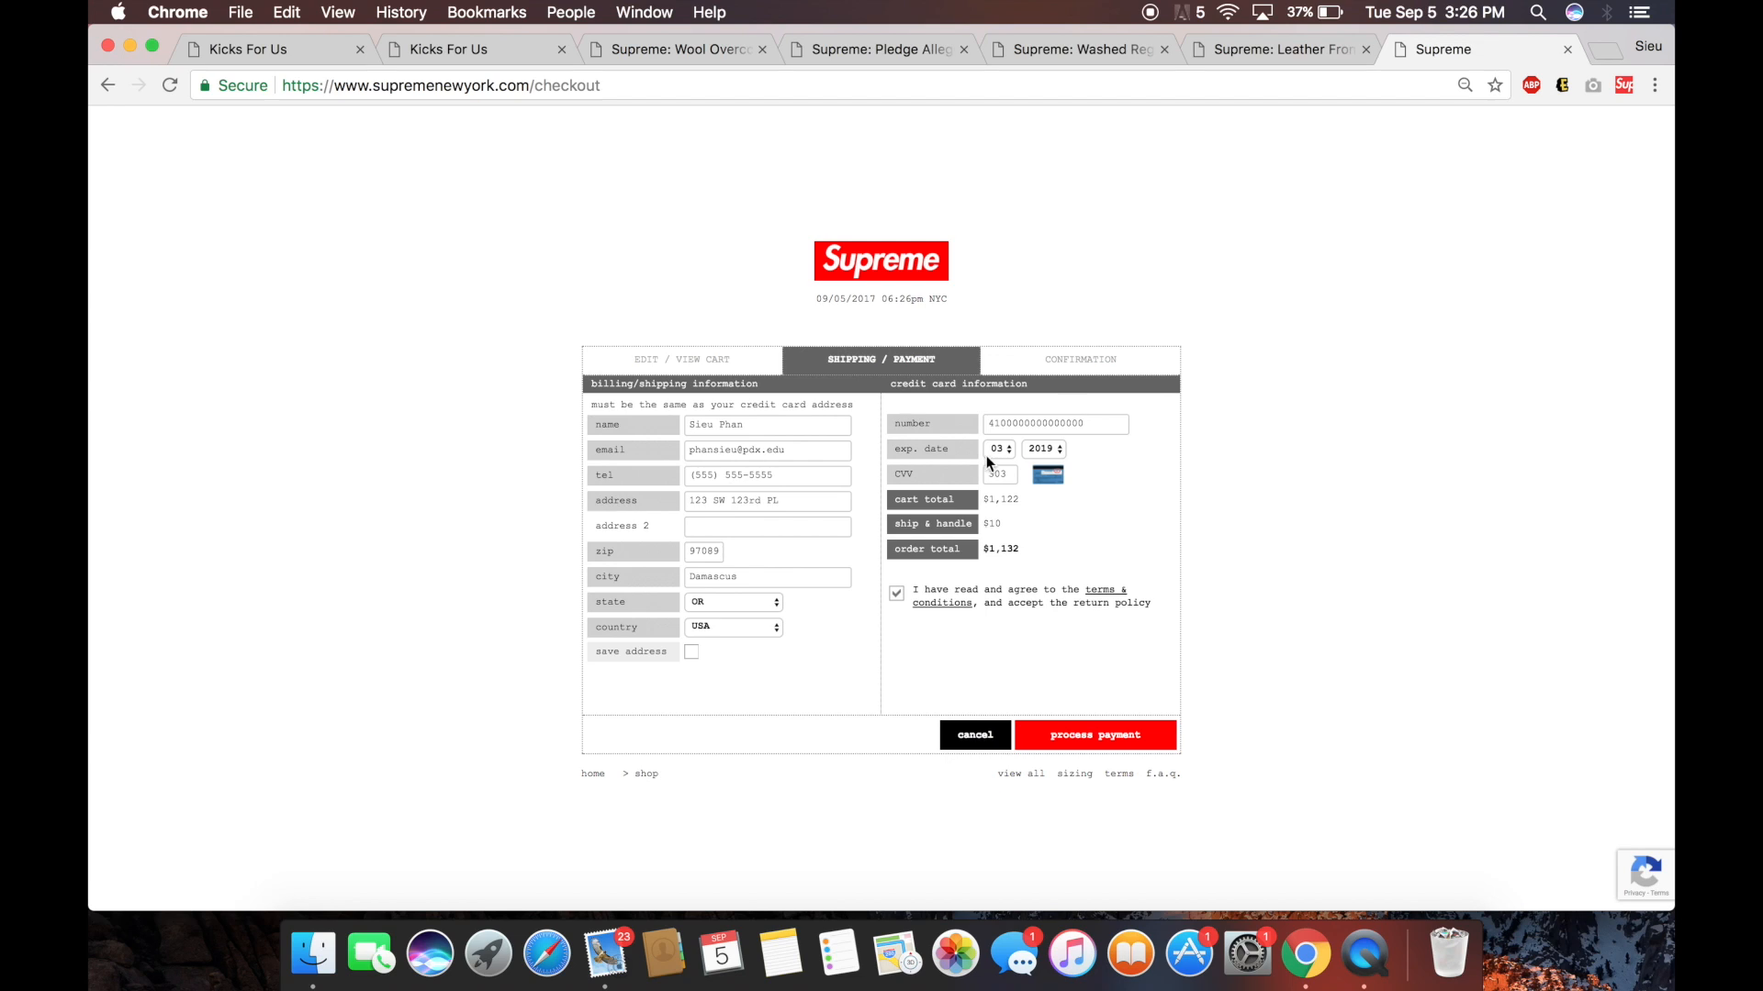
pyautogui.moveTo(1012, 477); pyautogui.dragTo(987, 468)
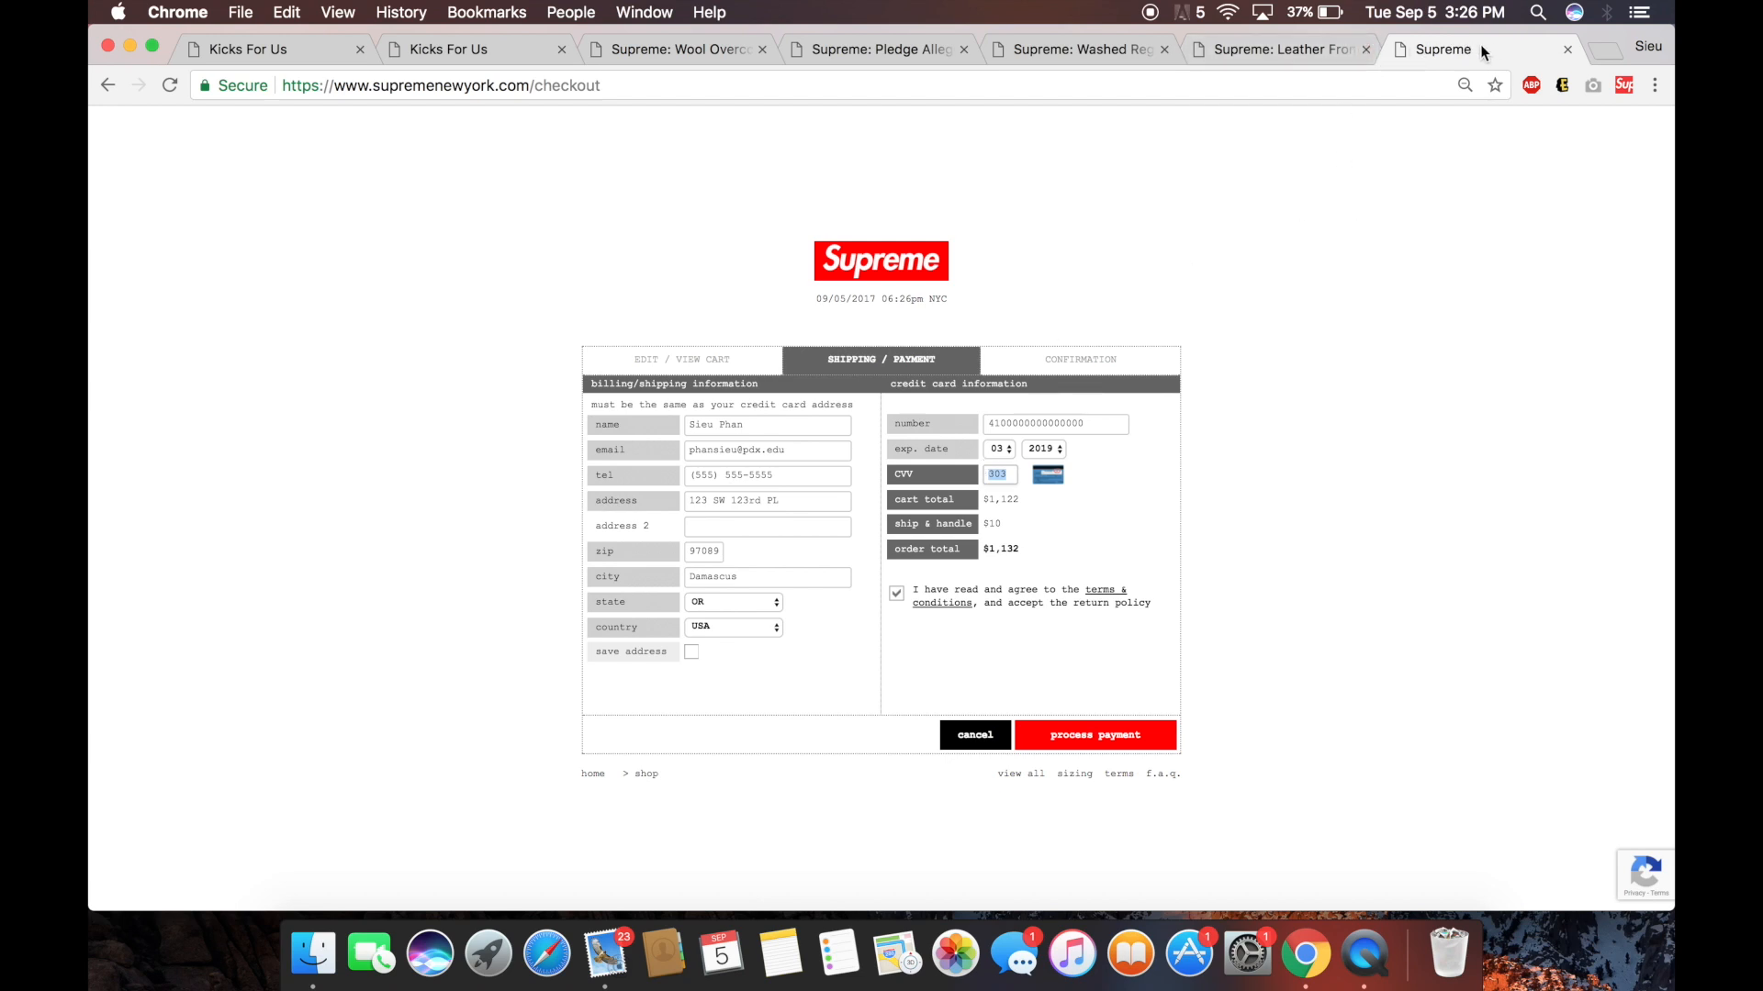
# Close the checkout and four Supreme product tabs, then stop the Sieupreme bot.
pyautogui.click(1567, 50)
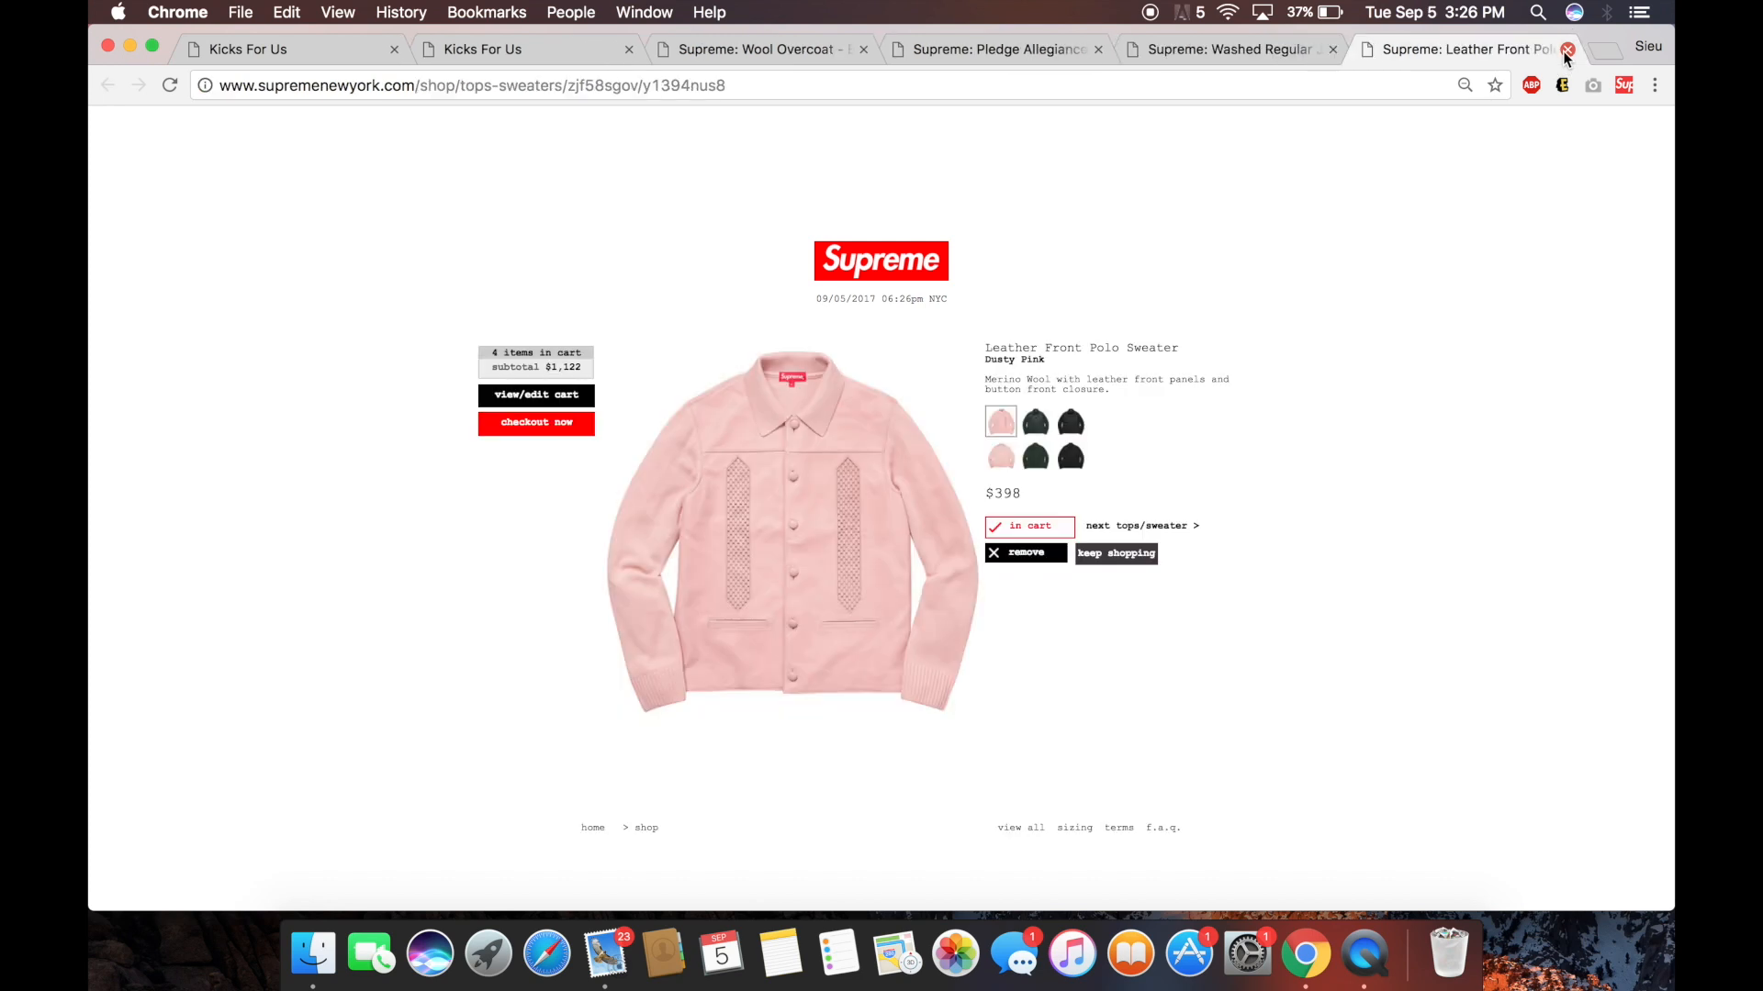
pyautogui.click(1567, 50)
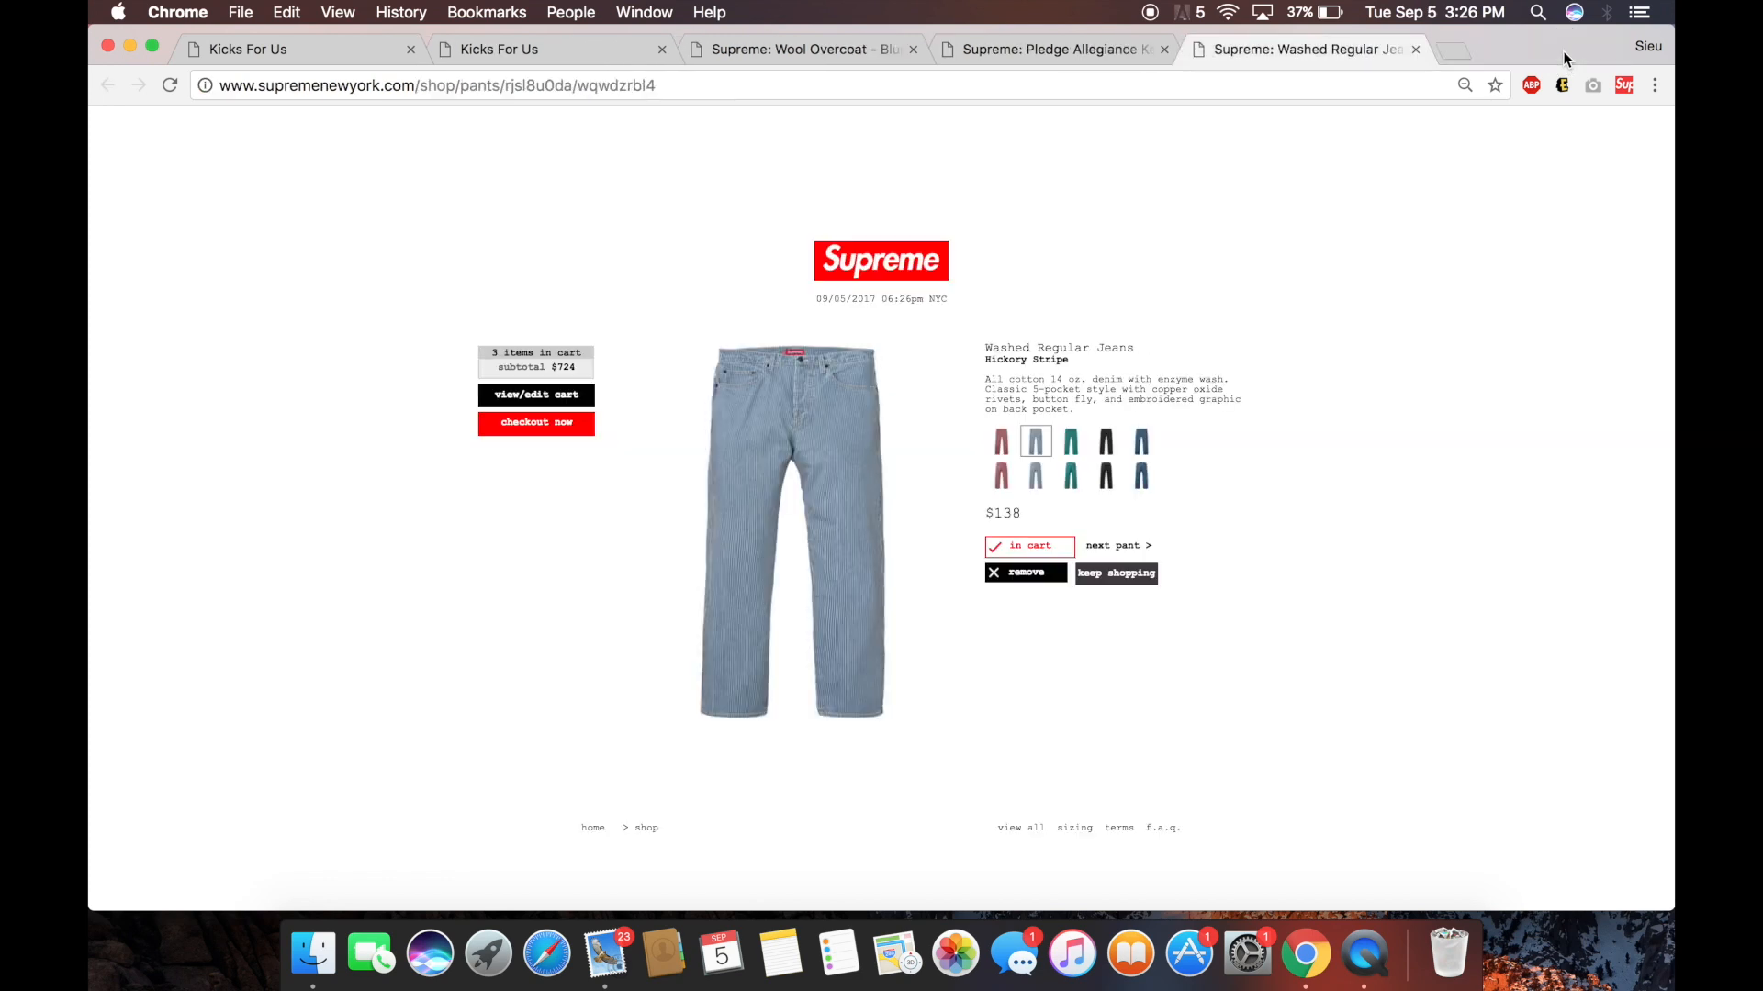
pyautogui.click(1414, 50)
pyautogui.click(1164, 50)
pyautogui.click(914, 49)
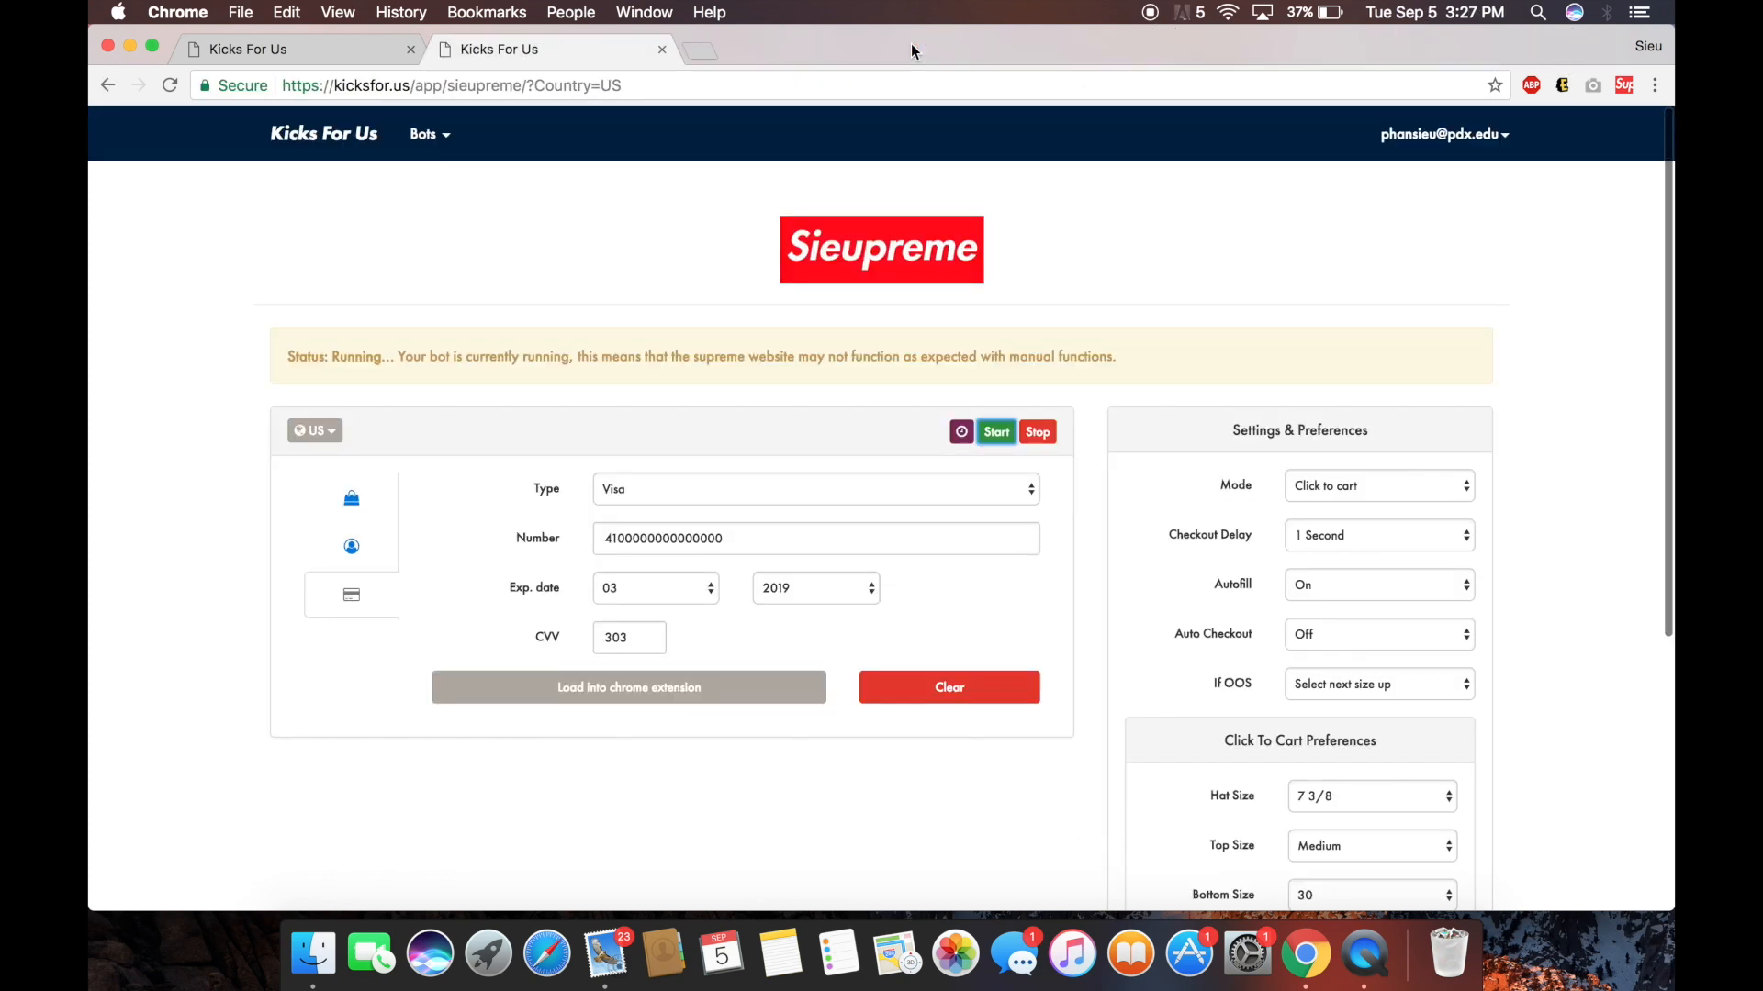
pyautogui.click(1038, 434)
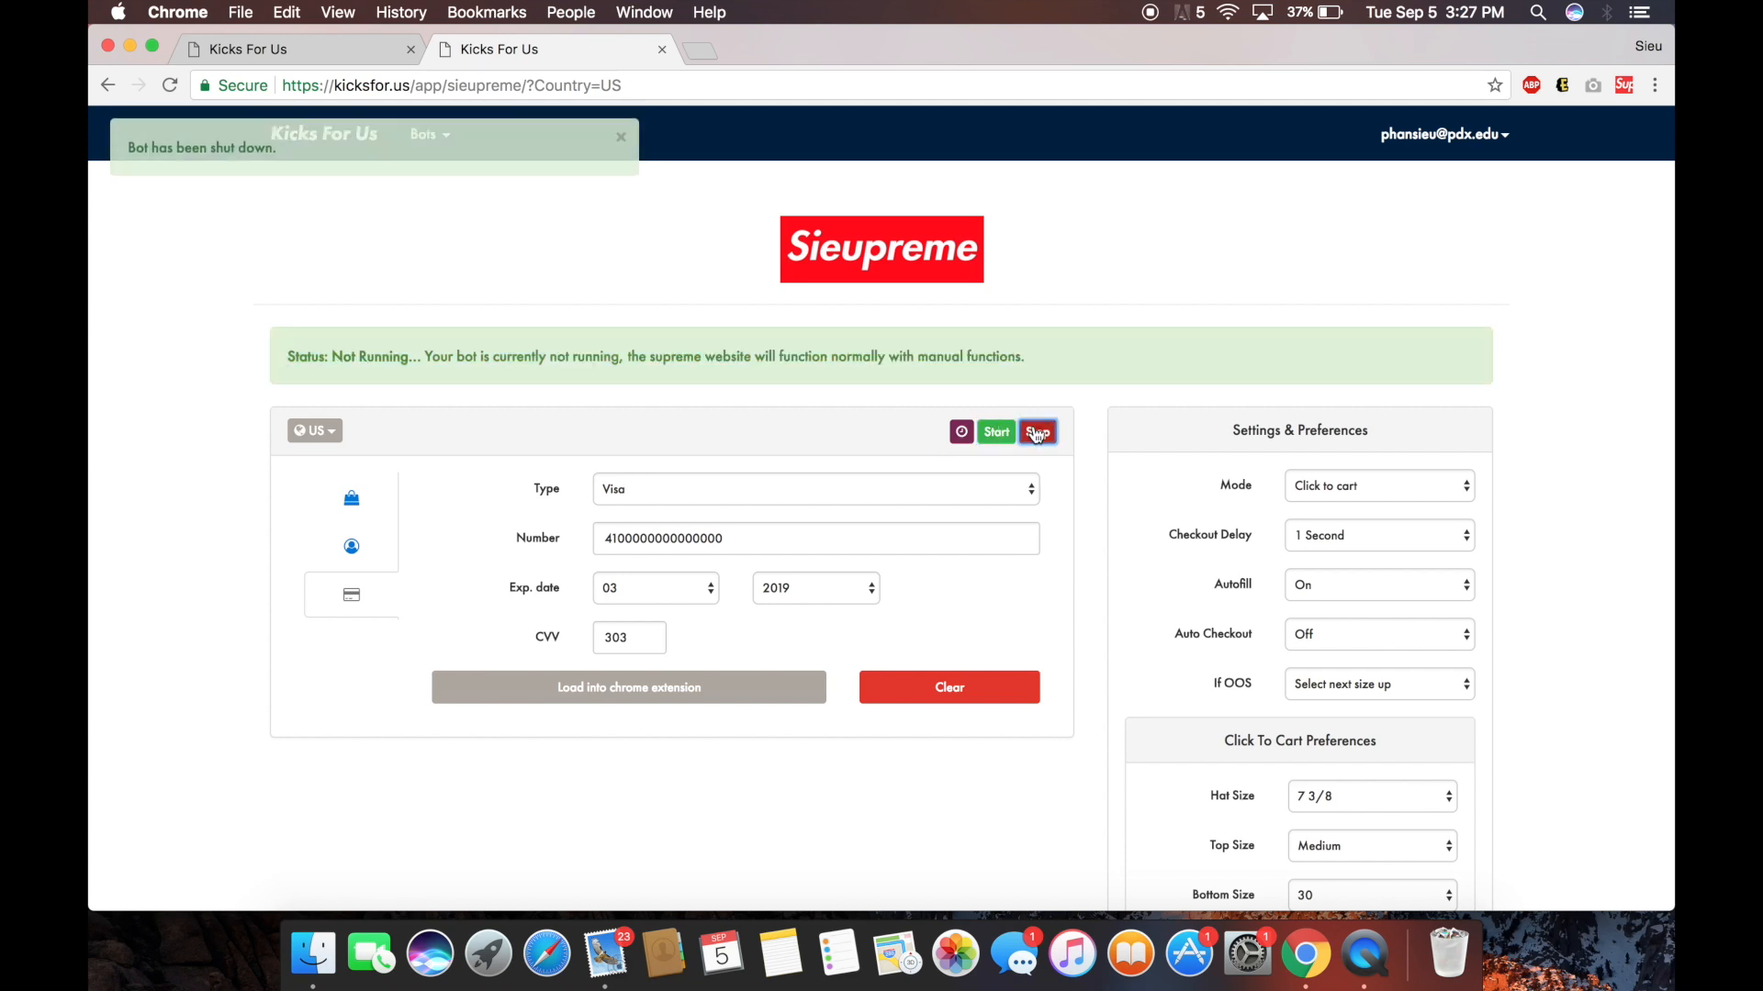
# Set the bot mode to Automatic add to cart and load the settings into the extension.
pyautogui.click(1382, 485)
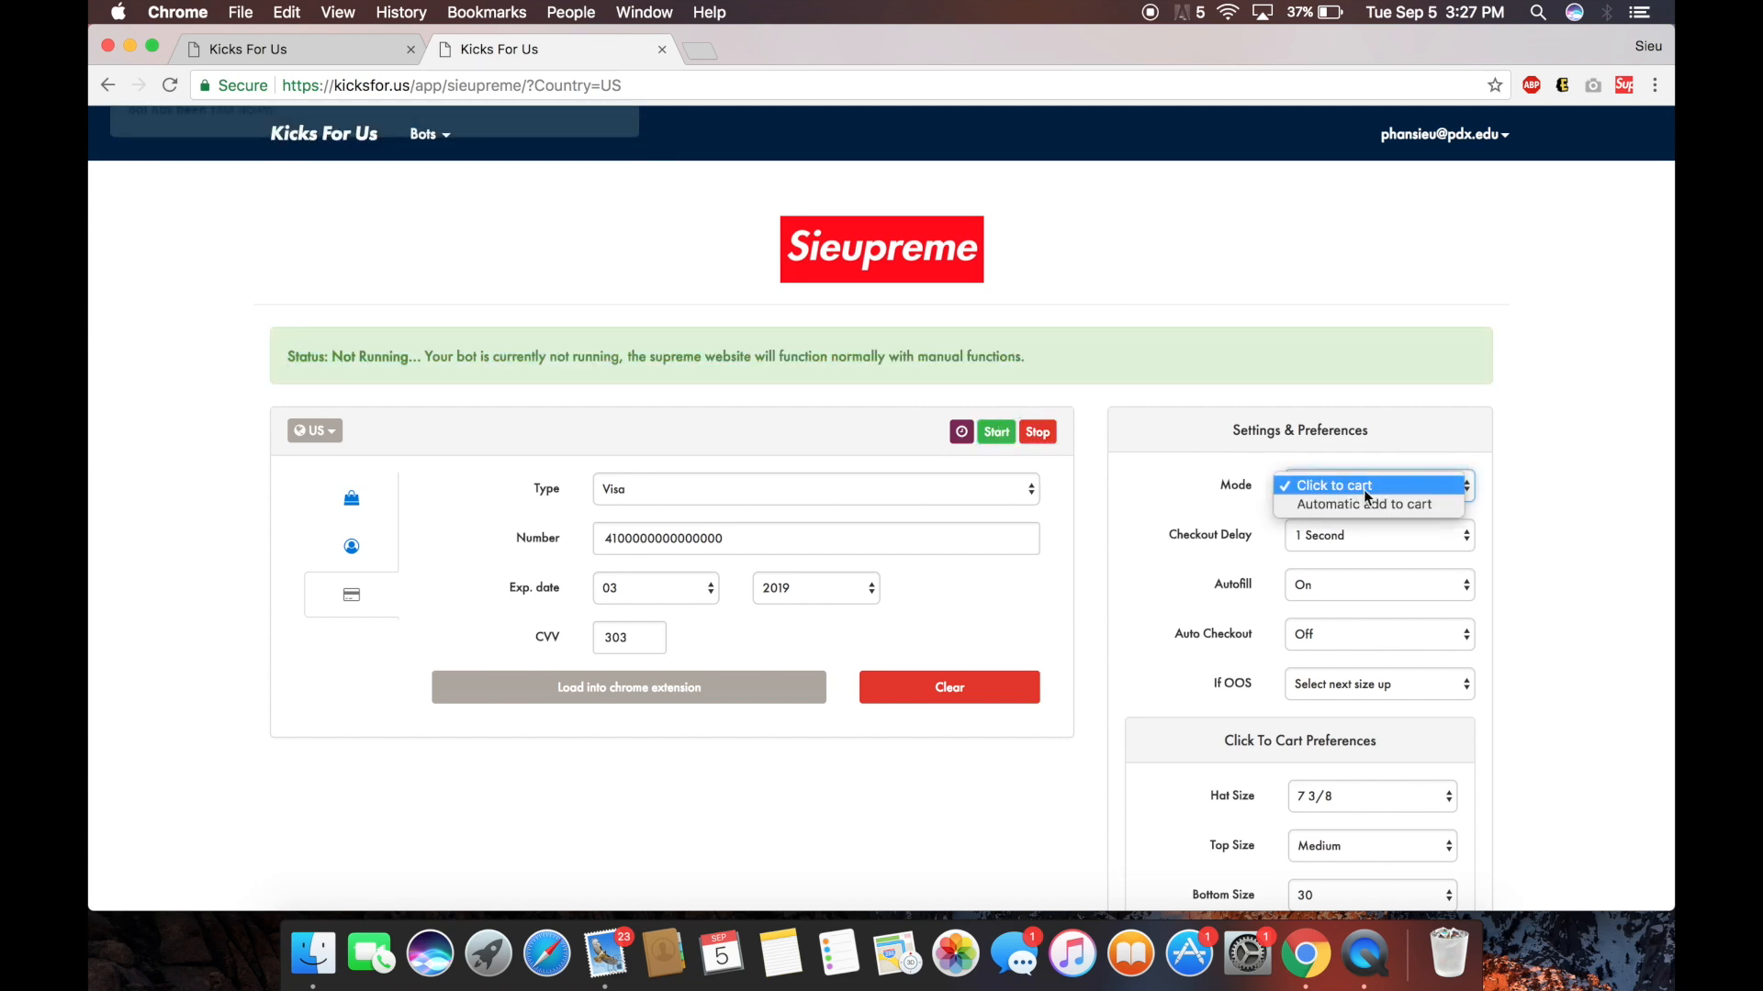
pyautogui.click(1347, 511)
pyautogui.scroll(-3, 1336, 523)
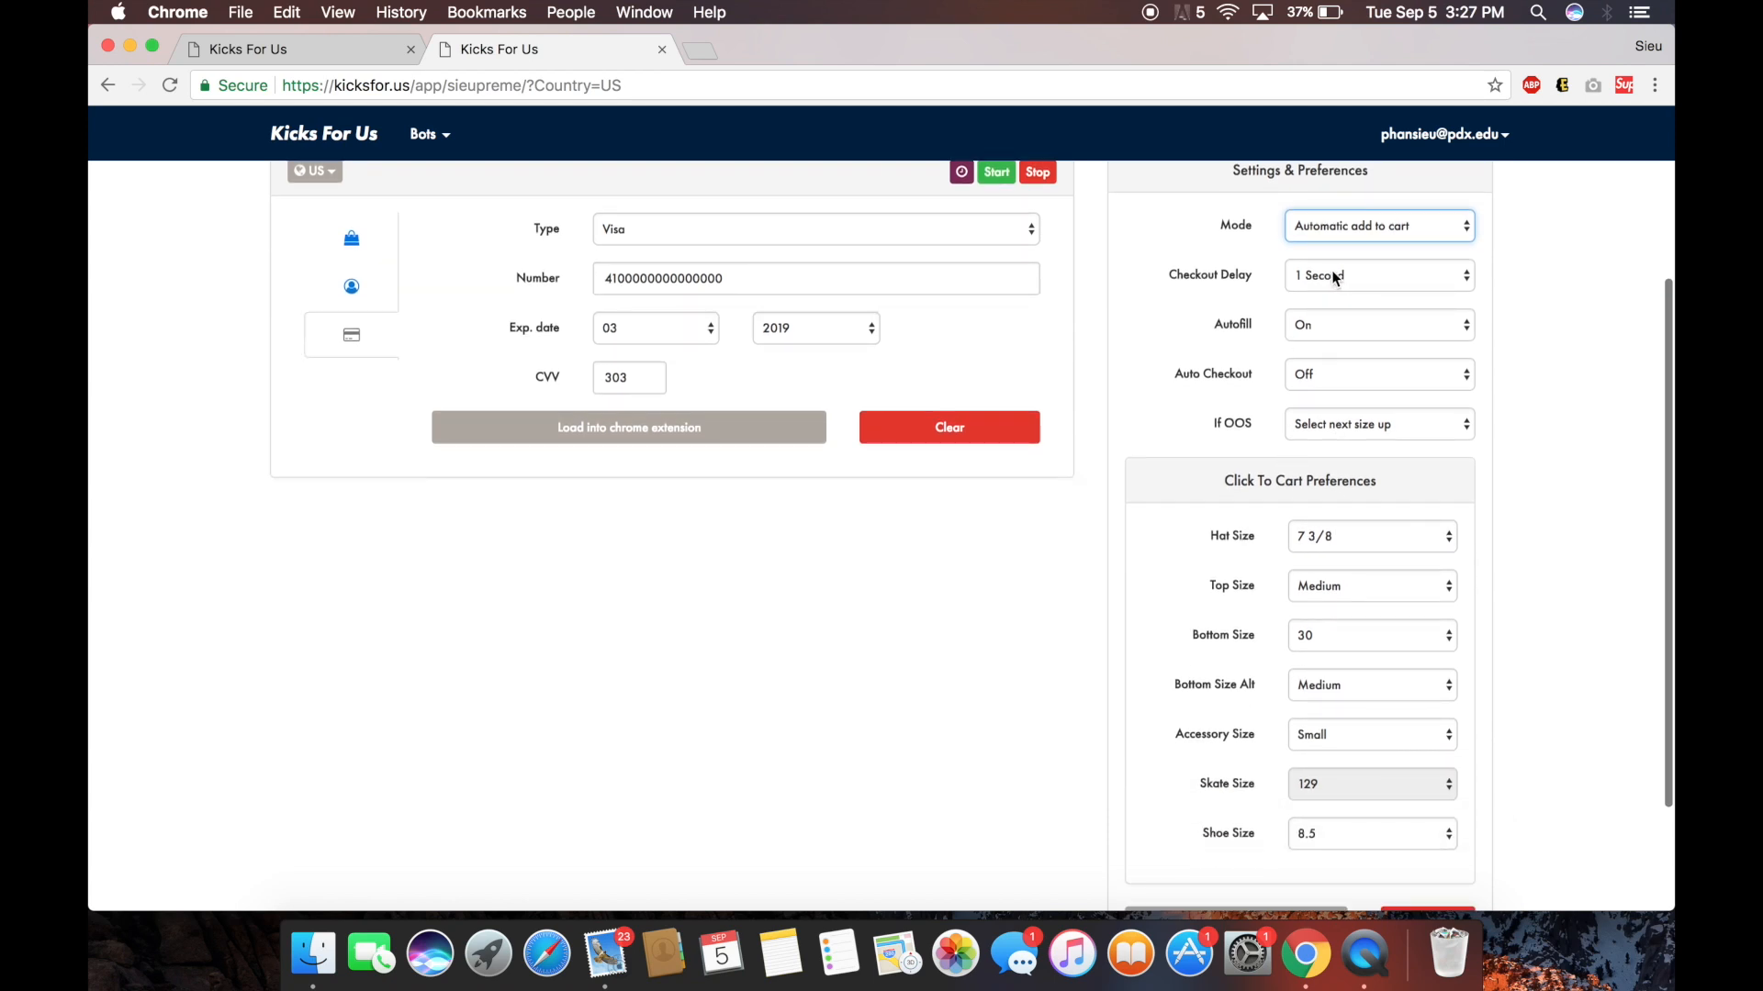
pyautogui.scroll(-2, 1280, 576)
pyautogui.click(1255, 774)
# Try a 4 Seconds checkout delay, then set it back to 1 Second.
pyautogui.moveTo(1166, 332); pyautogui.dragTo(1255, 336)
pyautogui.click(1330, 341)
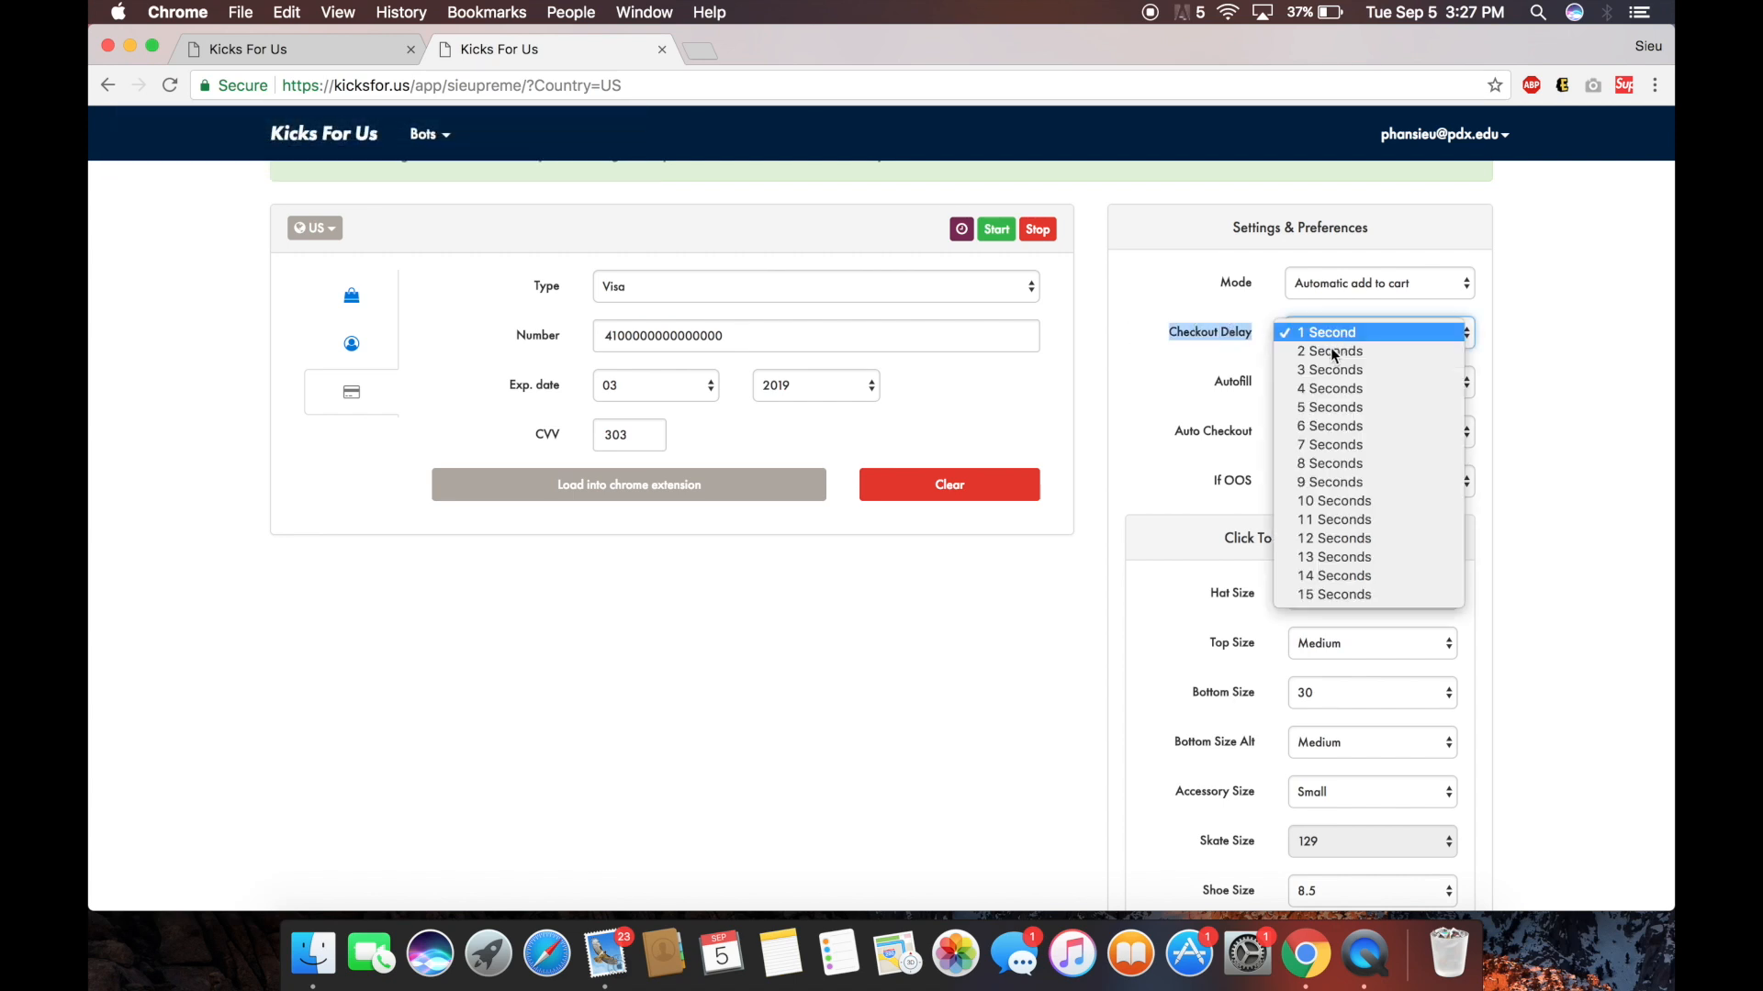
pyautogui.click(1331, 388)
pyautogui.click(1322, 336)
pyautogui.click(1336, 283)
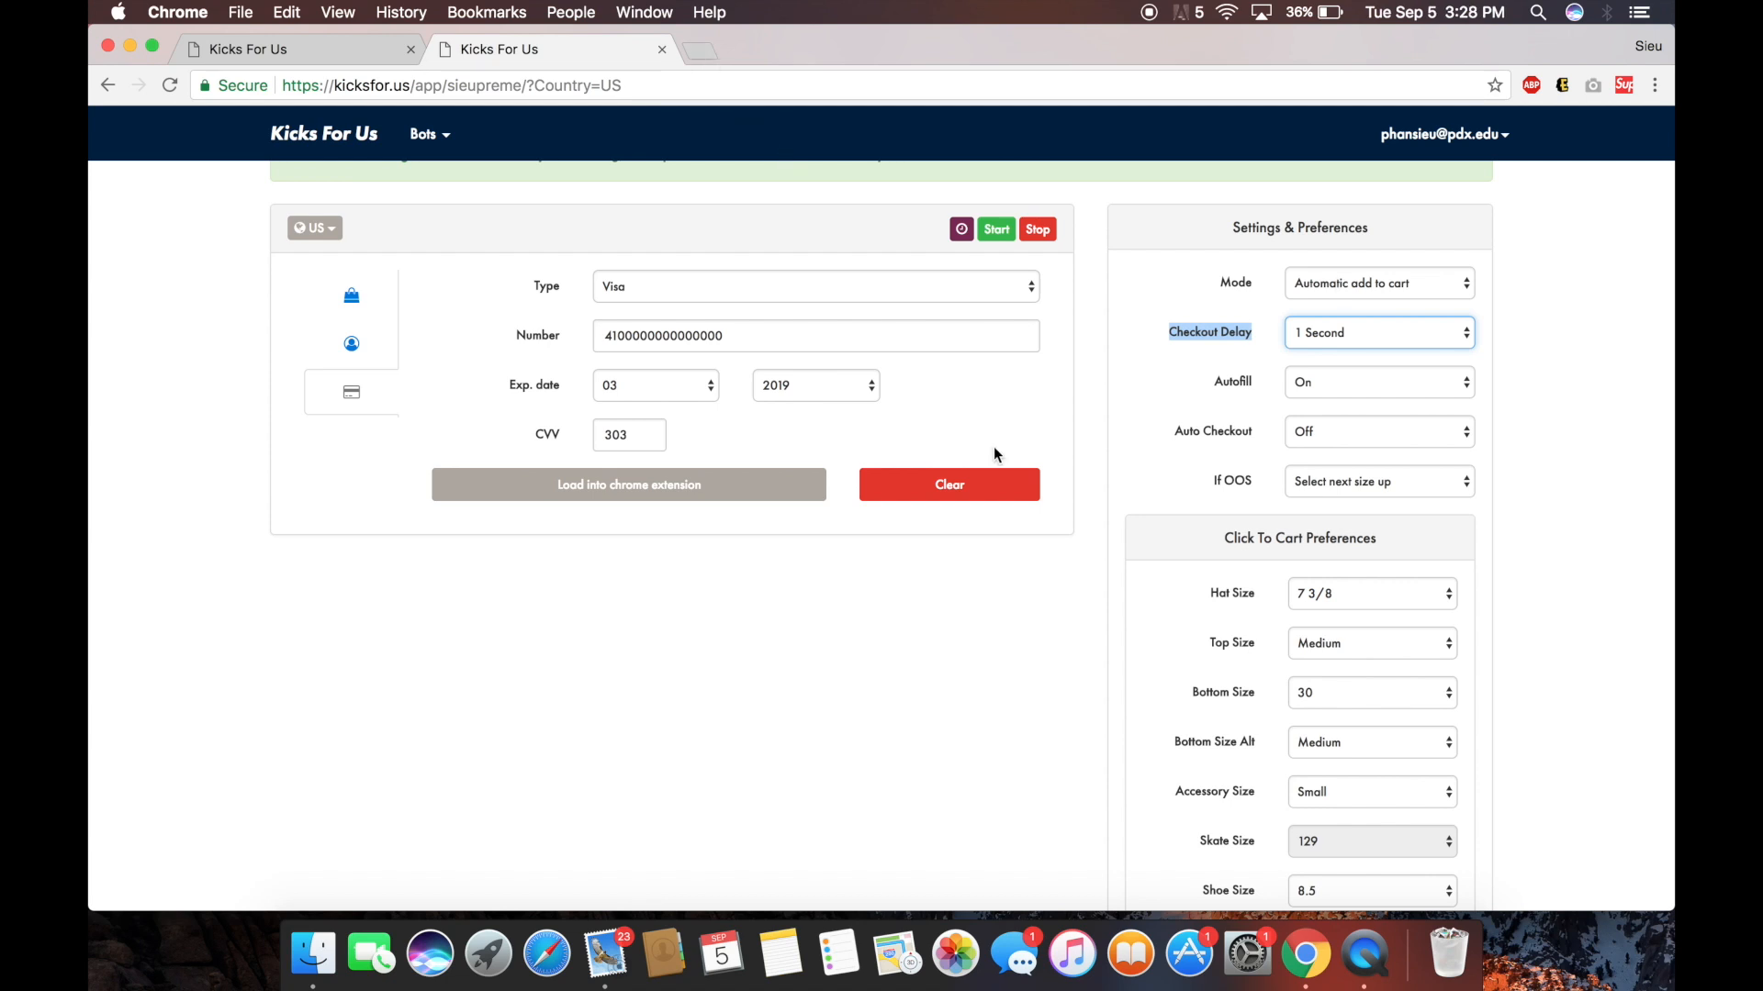
# Scroll back to the top of the bot settings, leaving the delay at 1 Second.
pyautogui.scroll(1, 994, 454)
# Show the shopping list form and open supremenewyork.com/shop/all in a new tab.
pyautogui.click(351, 338)
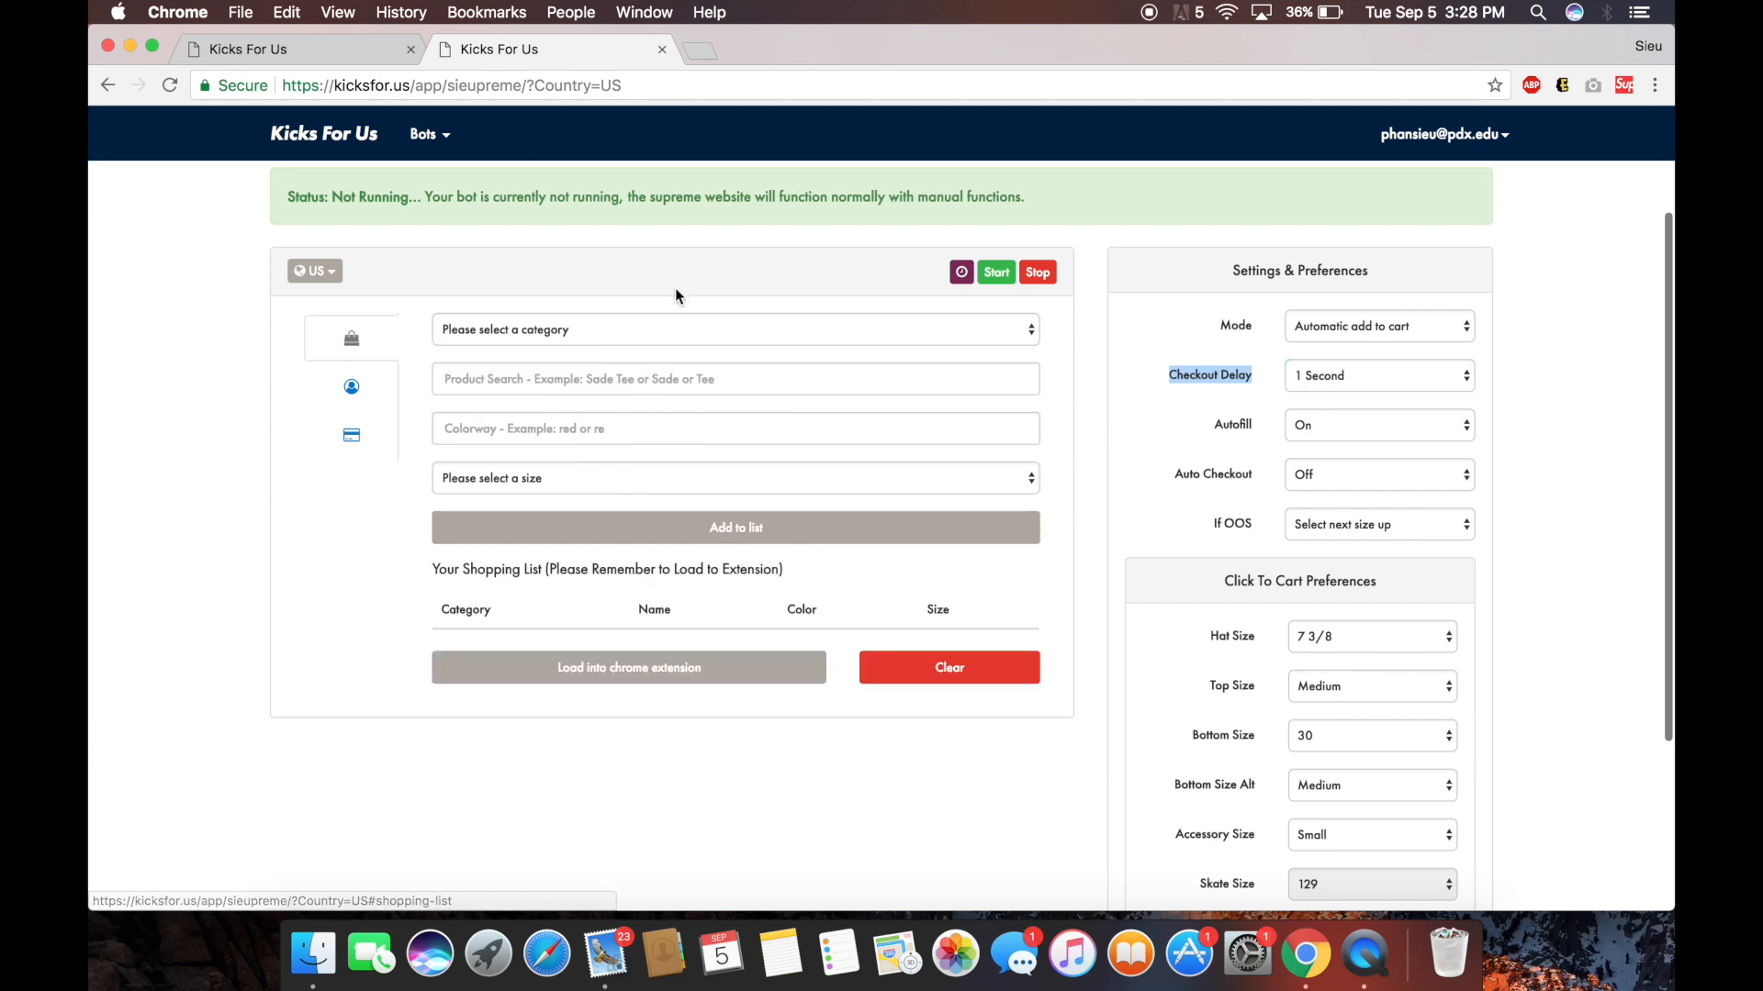
pyautogui.click(697, 48)
pyautogui.write('supr')
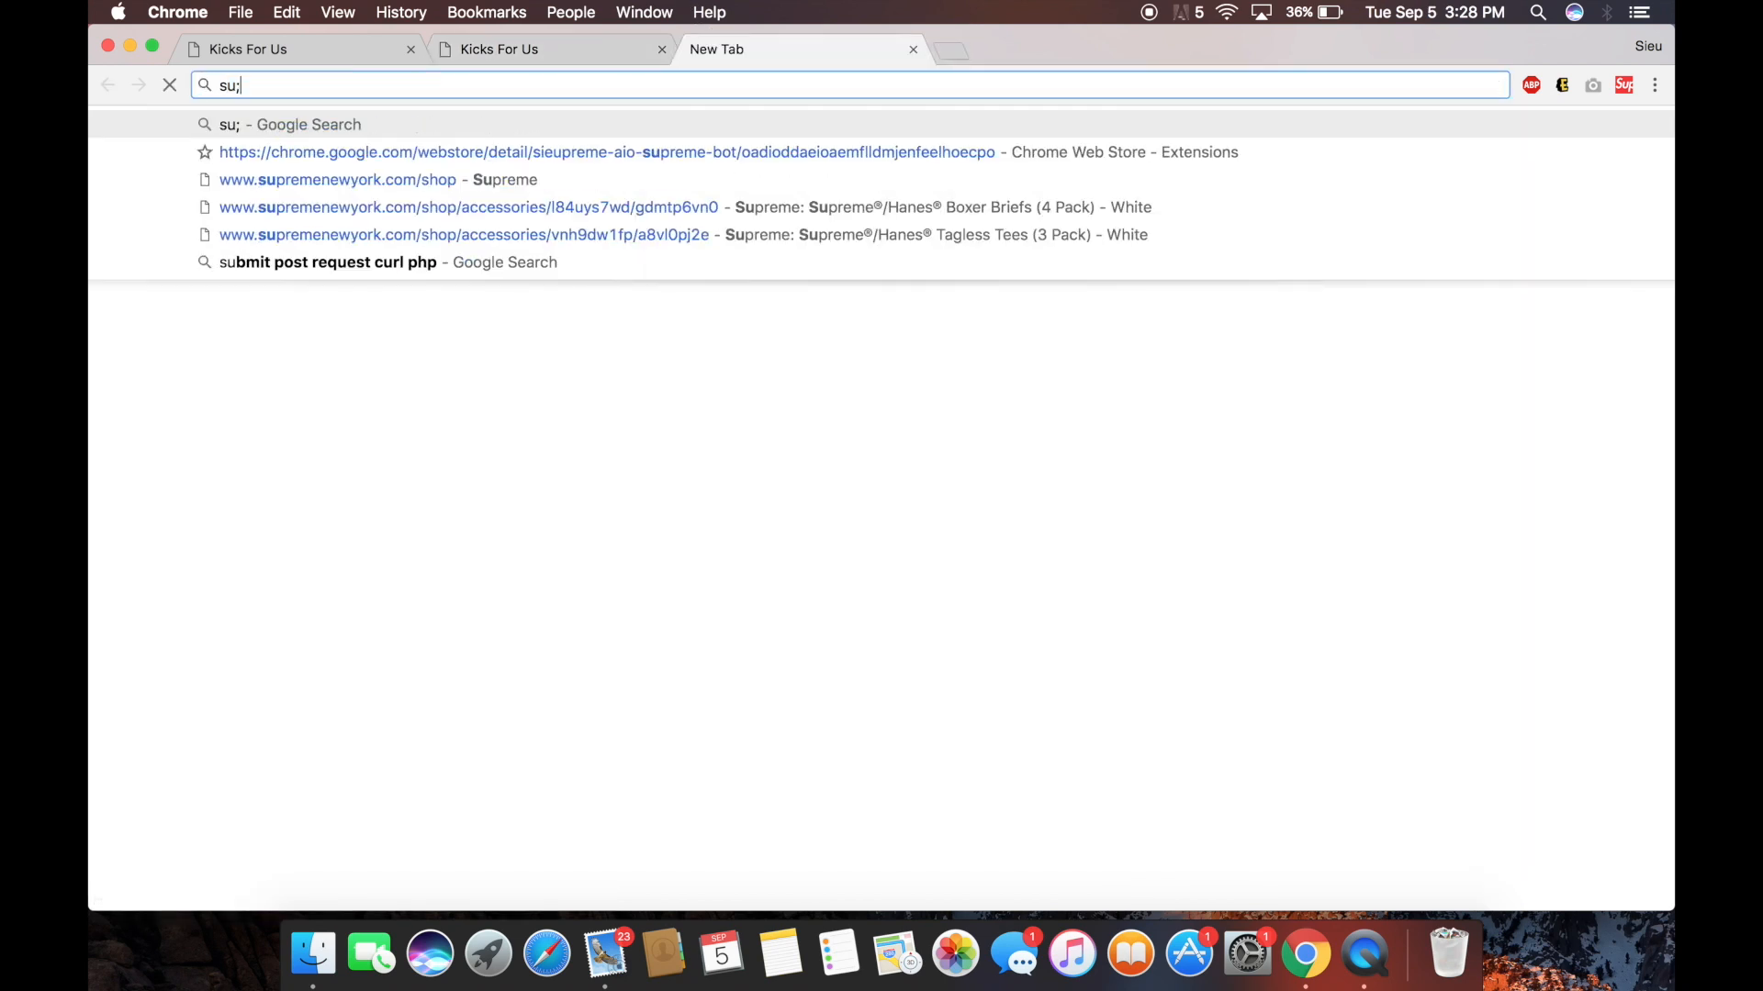
pyautogui.press('Down')
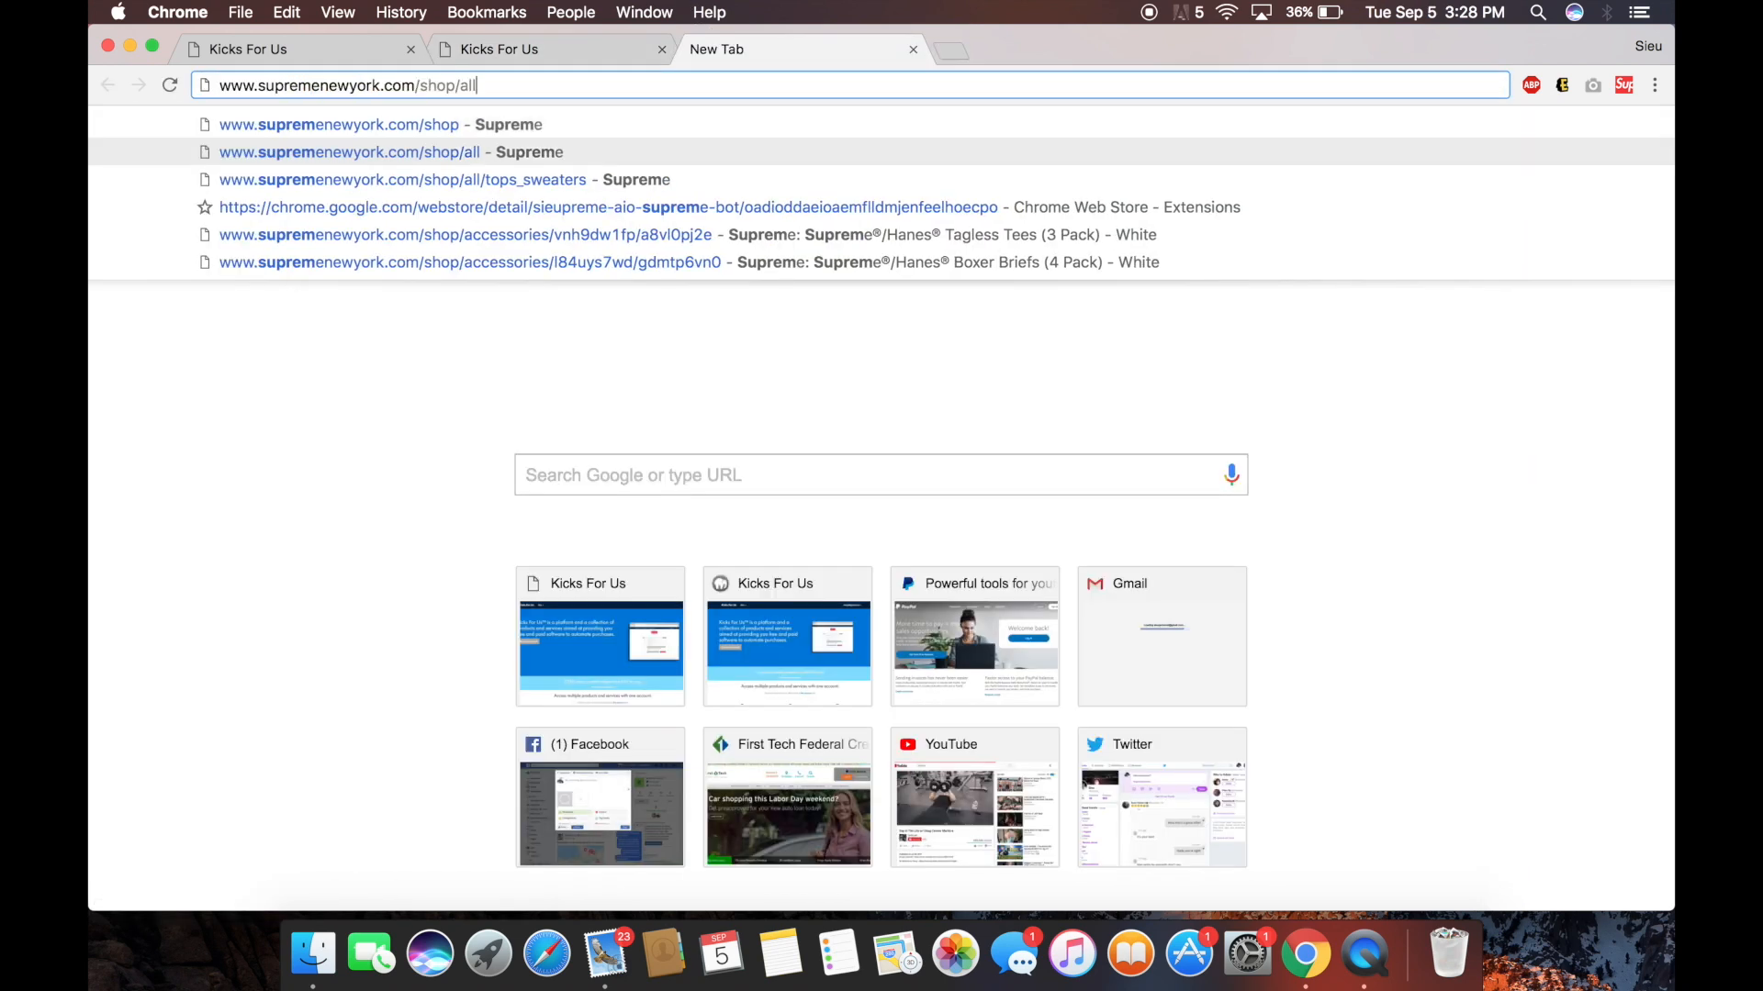
pyautogui.press('Return')
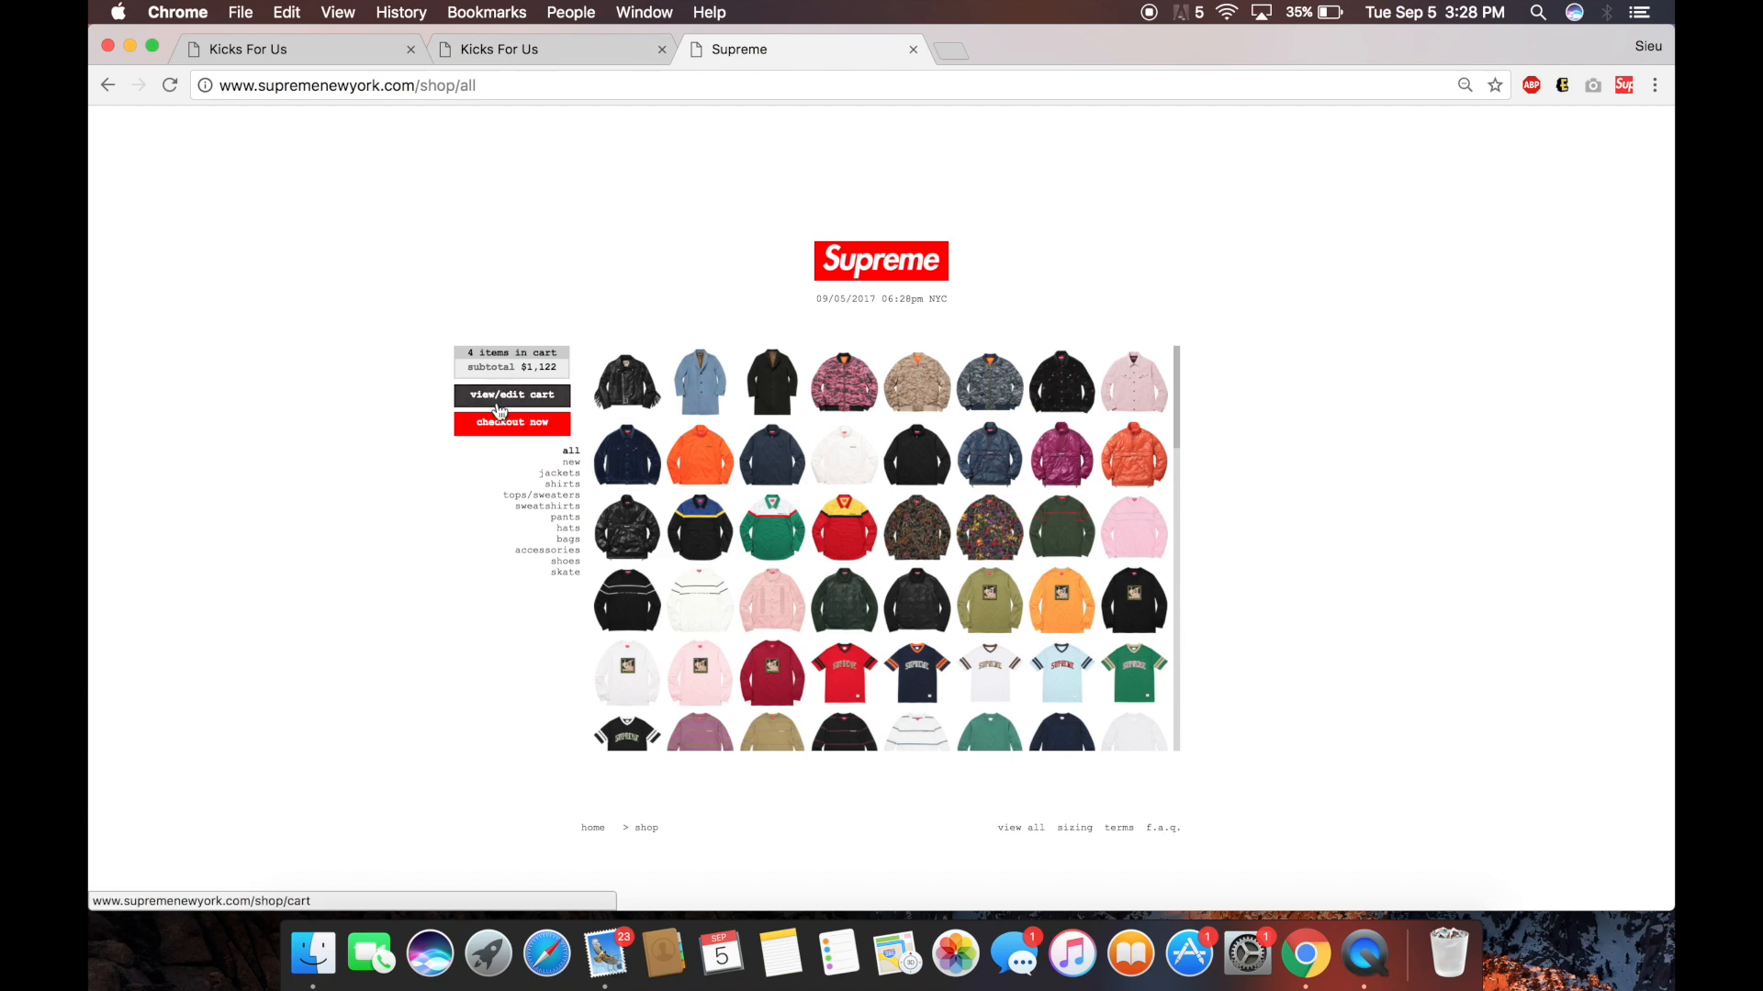
# Remove all four items from the Supreme cart and return to the view-all listing.
pyautogui.click(512, 394)
pyautogui.click(969, 432)
pyautogui.click(978, 435)
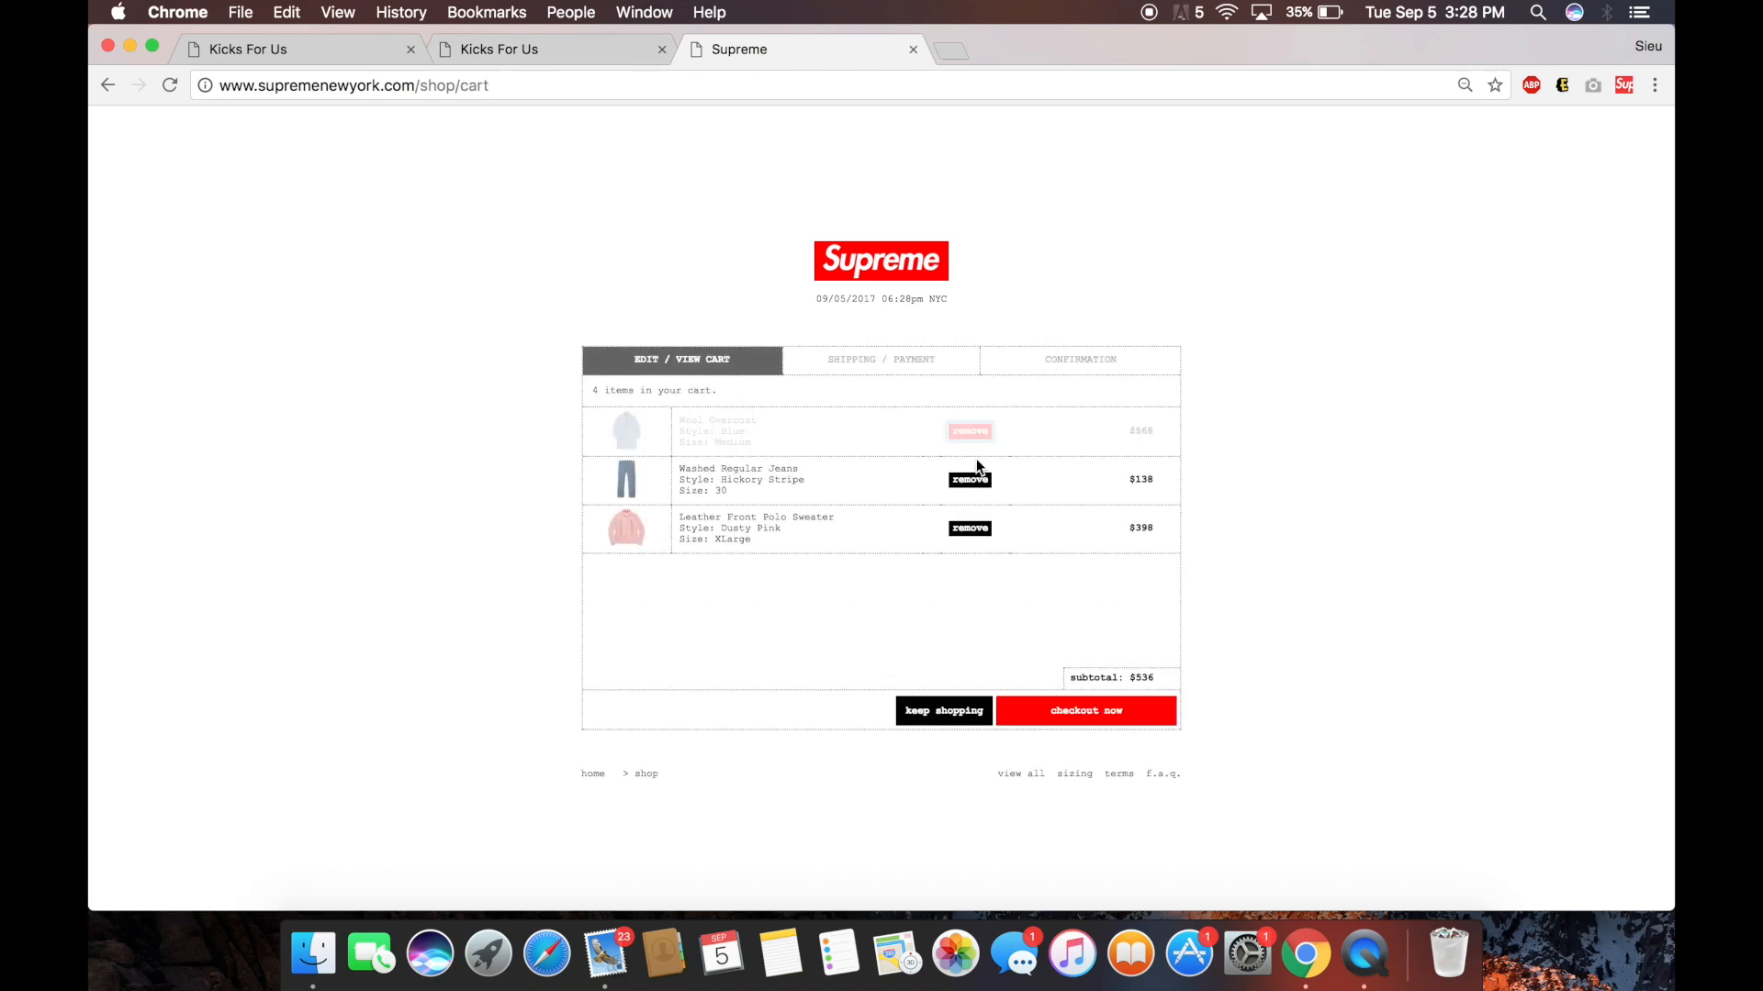
pyautogui.click(977, 435)
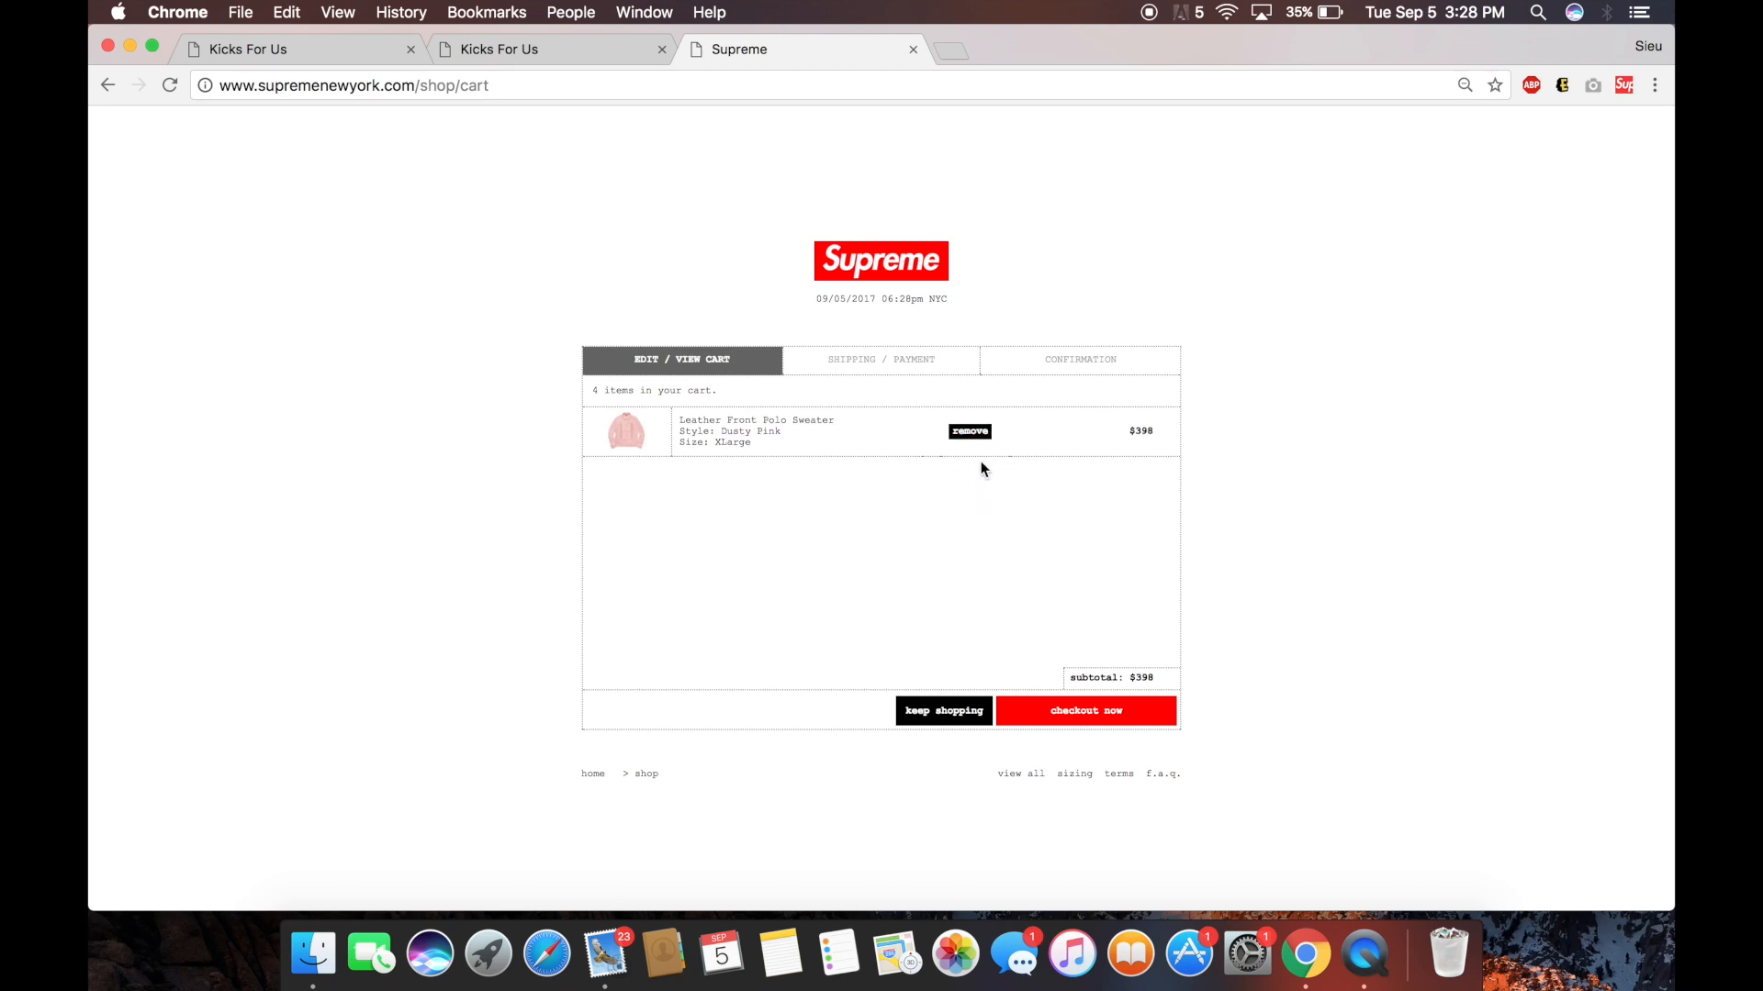
pyautogui.click(980, 431)
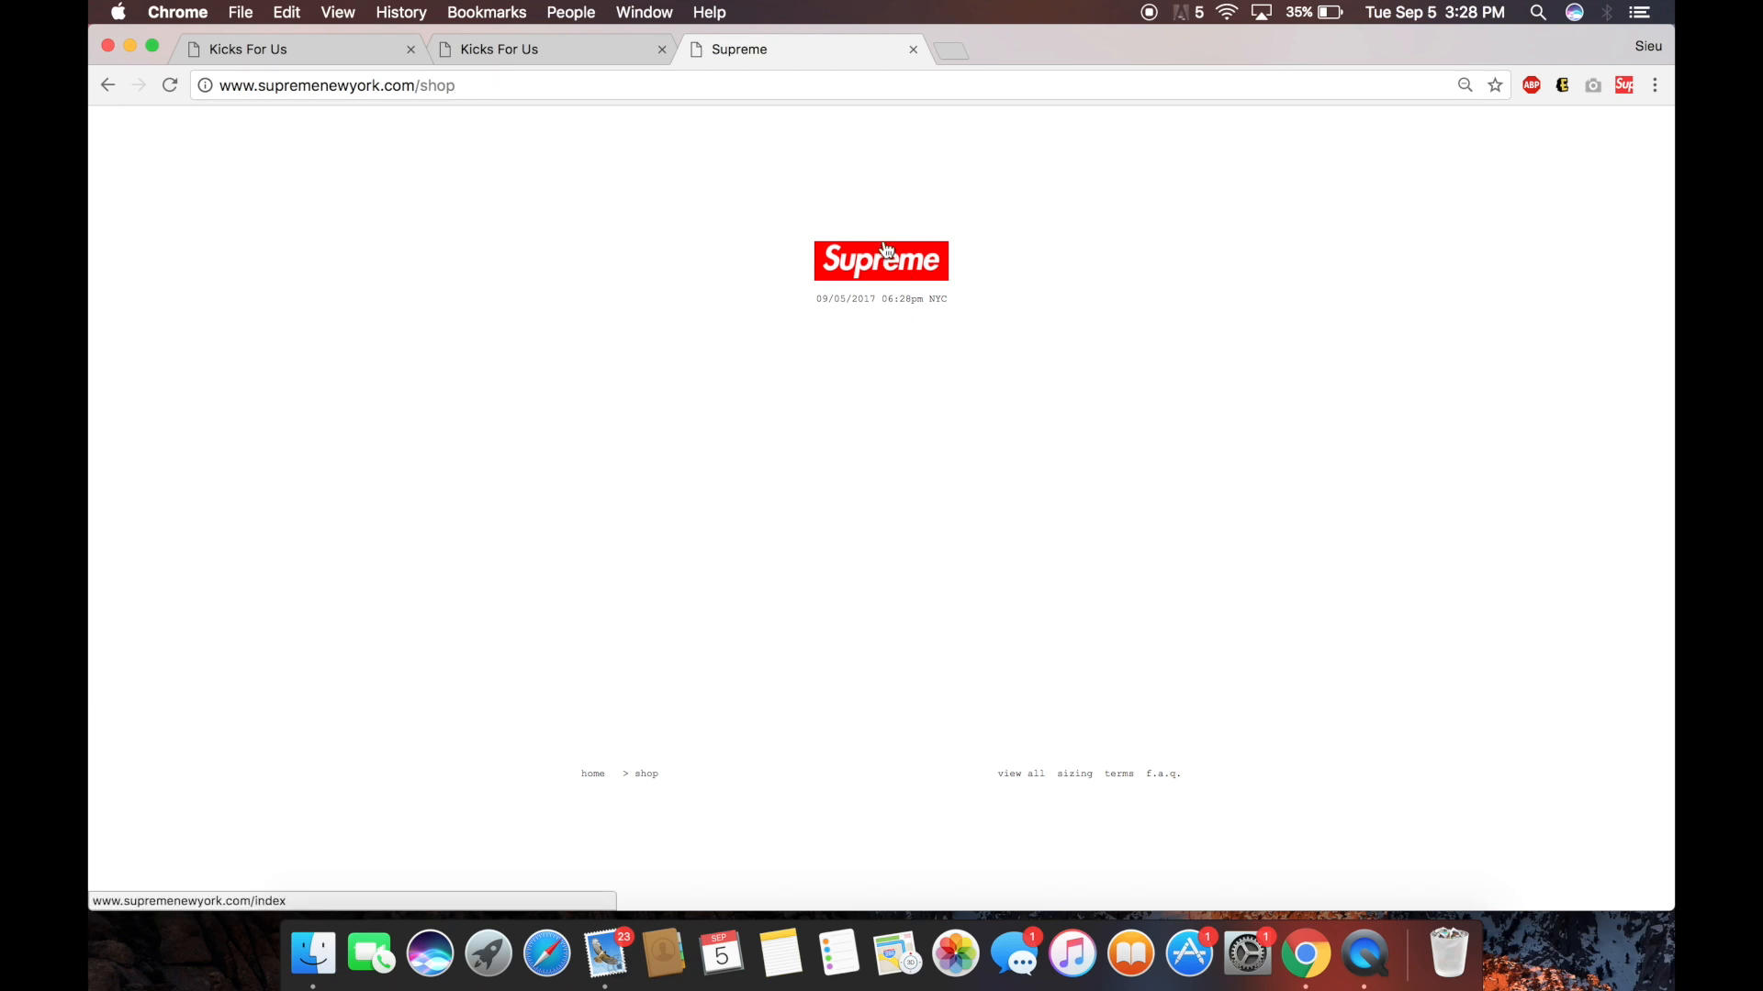
pyautogui.click(1024, 774)
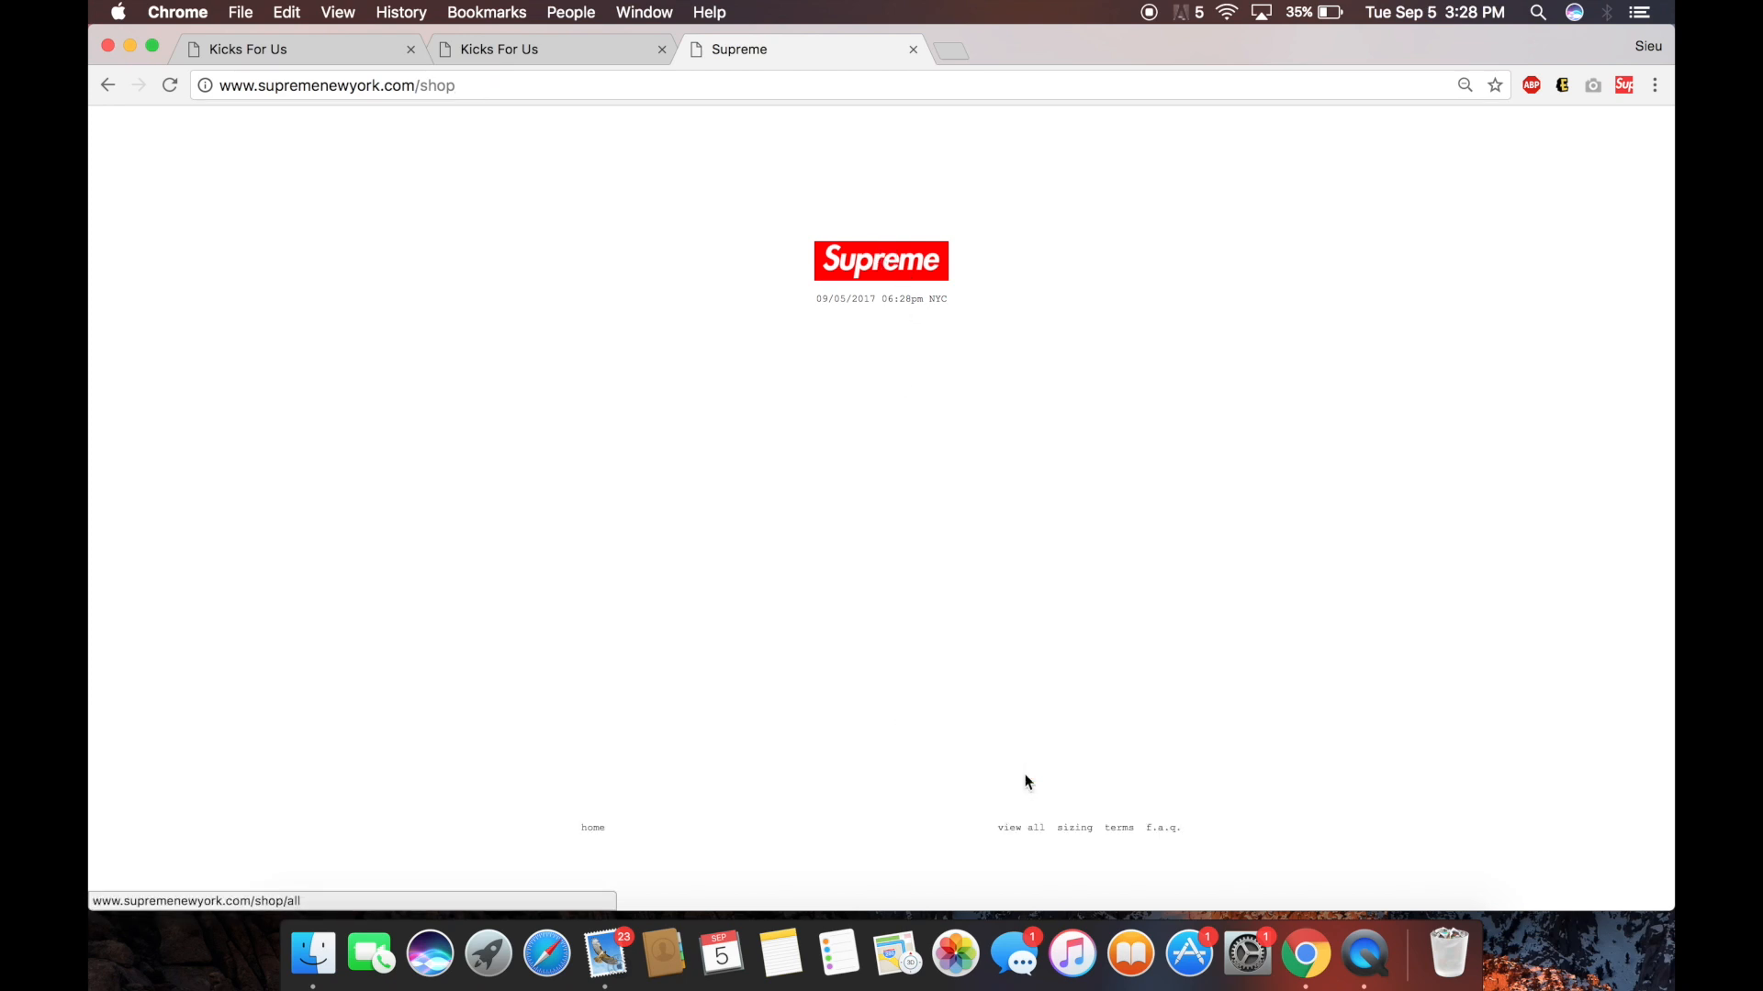
pyautogui.click(1017, 827)
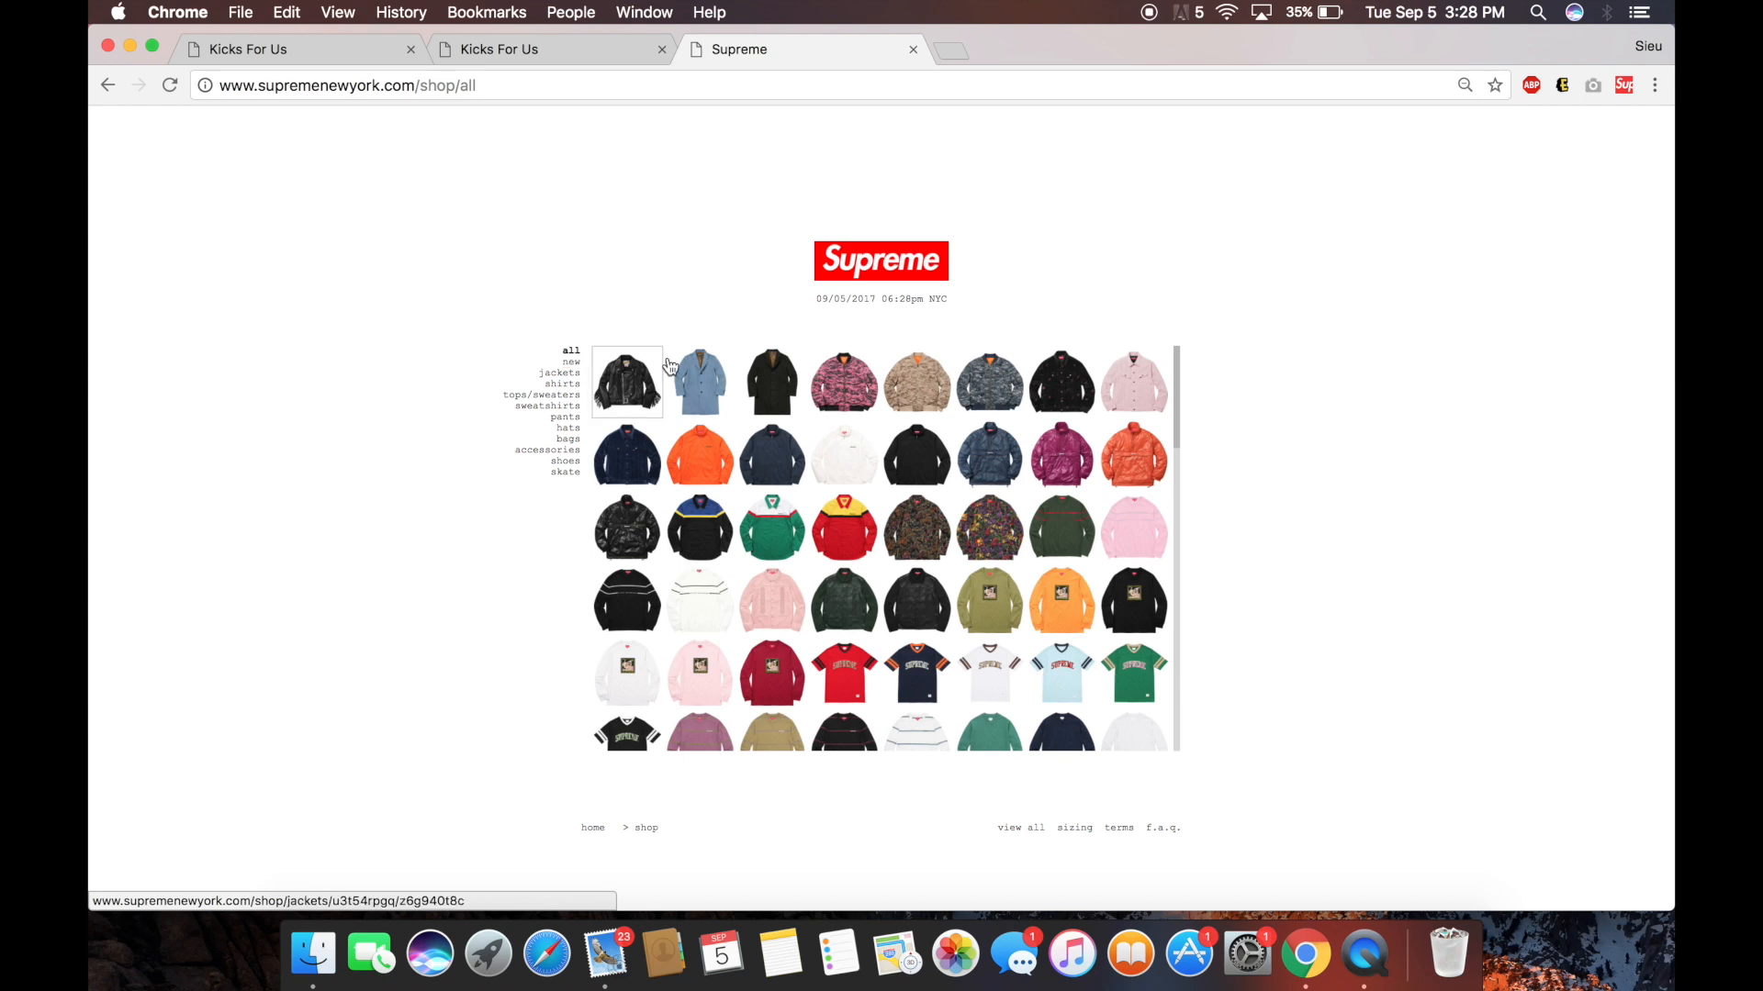
# Open the blue Wool Overcoat, pink Leather Front Polo Sweater and Pledge Allegiance Keychain in new tabs.
pyautogui.rightClick(698, 371)
pyautogui.click(752, 373)
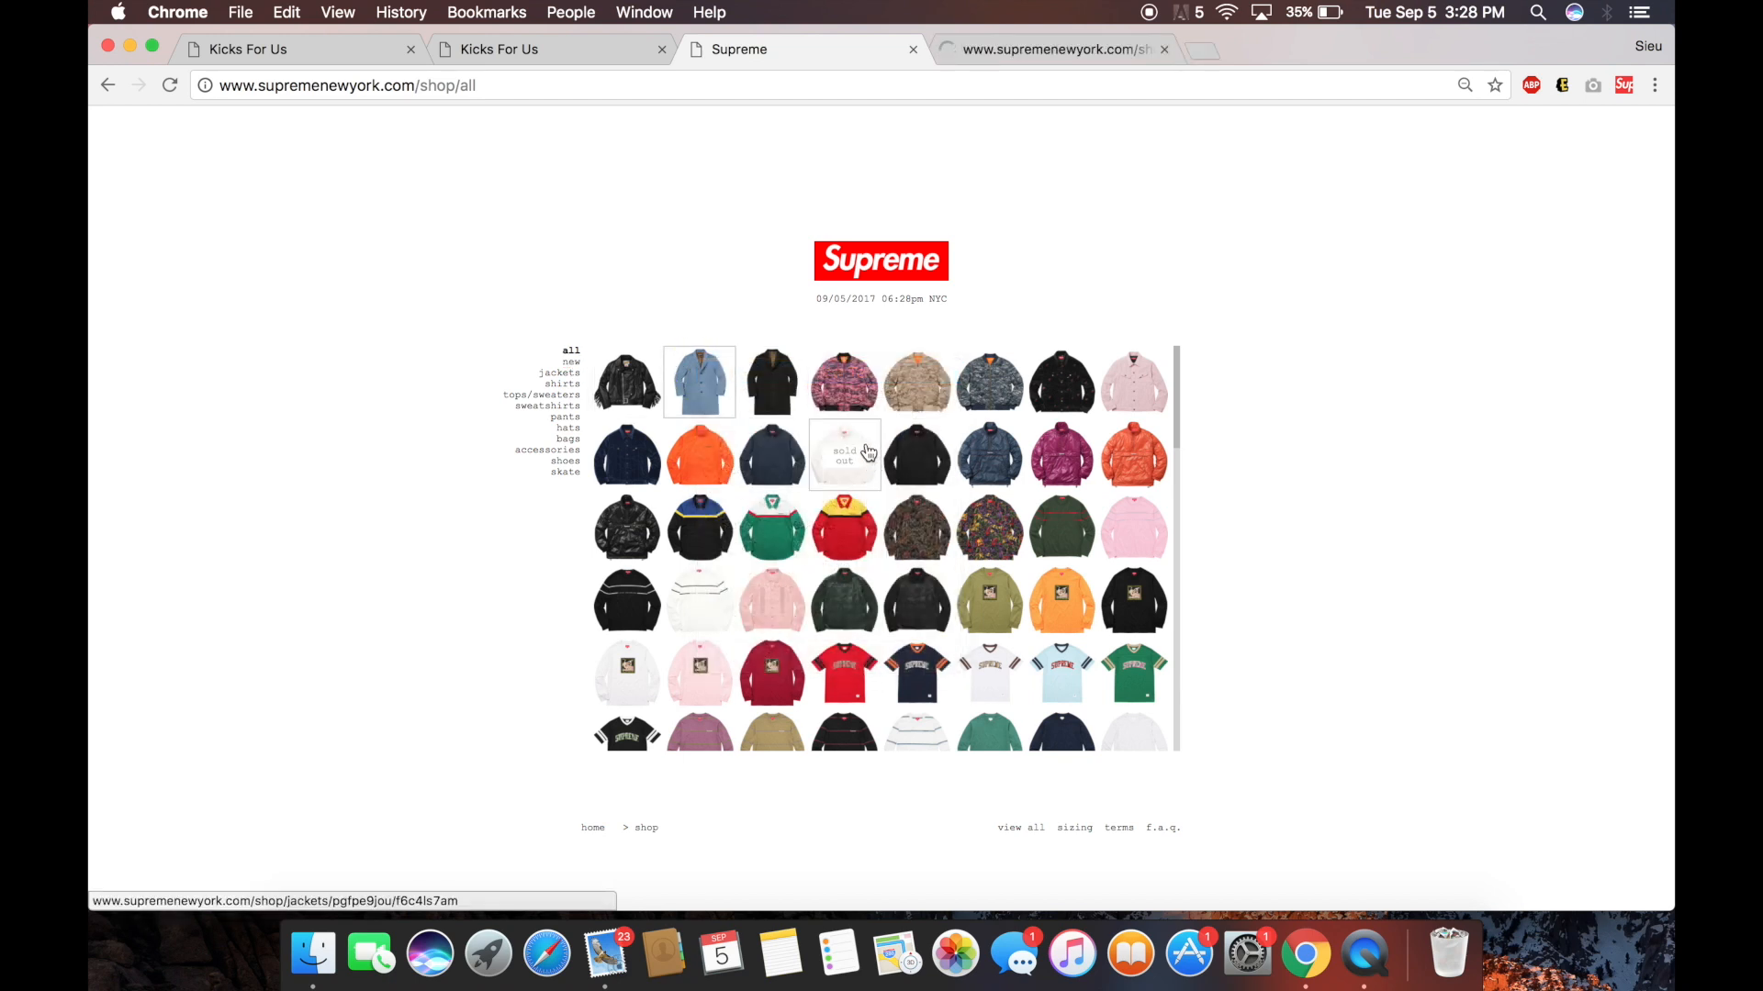
pyautogui.scroll(-1, 987, 530)
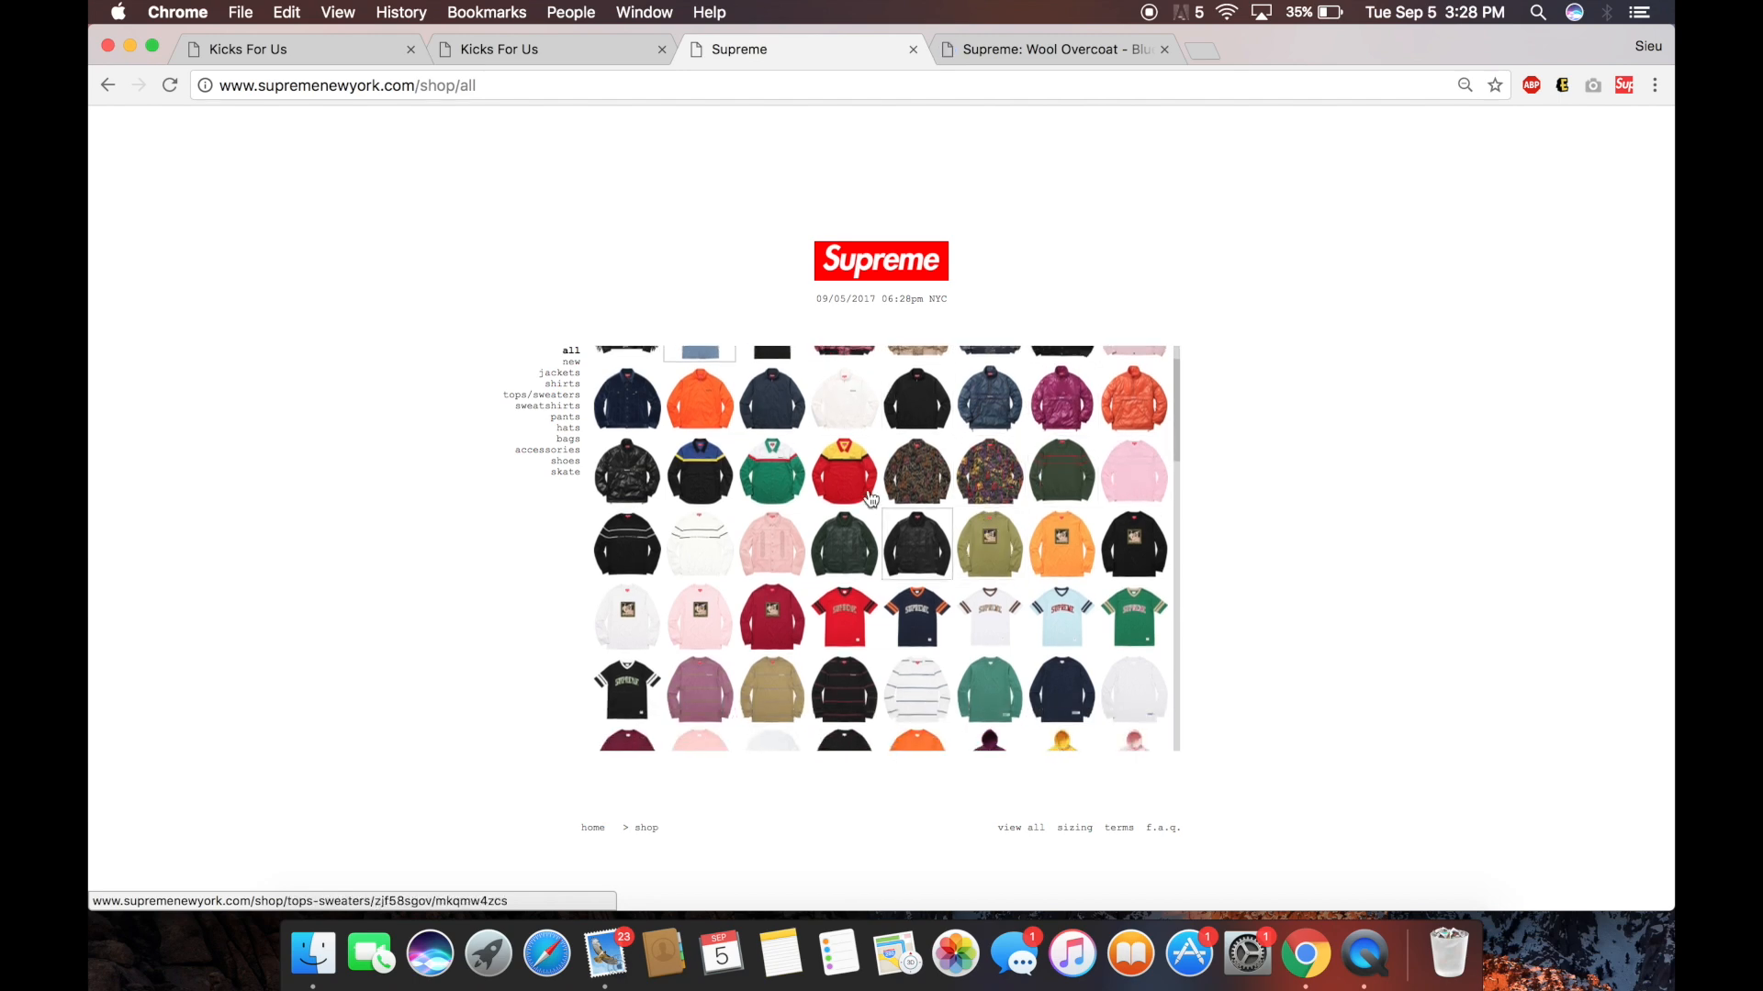
pyautogui.rightClick(771, 521)
pyautogui.click(812, 536)
pyautogui.scroll(-10, 826, 570)
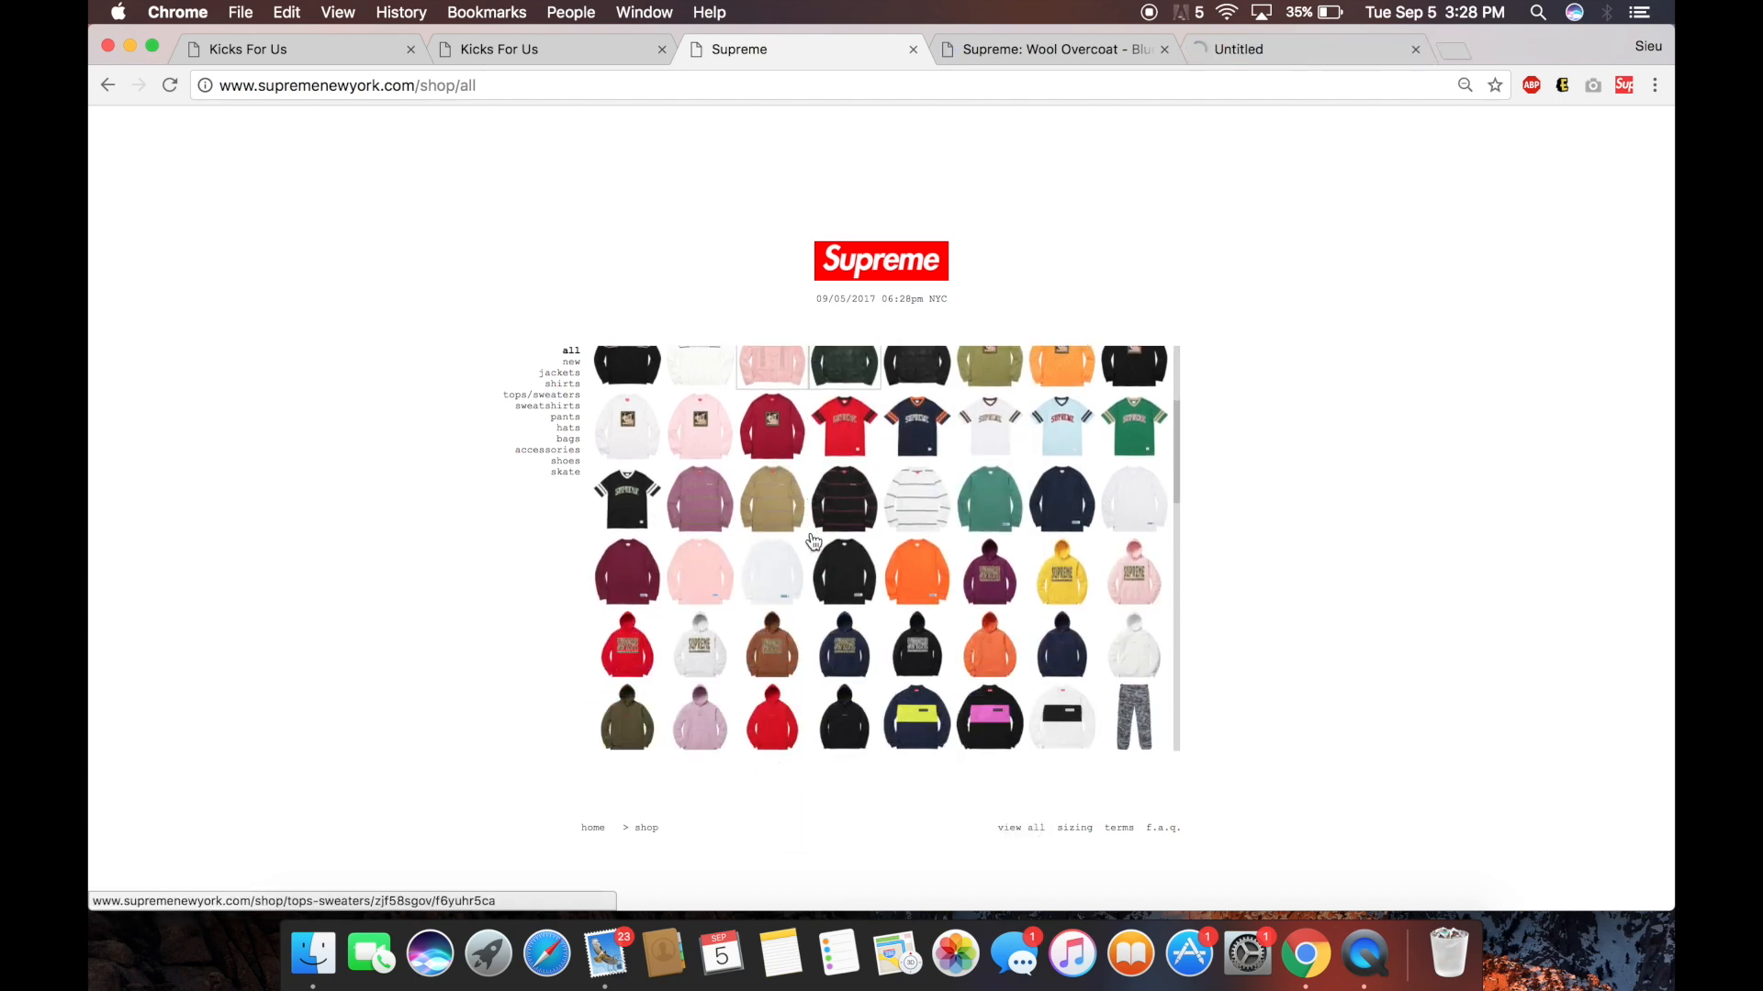
pyautogui.scroll(-3, 870, 659)
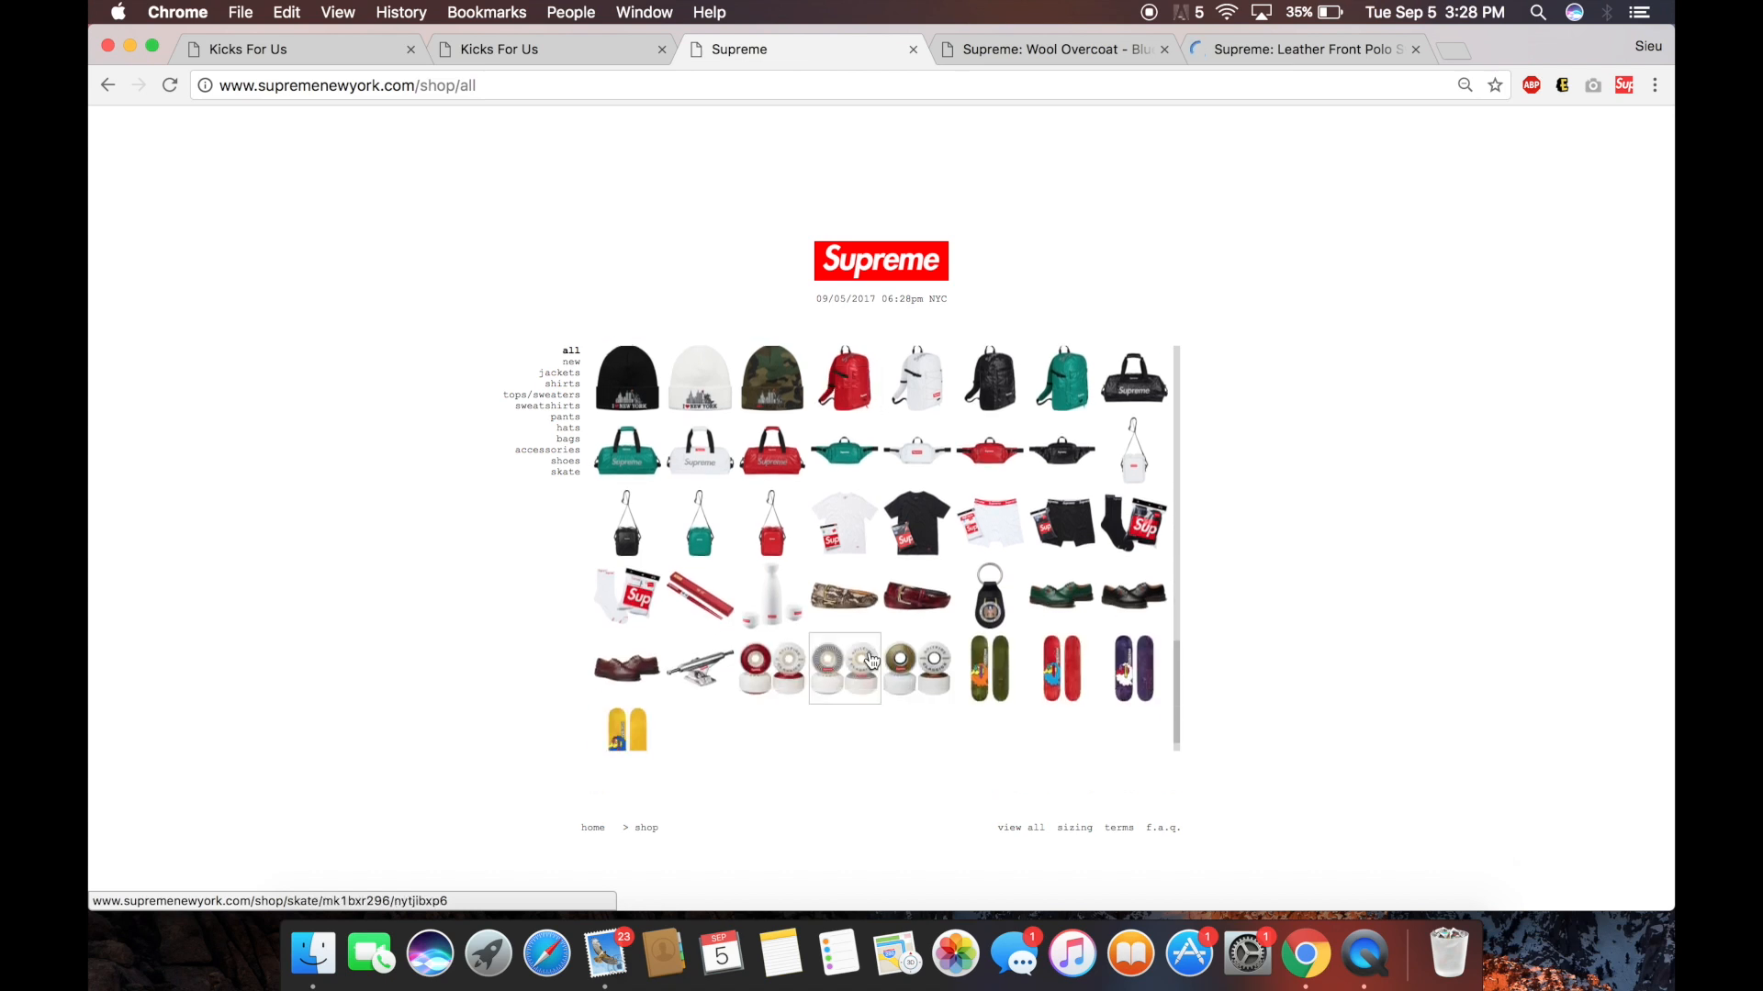
pyautogui.rightClick(1004, 606)
pyautogui.click(1005, 607)
pyautogui.scroll(5, 991, 597)
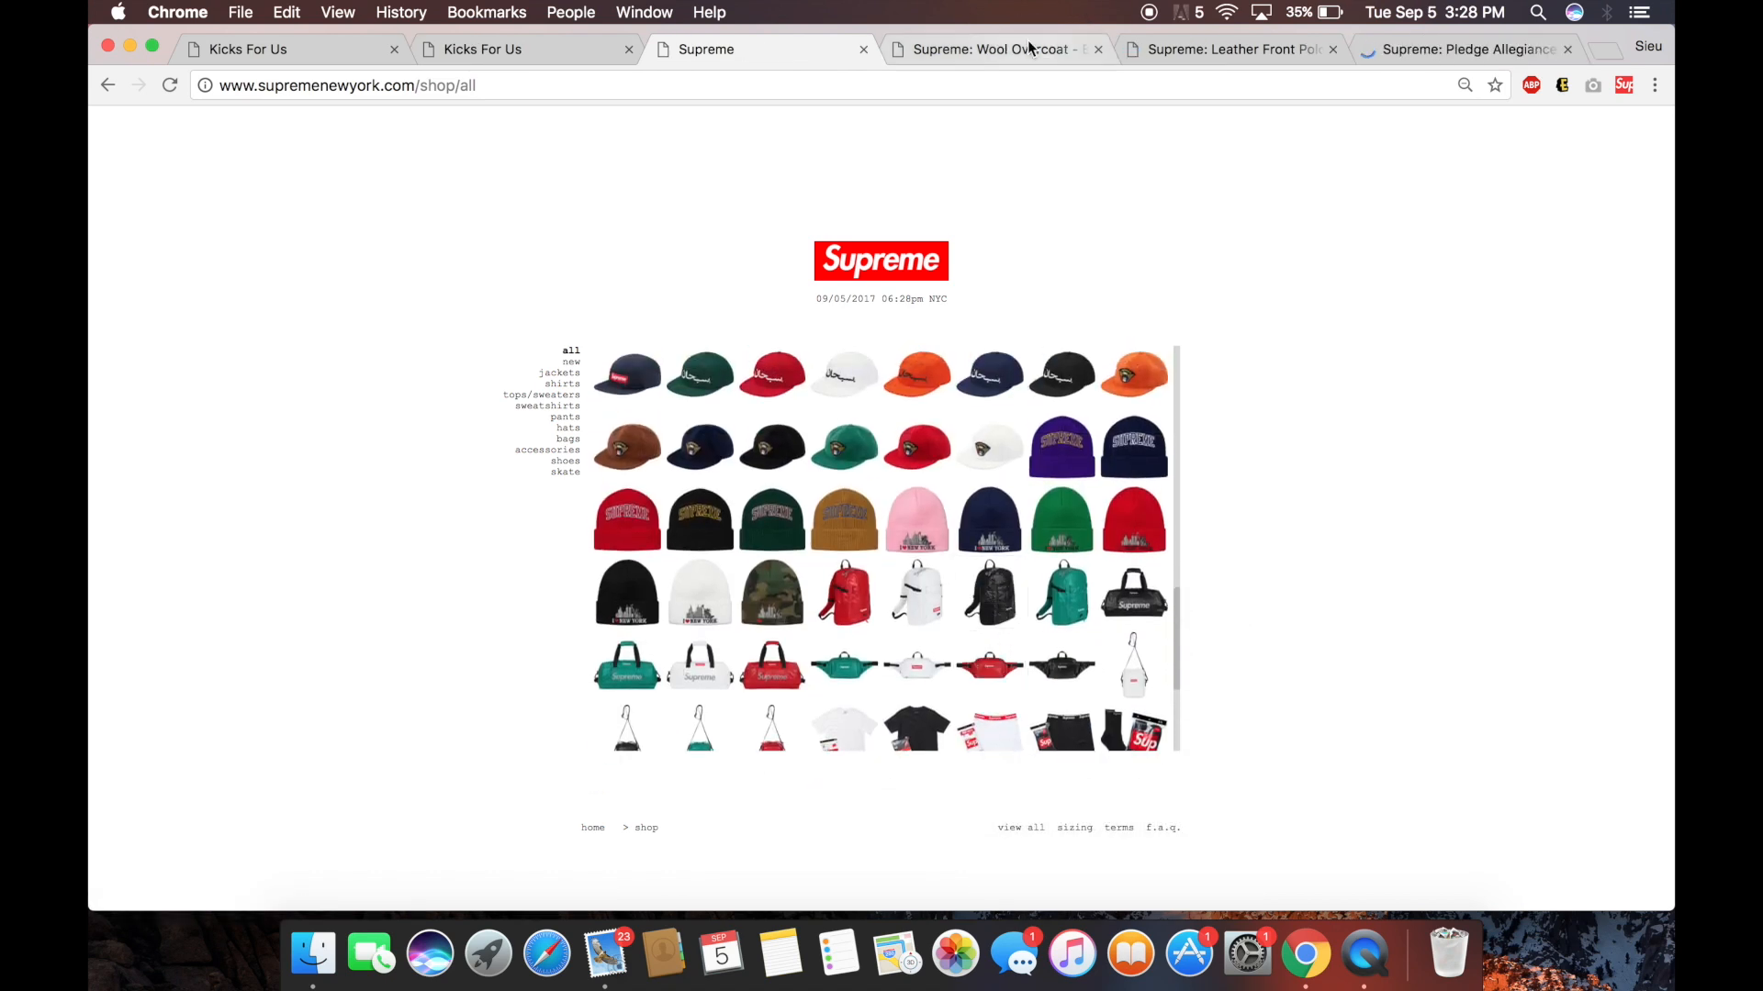
# Look through the three product tabs, ending on the Wool Overcoat page.
pyautogui.click(1027, 46)
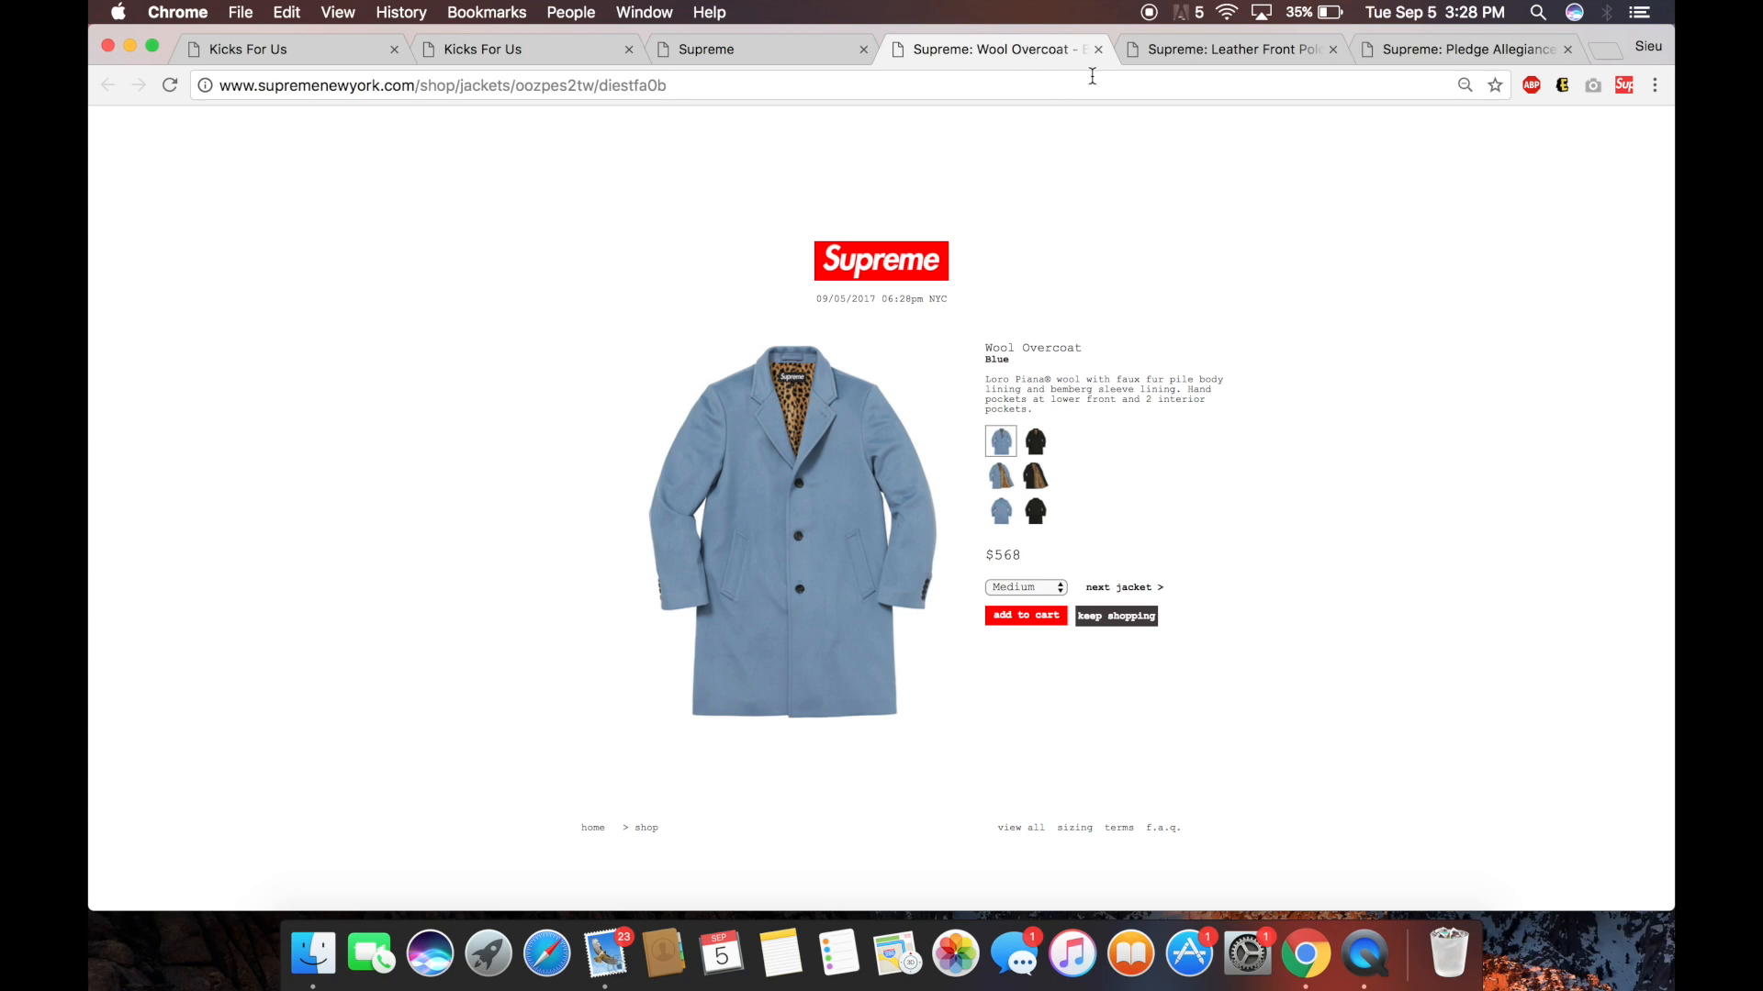
pyautogui.click(1147, 55)
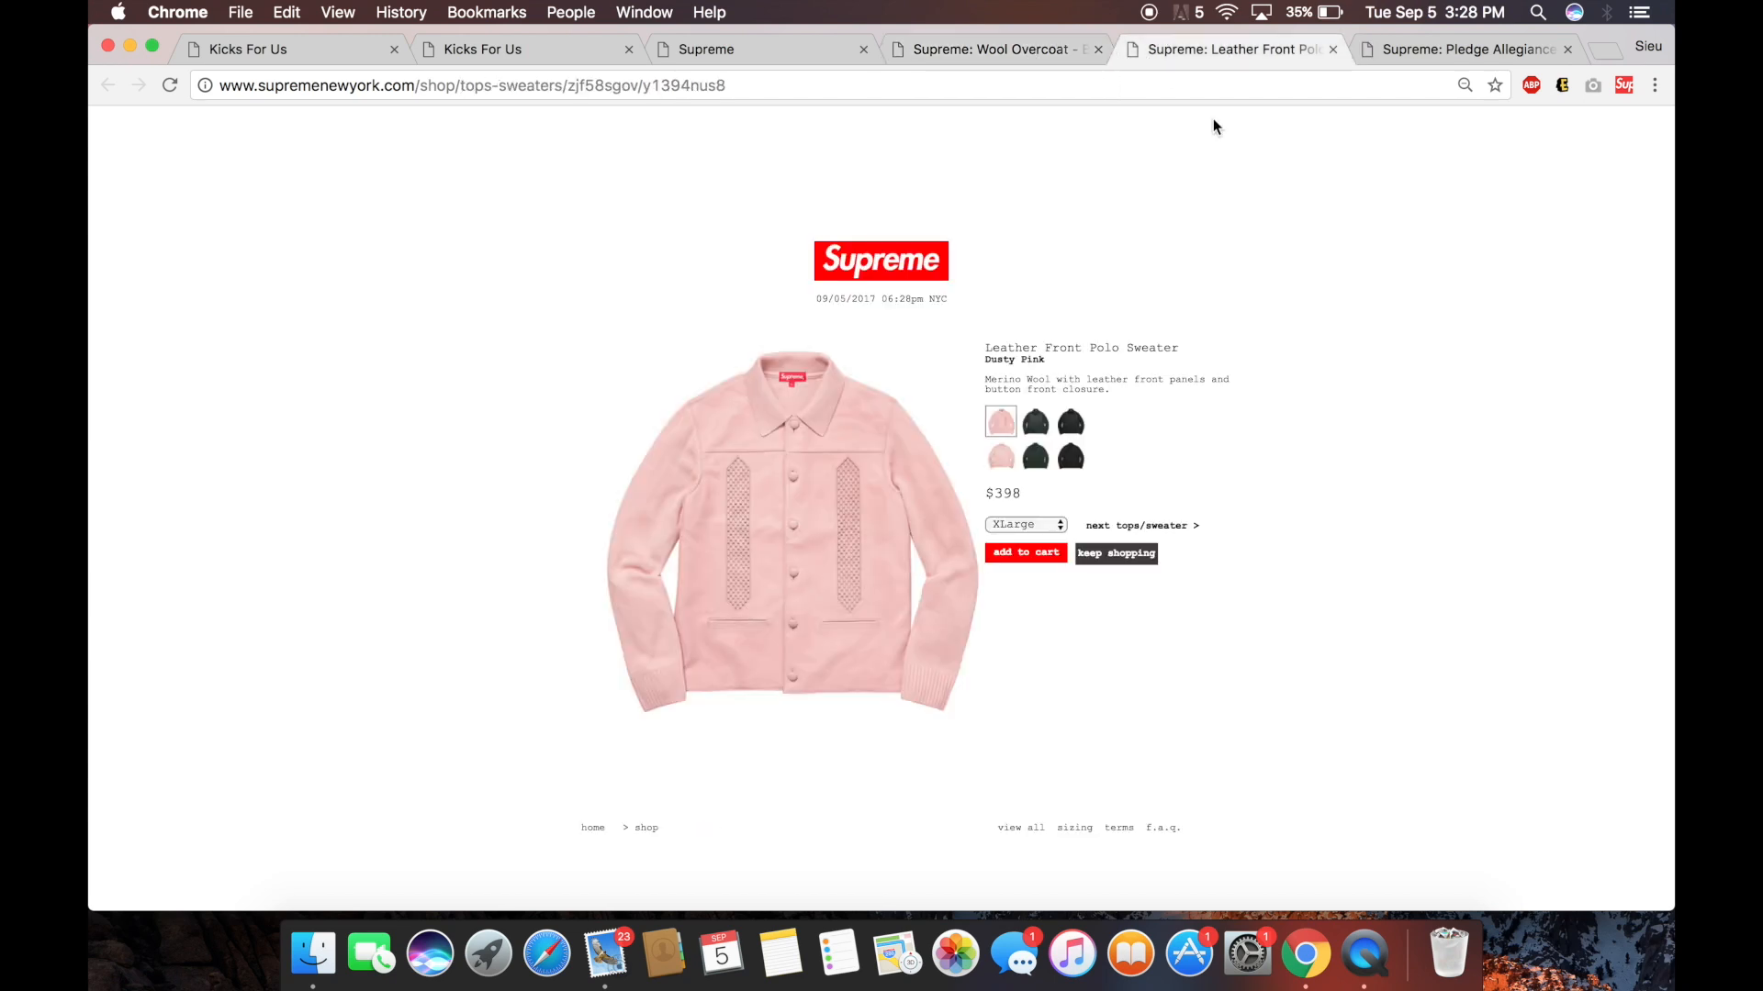
pyautogui.click(1454, 52)
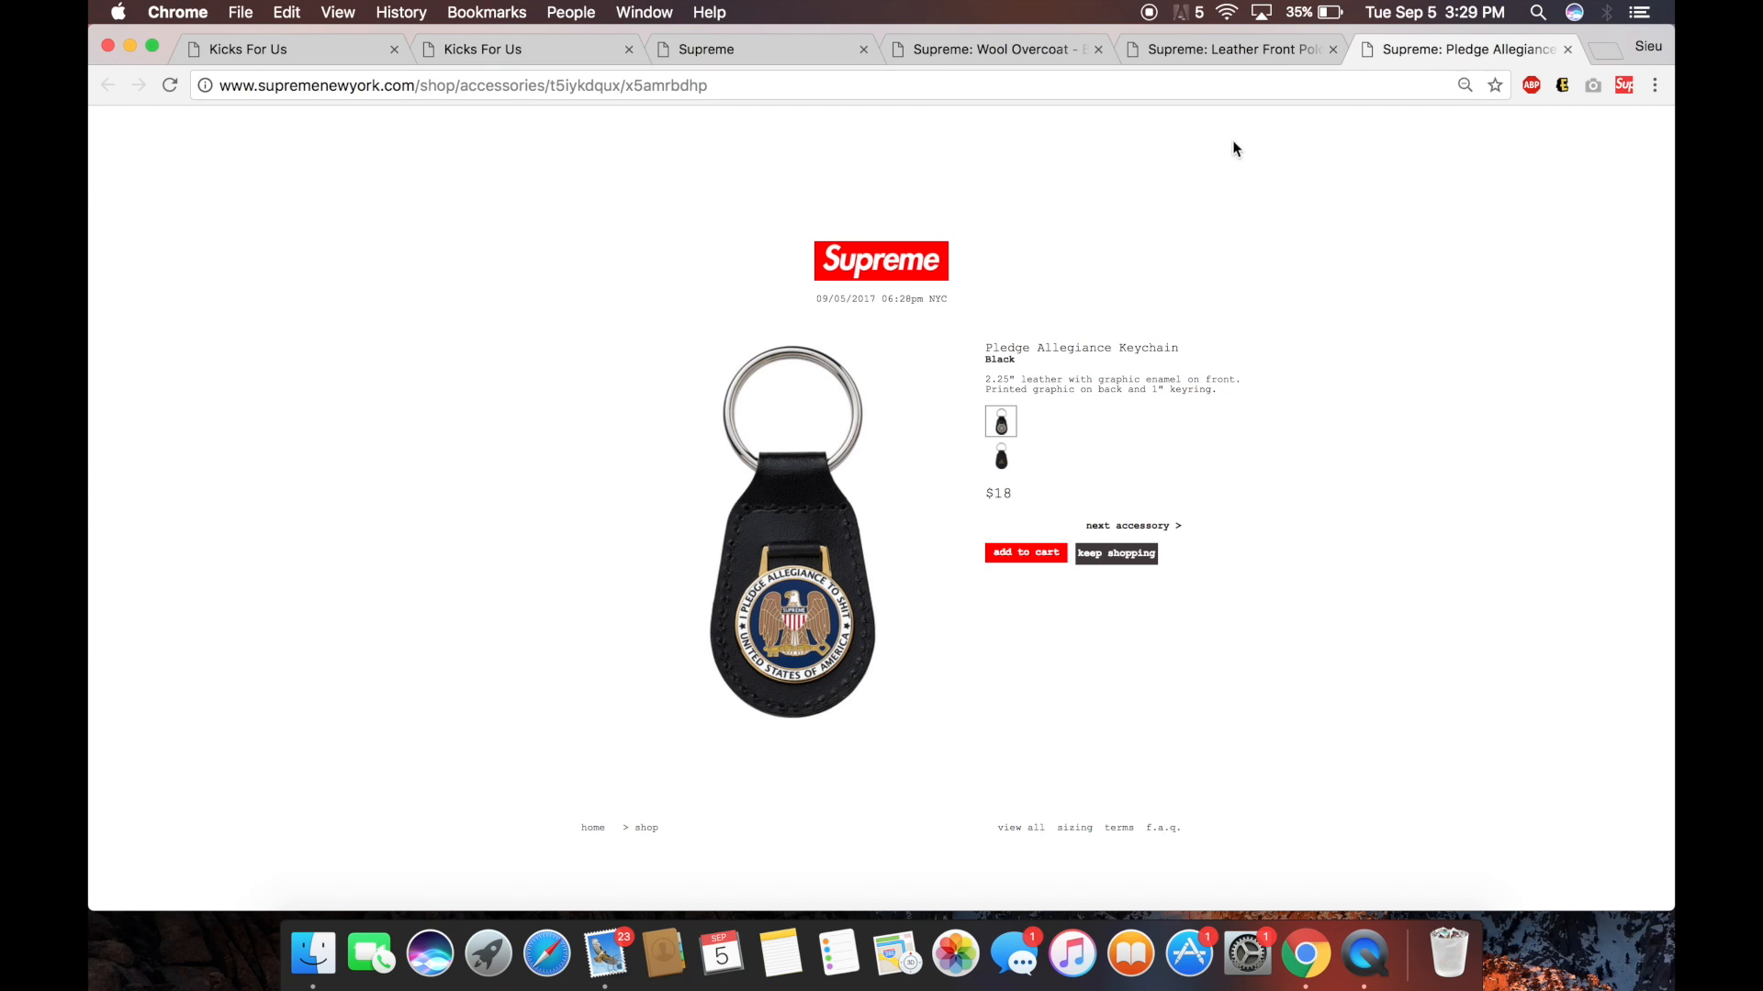
pyautogui.click(1008, 53)
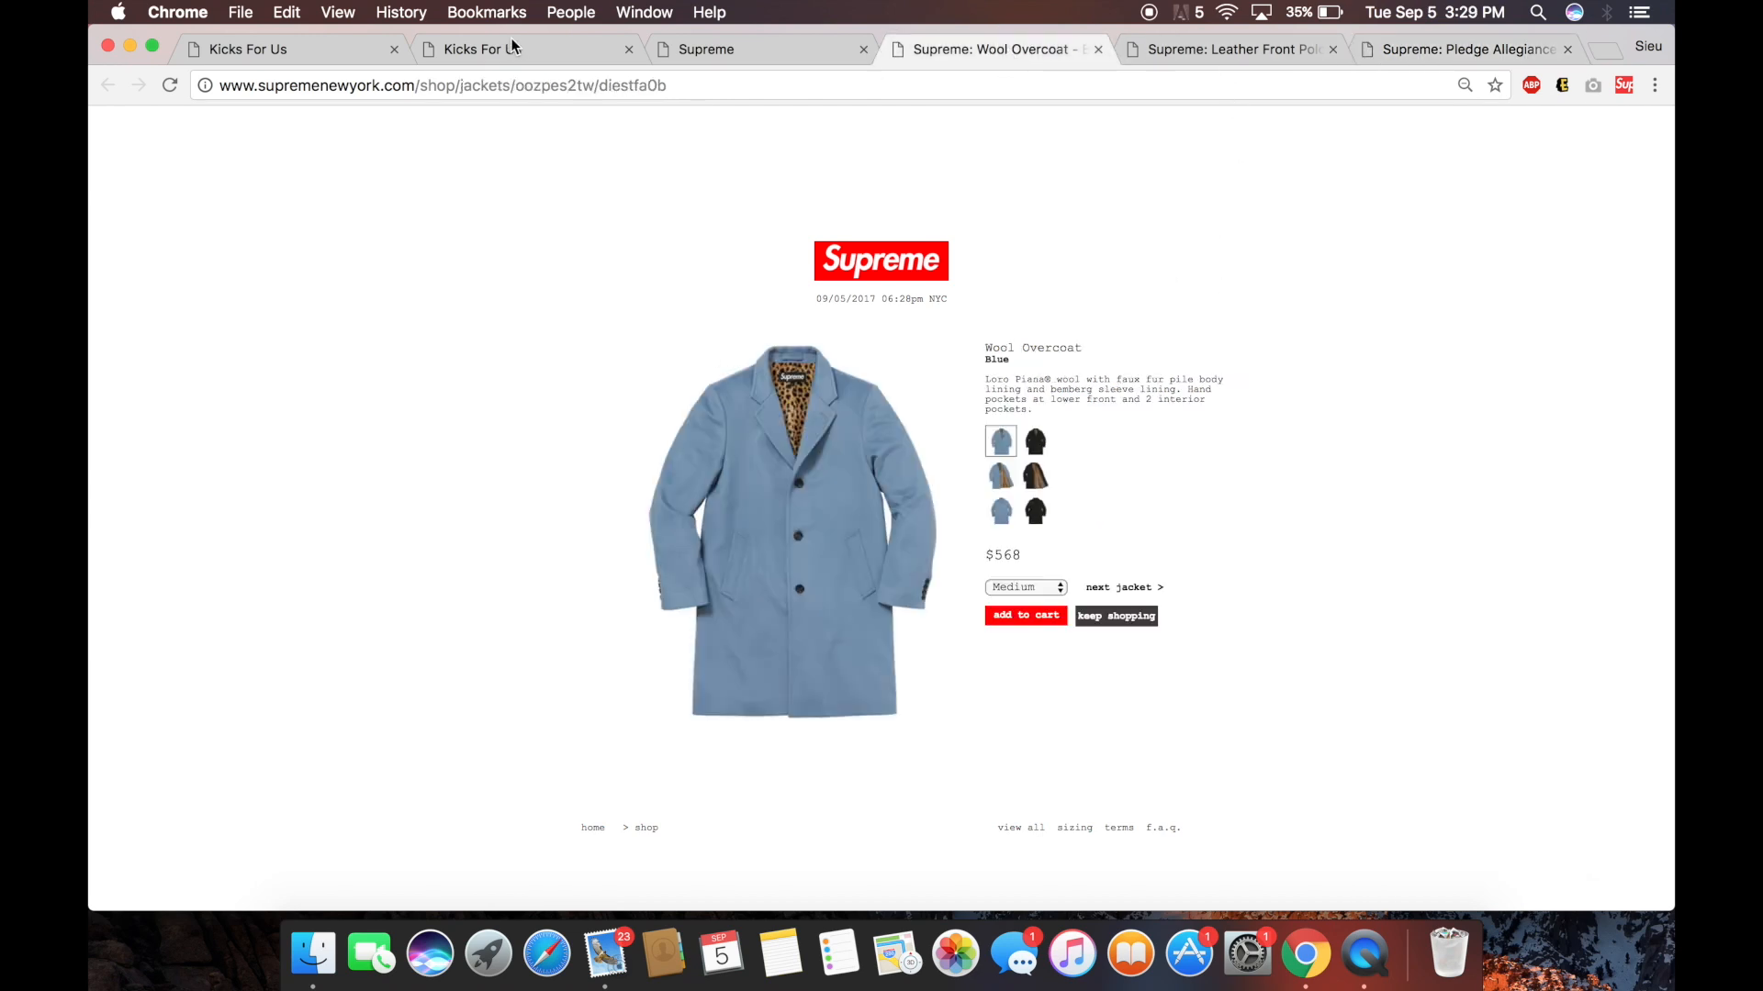
# Select the Wool Overcoat product title, then return to the Kicks For Us bot page.
pyautogui.moveTo(986, 348); pyautogui.dragTo(1096, 346)
pyautogui.moveTo(987, 345); pyautogui.dragTo(1074, 346)
pyautogui.moveTo(1081, 350); pyautogui.dragTo(970, 345)
pyautogui.click(1117, 346)
pyautogui.moveTo(1086, 347); pyautogui.dragTo(968, 342)
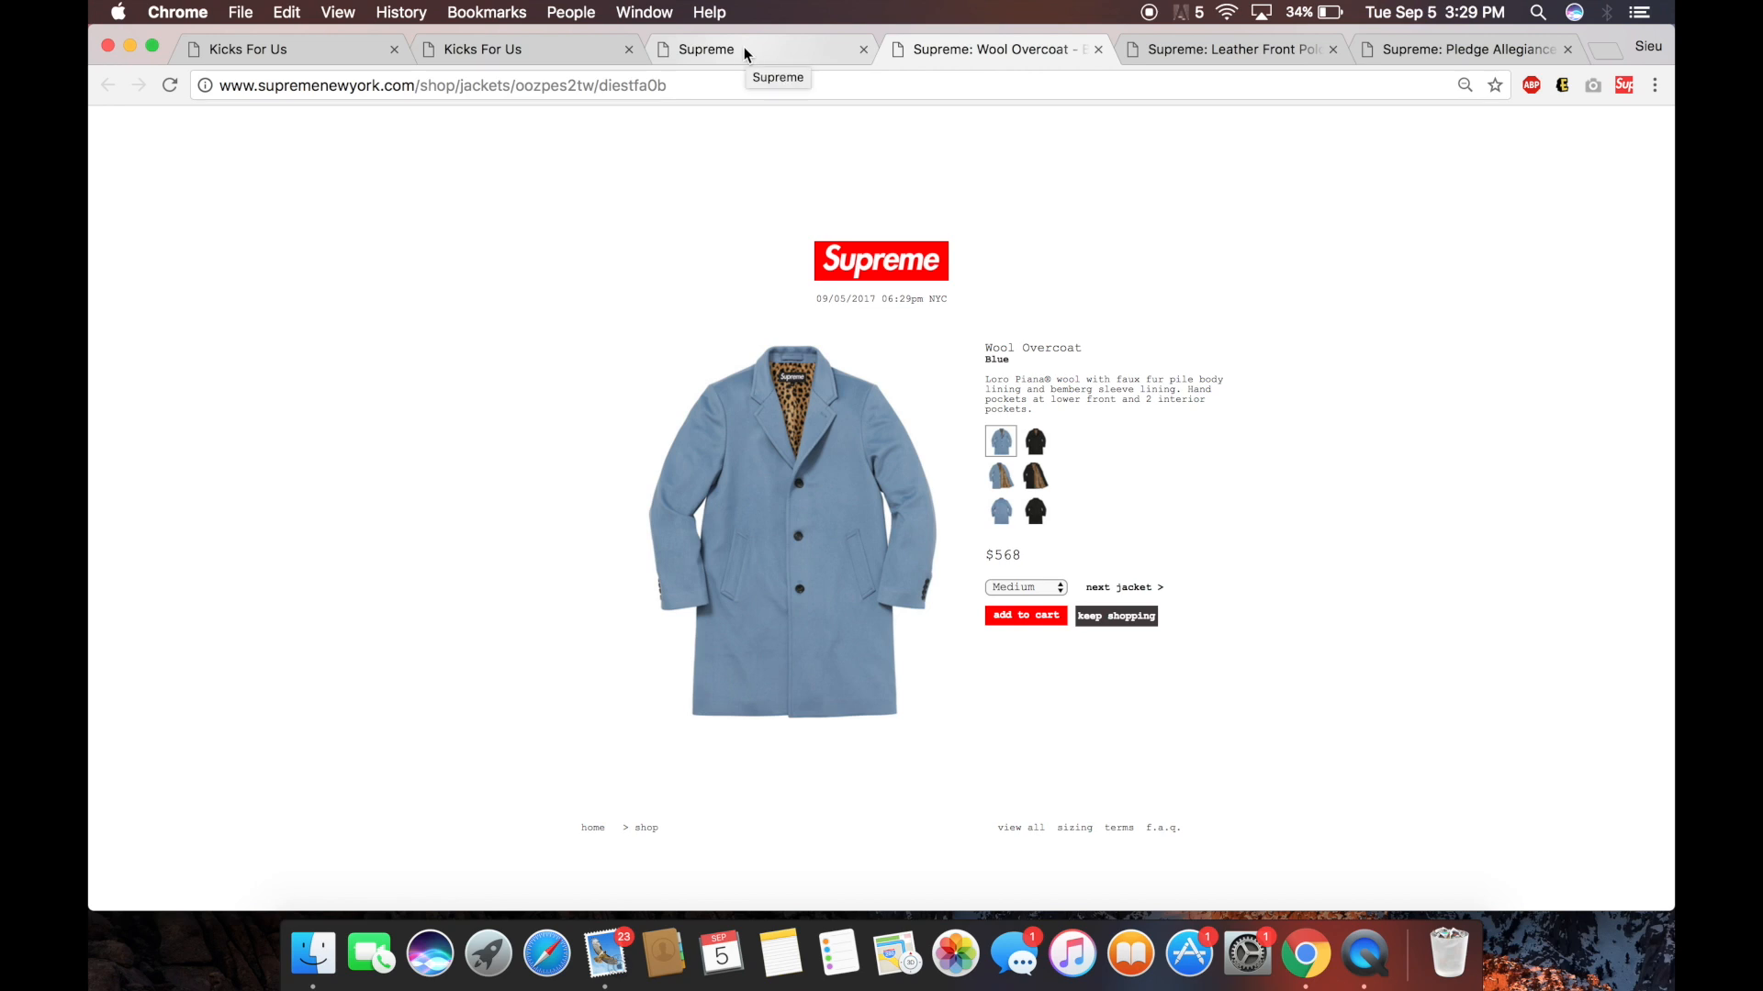
pyautogui.click(625, 42)
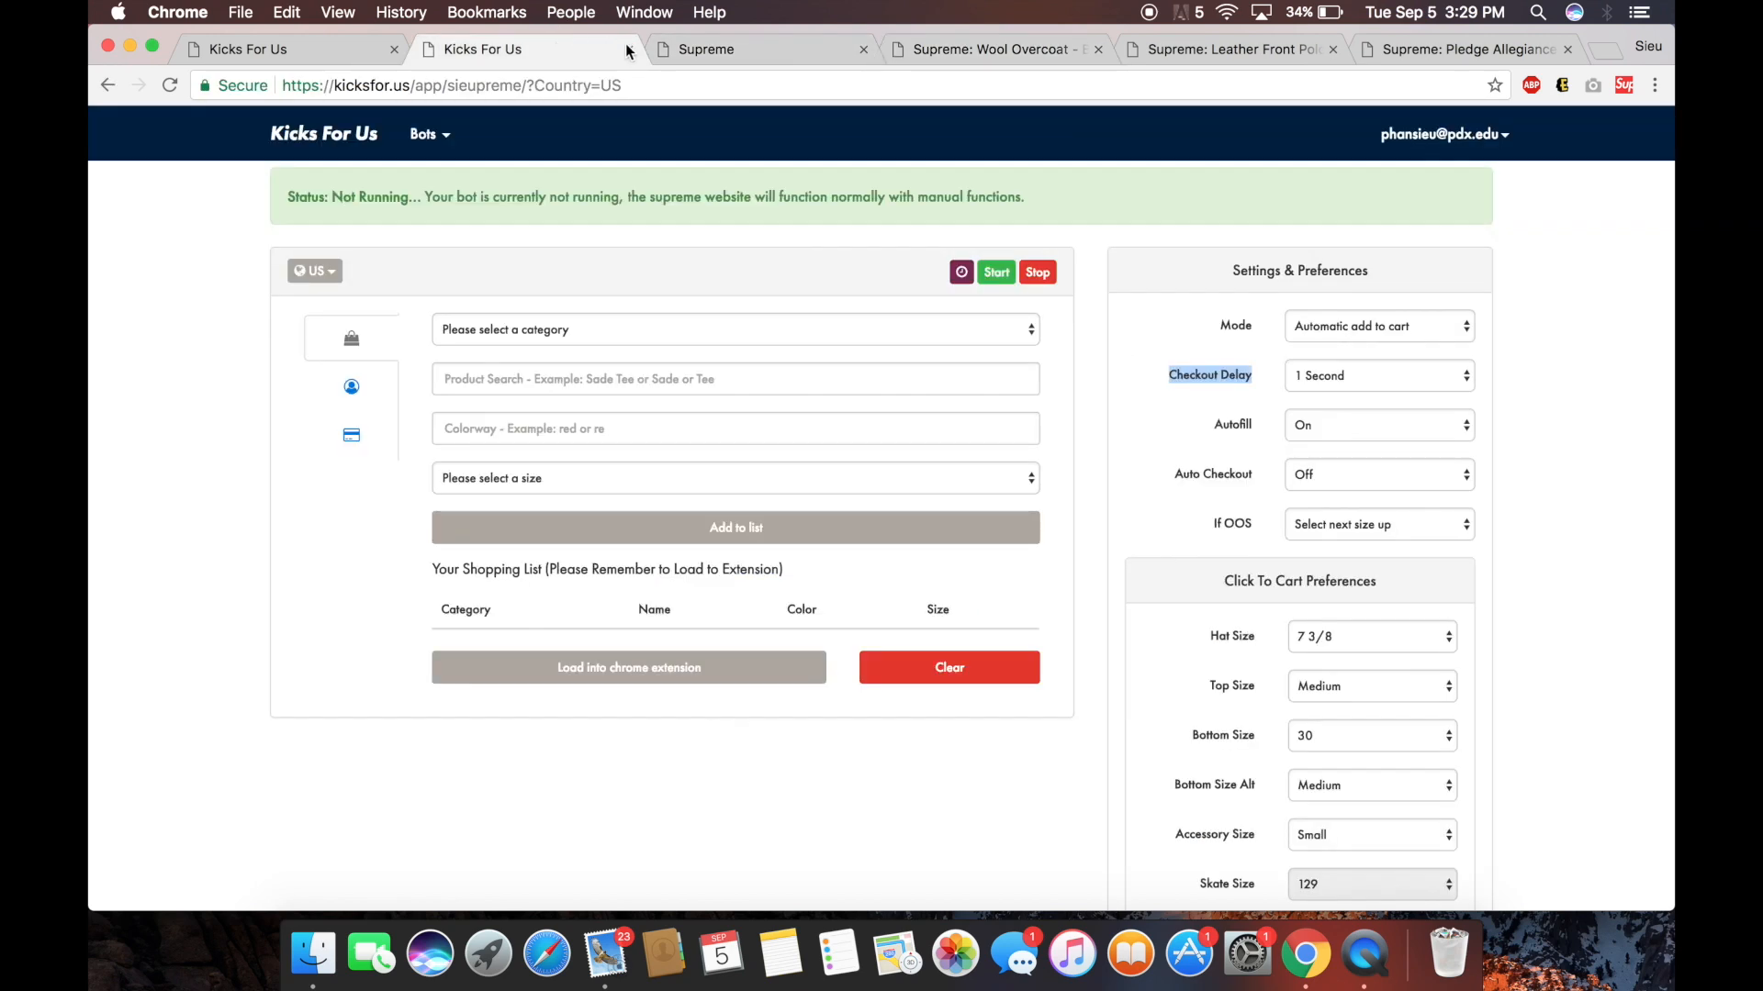
# Fill the item form with keyword 'overcoat', colorway 'blue' and size Medium.
pyautogui.click(688, 386)
pyautogui.write('overcoat')
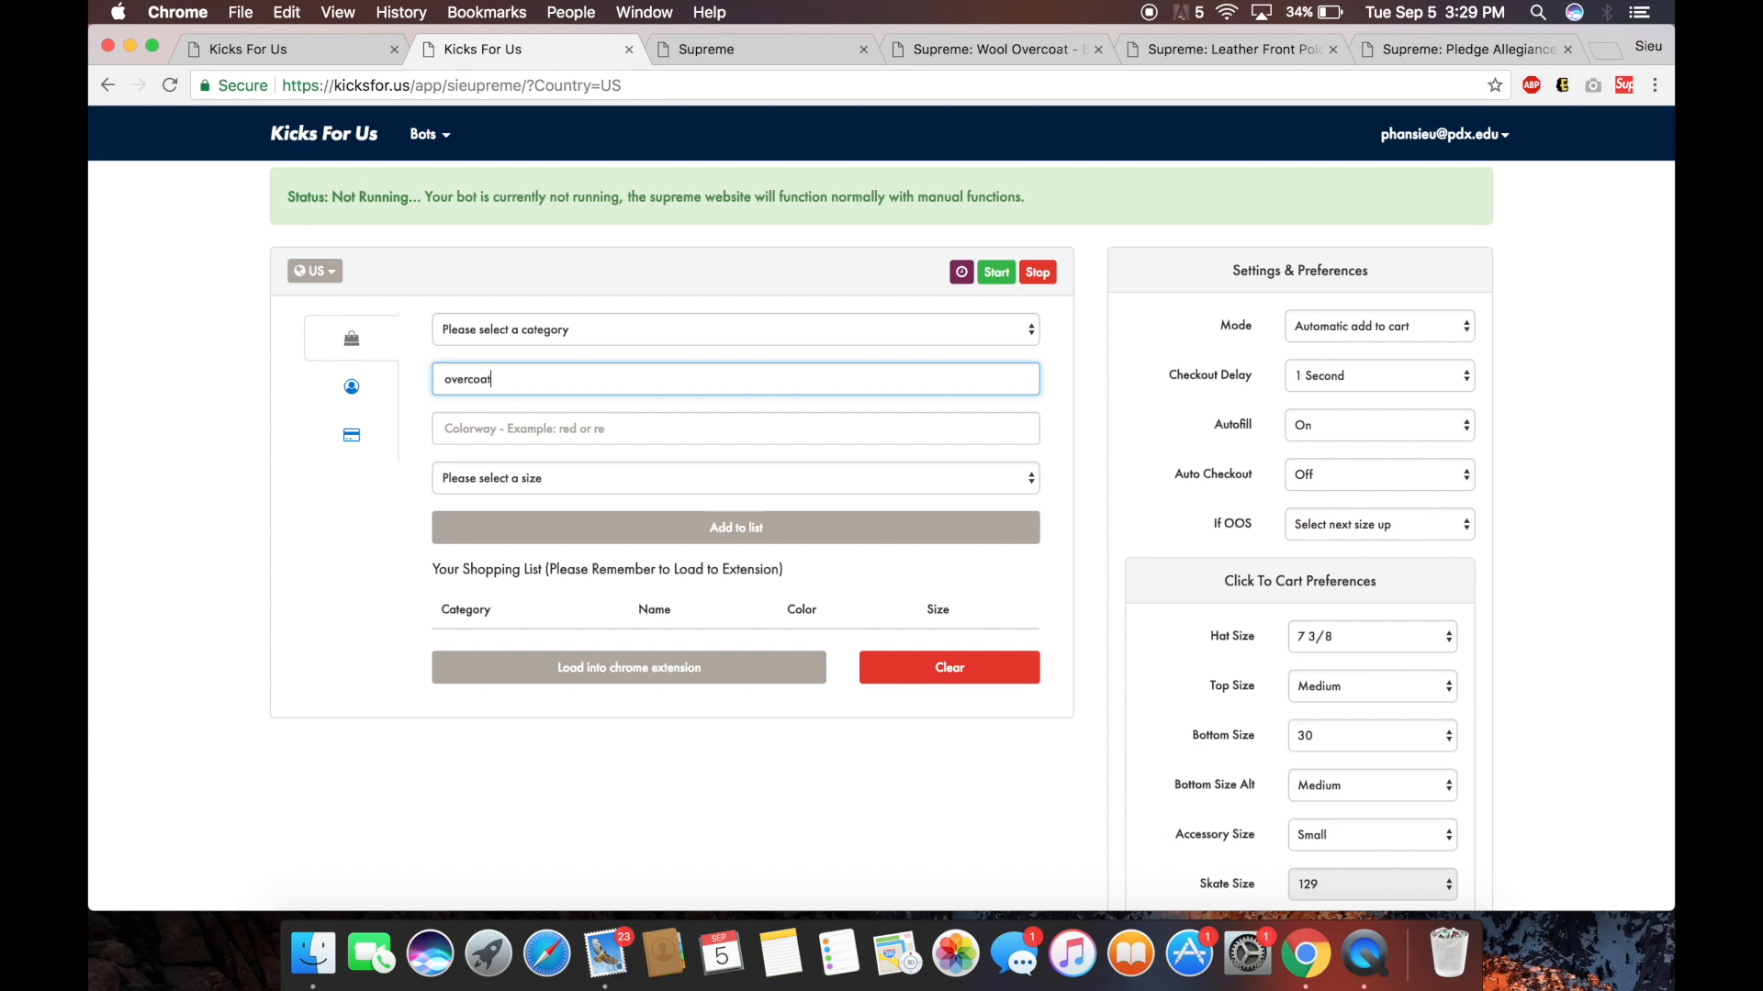
pyautogui.click(682, 341)
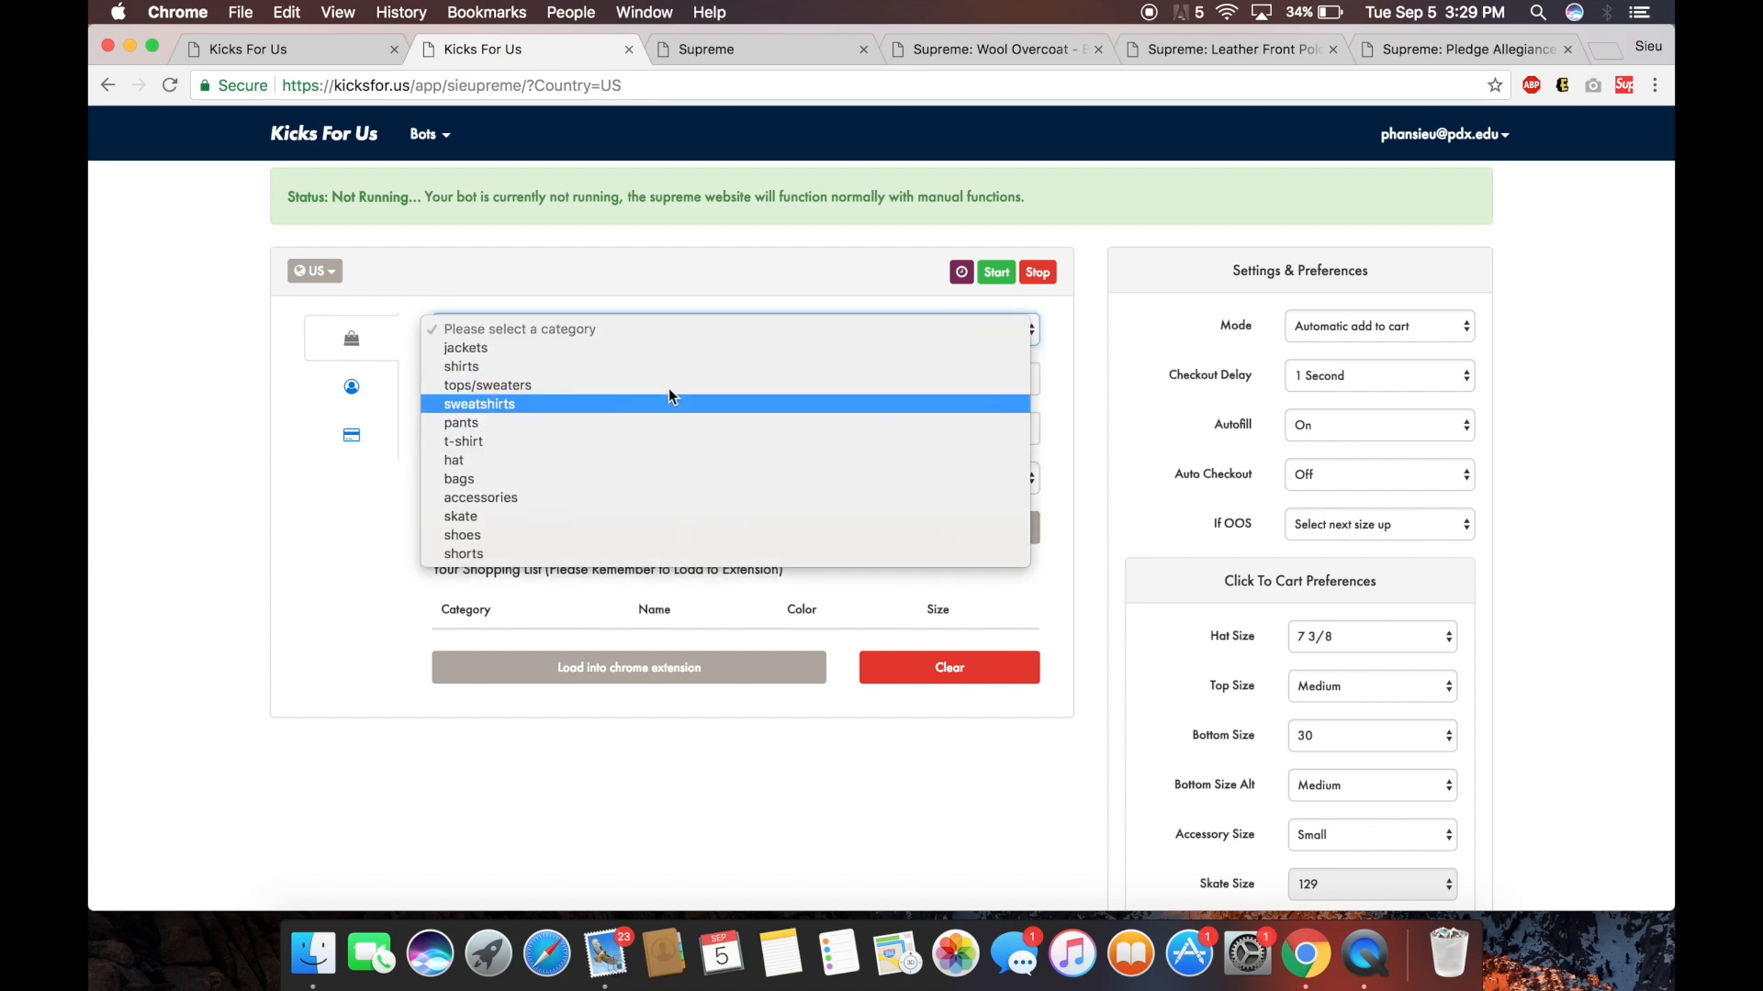
pyautogui.click(322, 492)
pyautogui.click(545, 426)
pyautogui.write('blue')
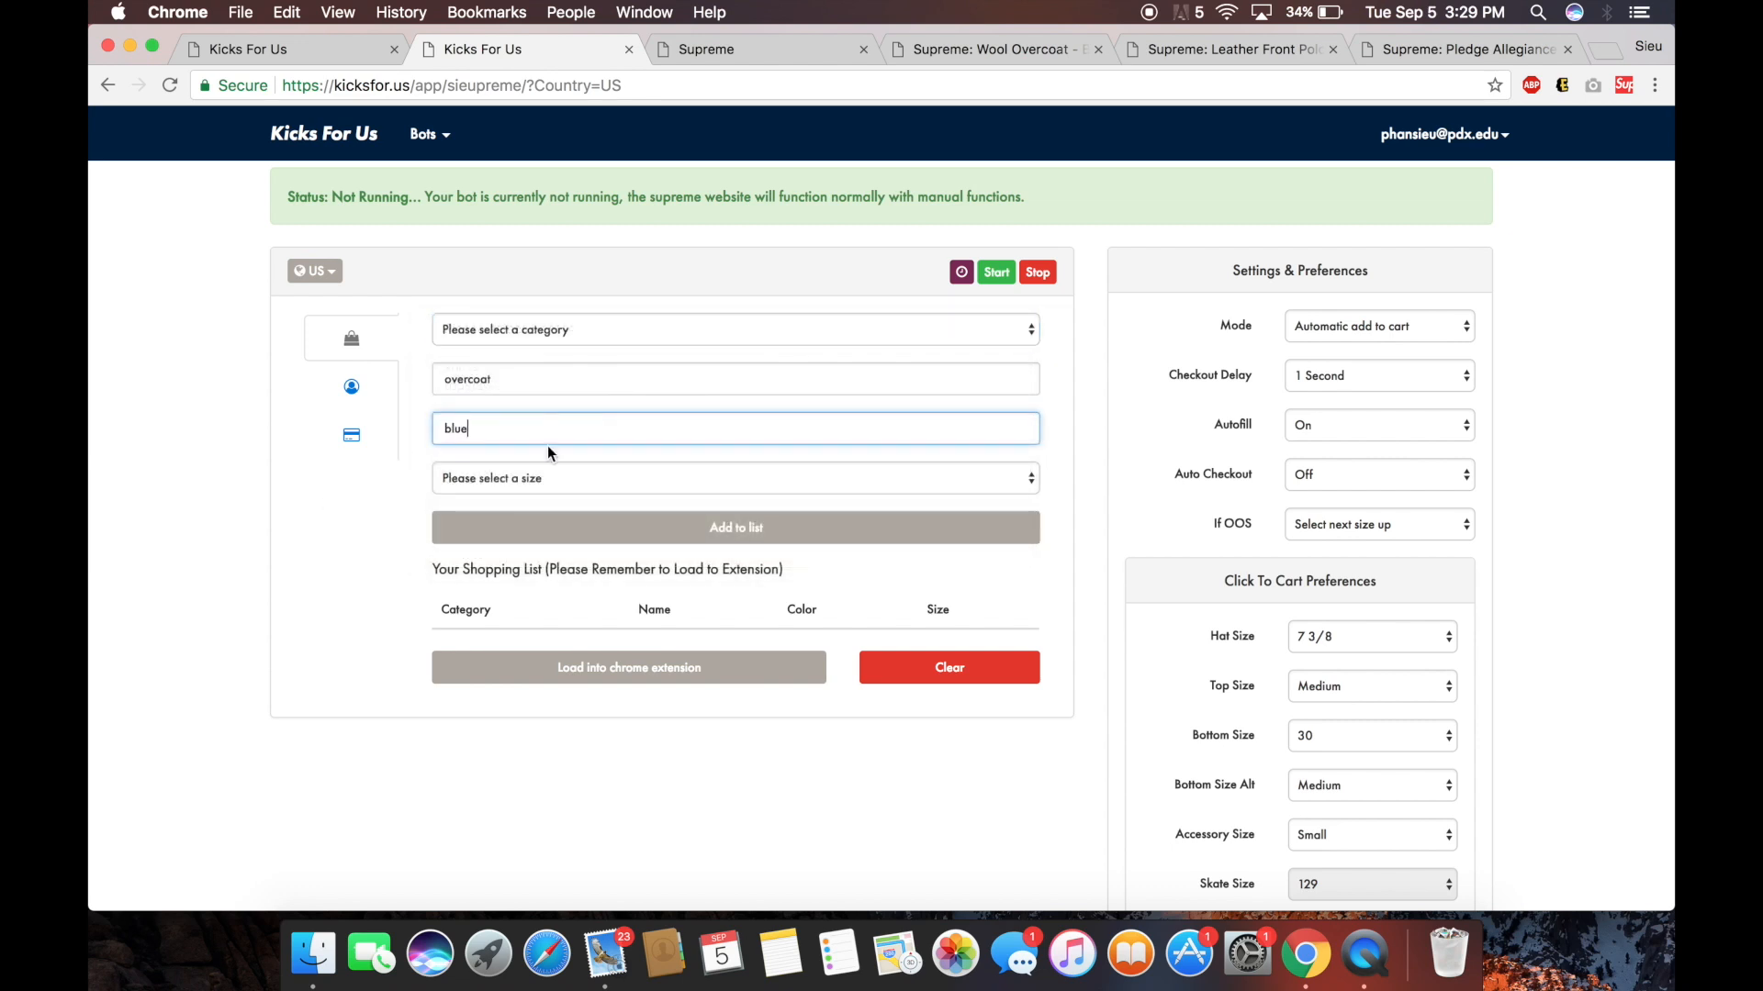
pyautogui.click(551, 470)
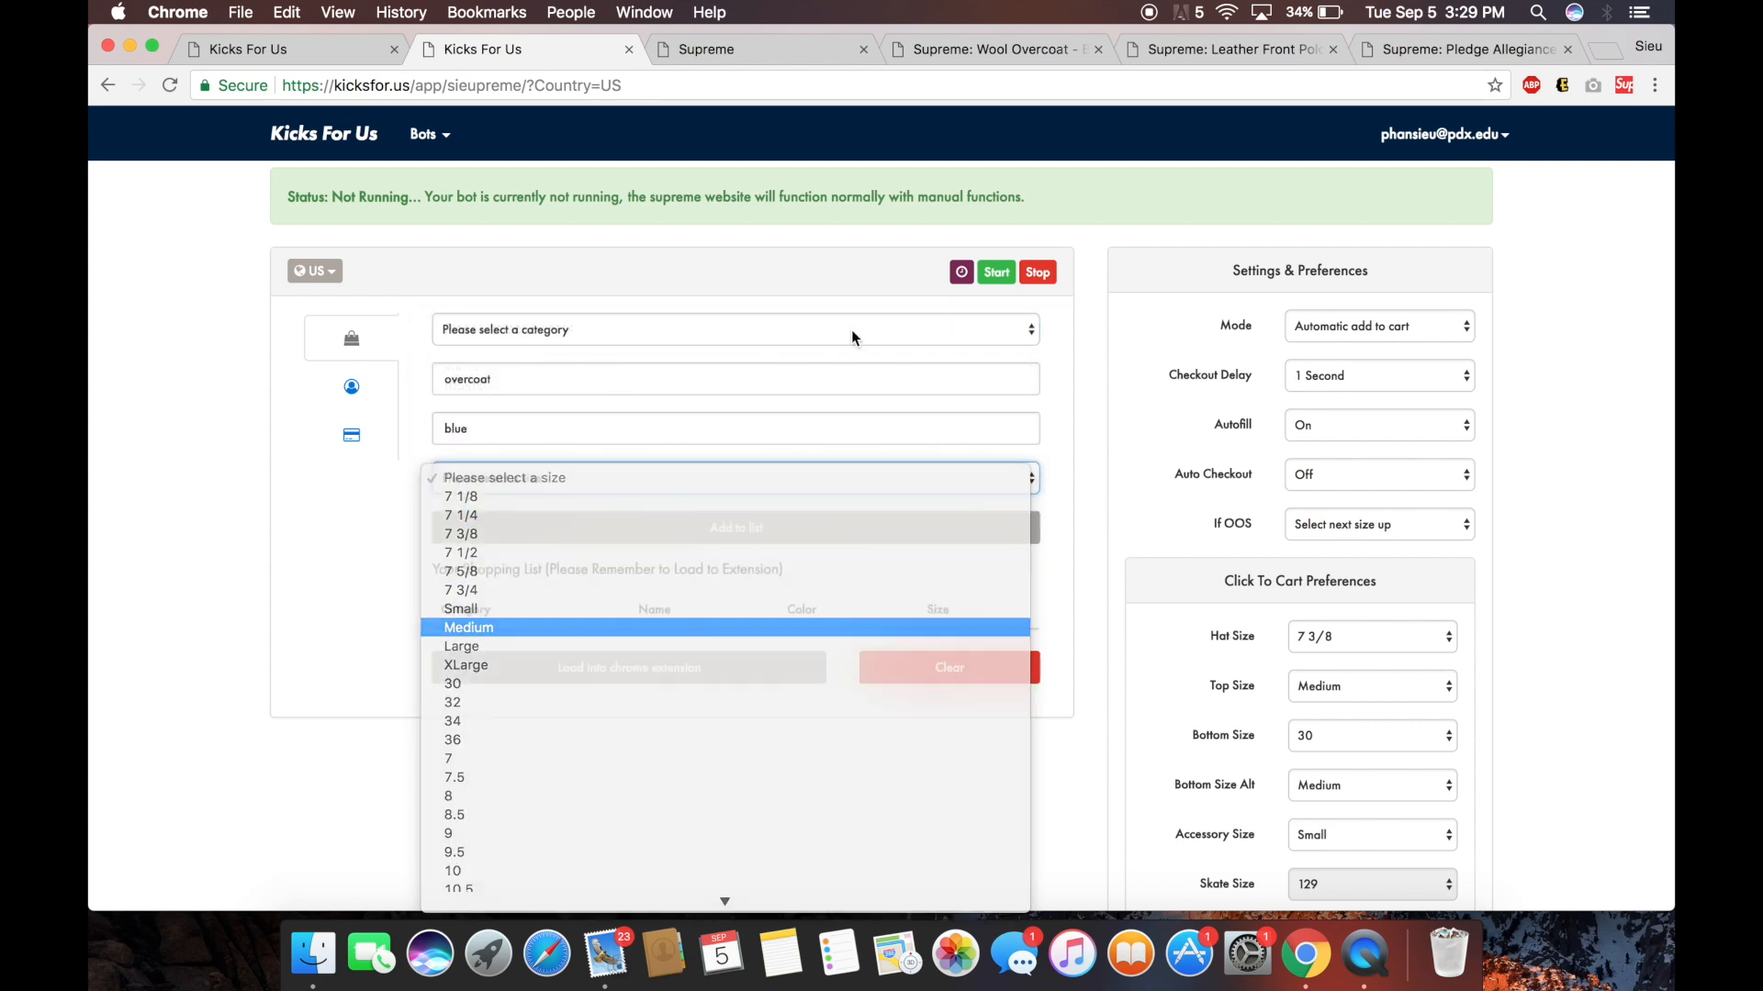
pyautogui.click(562, 627)
# Add the blue Medium overcoat to the list, load it into the extension, and start the bot.
pyautogui.click(1028, 48)
pyautogui.click(525, 54)
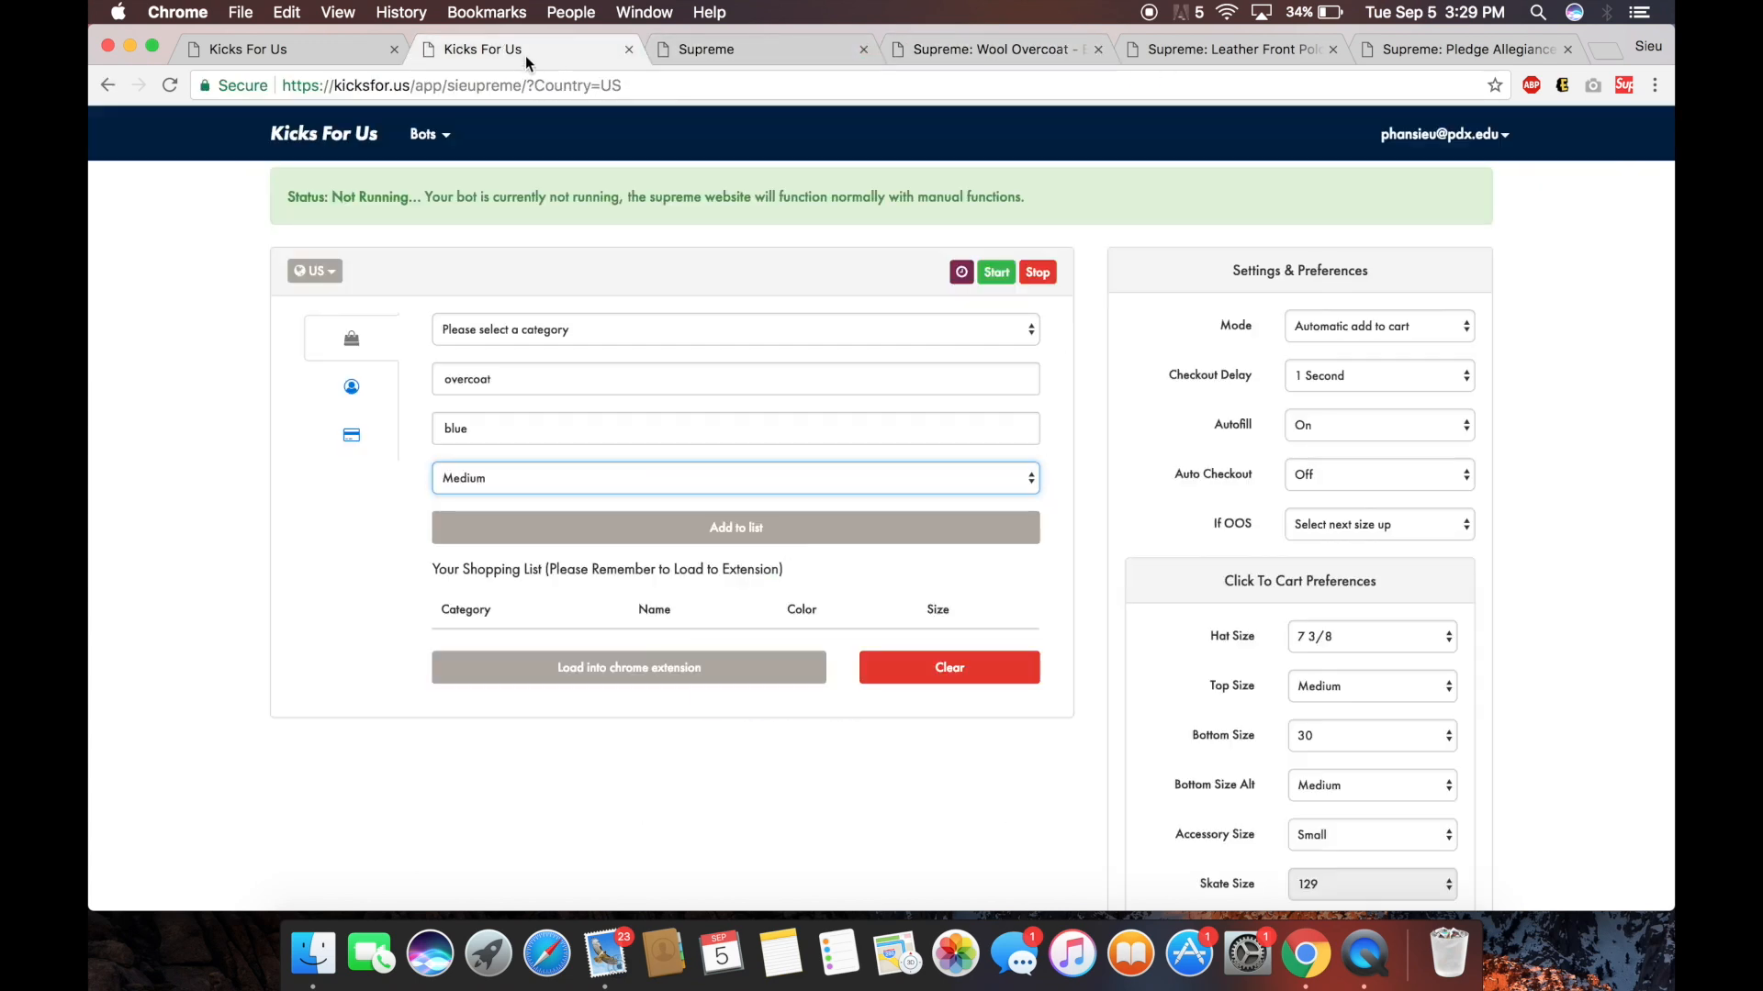
pyautogui.click(809, 533)
pyautogui.click(697, 716)
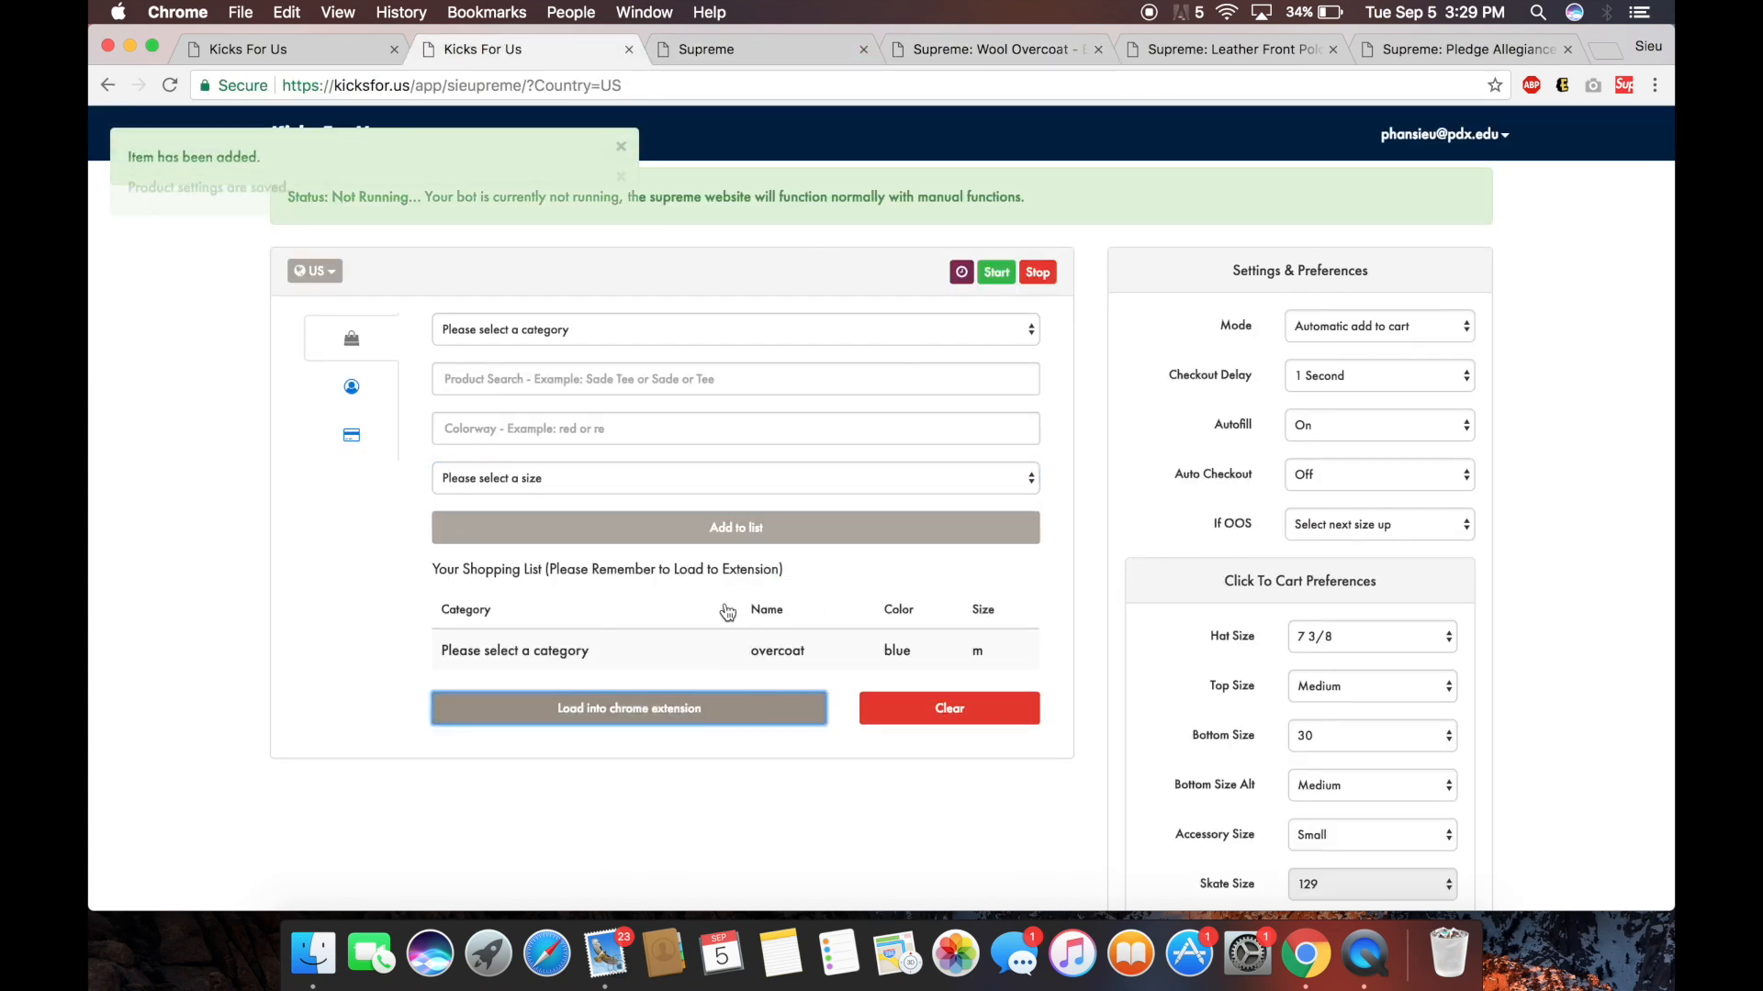
pyautogui.click(996, 273)
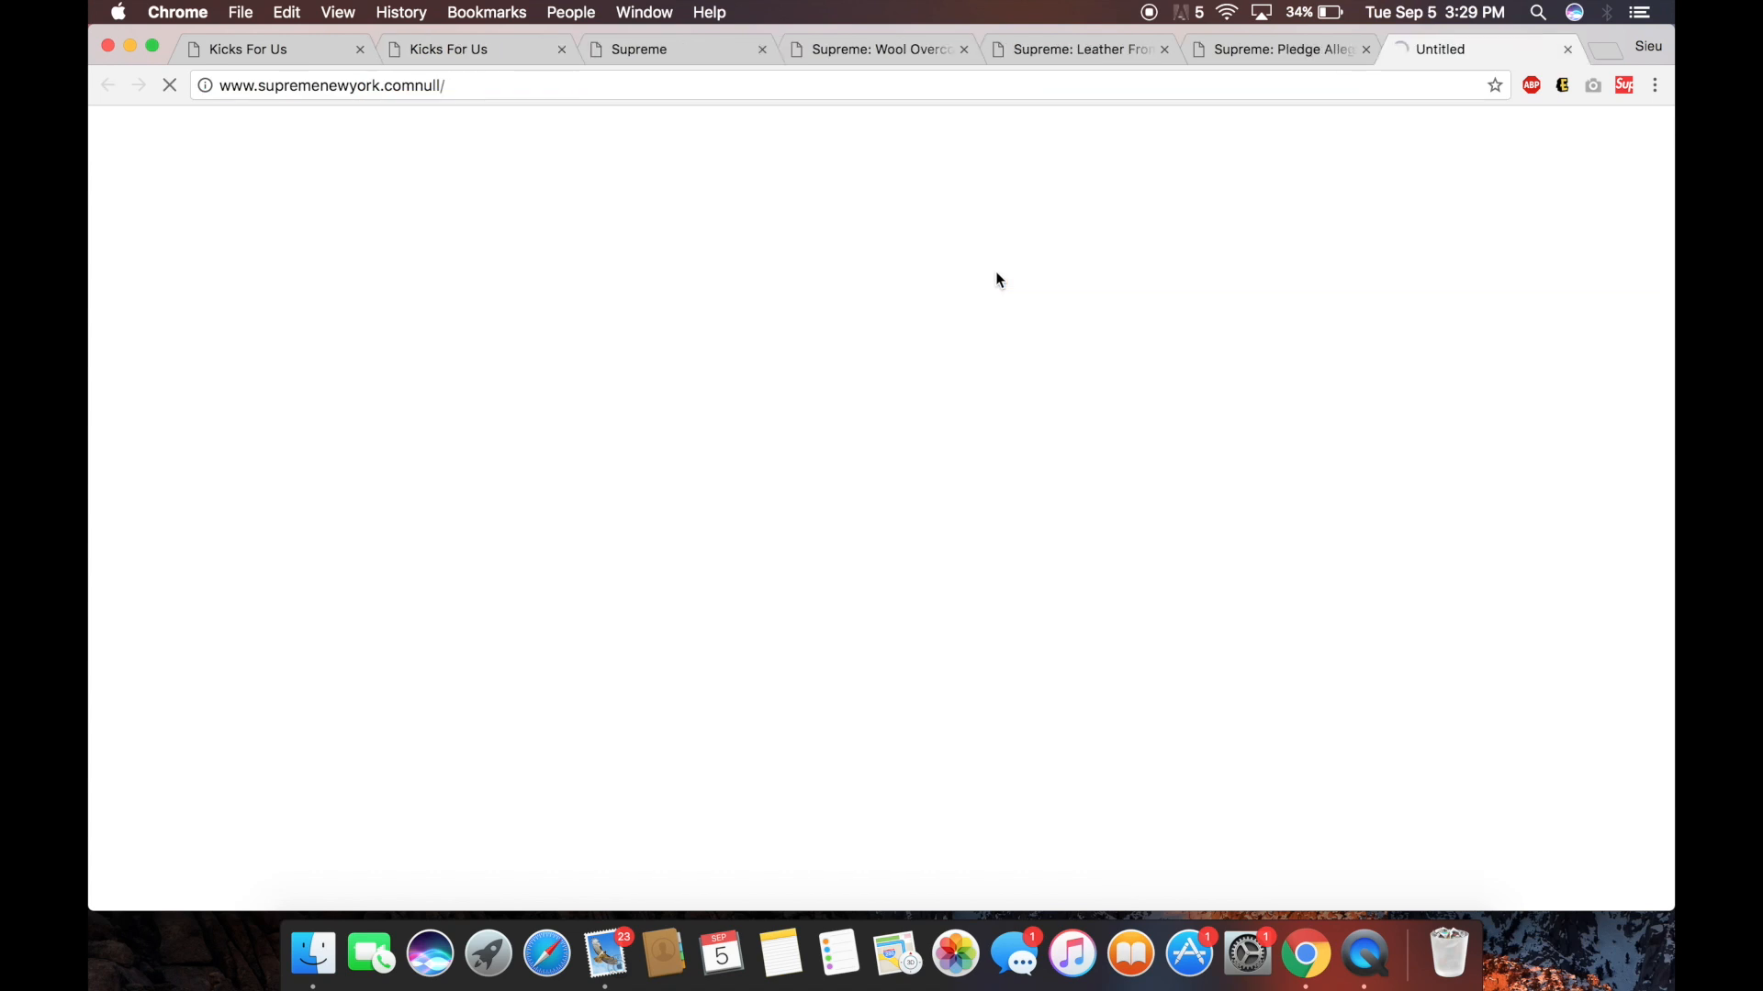
# Close the search.frontier.com tab and the stray Person 1 window, then stop the bot.
pyautogui.moveTo(451, 86); pyautogui.dragTo(351, 86)
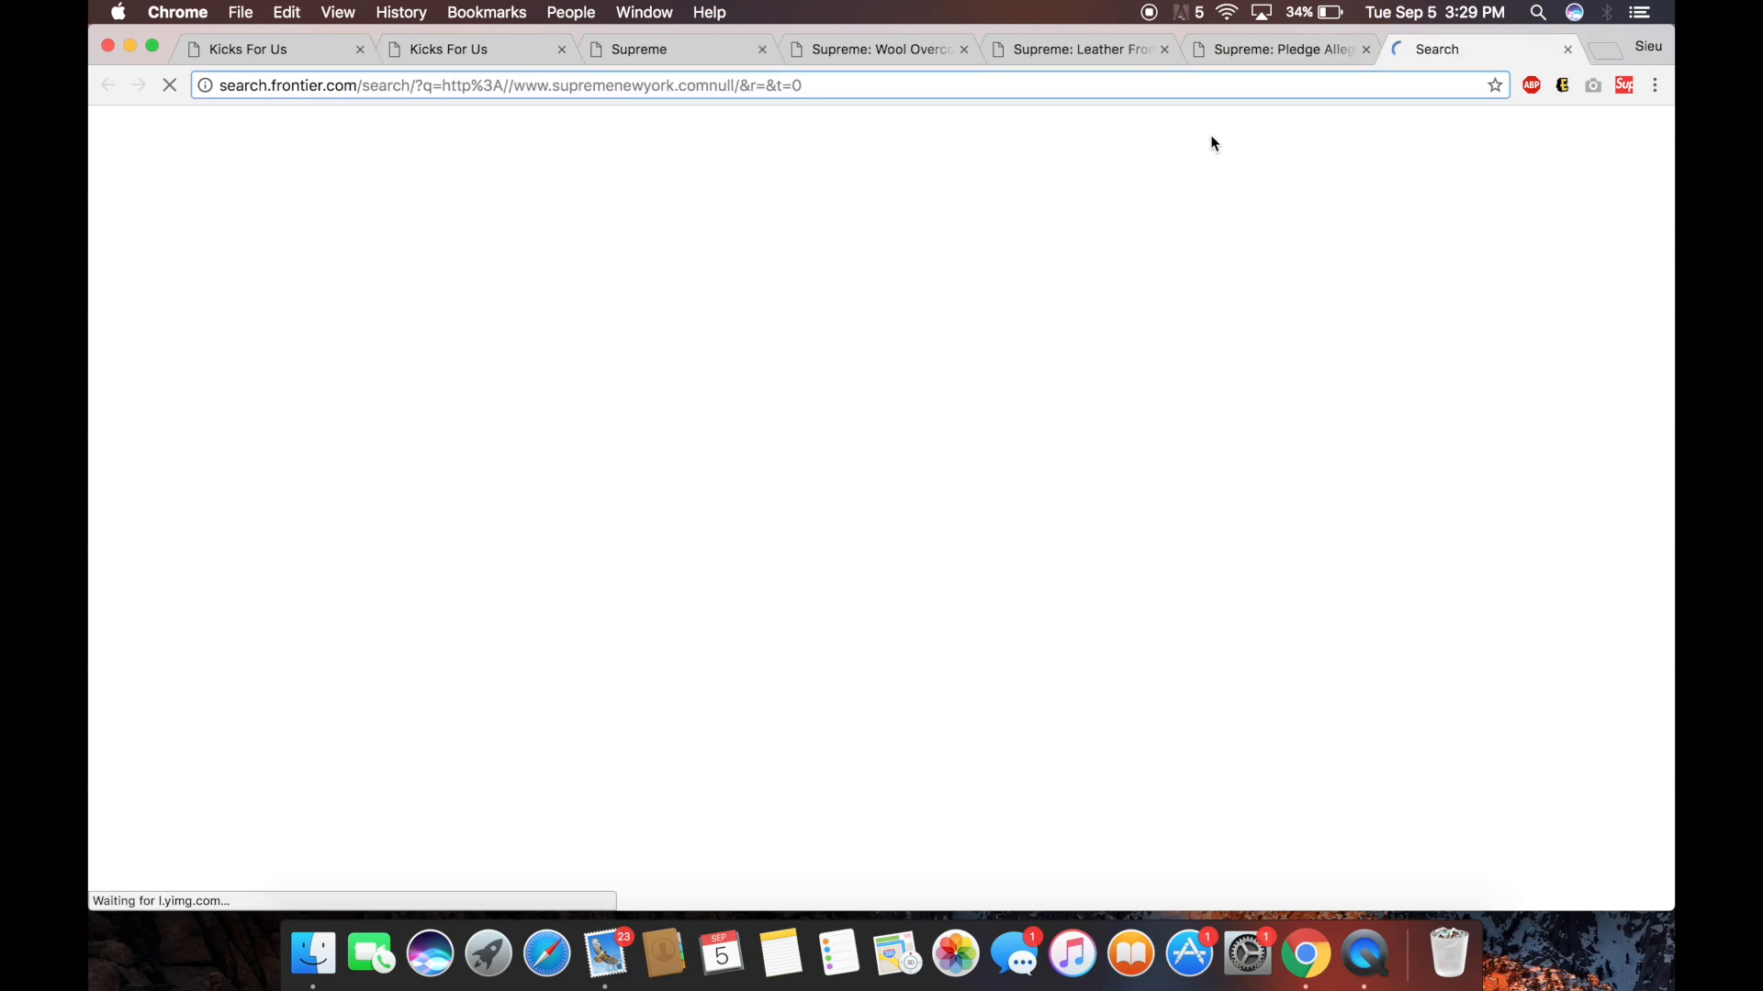
pyautogui.click(1567, 49)
pyautogui.click(567, 13)
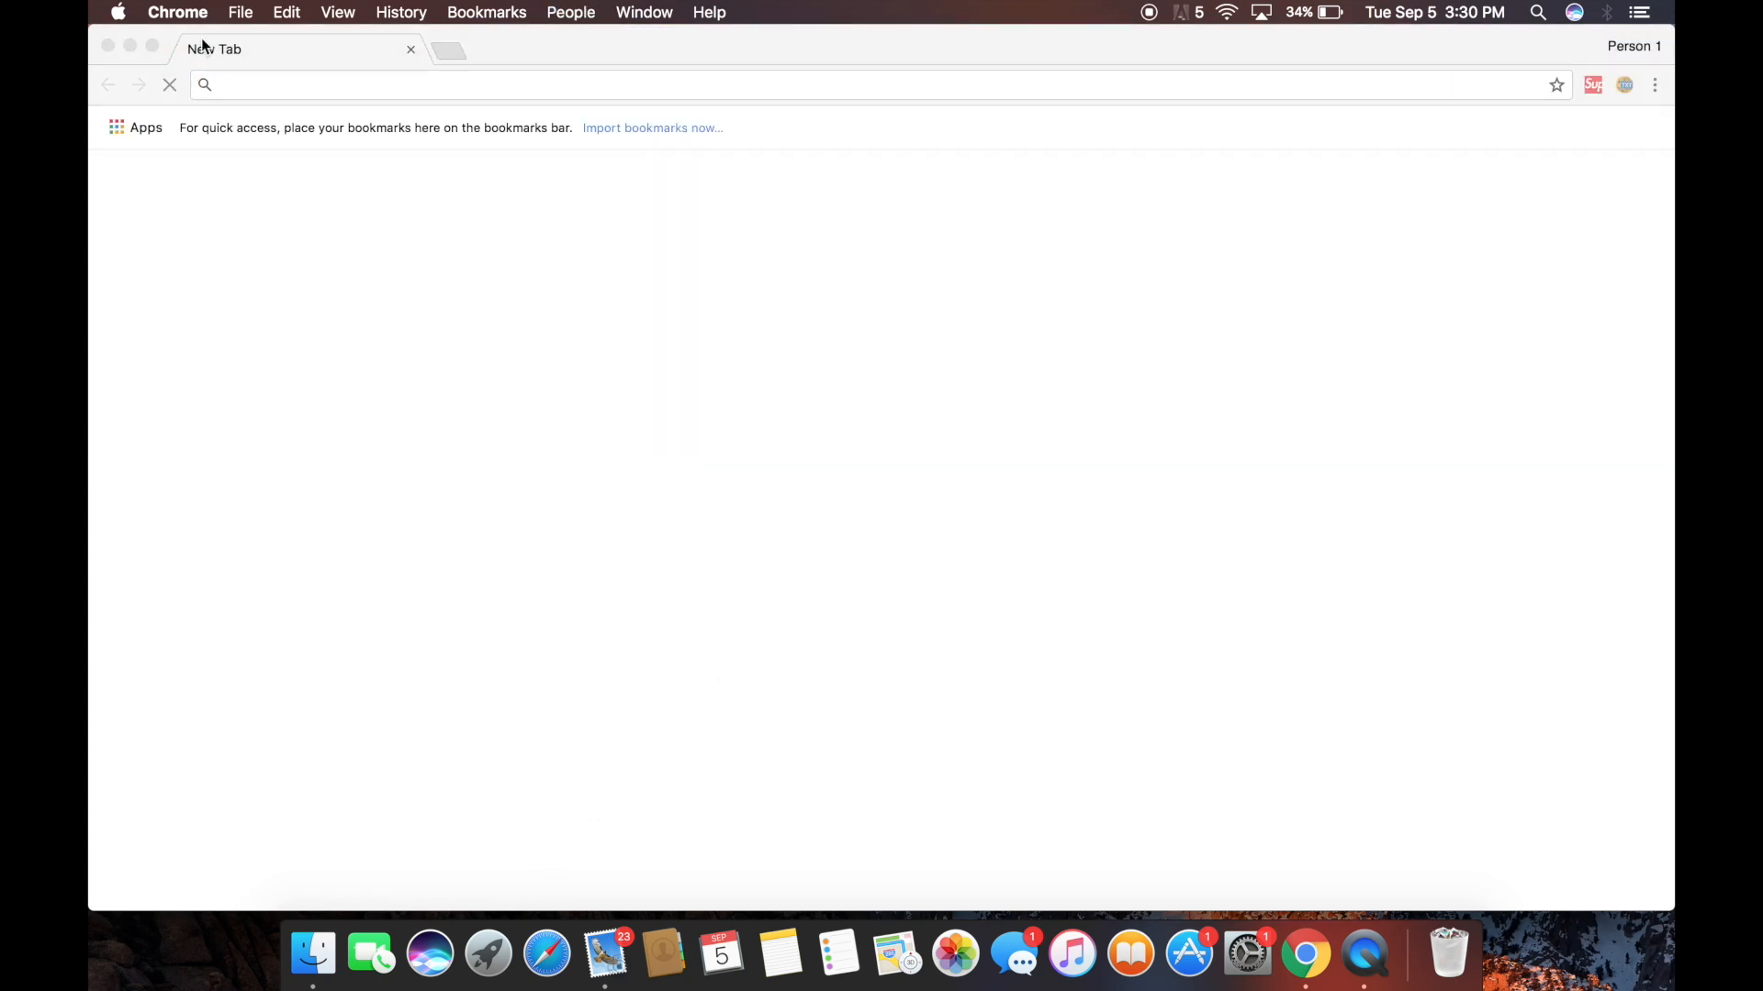
pyautogui.click(108, 48)
pyautogui.click(1038, 272)
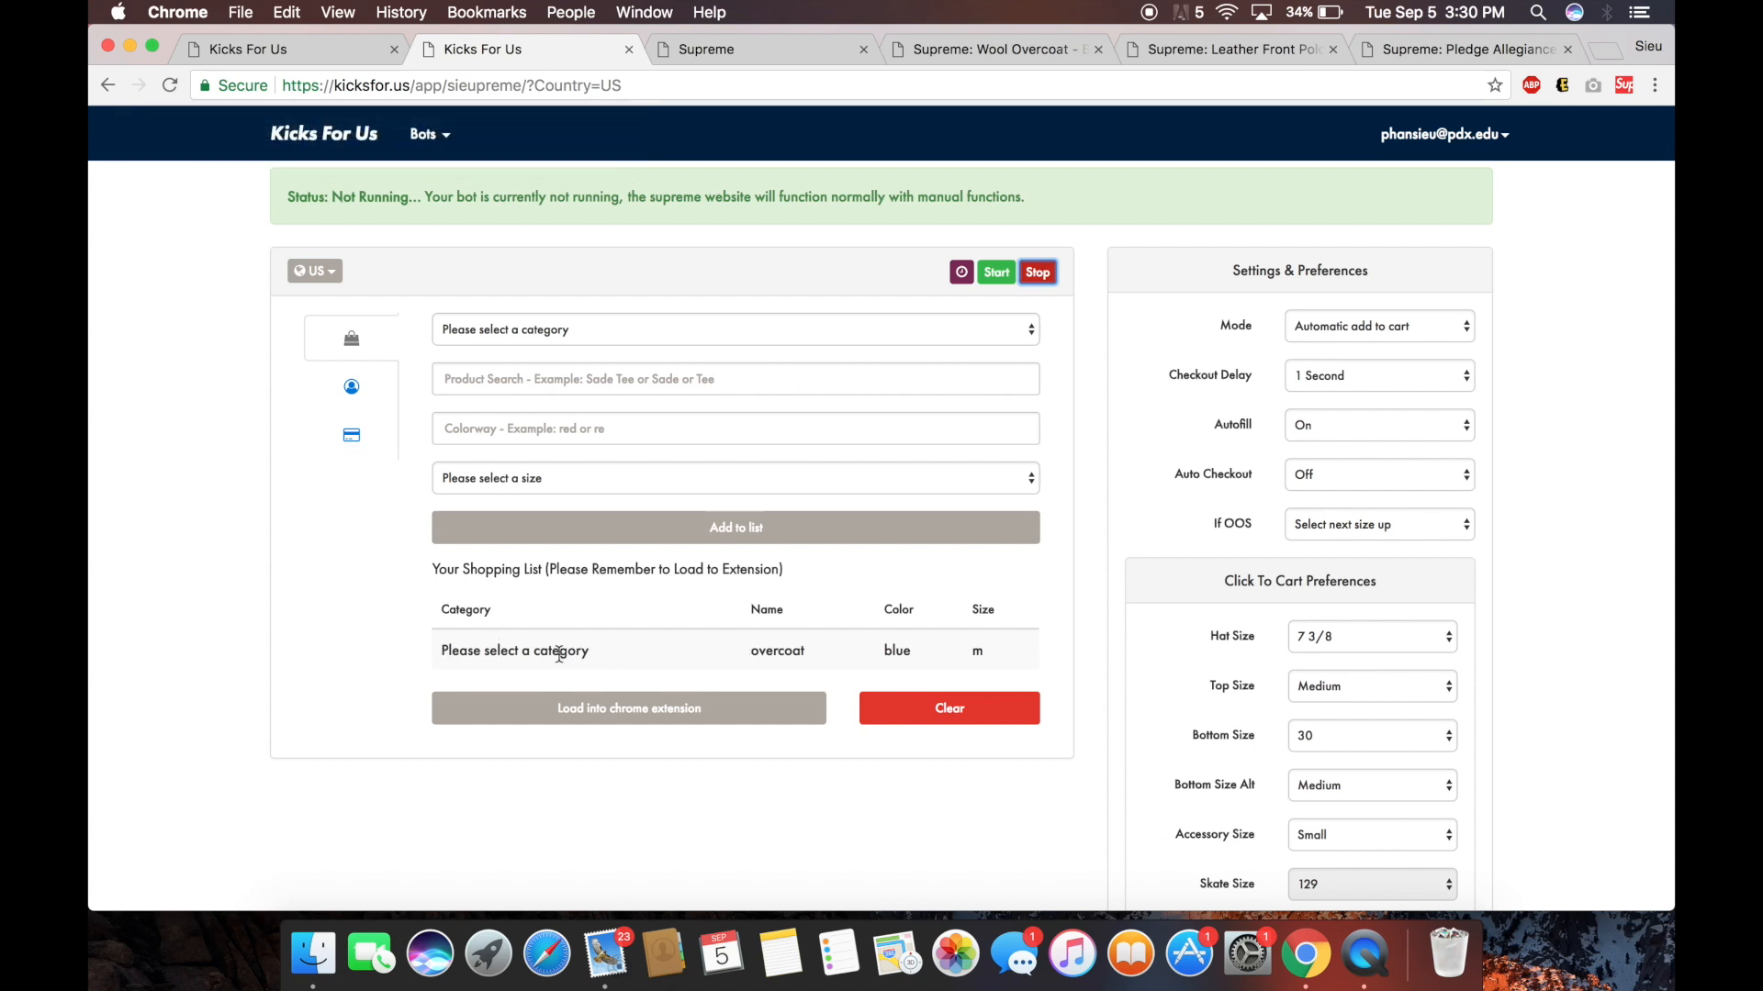
# Remove the old overcoat row and enter a jackets item named overcoat in blue.
pyautogui.click(616, 648)
pyautogui.click(631, 331)
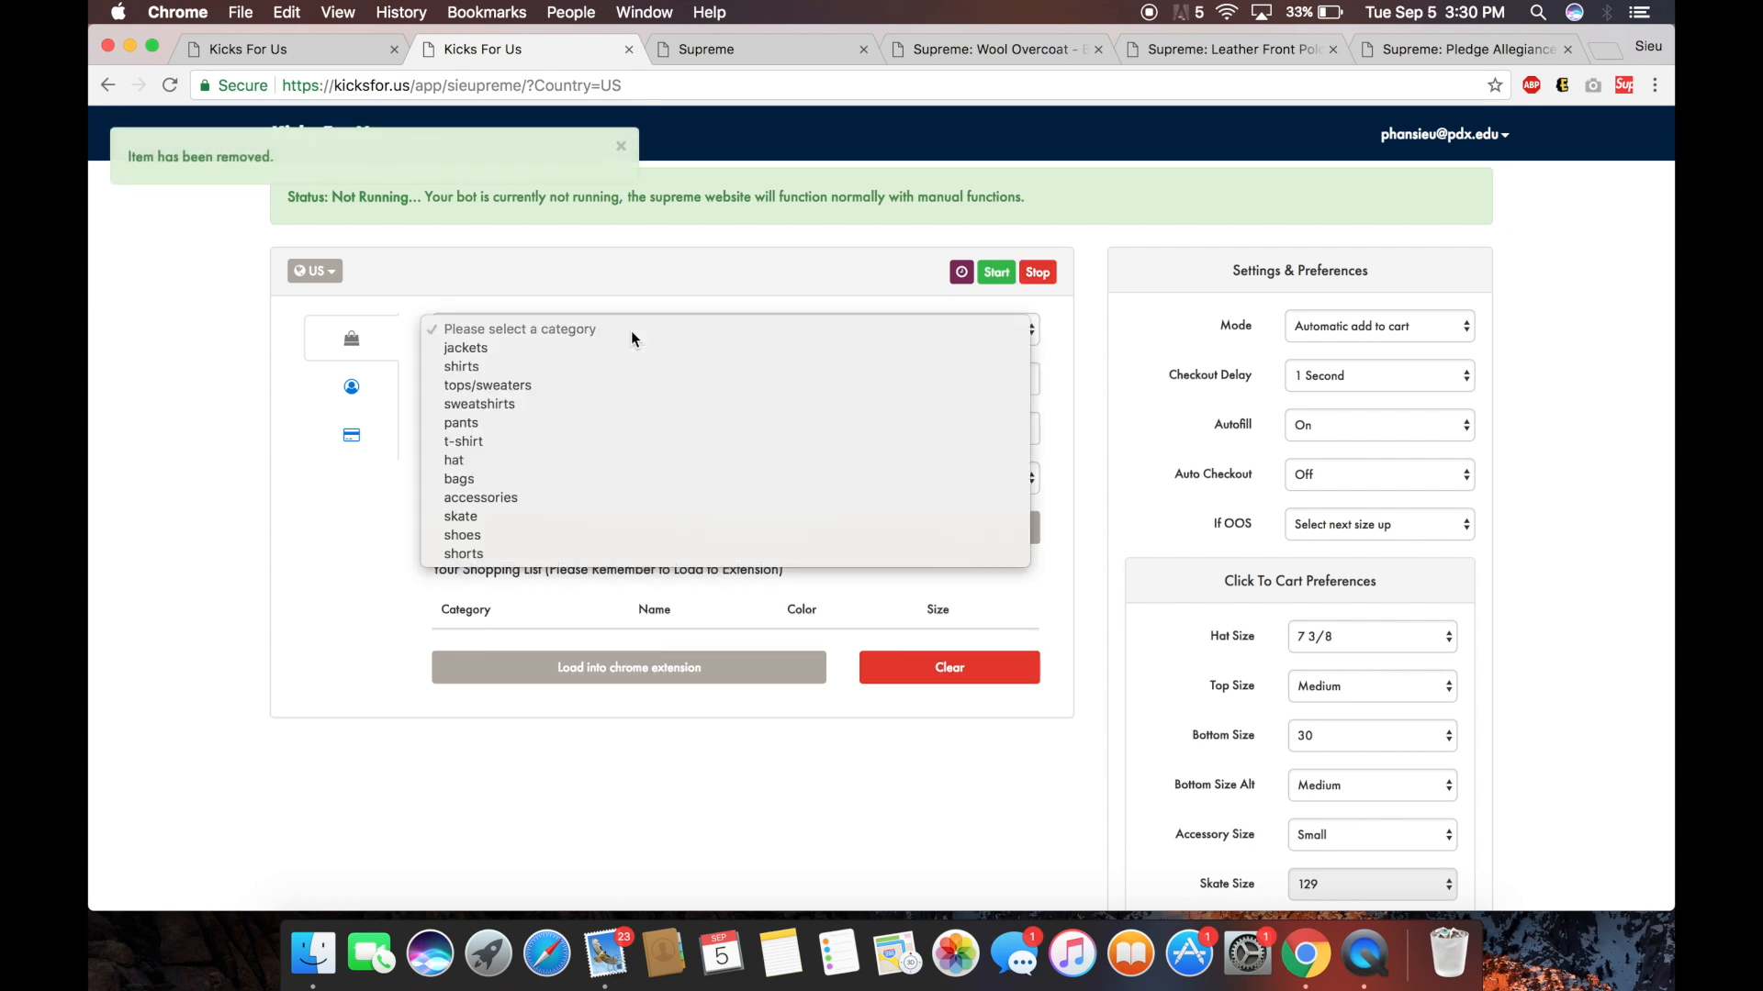
pyautogui.click(619, 349)
pyautogui.click(615, 376)
pyautogui.write('overcoat')
pyautogui.press('Tab')
pyautogui.write('blue')
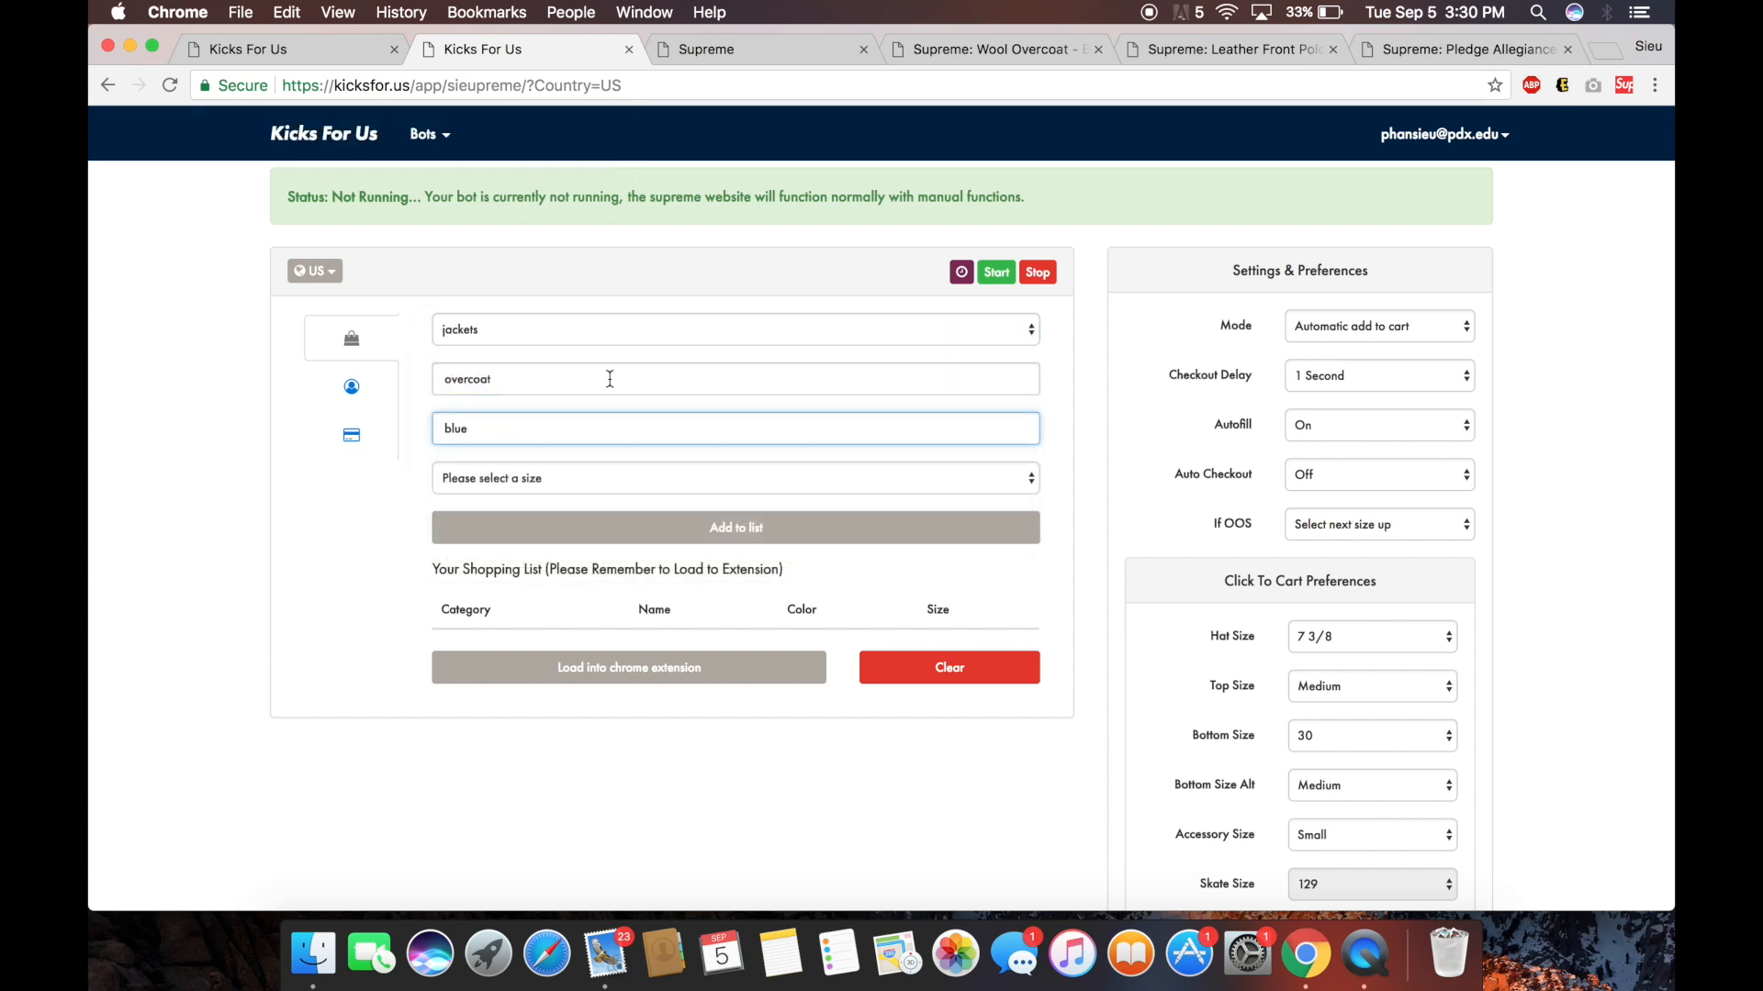
# Set size Medium, add the overcoat to the list, and load the list into the extension.
pyautogui.click(558, 476)
pyautogui.click(549, 628)
pyautogui.click(613, 530)
pyautogui.click(661, 716)
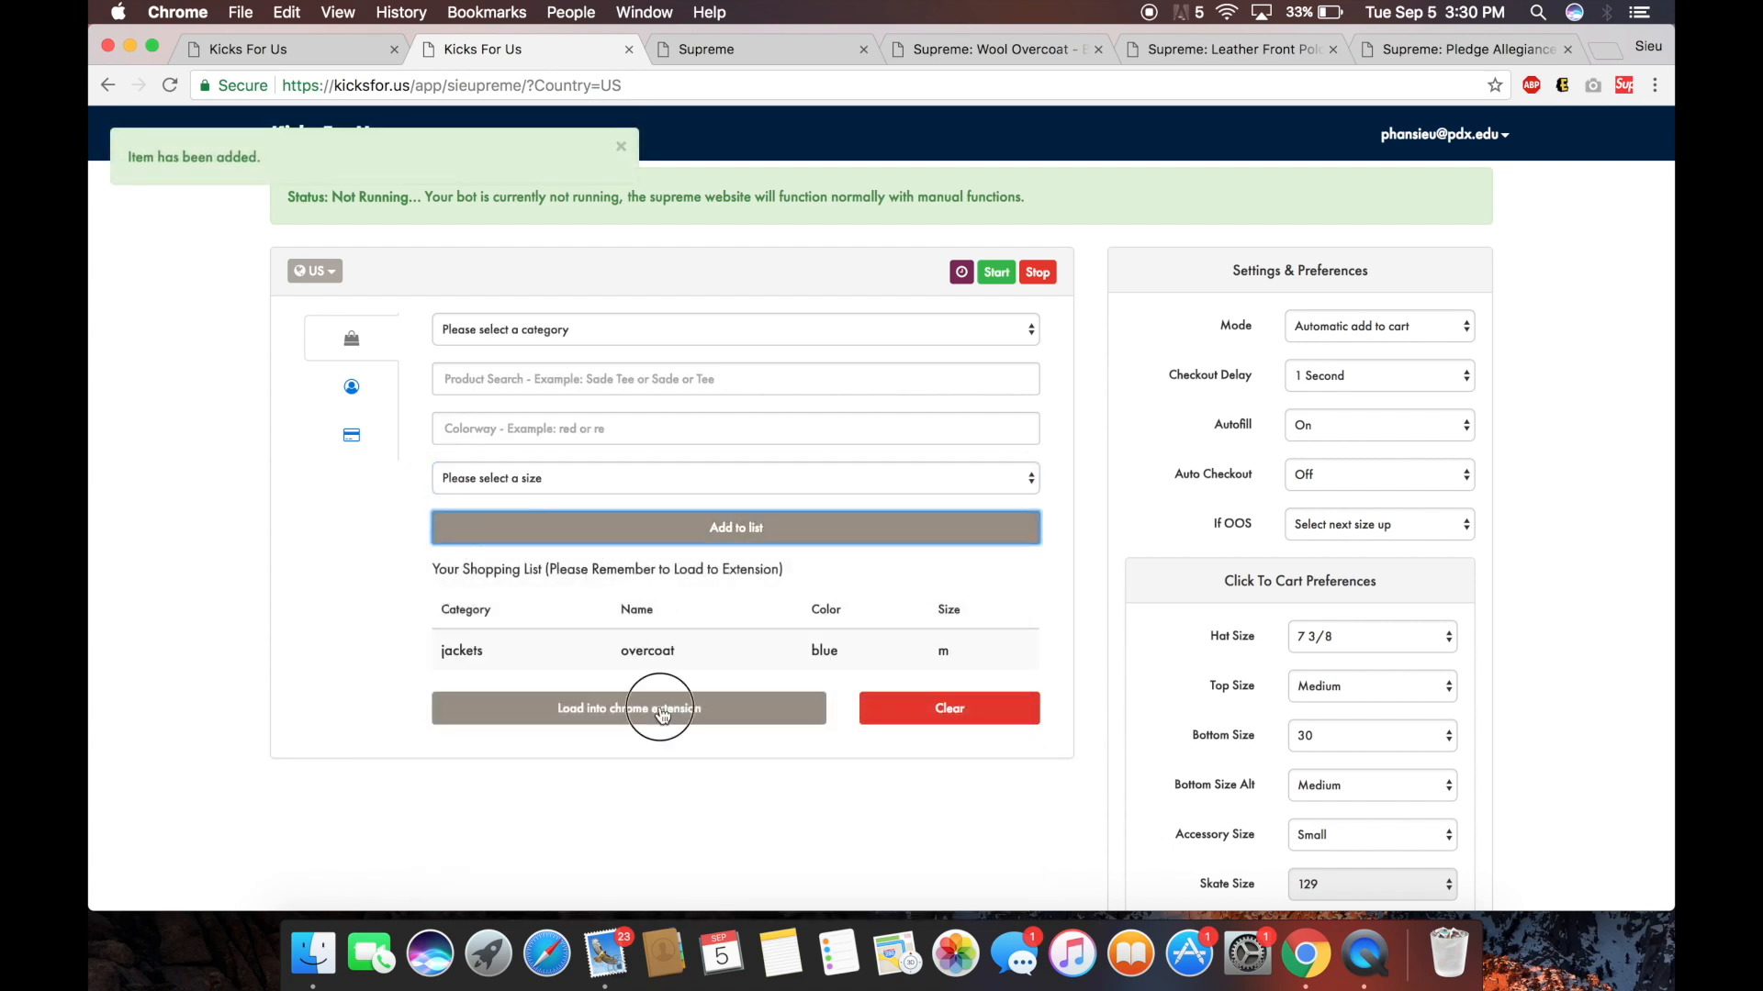
pyautogui.click(1245, 47)
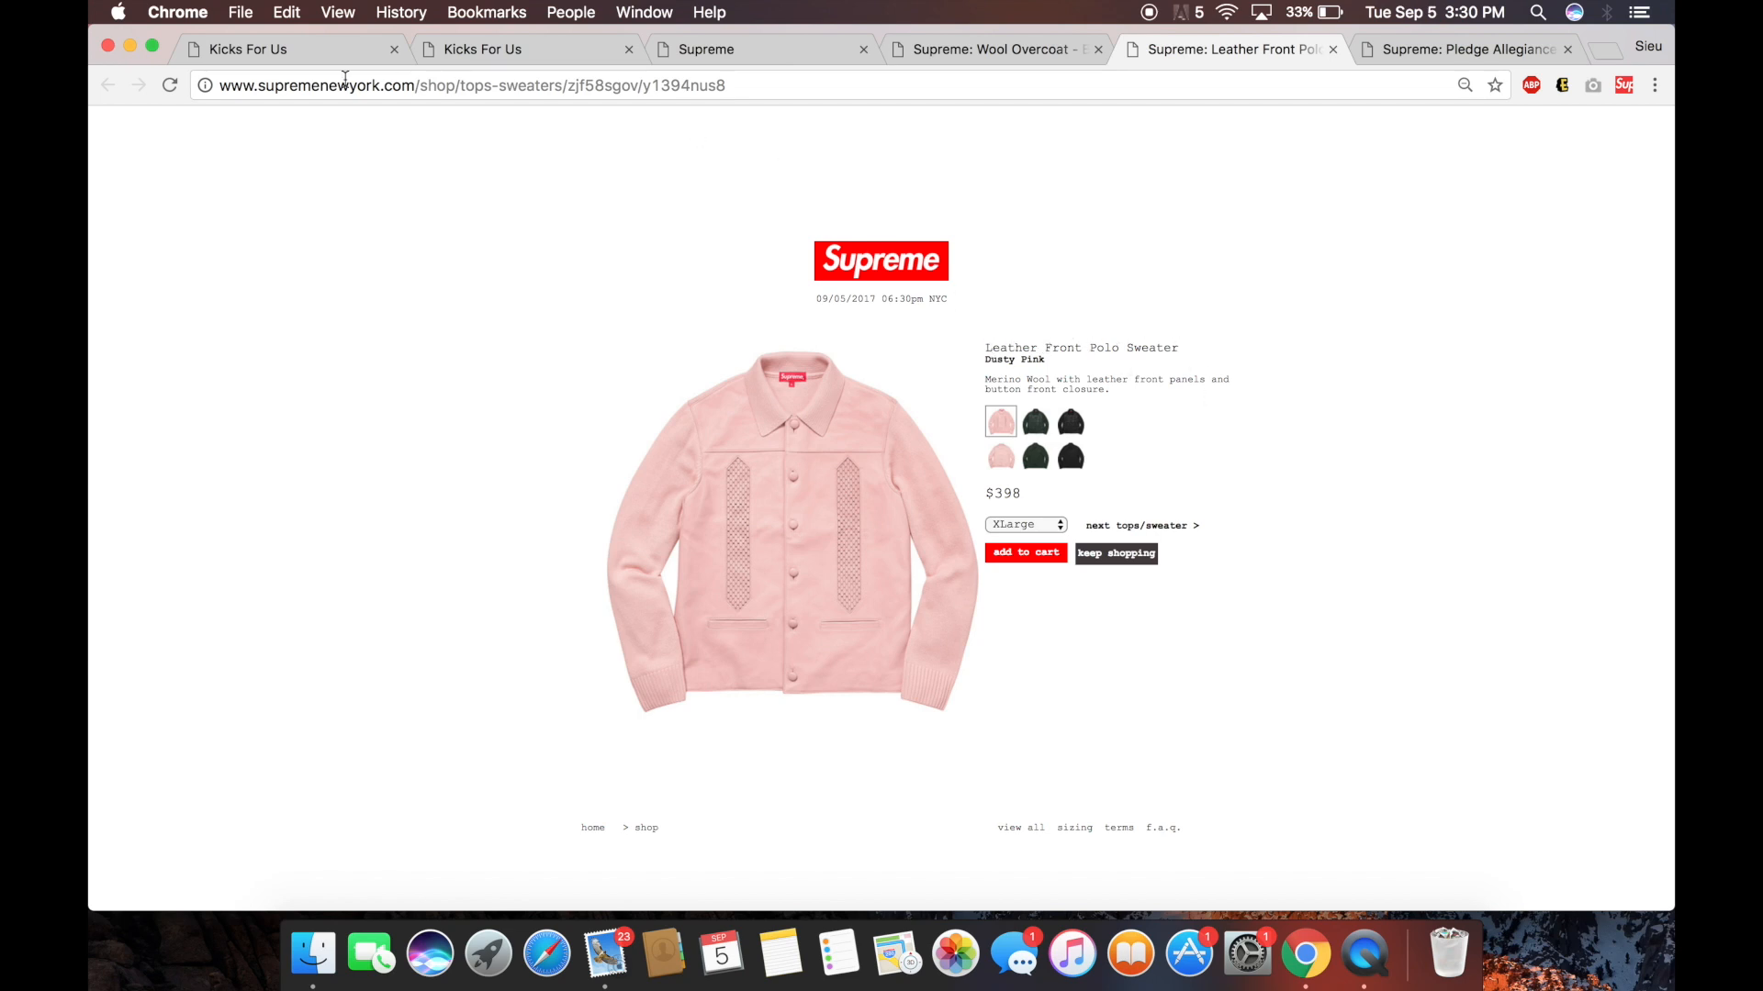
# Start a new item named leather in the tops/sweaters category.
pyautogui.click(310, 55)
pyautogui.click(495, 55)
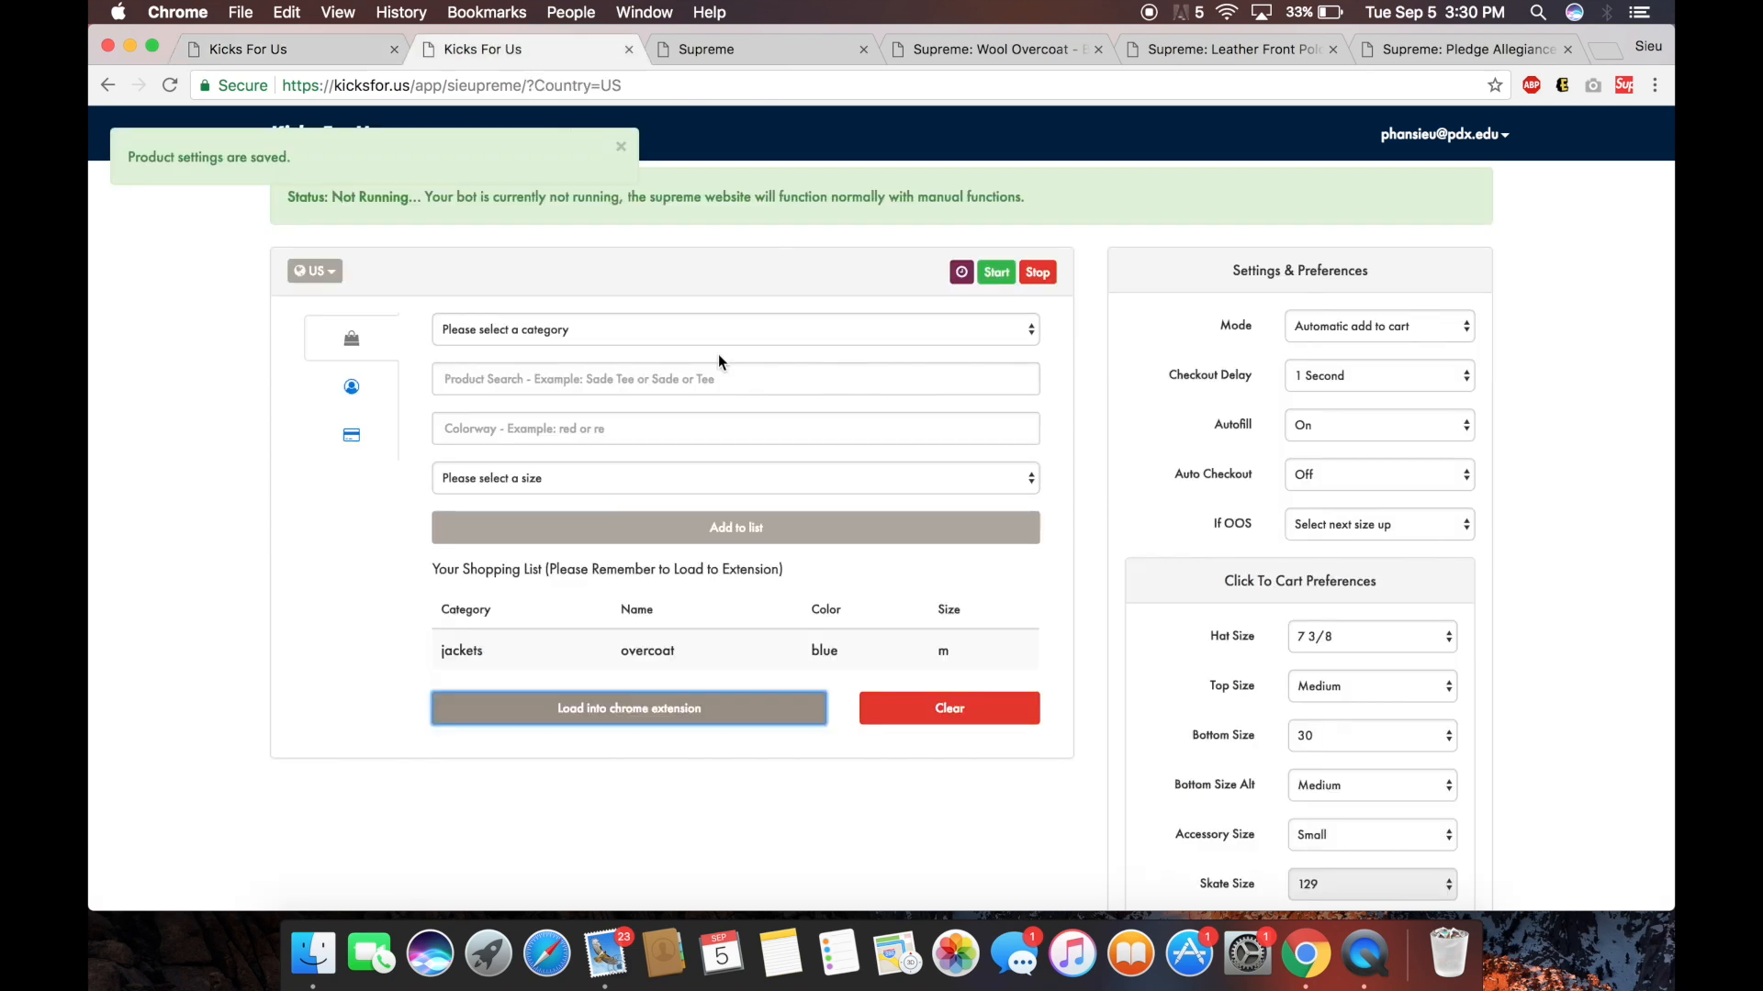
pyautogui.click(624, 379)
pyautogui.write('leather')
pyautogui.click(623, 343)
pyautogui.press('Escape')
pyautogui.click(600, 429)
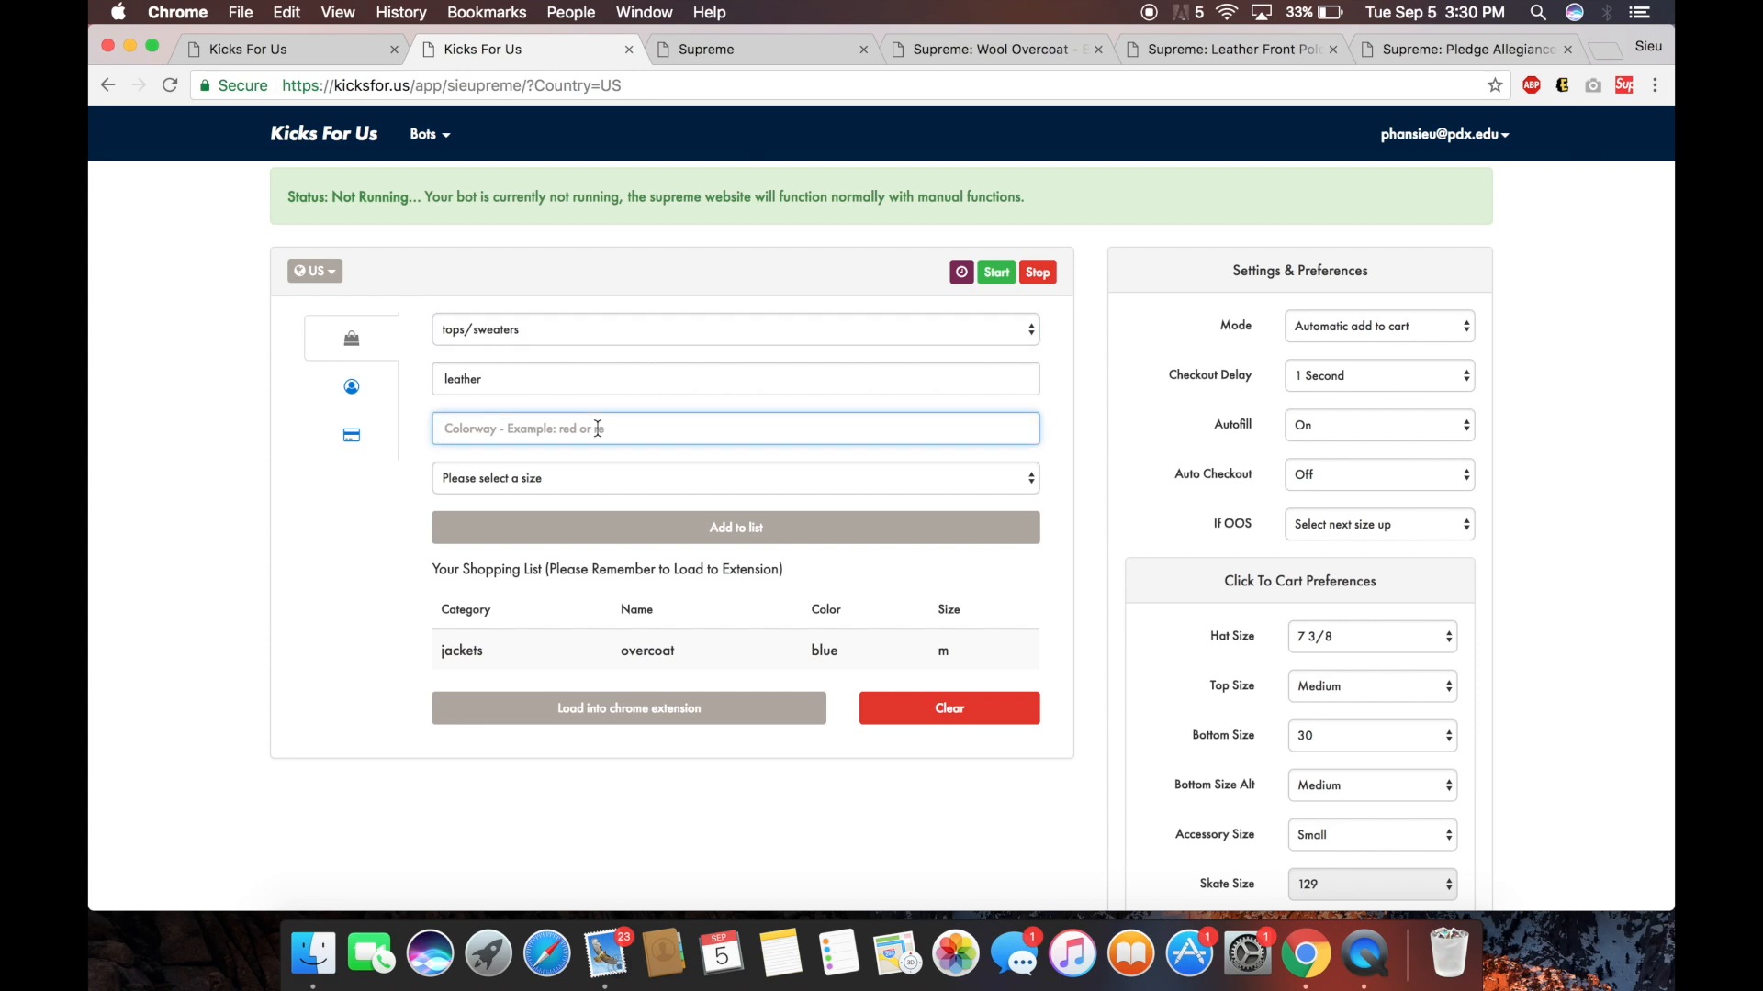
# Give the leather sweater colour pink and size XLarge, and add it to the list.
pyautogui.click(1184, 54)
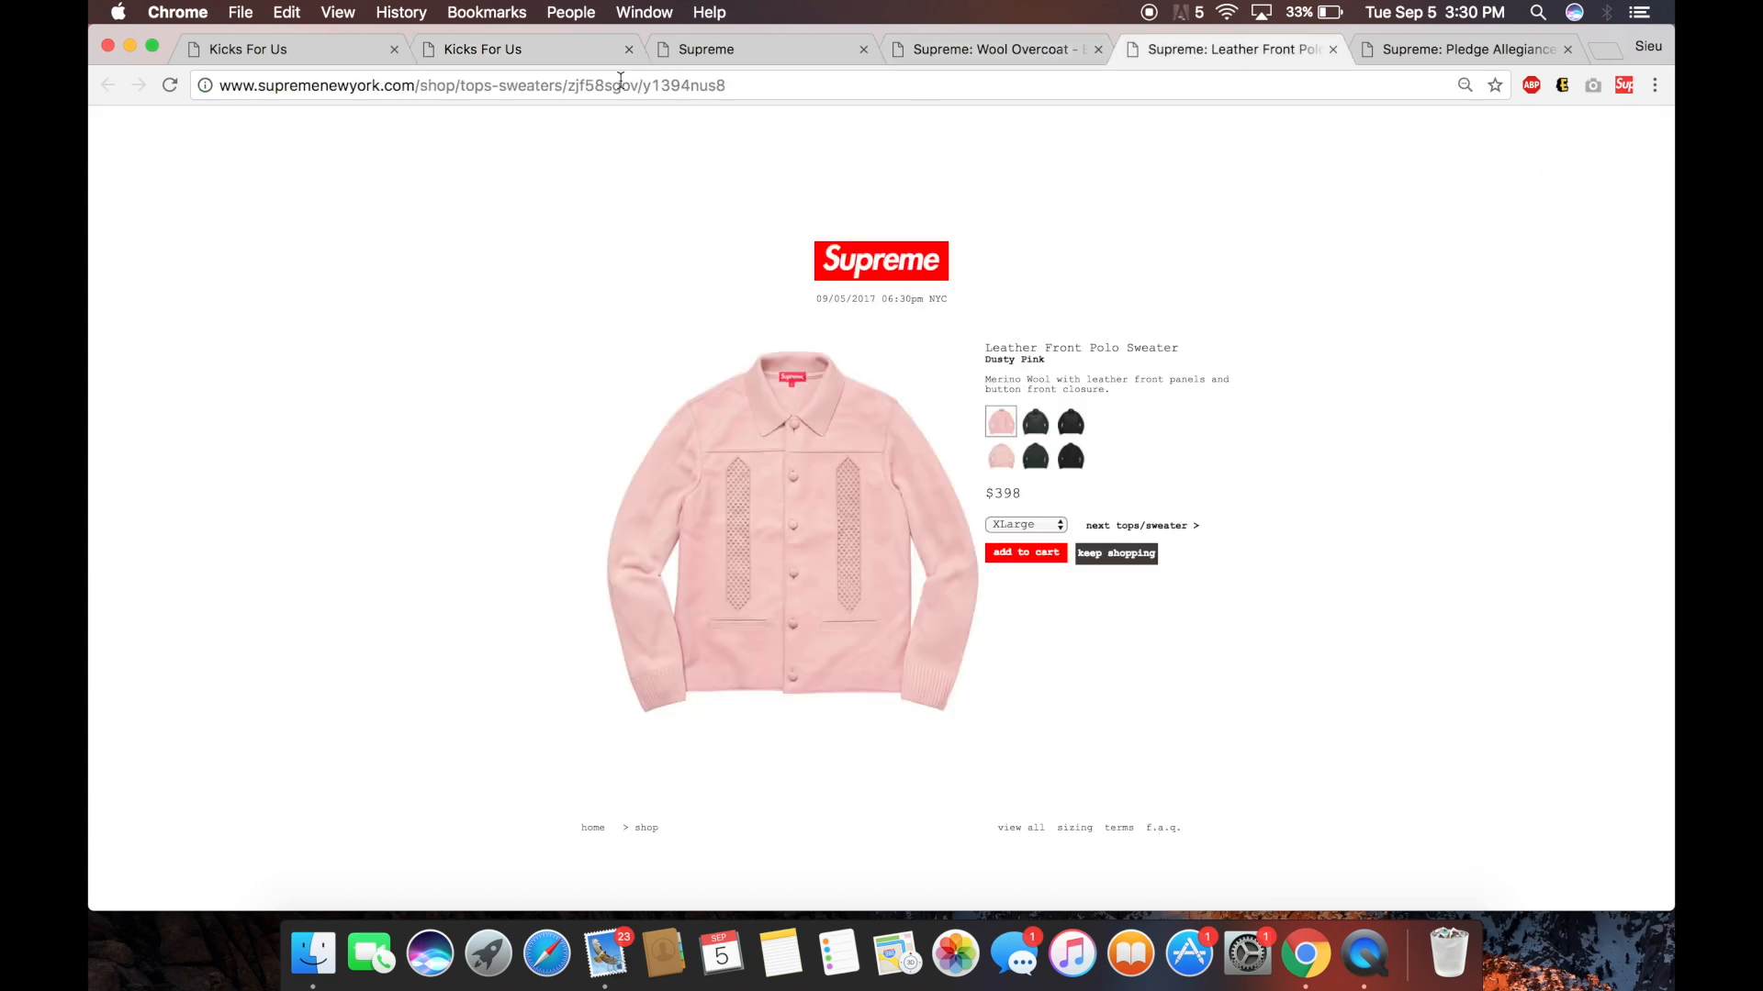
pyautogui.click(553, 47)
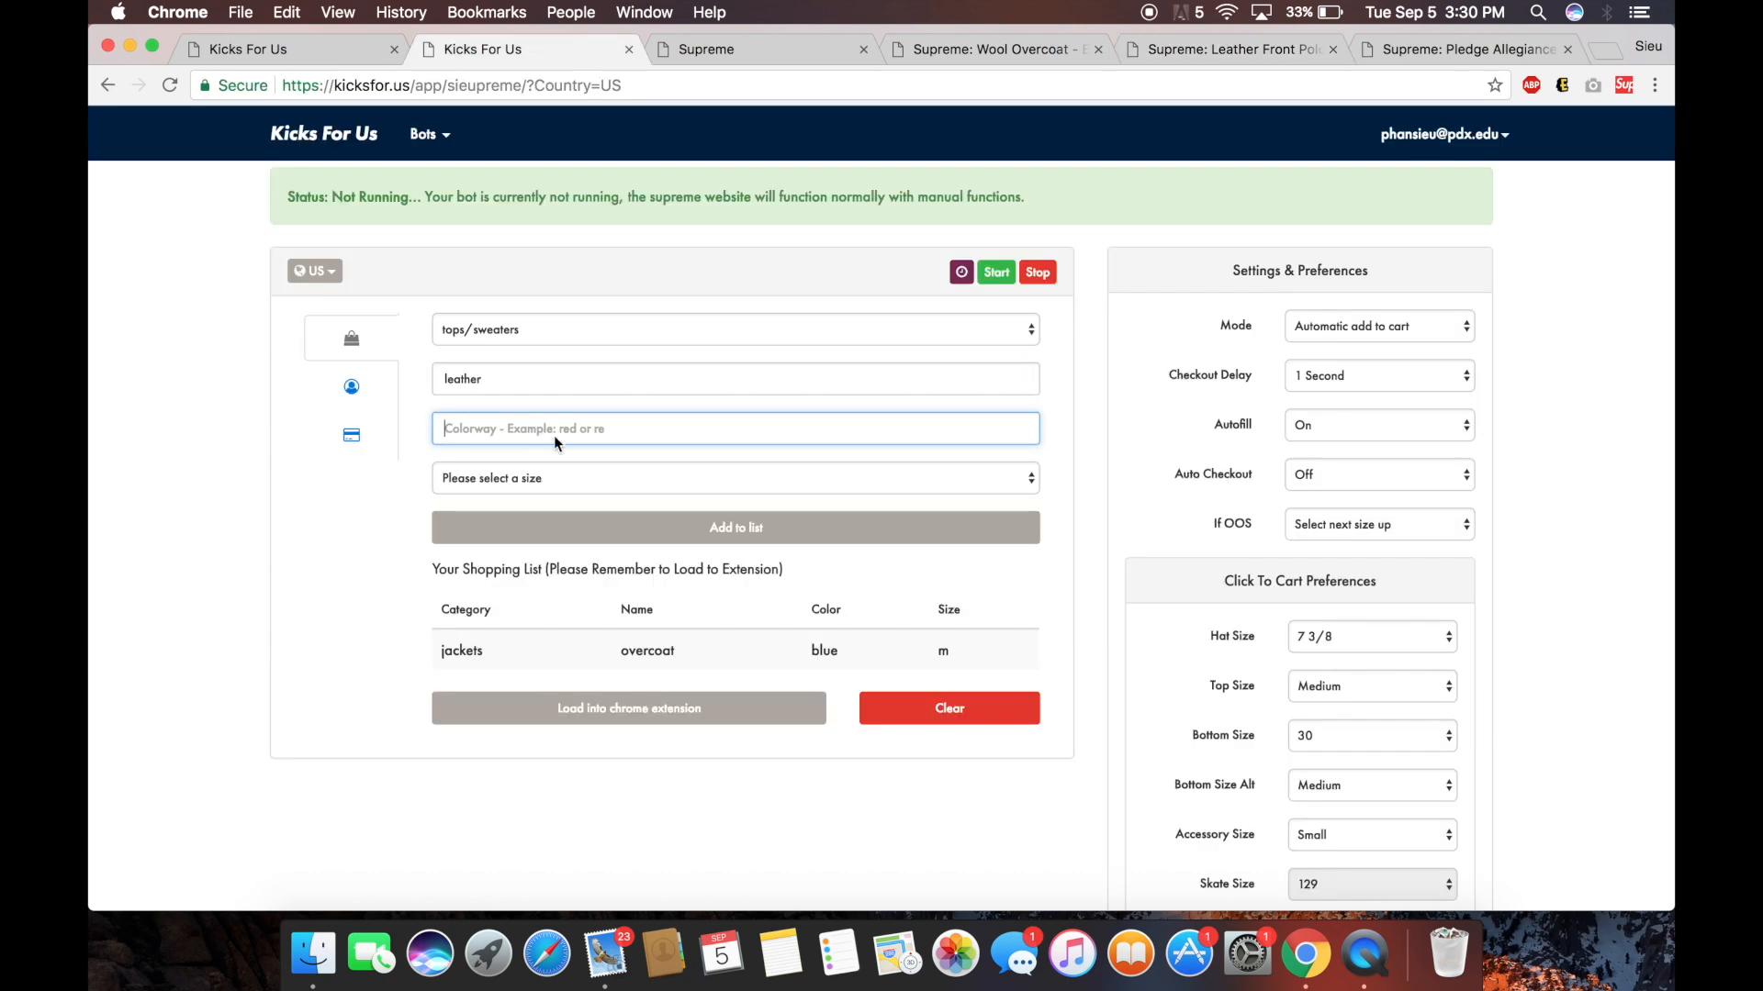
pyautogui.write('pink')
pyautogui.click(639, 456)
pyautogui.click(640, 477)
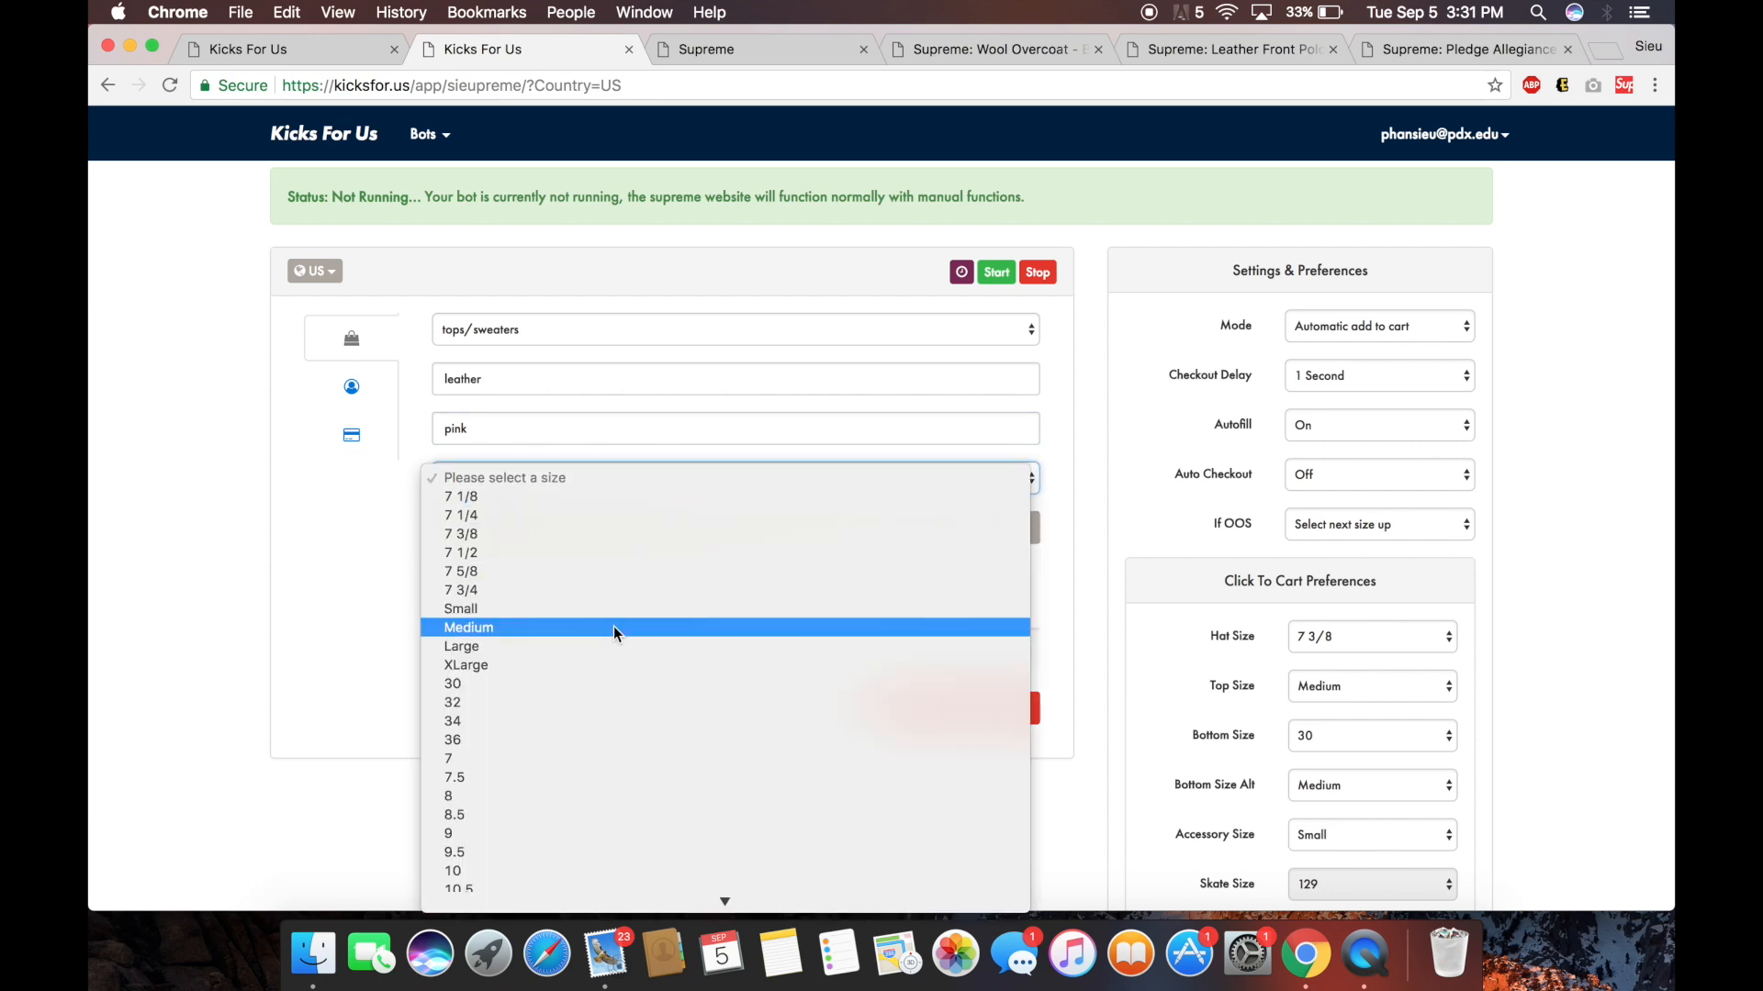
pyautogui.click(614, 662)
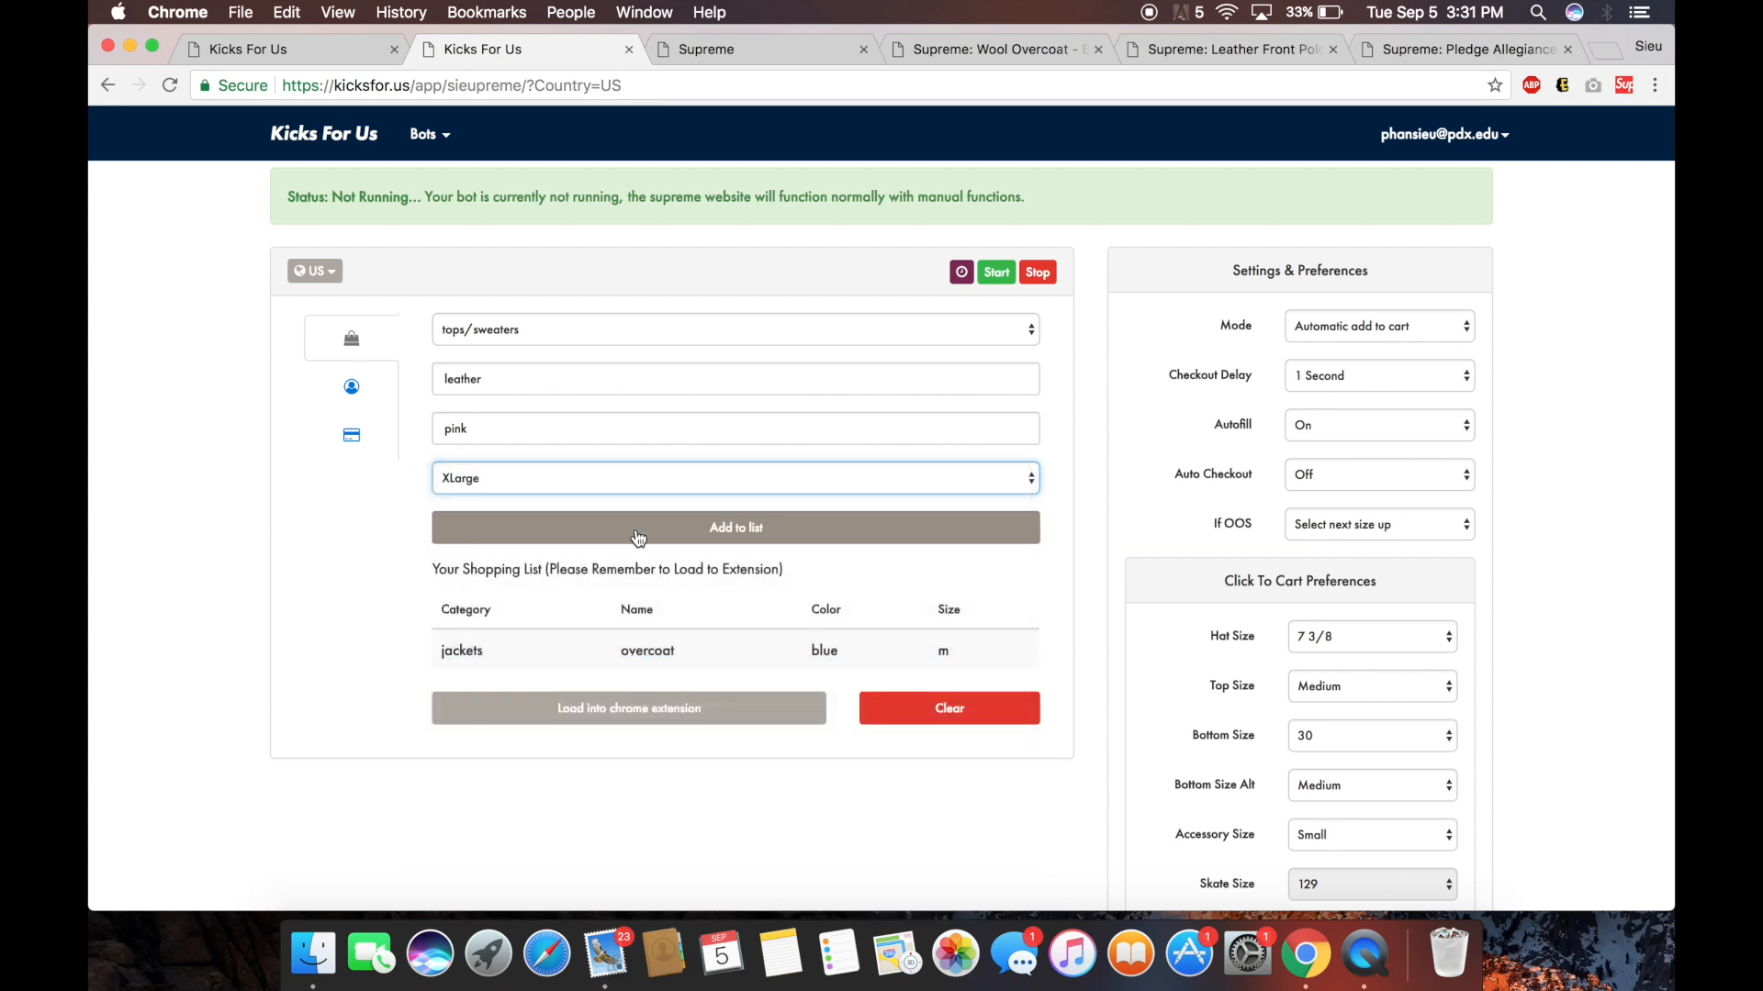
pyautogui.click(735, 527)
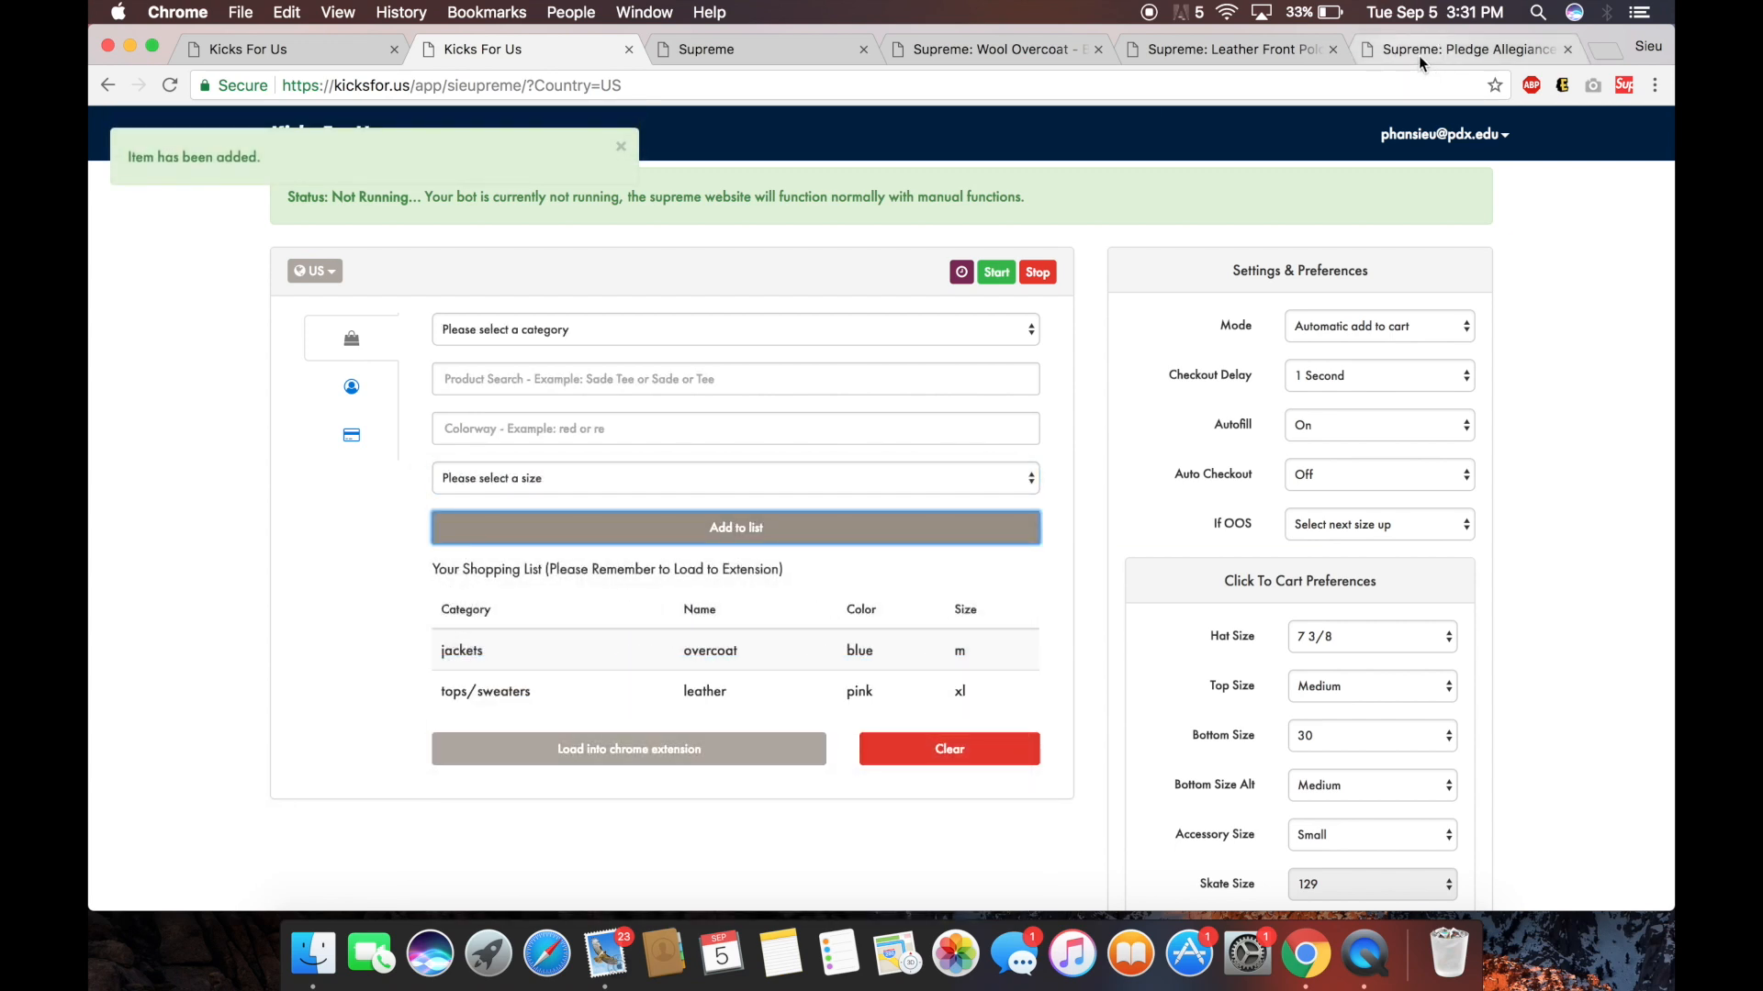
# Look at the Pledge Allegiance keychain page, then return to the bot's item form.
pyautogui.click(1419, 55)
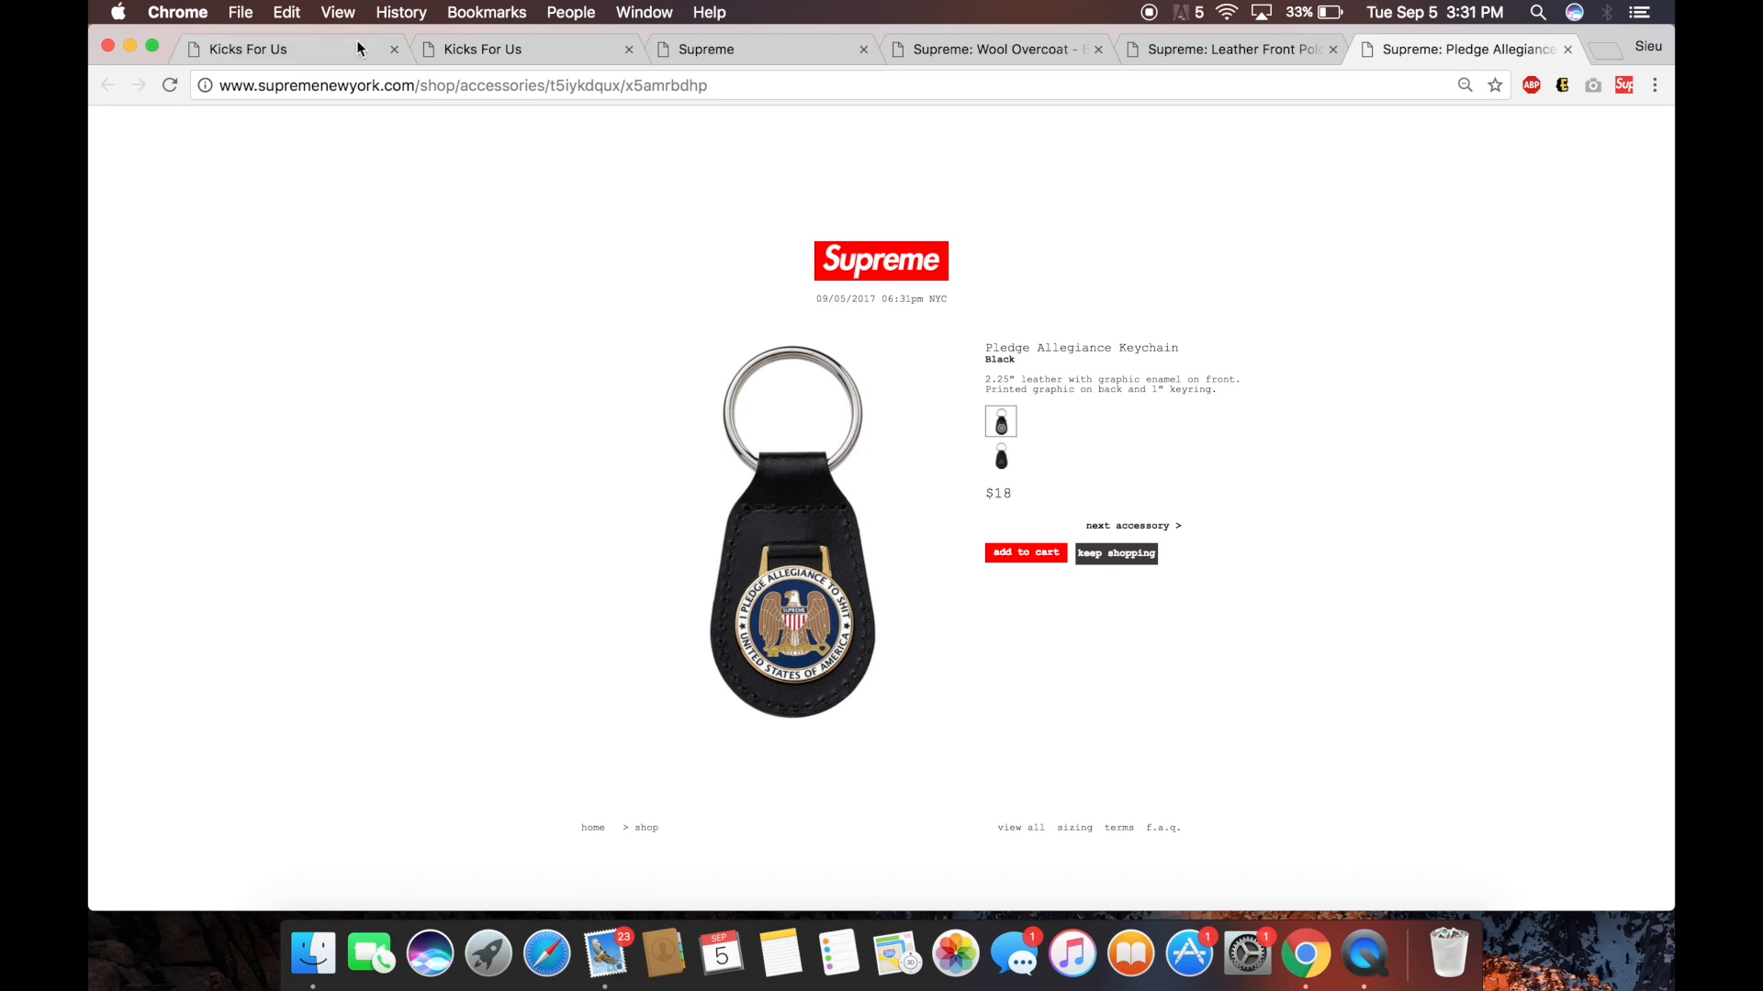
pyautogui.click(333, 46)
pyautogui.click(443, 55)
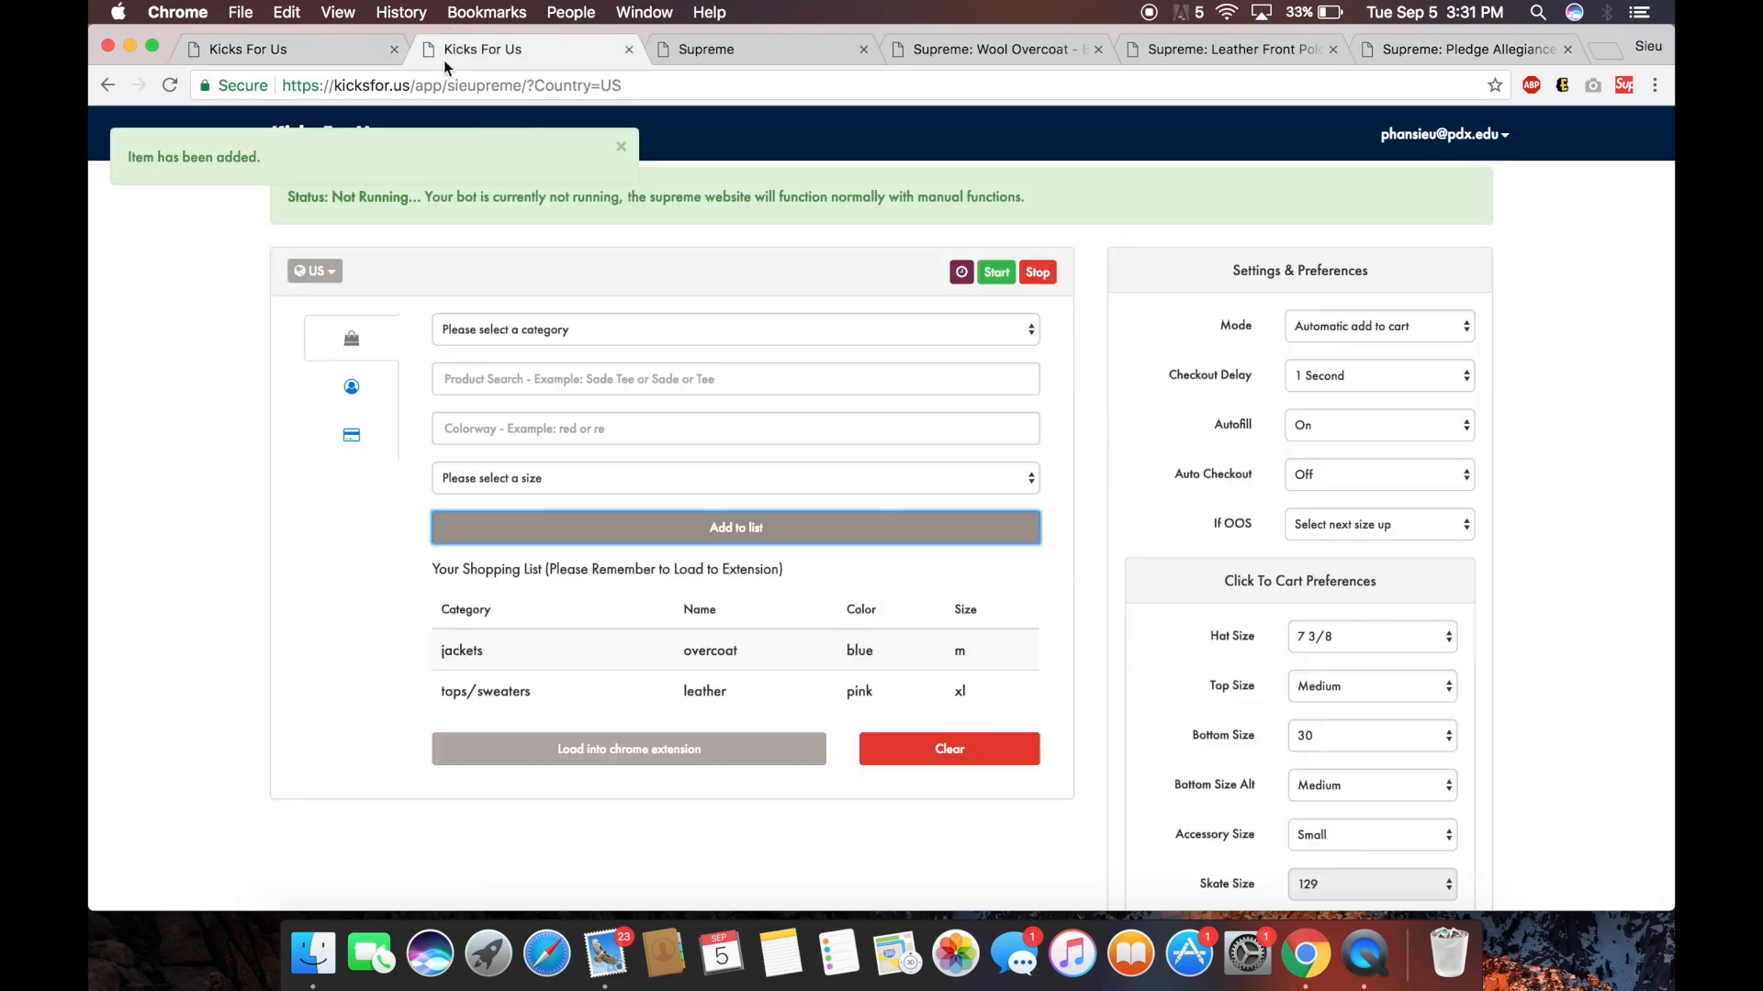
pyautogui.click(618, 377)
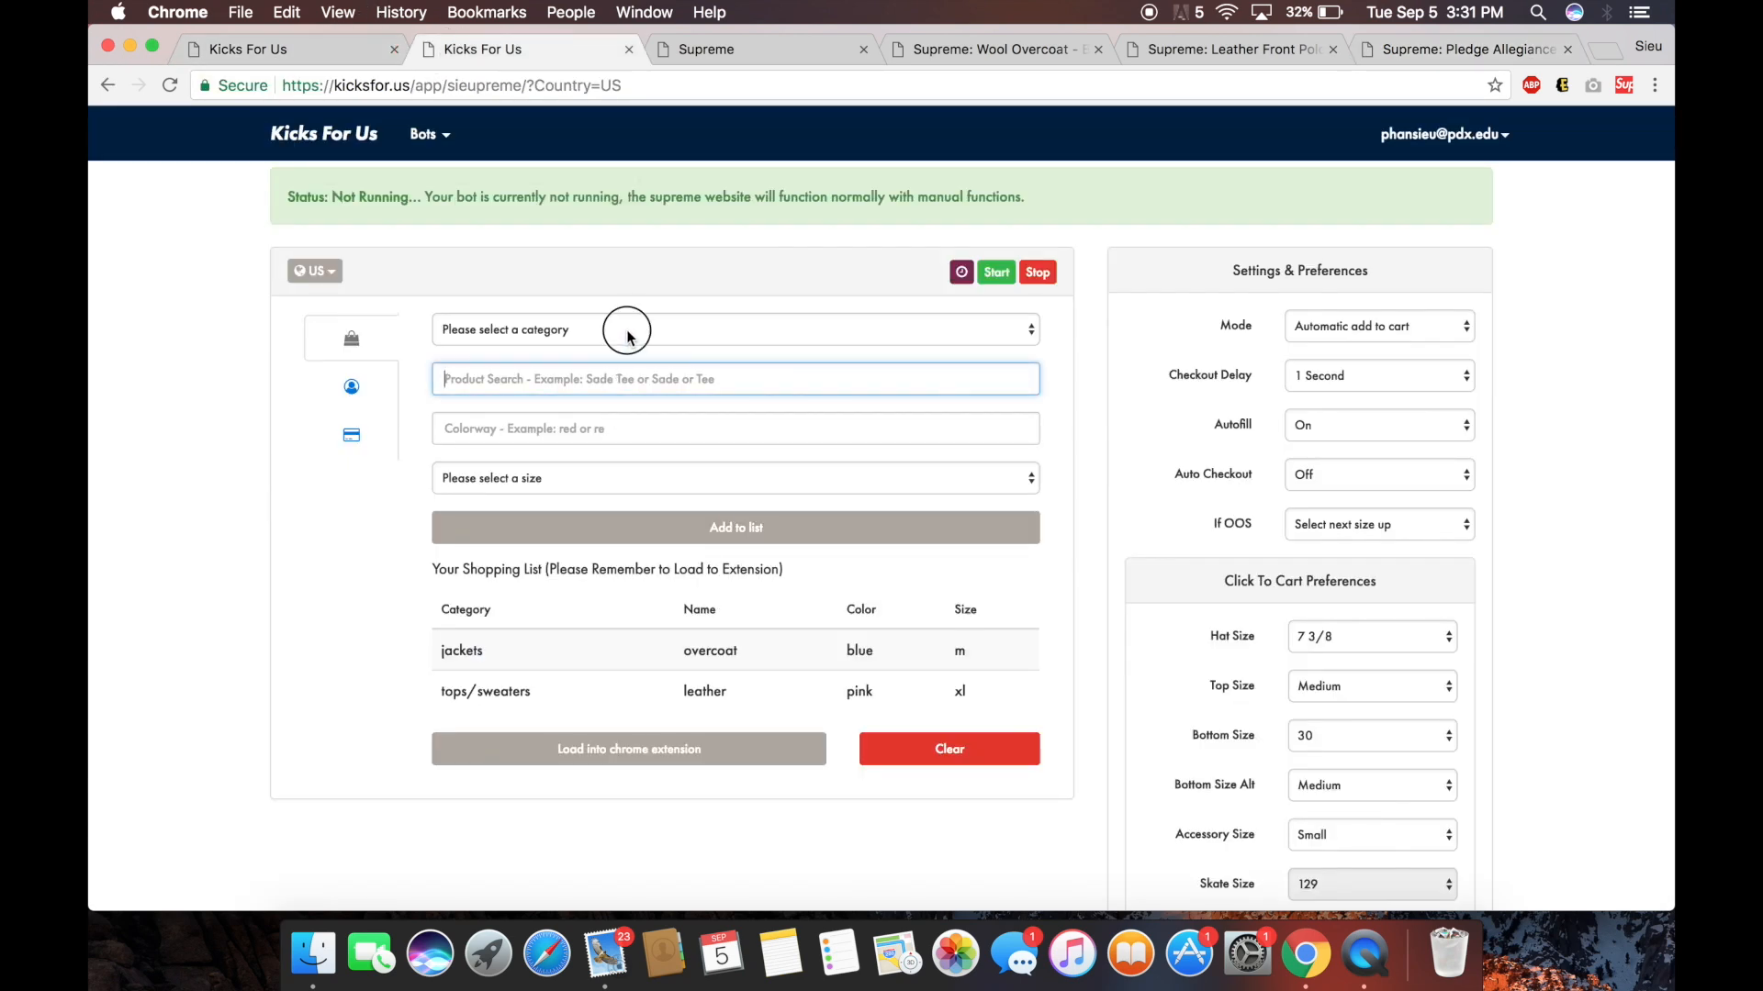
# Add an accessories item named Pledge in hot pink, One Size, to the list.
pyautogui.click(624, 334)
pyautogui.click(584, 497)
pyautogui.press('Tab')
pyautogui.write('Pledge')
pyautogui.click(559, 416)
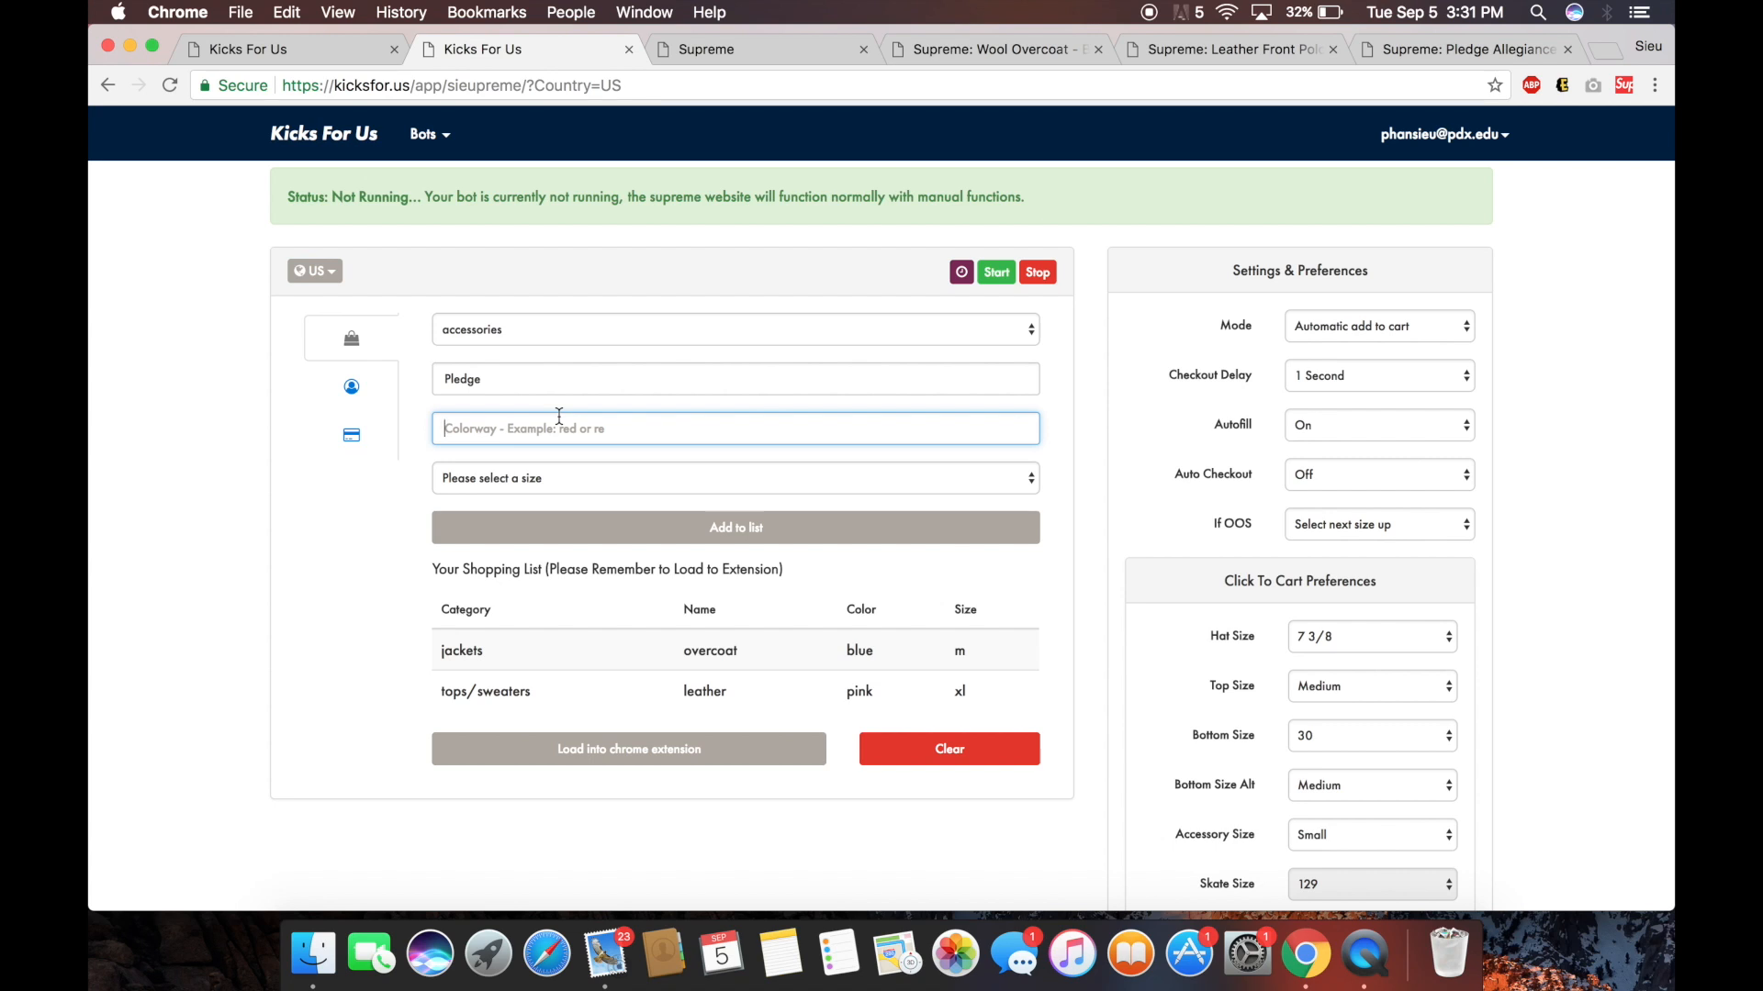
pyautogui.write('hotpink')
pyautogui.click(464, 435)
pyautogui.click(547, 478)
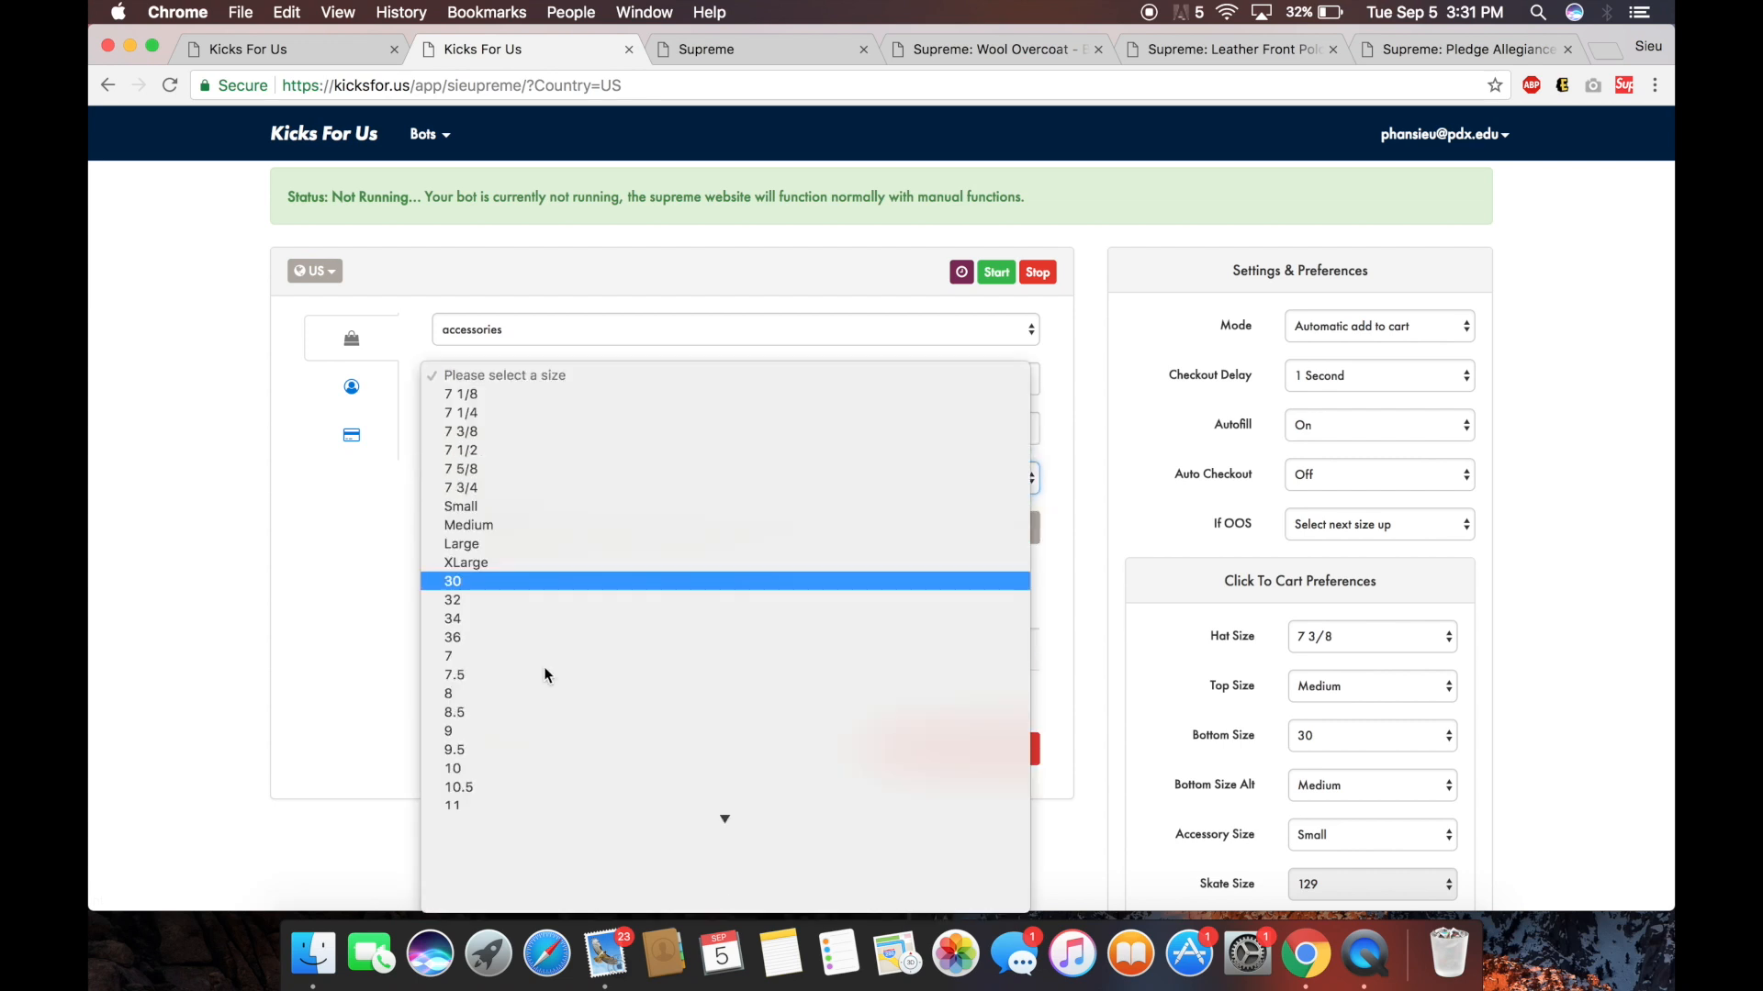
pyautogui.click(566, 901)
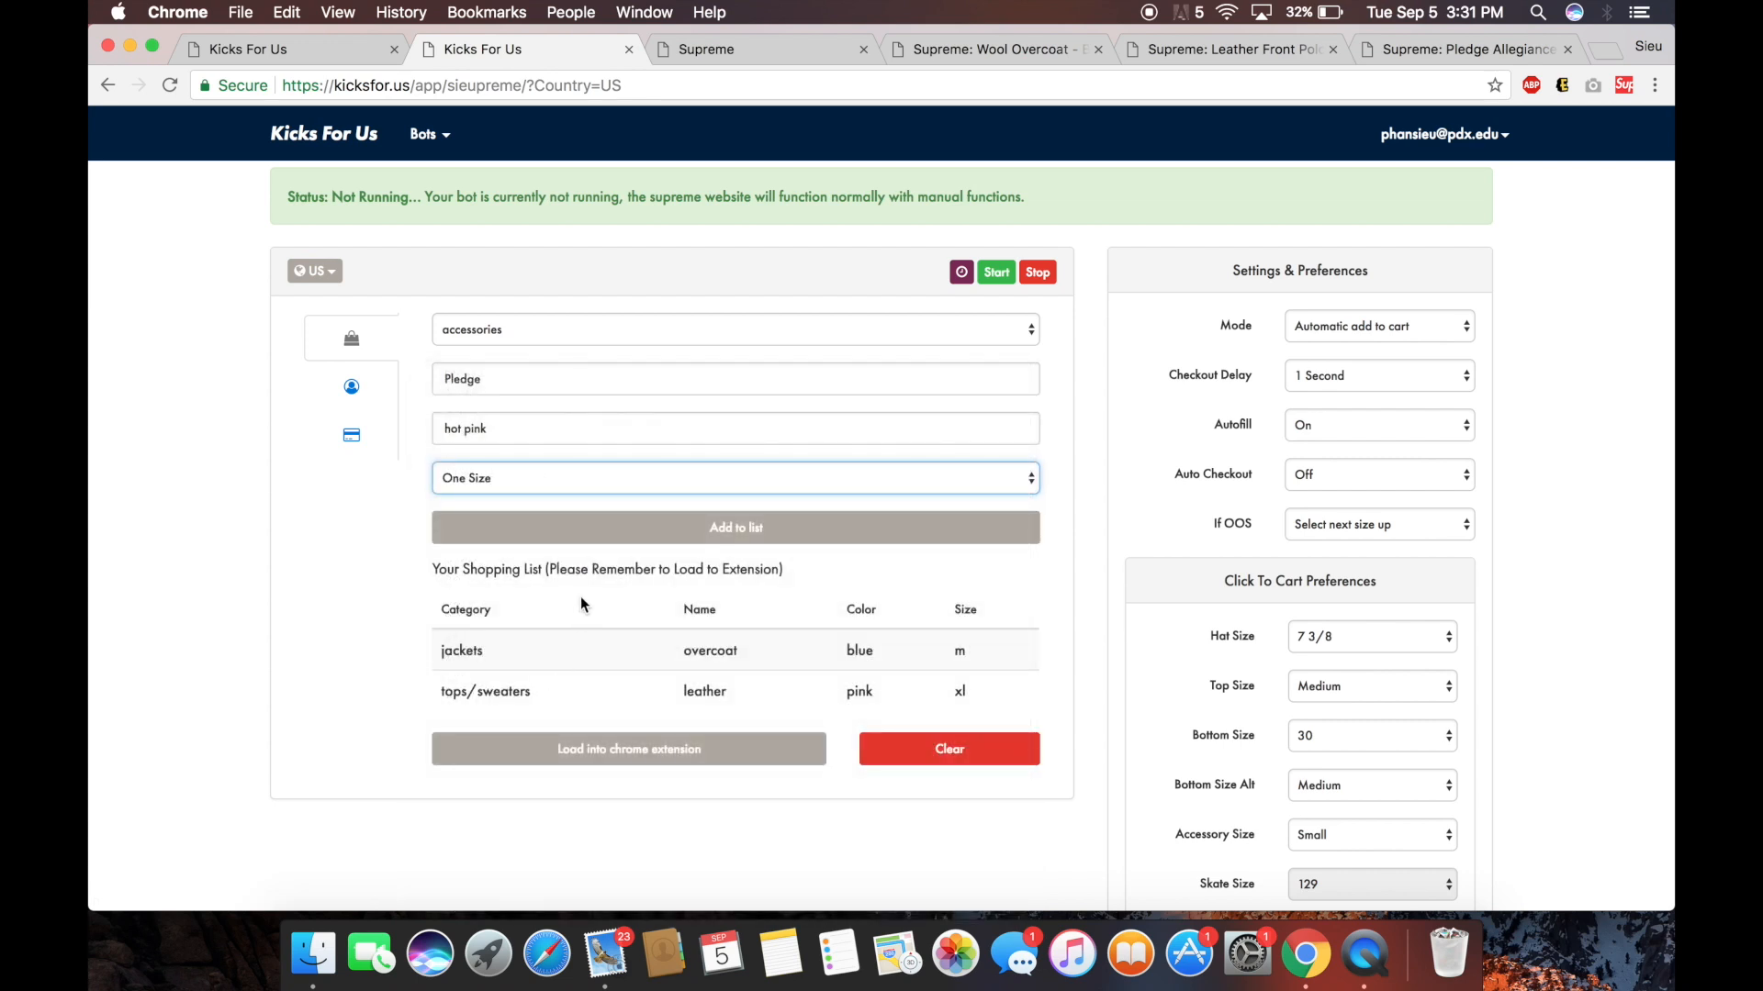
pyautogui.click(598, 539)
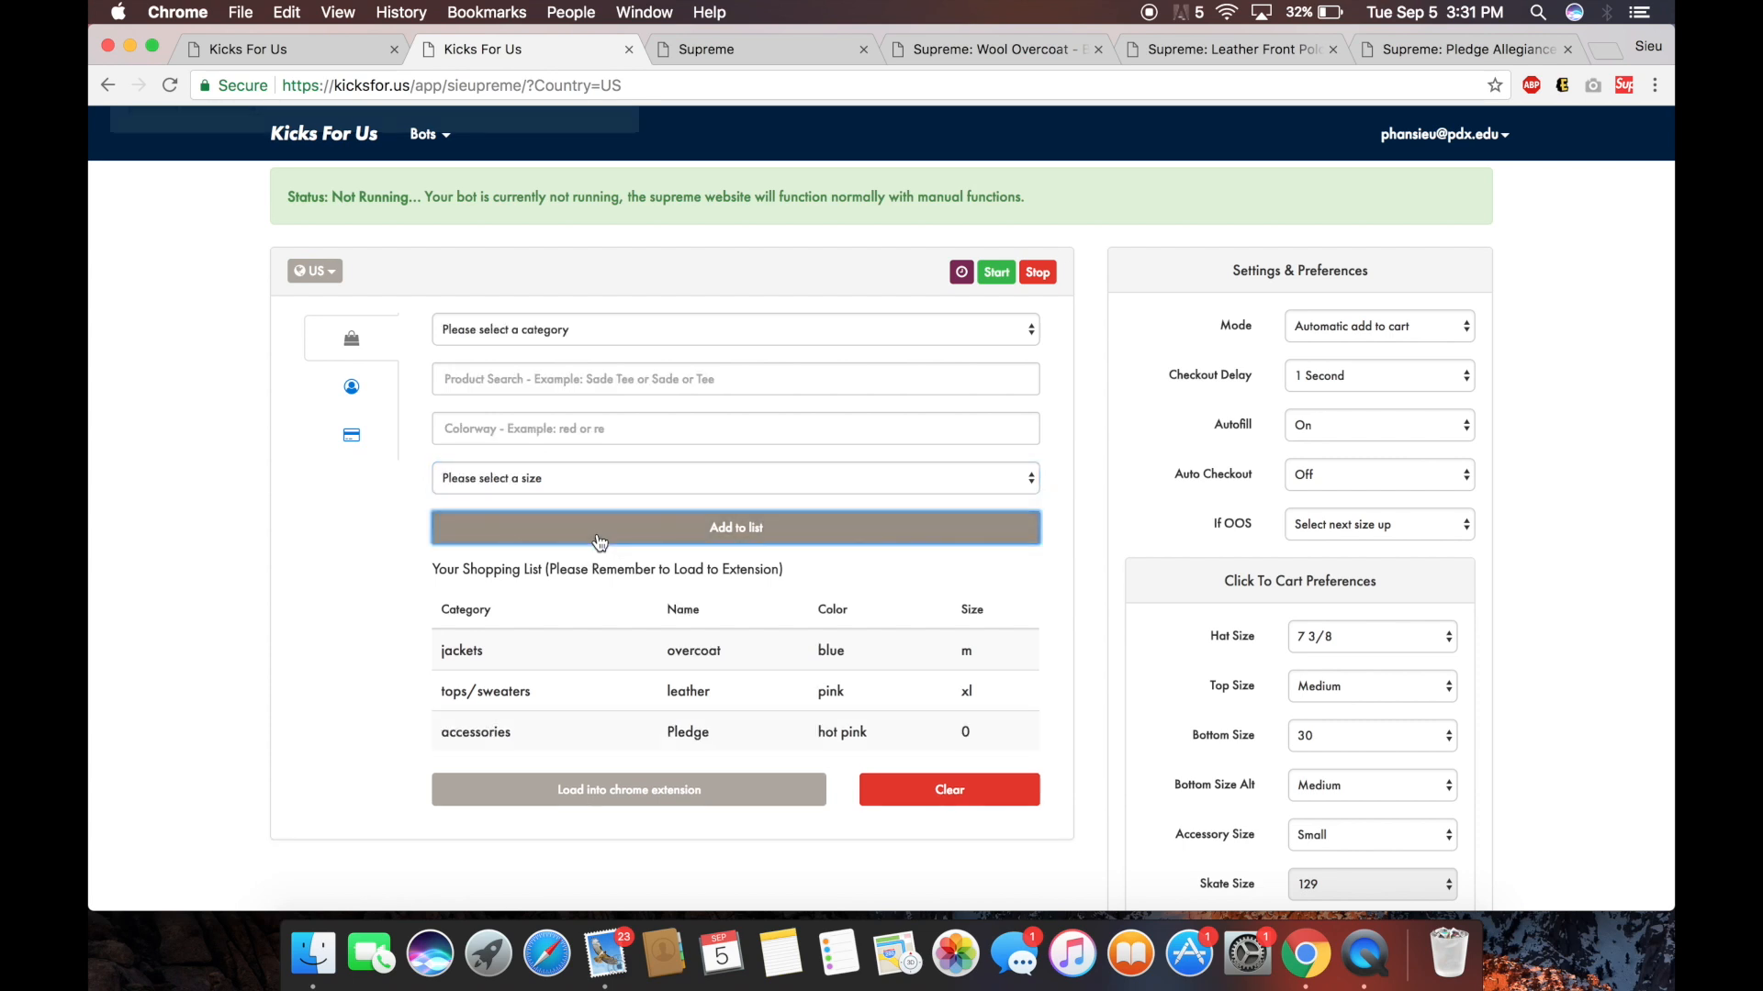
# Load all three items into the extension and close the overcoat, polo and keychain tabs.
pyautogui.click(679, 779)
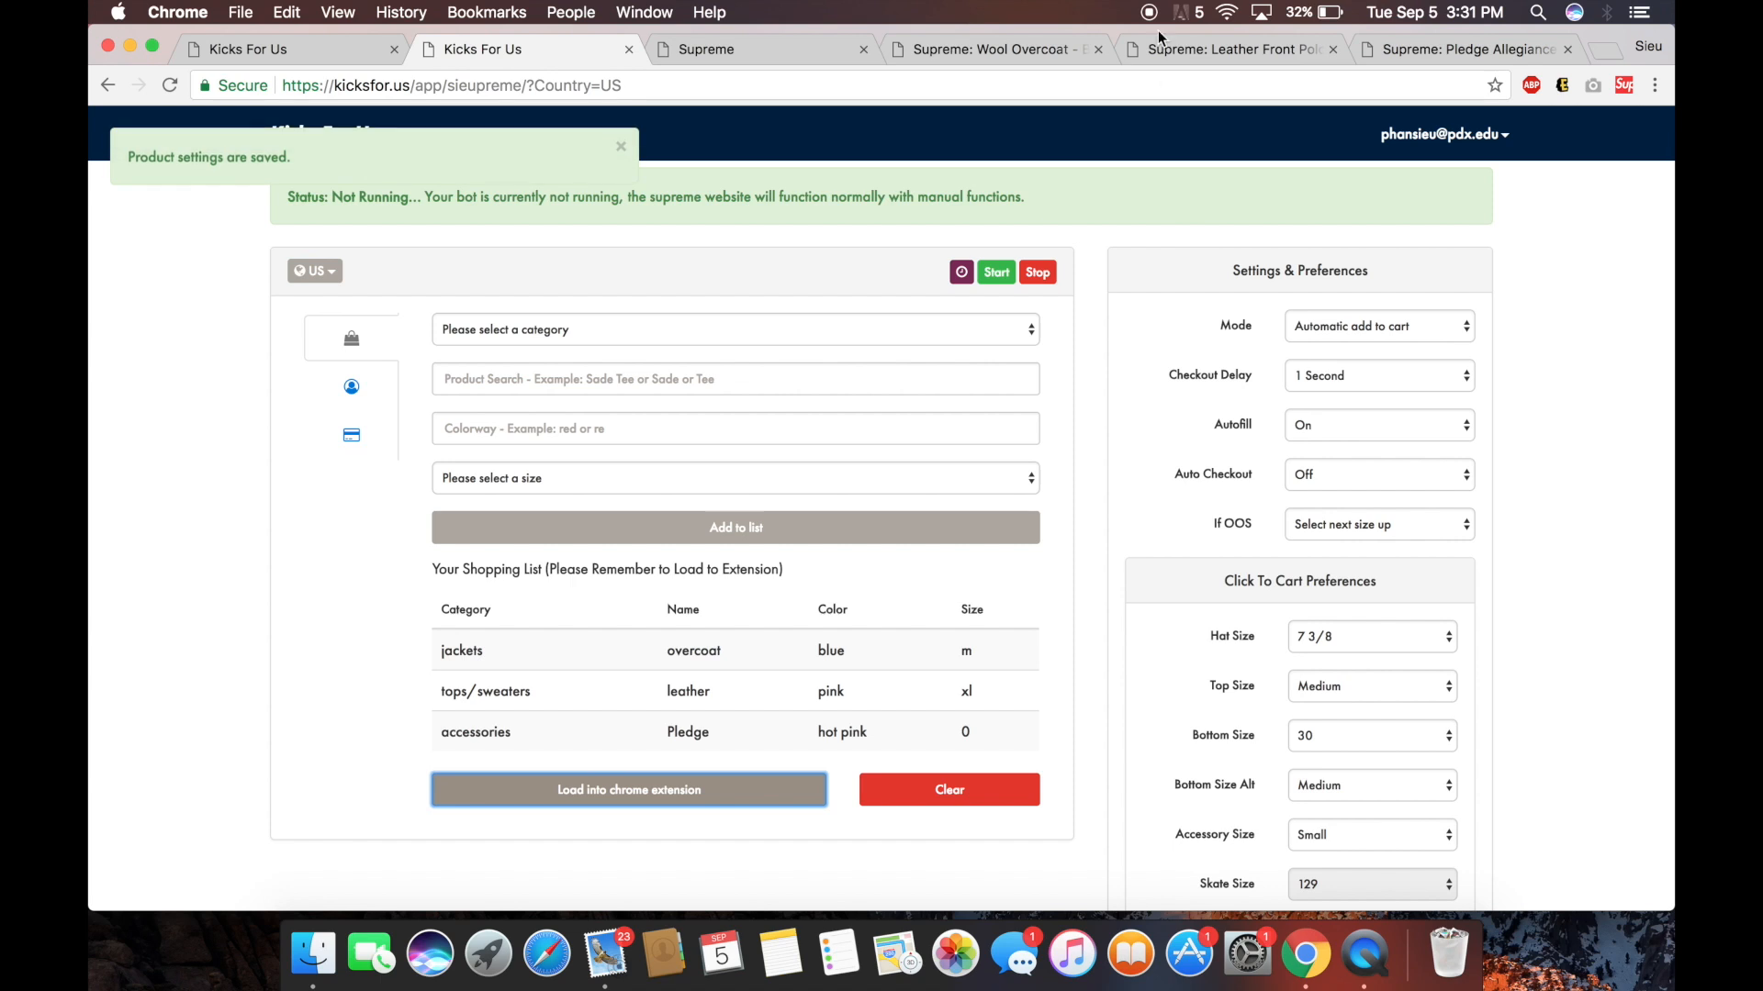
pyautogui.click(1098, 50)
pyautogui.click(1099, 50)
pyautogui.click(1099, 49)
# Close the Supreme shop tab, review the saved profile and card details, and start the bot.
pyautogui.click(914, 49)
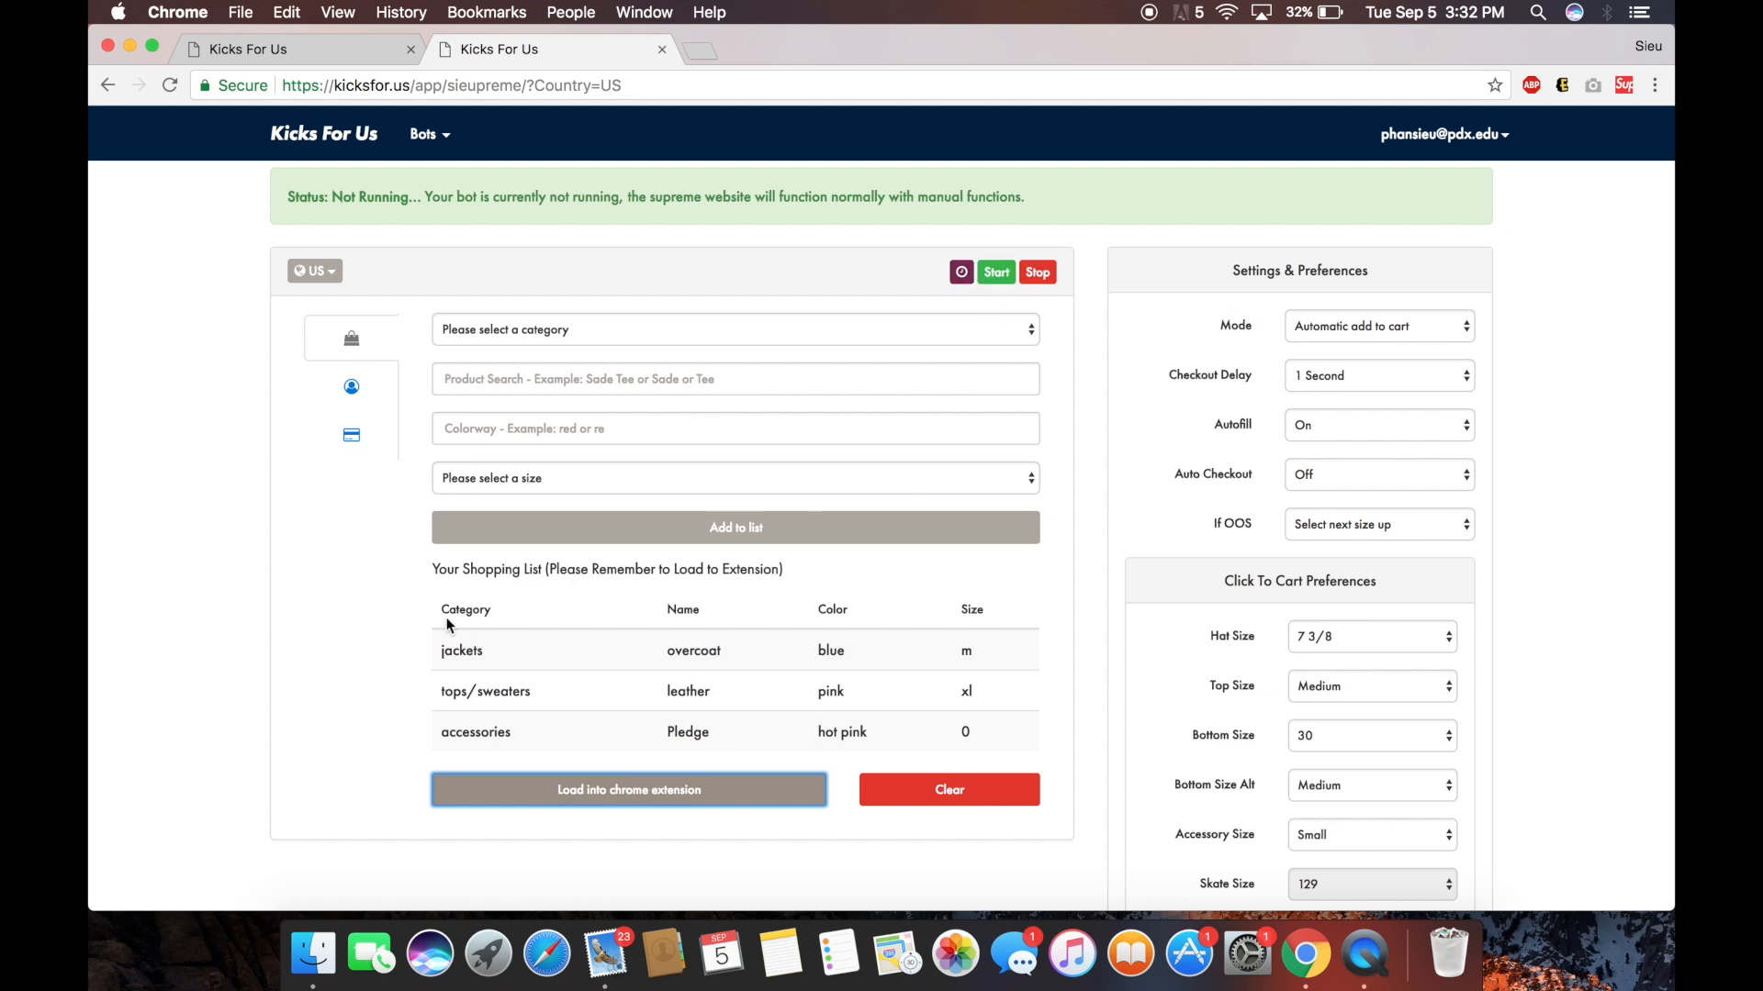
pyautogui.click(352, 405)
pyautogui.click(352, 433)
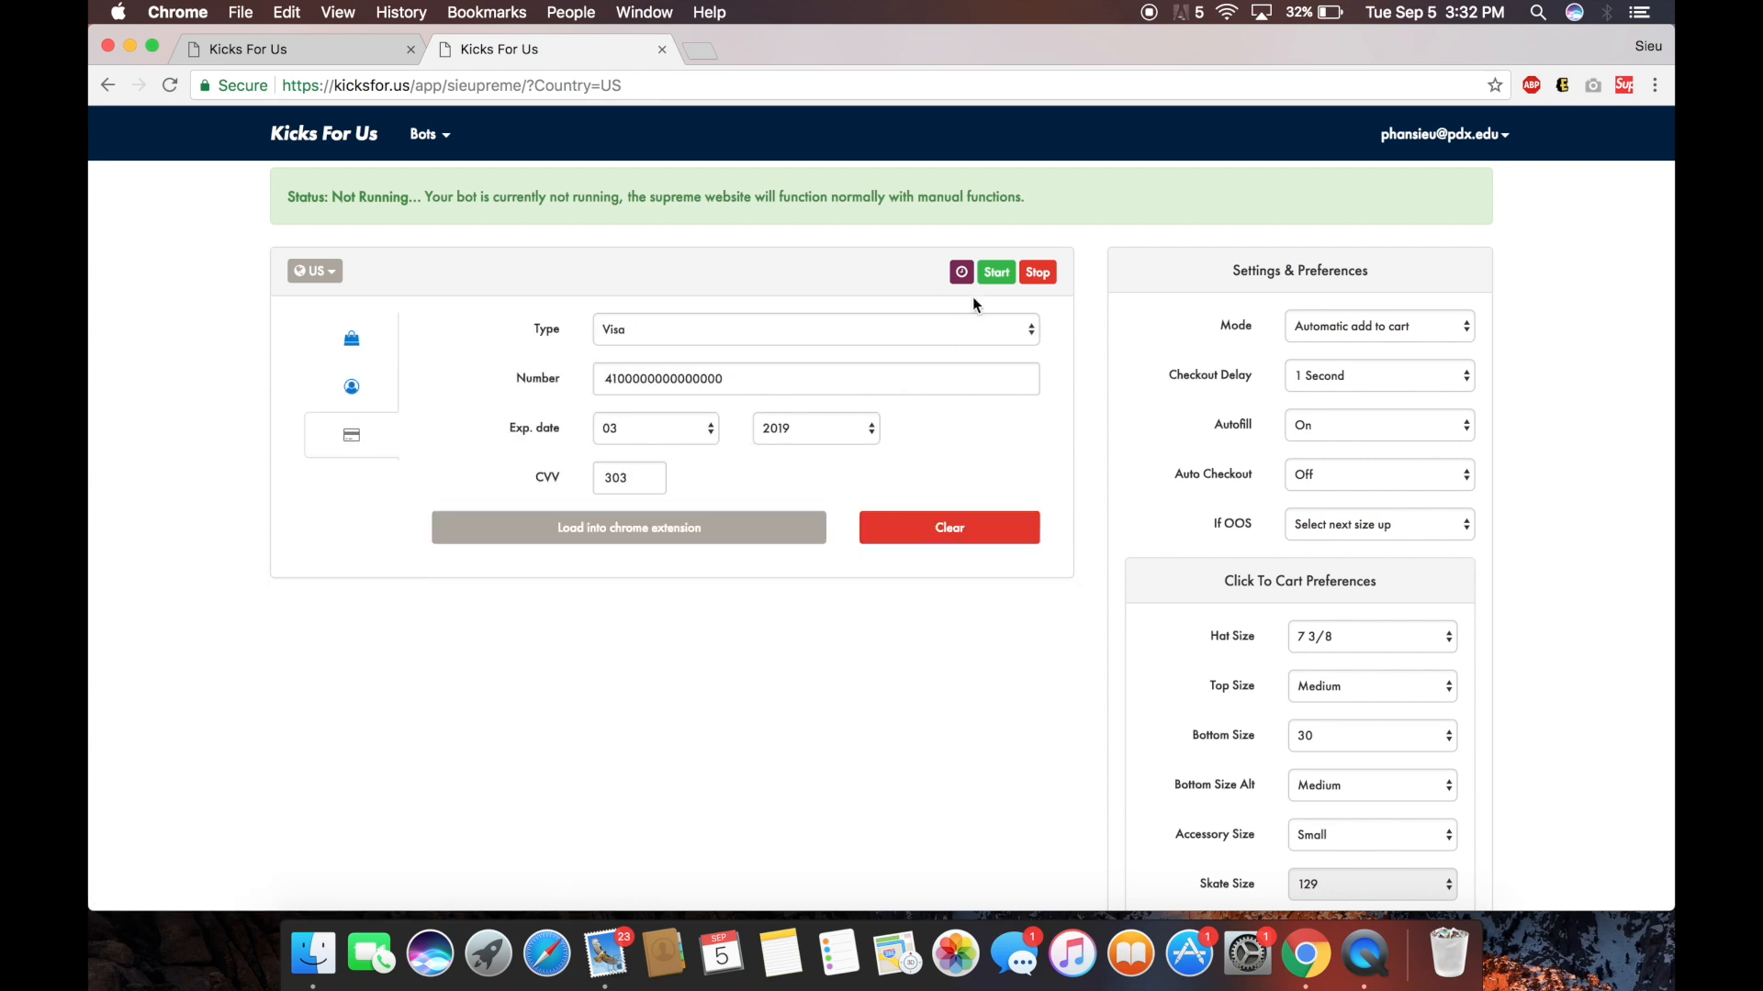
pyautogui.click(997, 275)
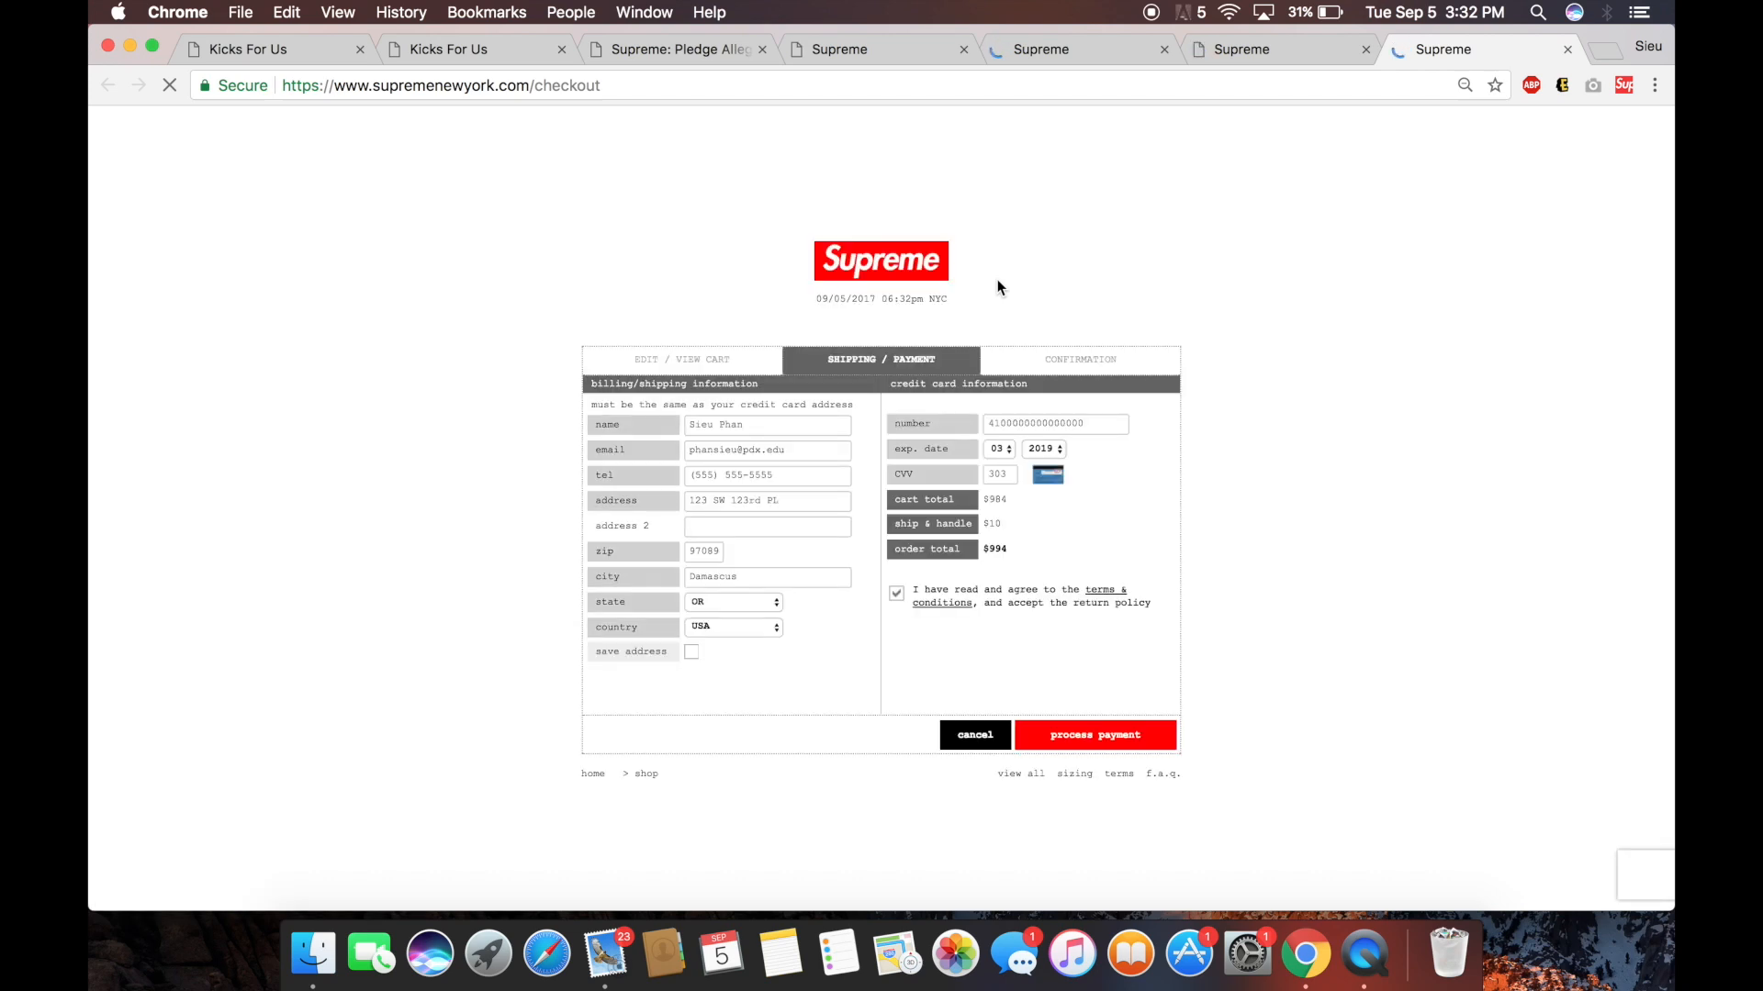
# Compare the three-item cart with the auto-filled checkout page.
pyautogui.click(1248, 52)
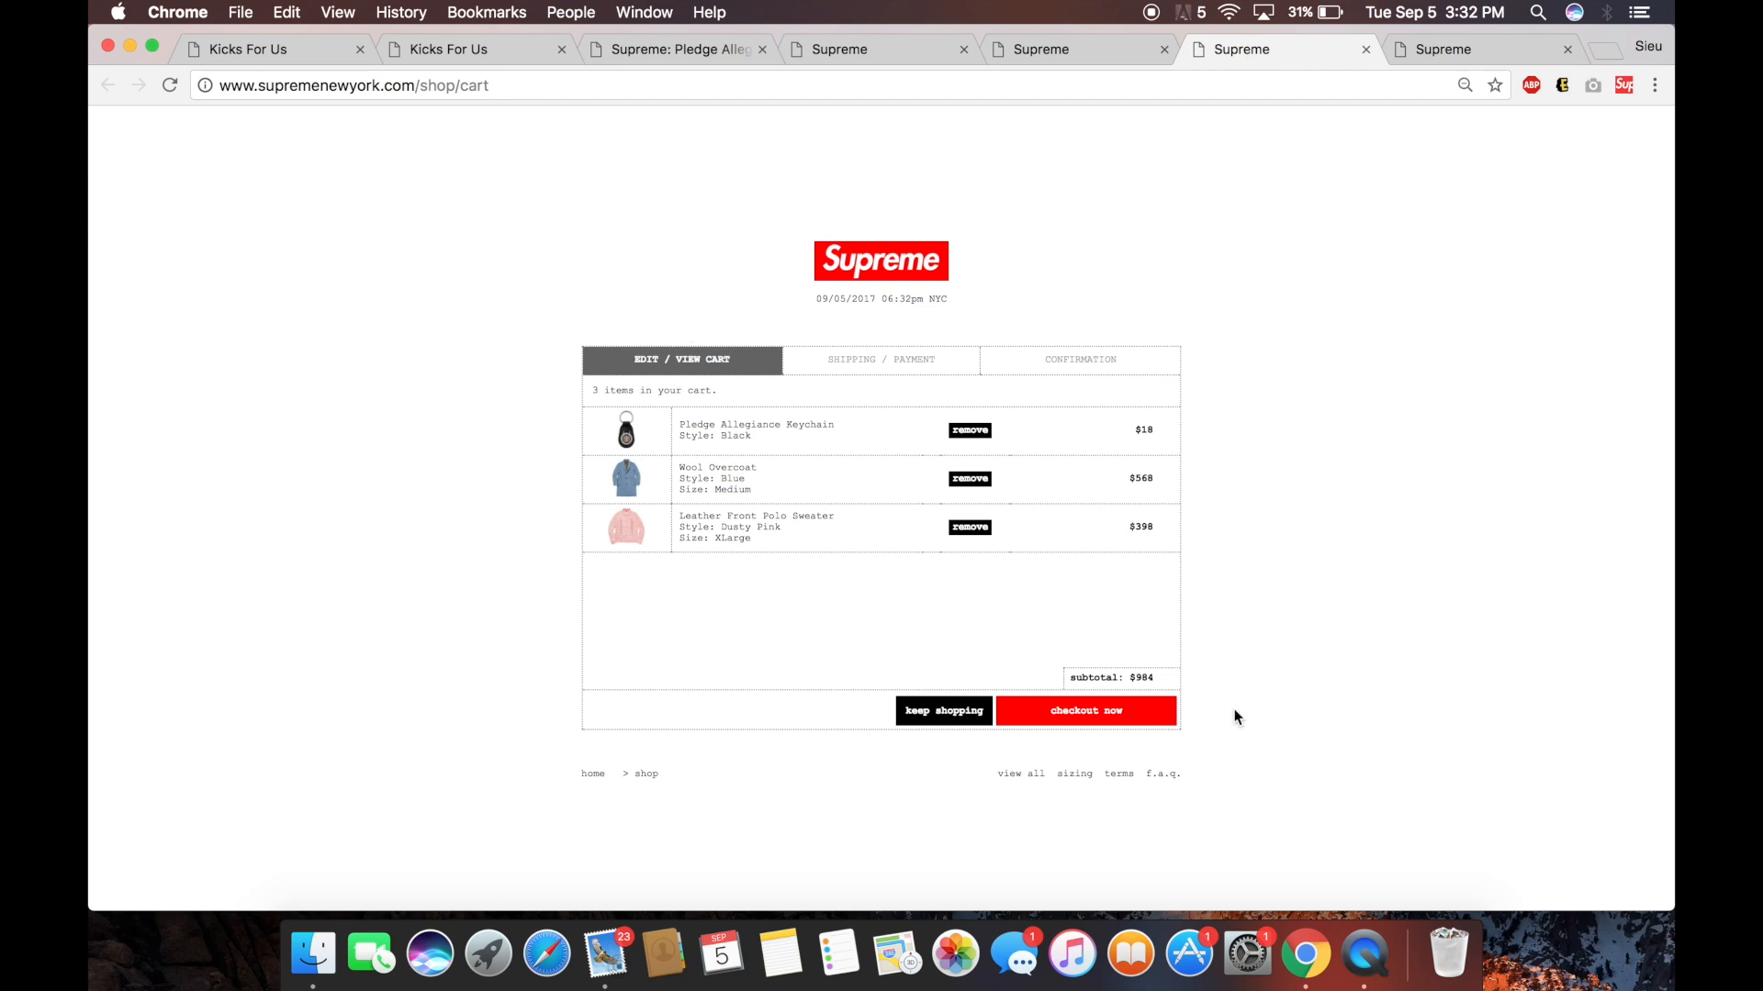
pyautogui.click(1468, 50)
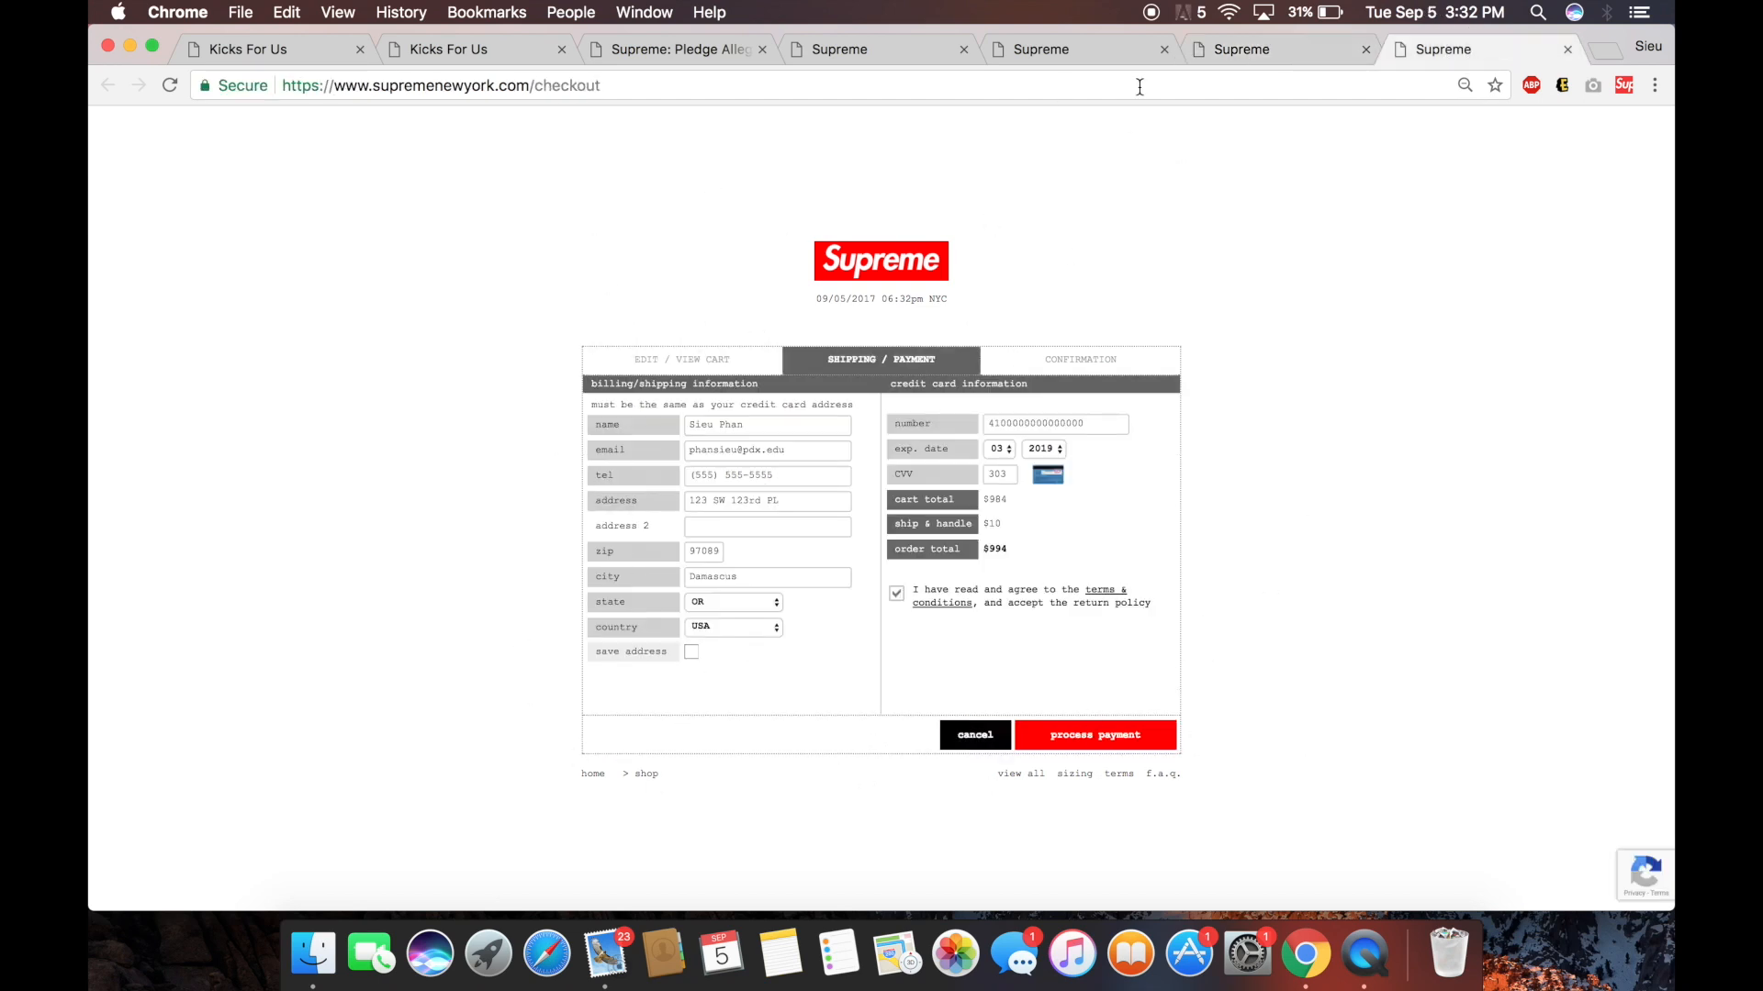
pyautogui.click(1257, 42)
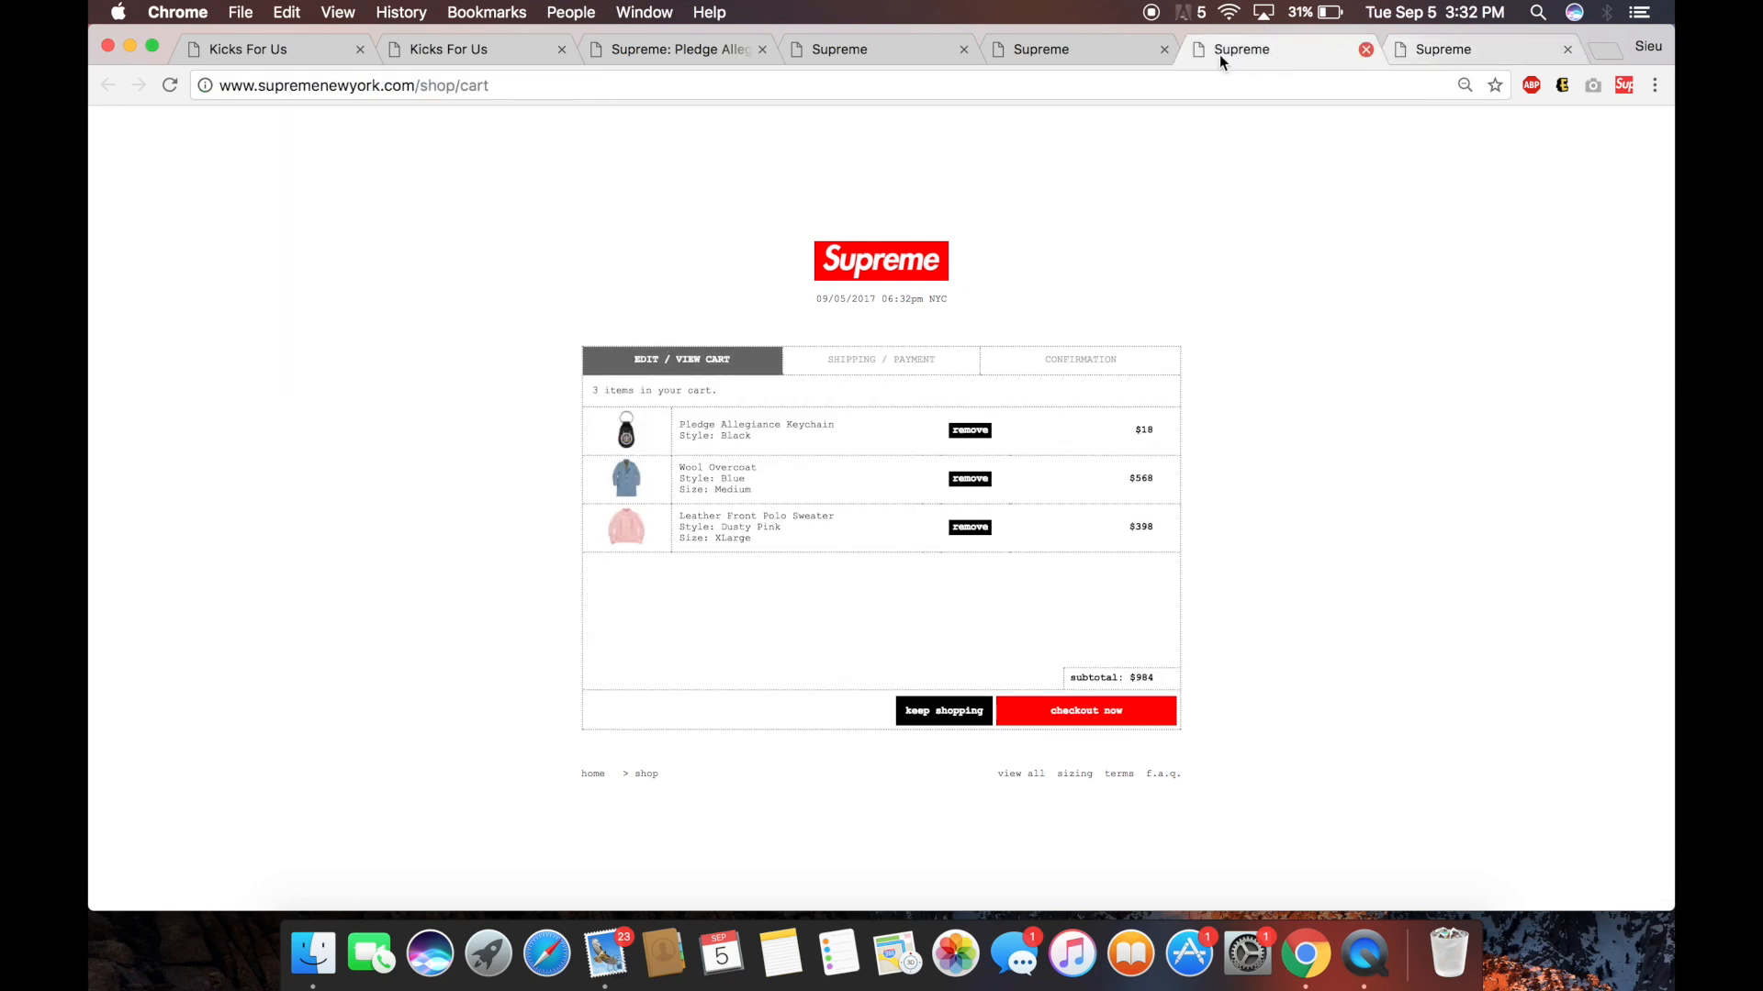
pyautogui.click(1067, 50)
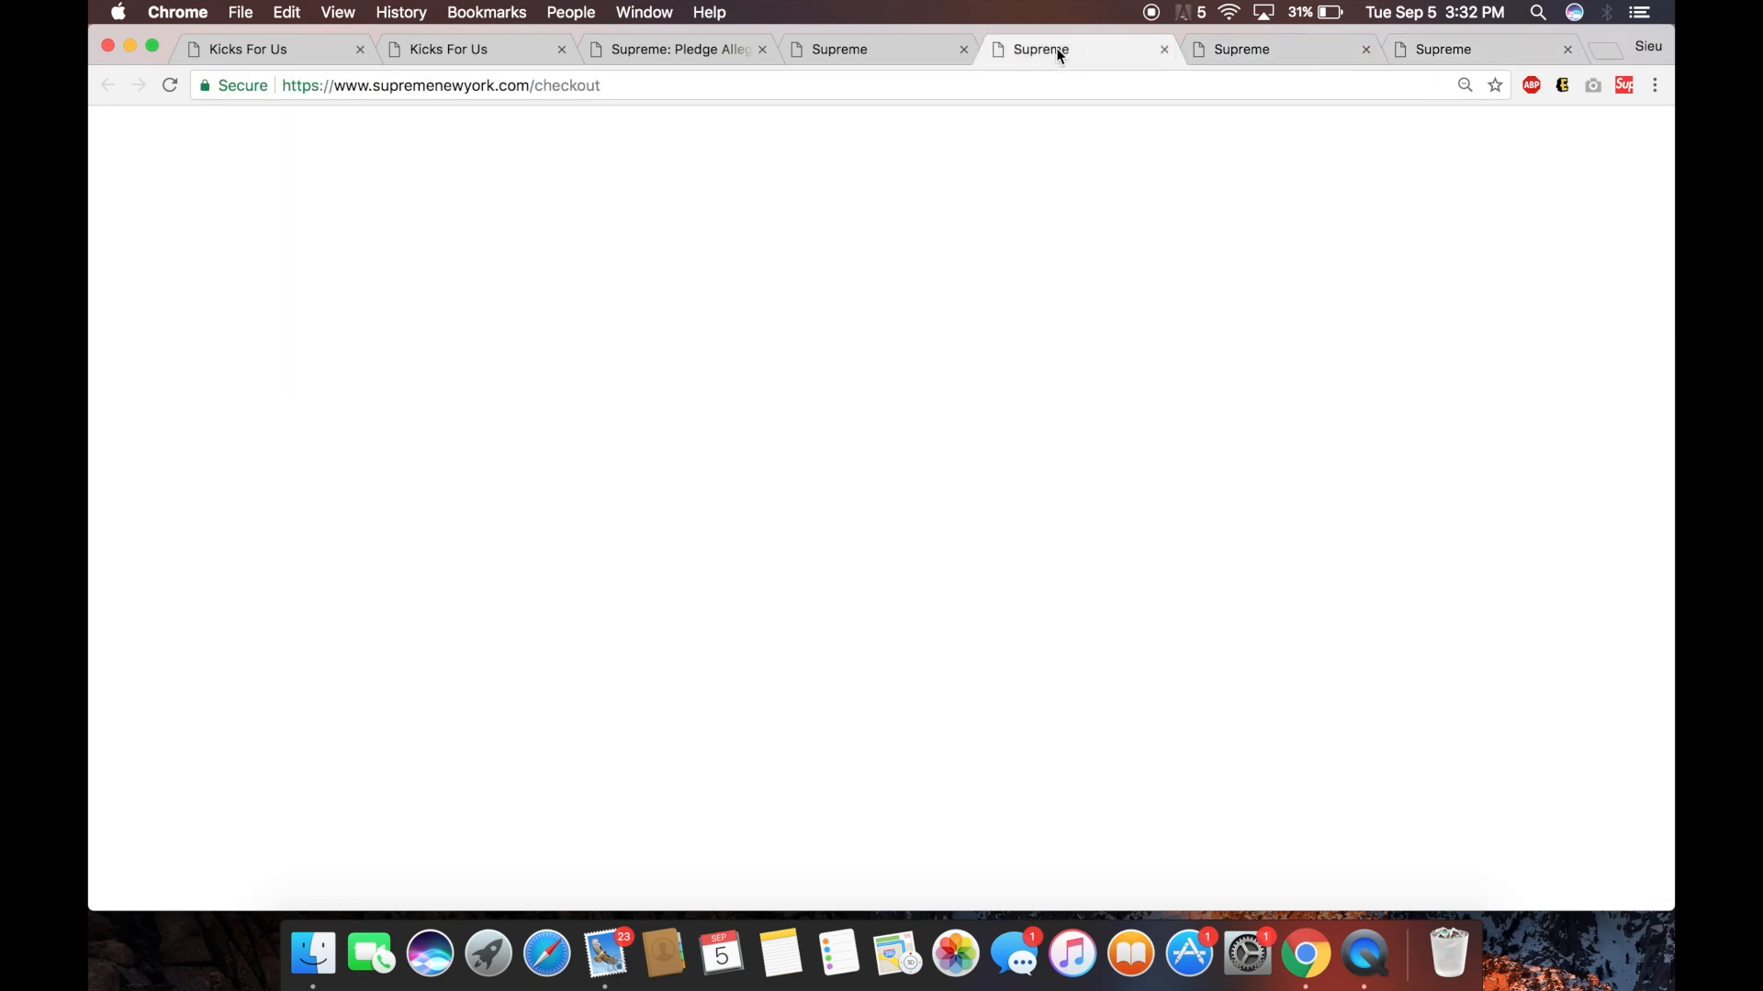
pyautogui.click(905, 49)
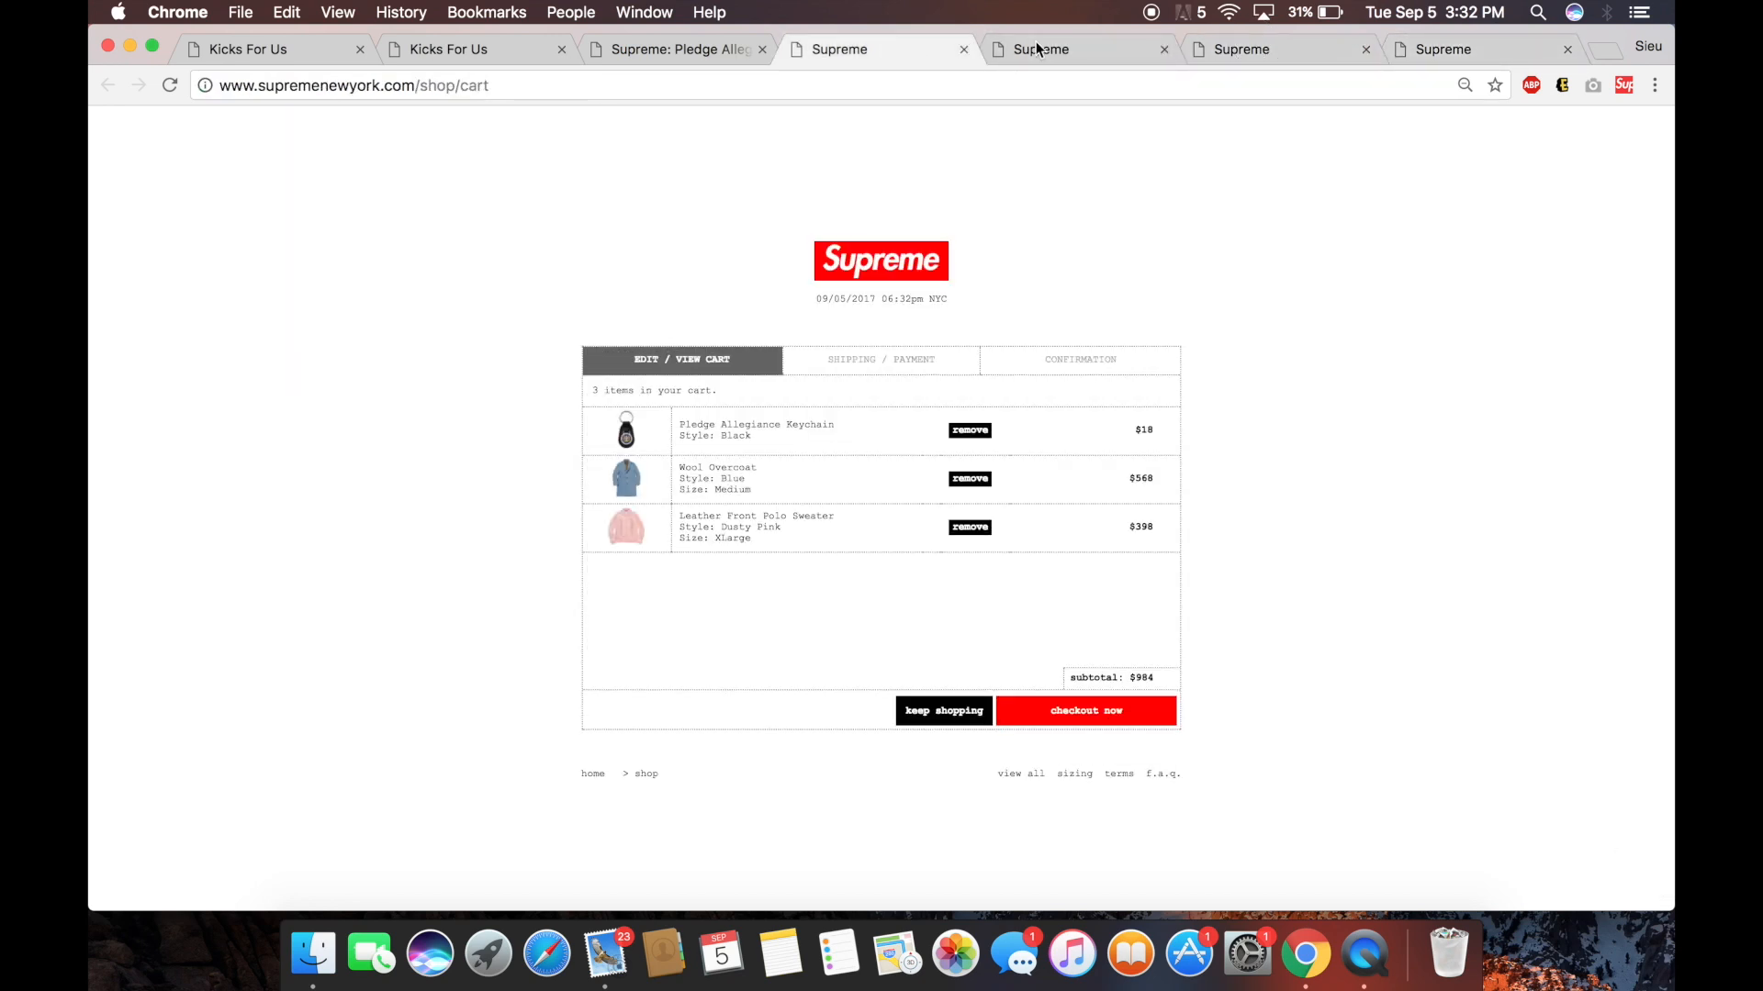
# Close the extra Supreme, cart, checkout and keychain tabs to return to the bot page.
pyautogui.click(964, 50)
pyautogui.click(963, 50)
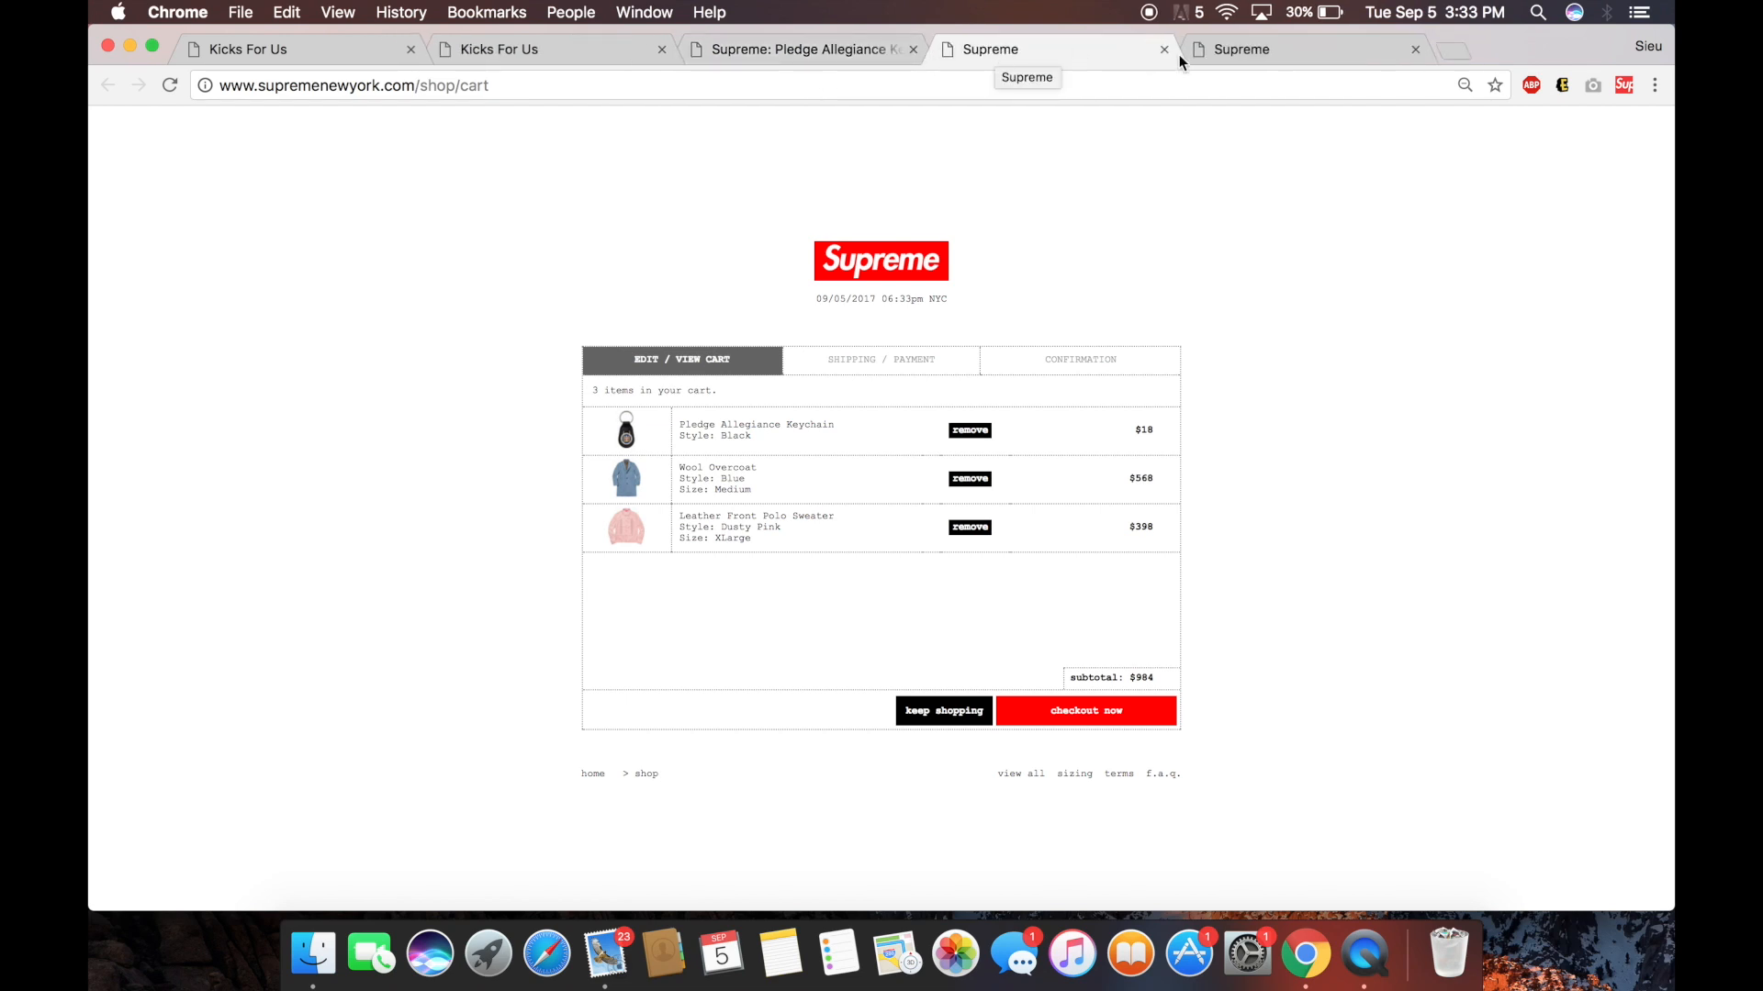
pyautogui.click(1165, 50)
pyautogui.click(1168, 54)
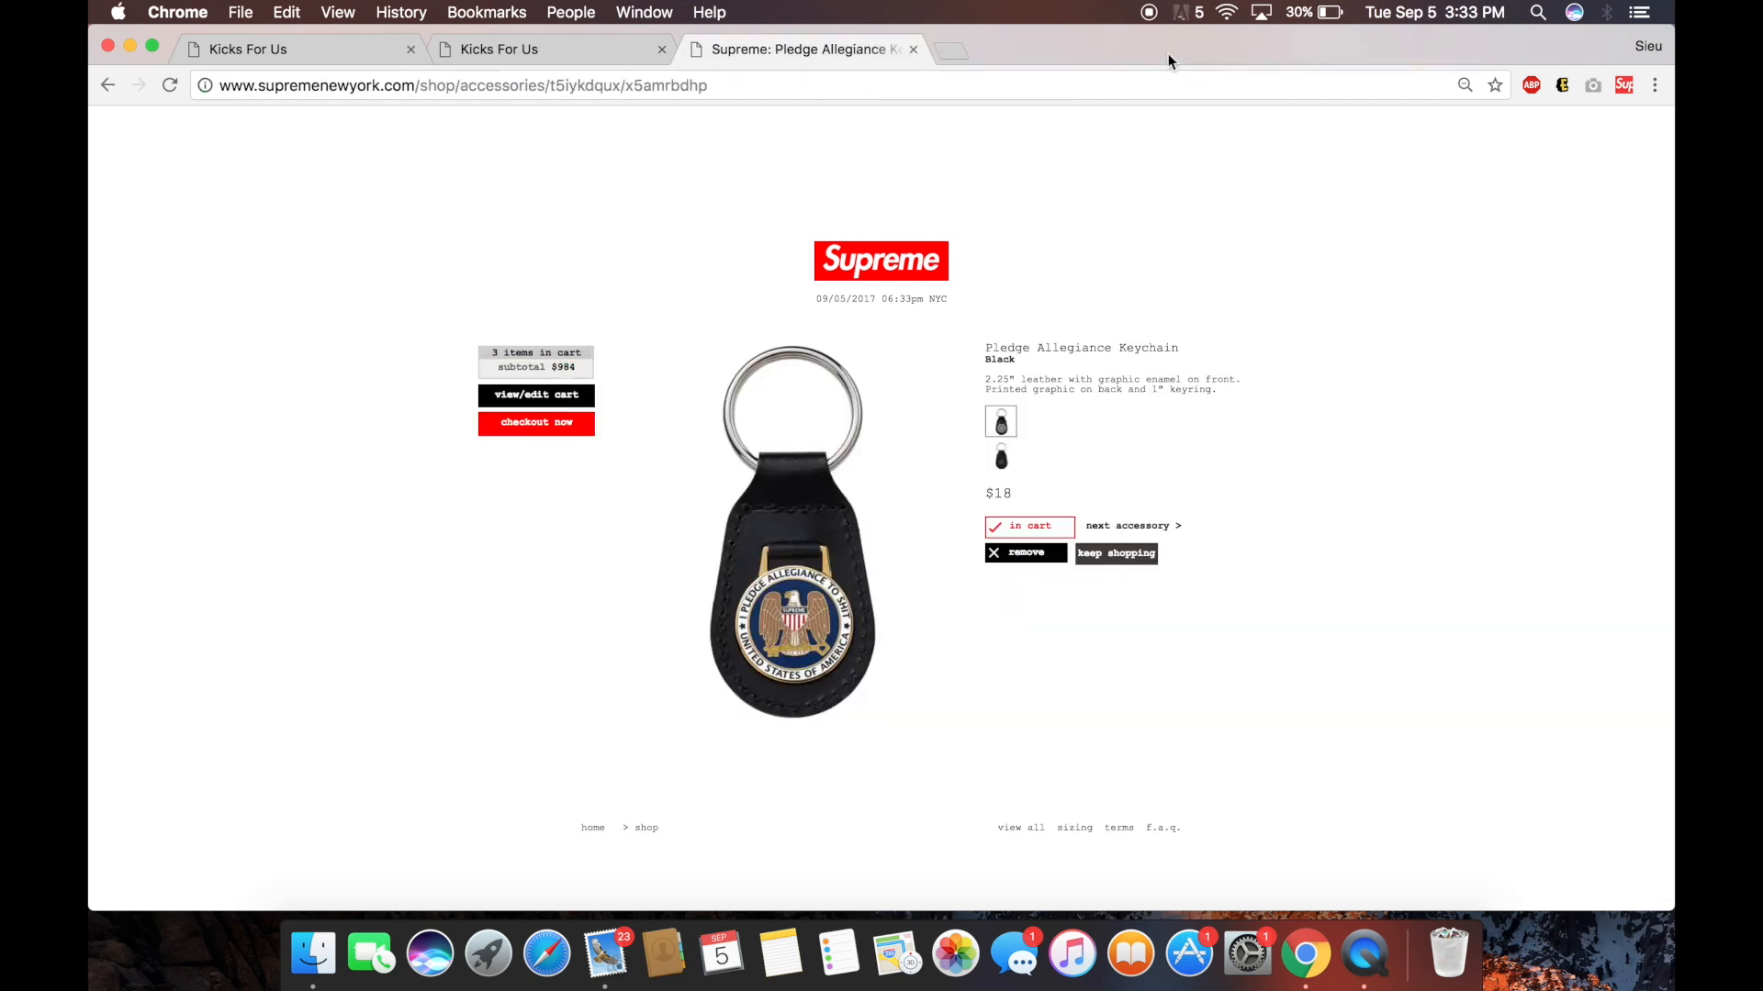
pyautogui.click(913, 51)
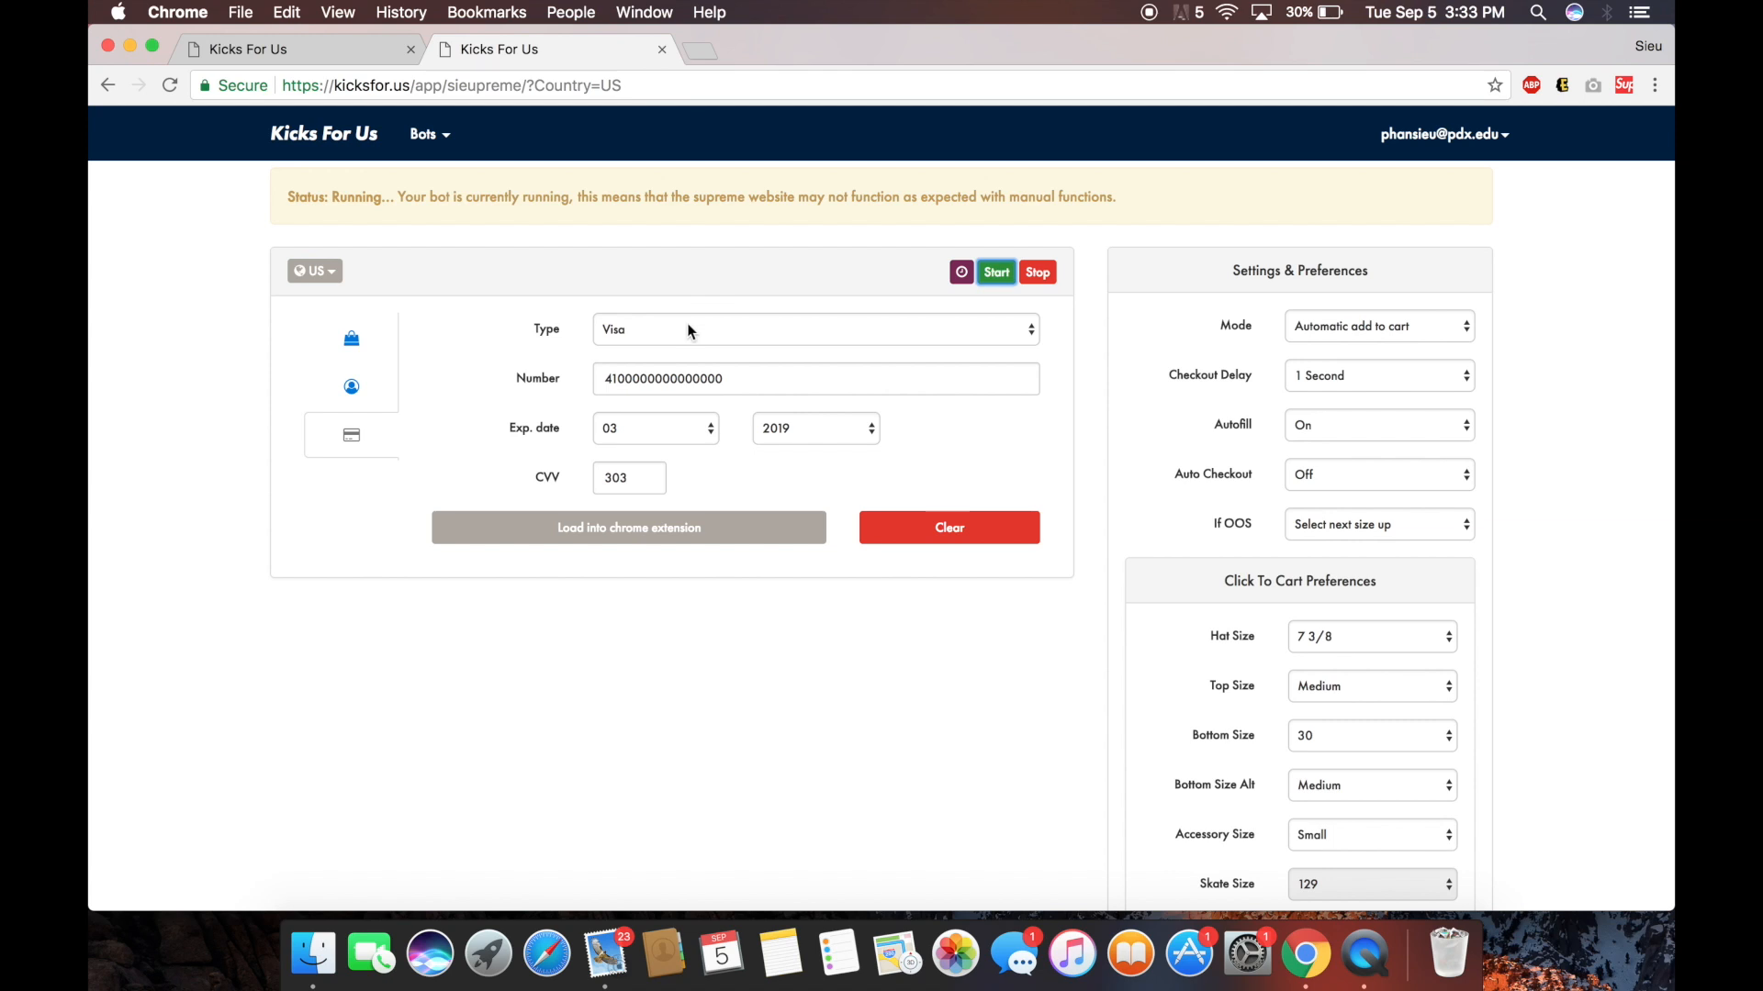
# Stop the bot and start a 00:00:30 countdown timer to relaunch it.
pyautogui.scroll(-5, 775, 464)
pyautogui.scroll(10, 774, 465)
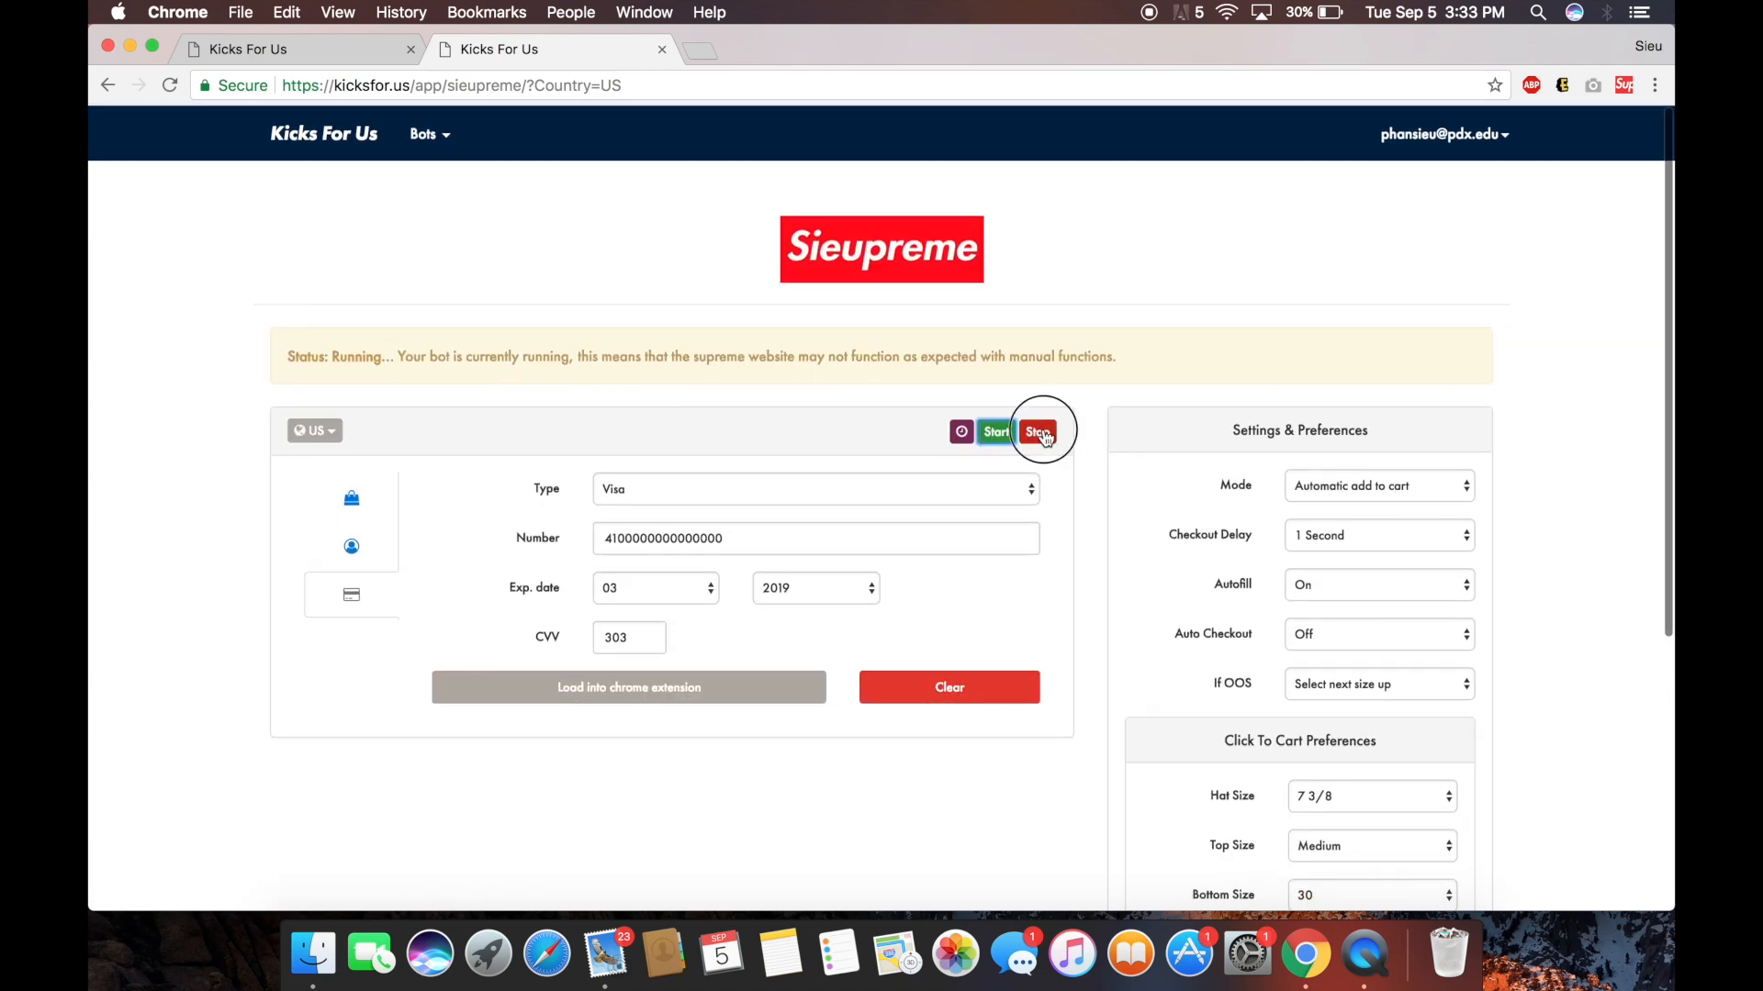
pyautogui.click(1037, 437)
pyautogui.click(961, 436)
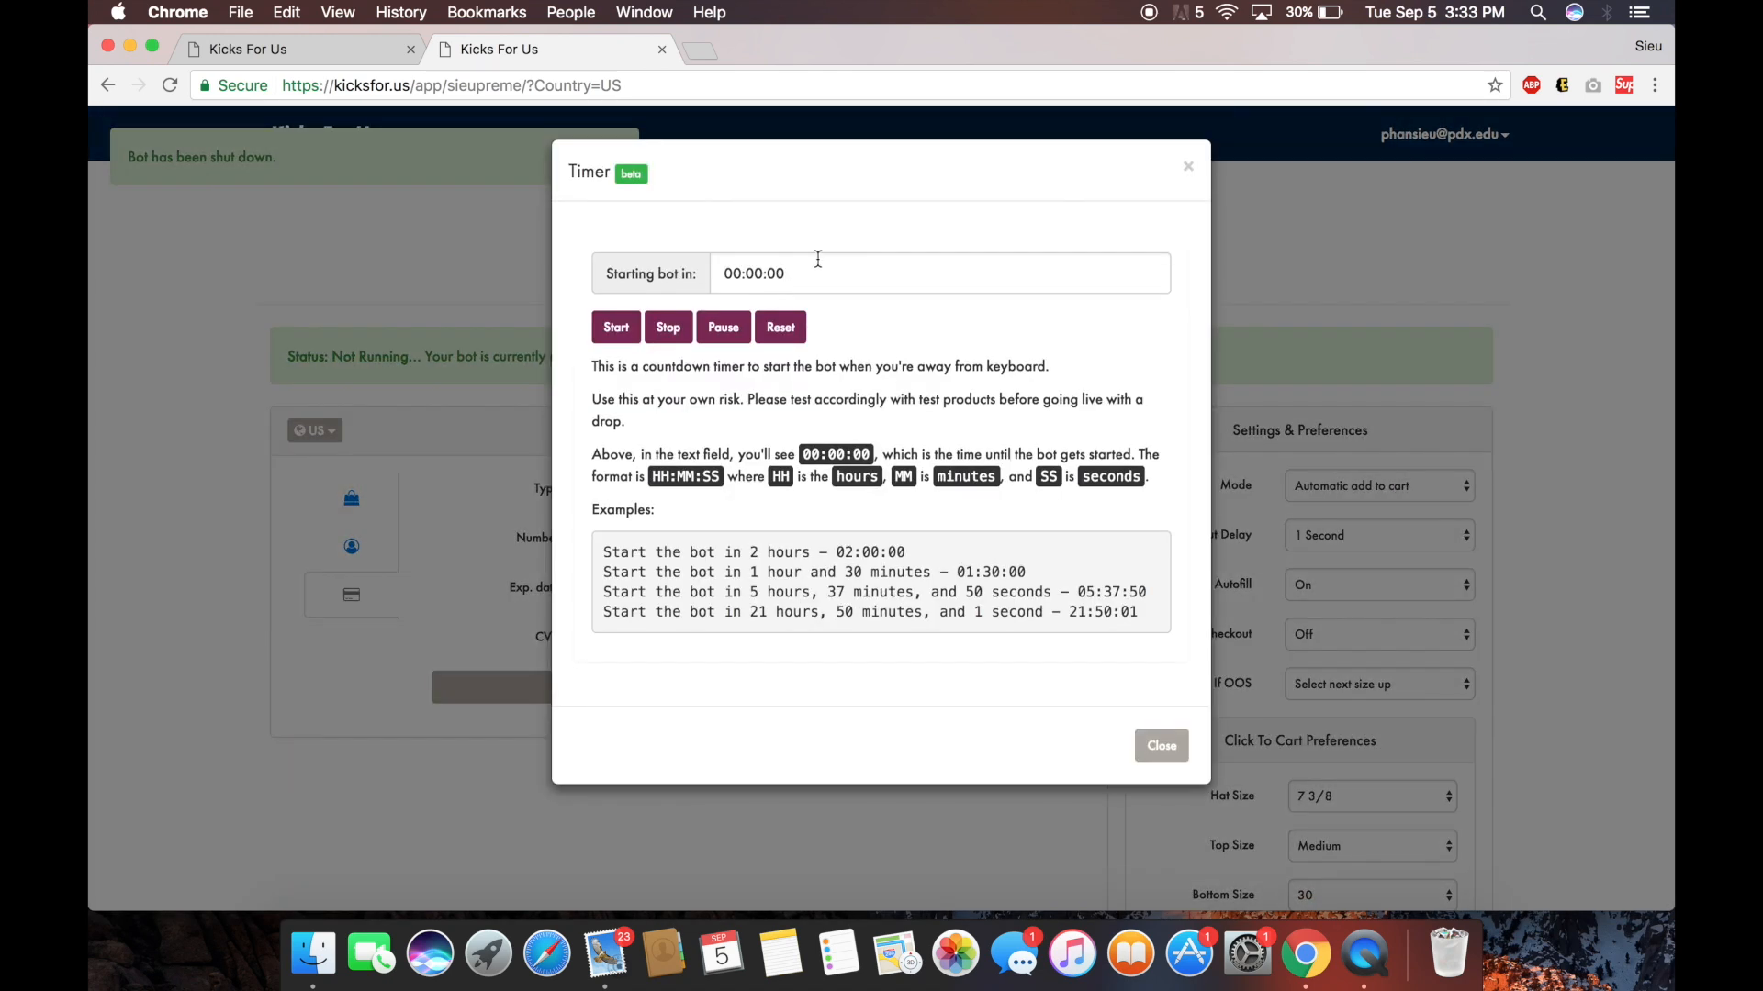
pyautogui.moveTo(825, 282); pyautogui.dragTo(769, 267)
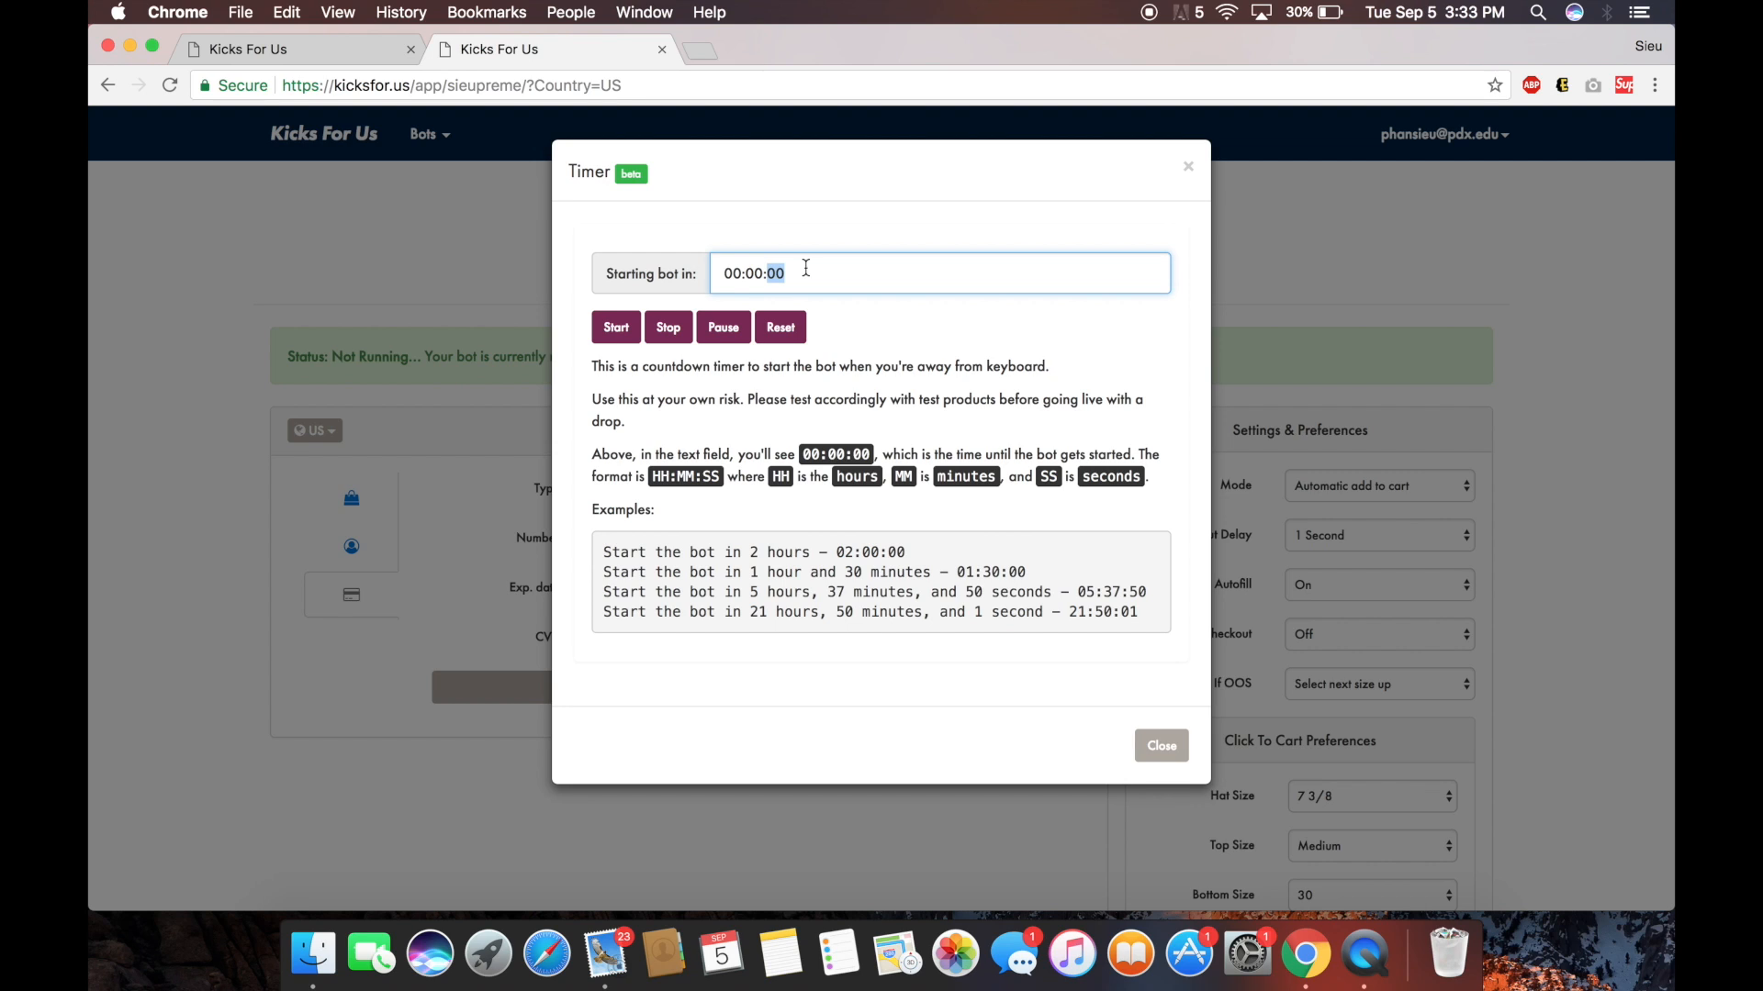
pyautogui.write('30')
pyautogui.click(613, 328)
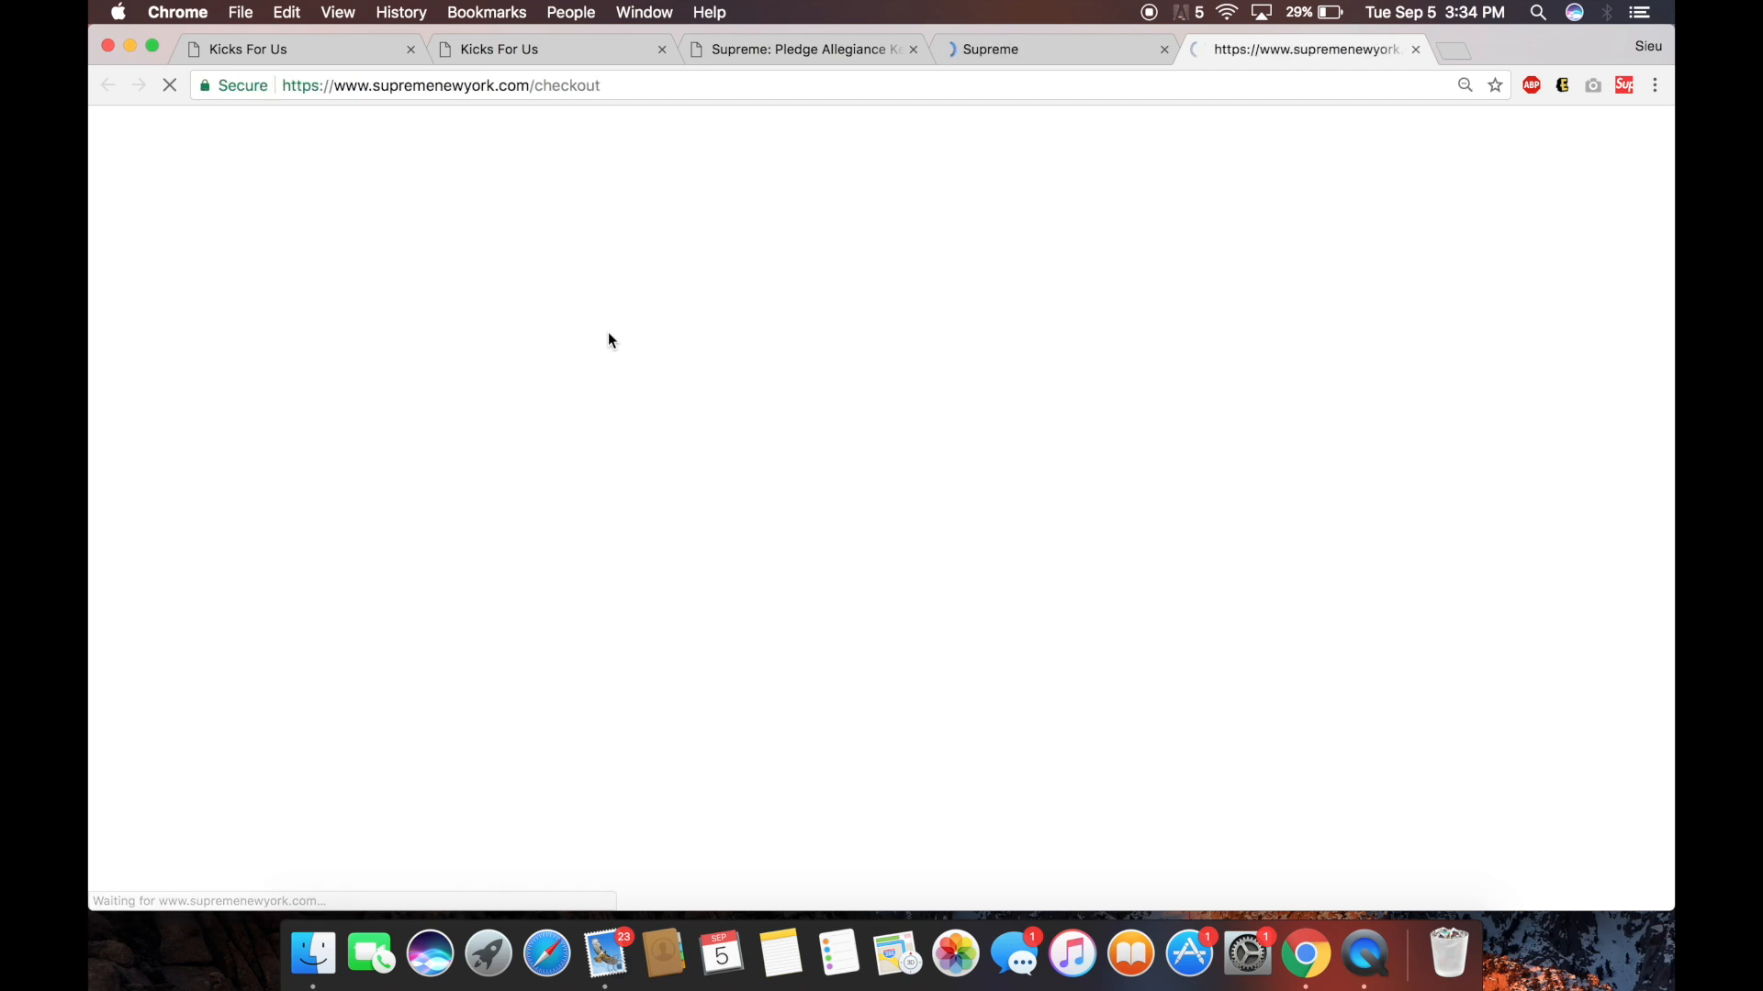
# Check the cart, refilled checkout and keychain pages, then return to the Kicks For Us timer page.
pyautogui.click(1100, 55)
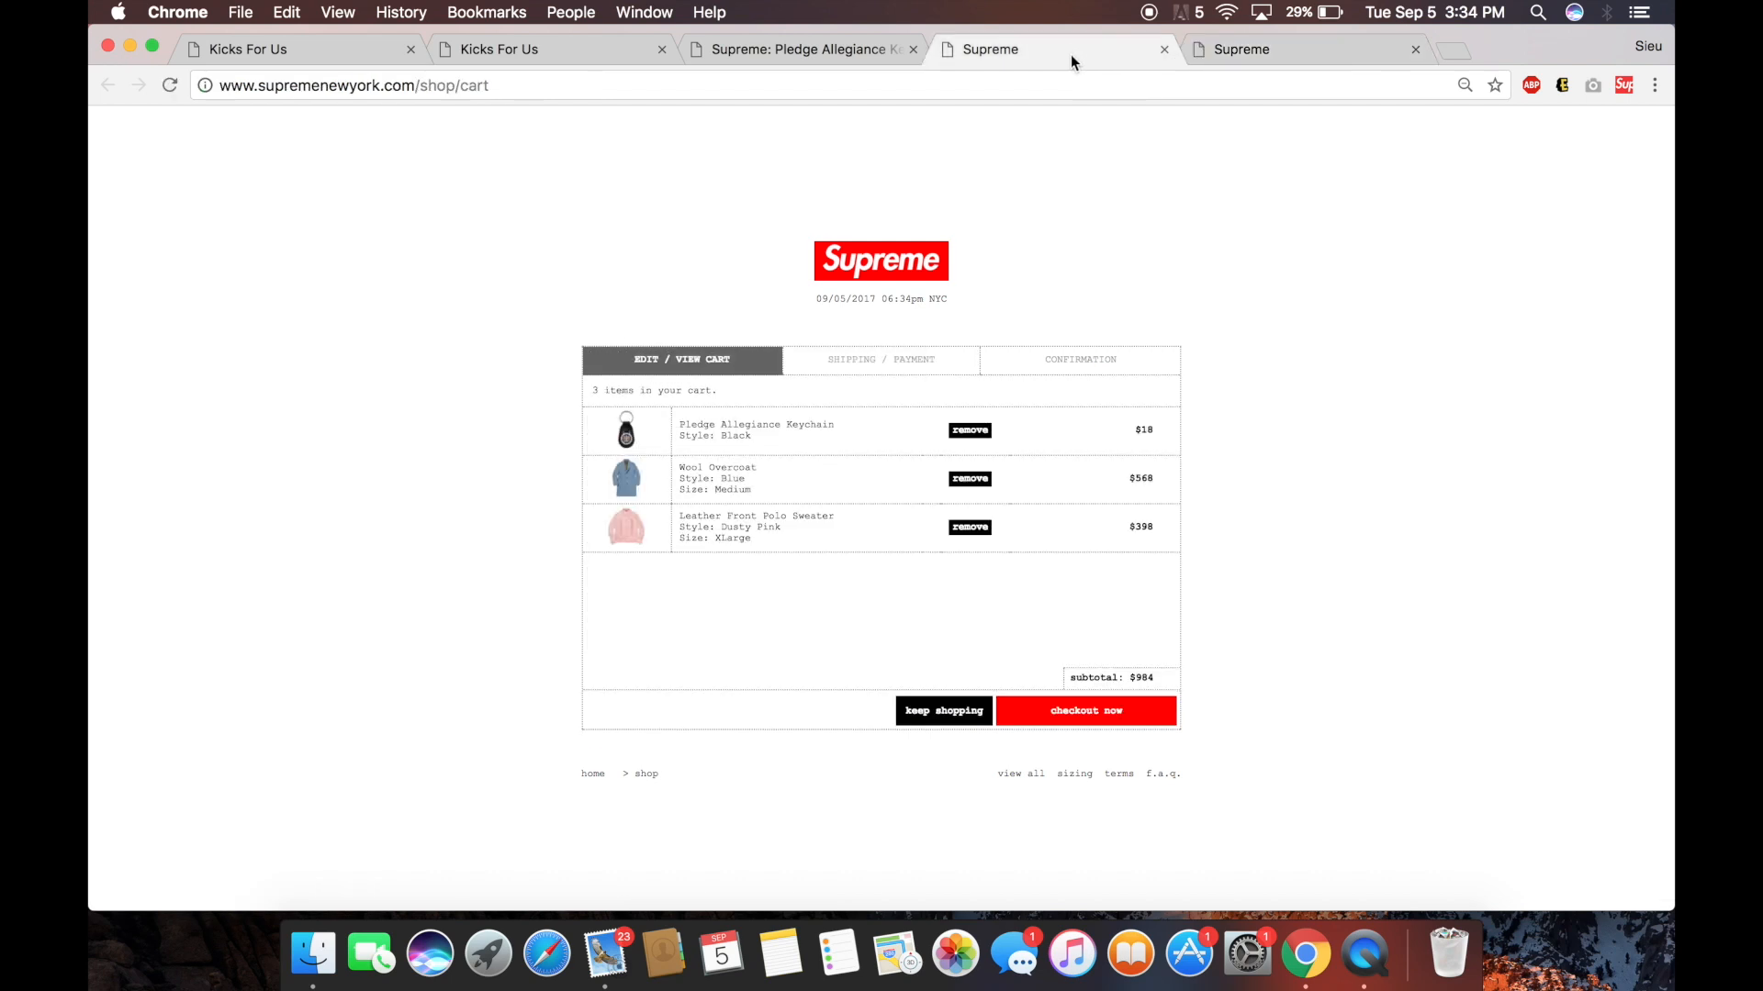
pyautogui.click(1282, 52)
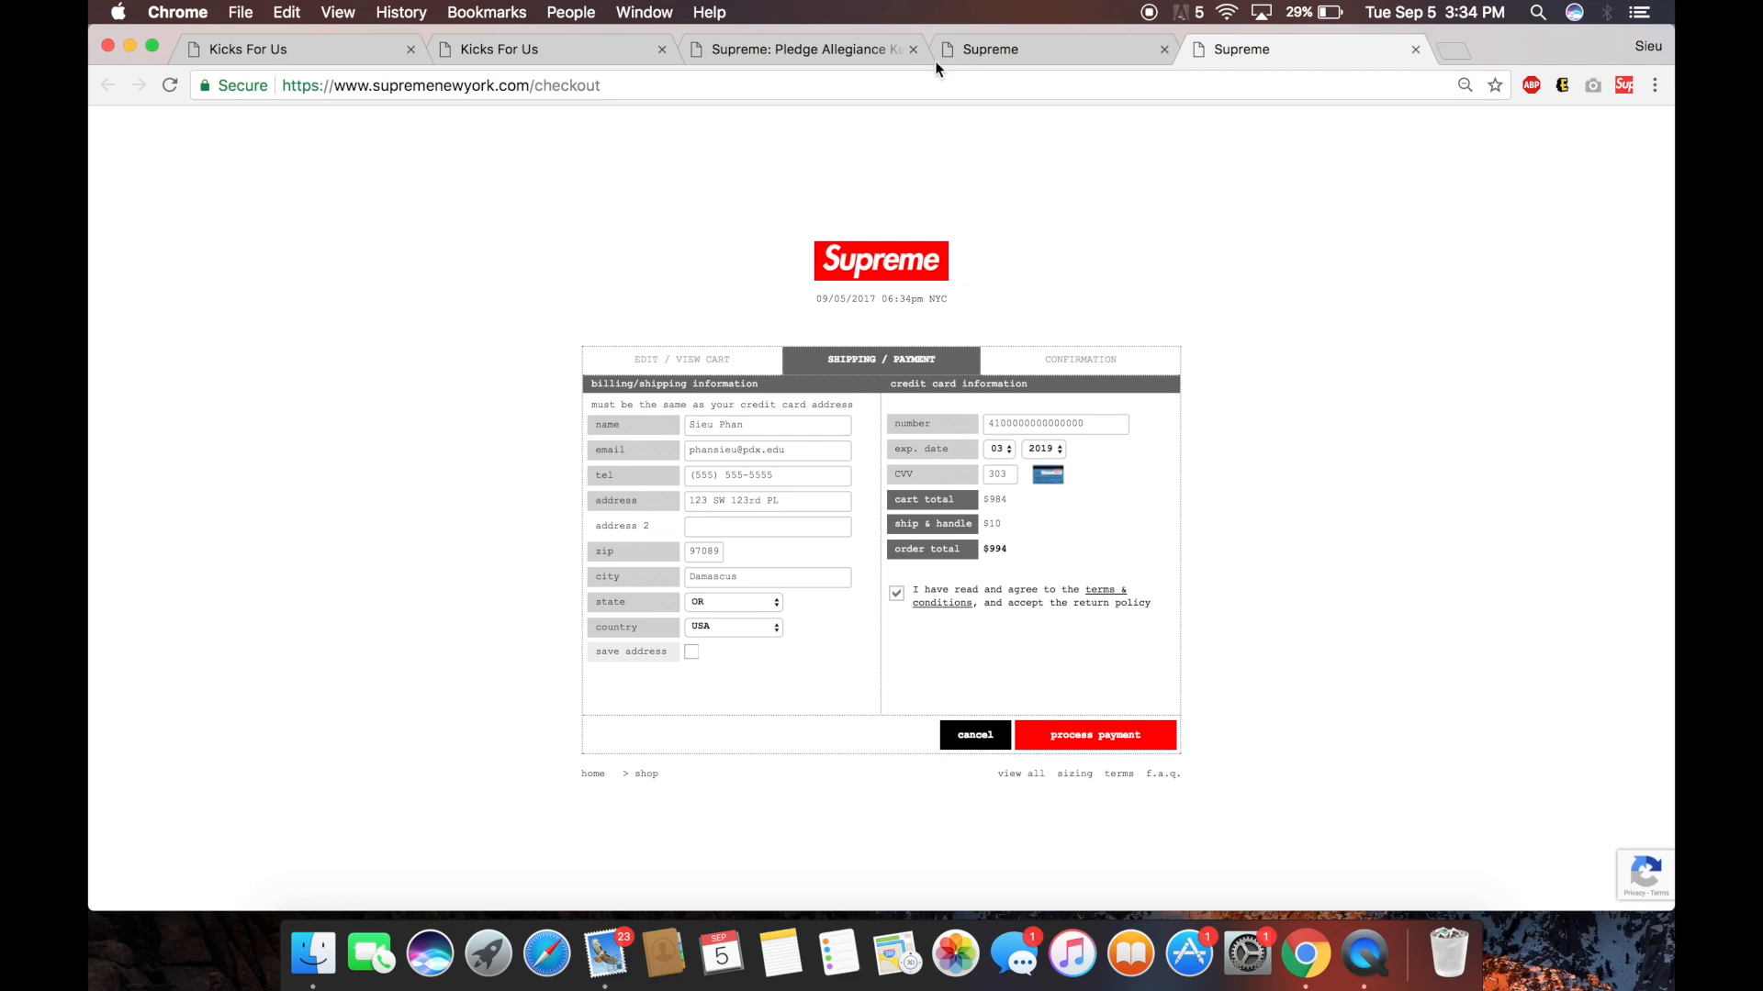
pyautogui.click(878, 52)
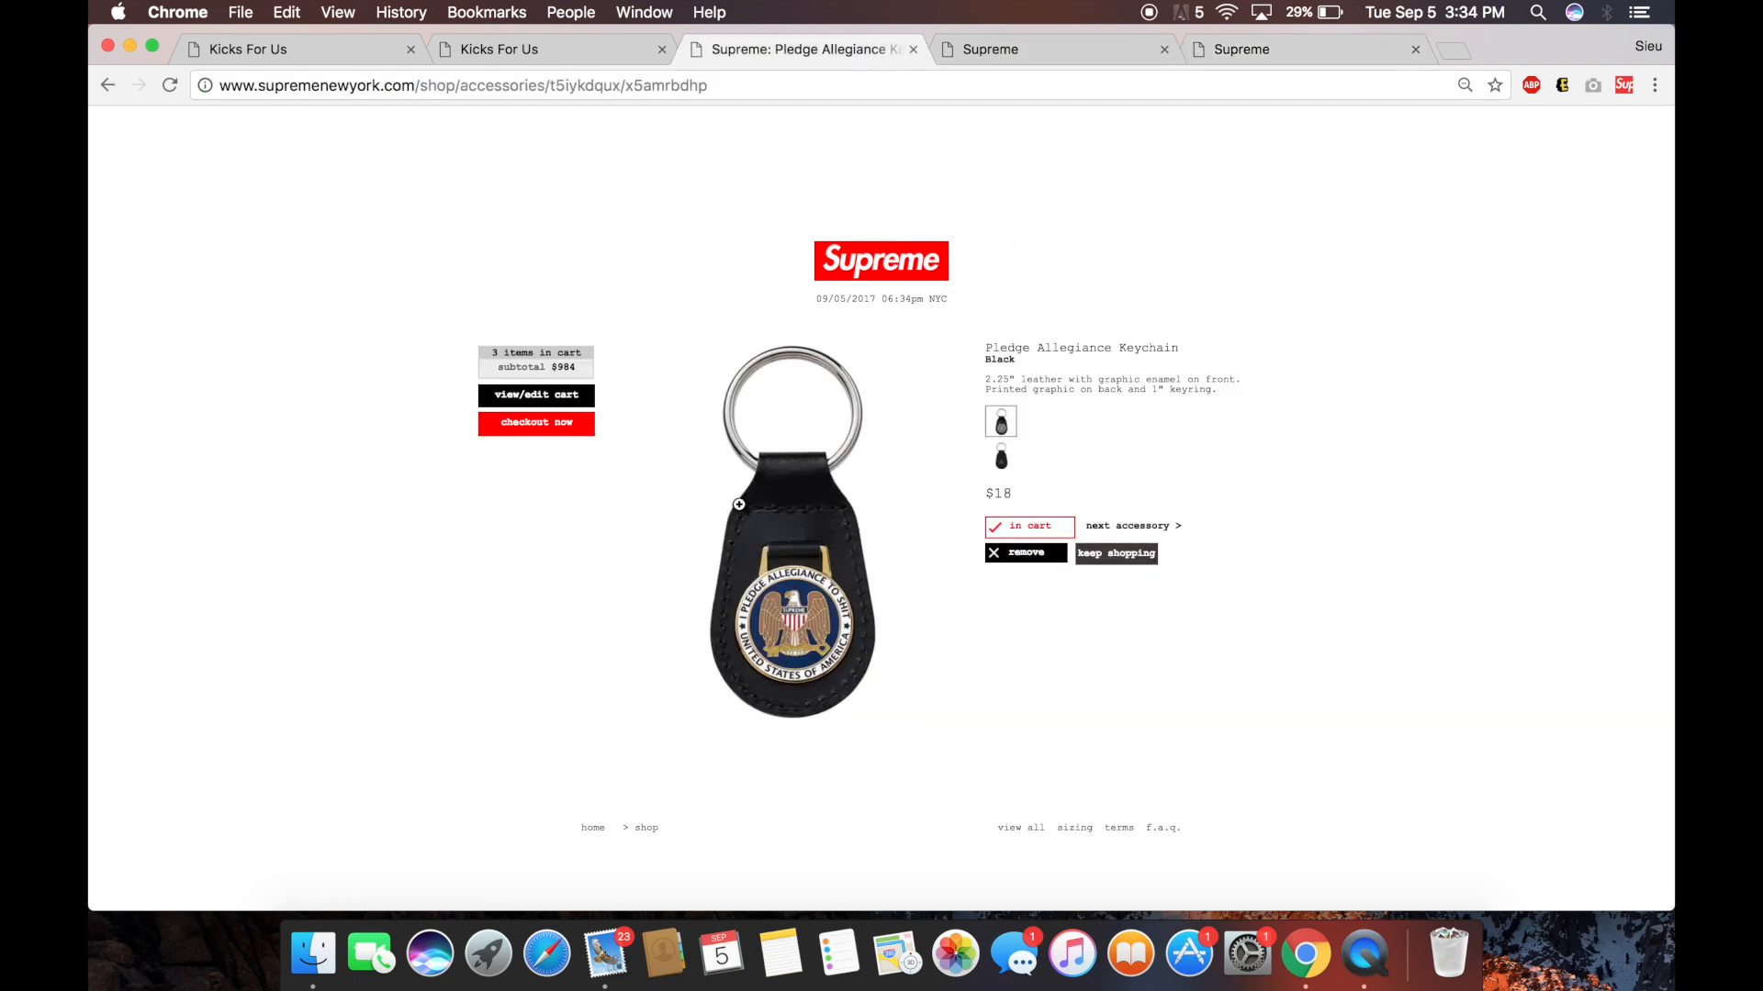
pyautogui.click(1269, 59)
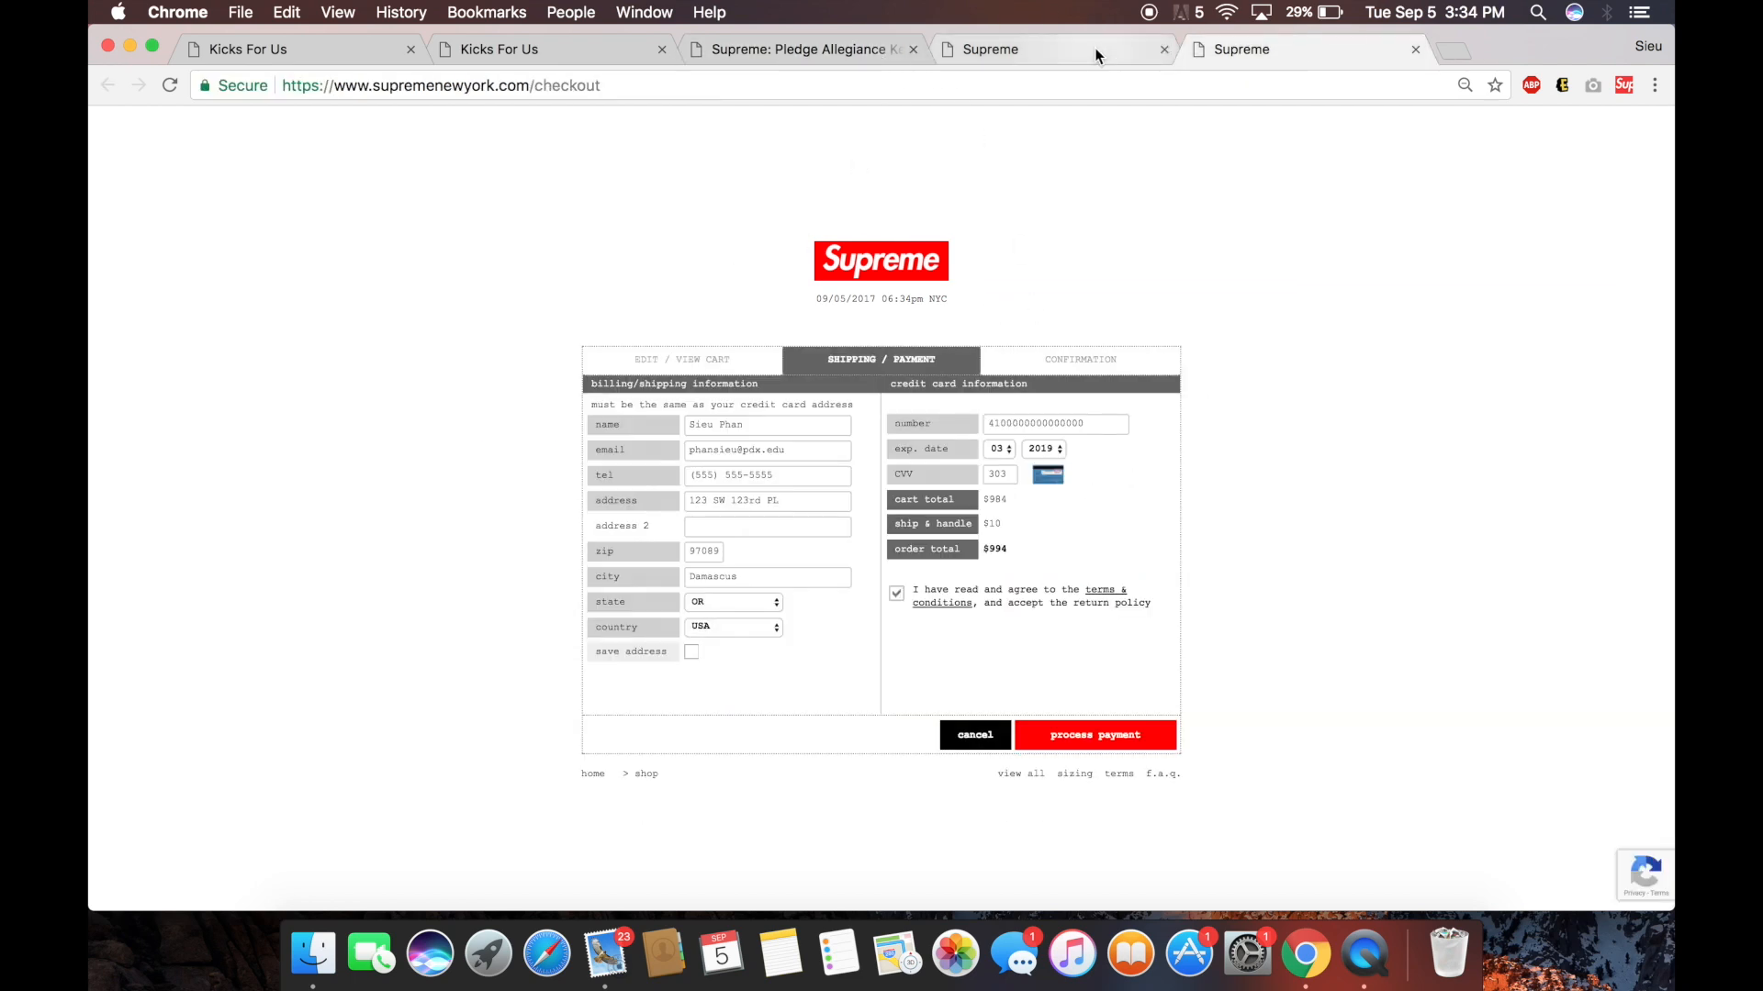
pyautogui.click(1095, 53)
pyautogui.click(596, 53)
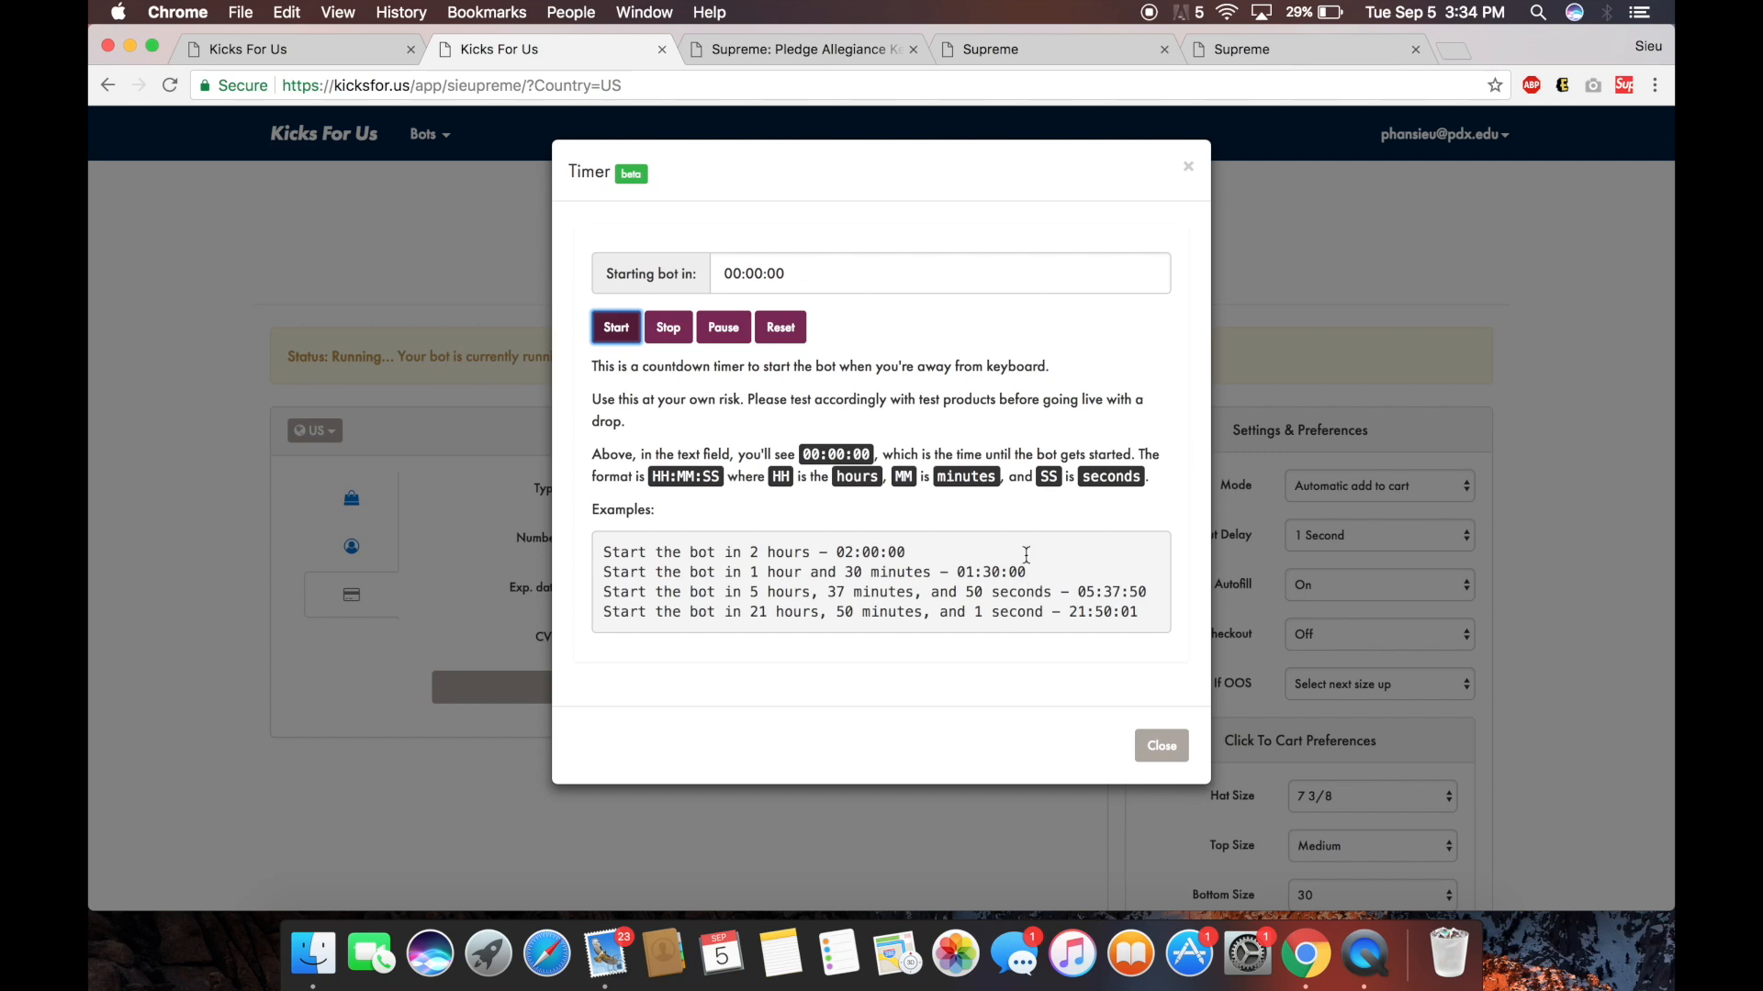
# Close the Timer dialog, stop the bot, and open the screen recorder's options to end recording.
pyautogui.click(1325, 555)
pyautogui.click(1042, 431)
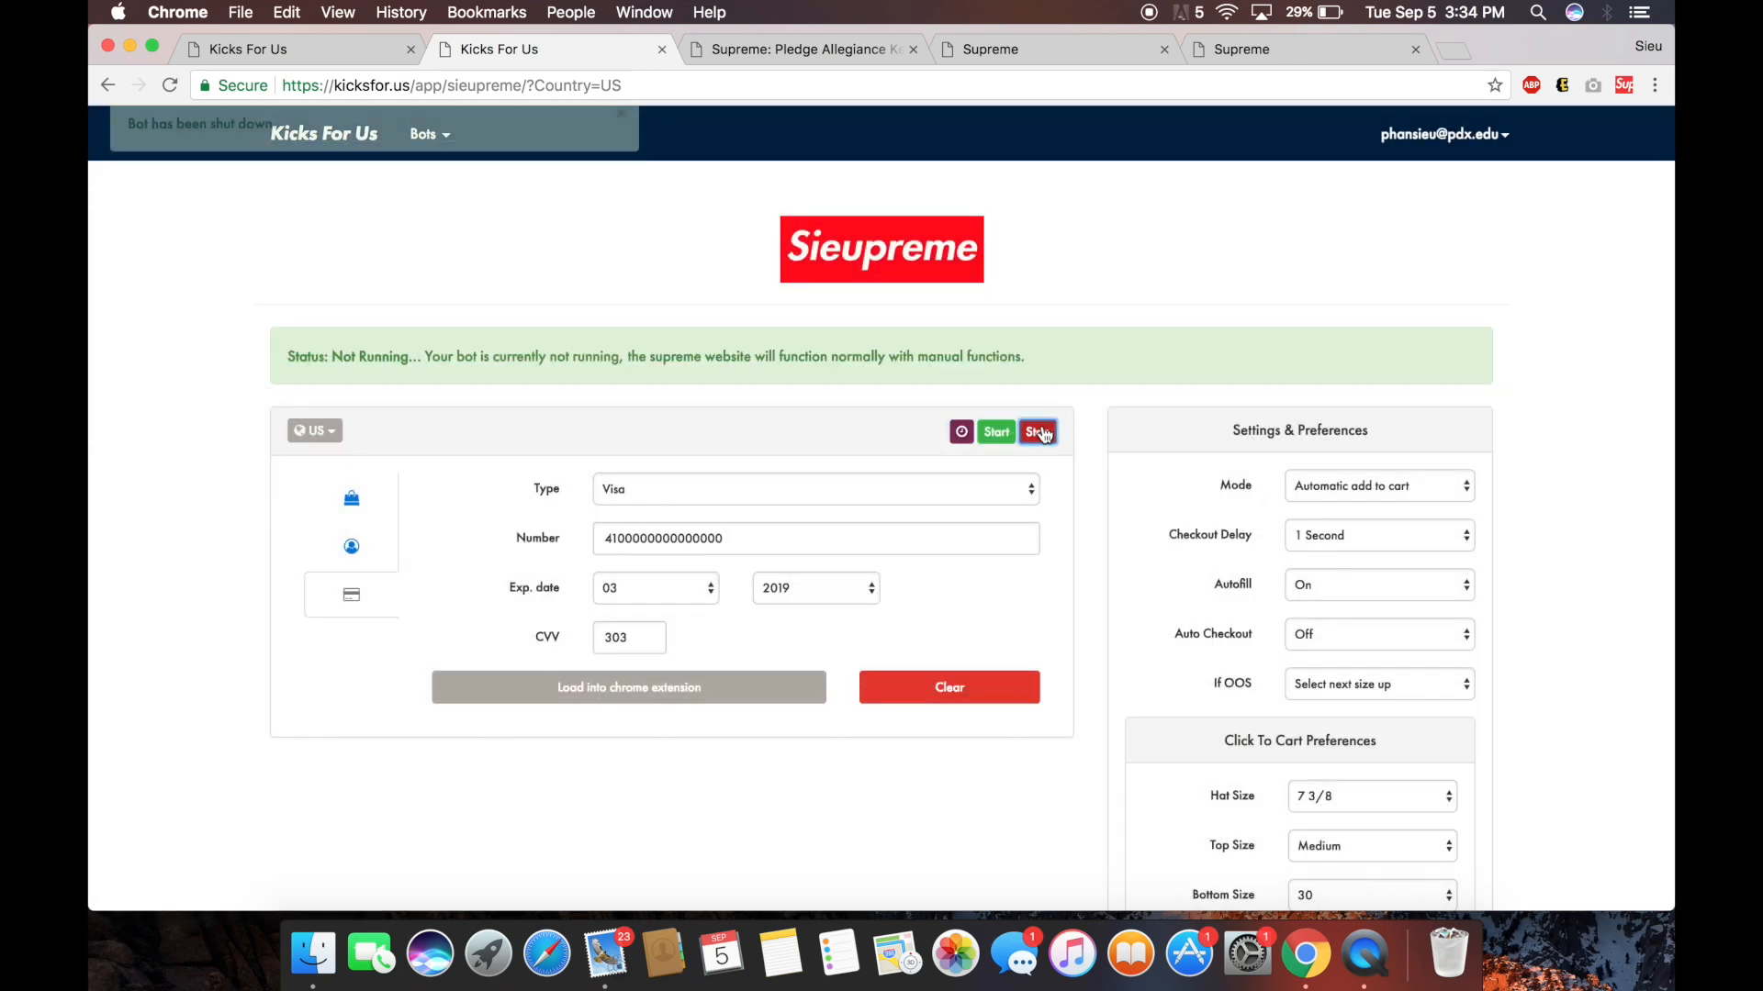
pyautogui.scroll(-5, 1044, 421)
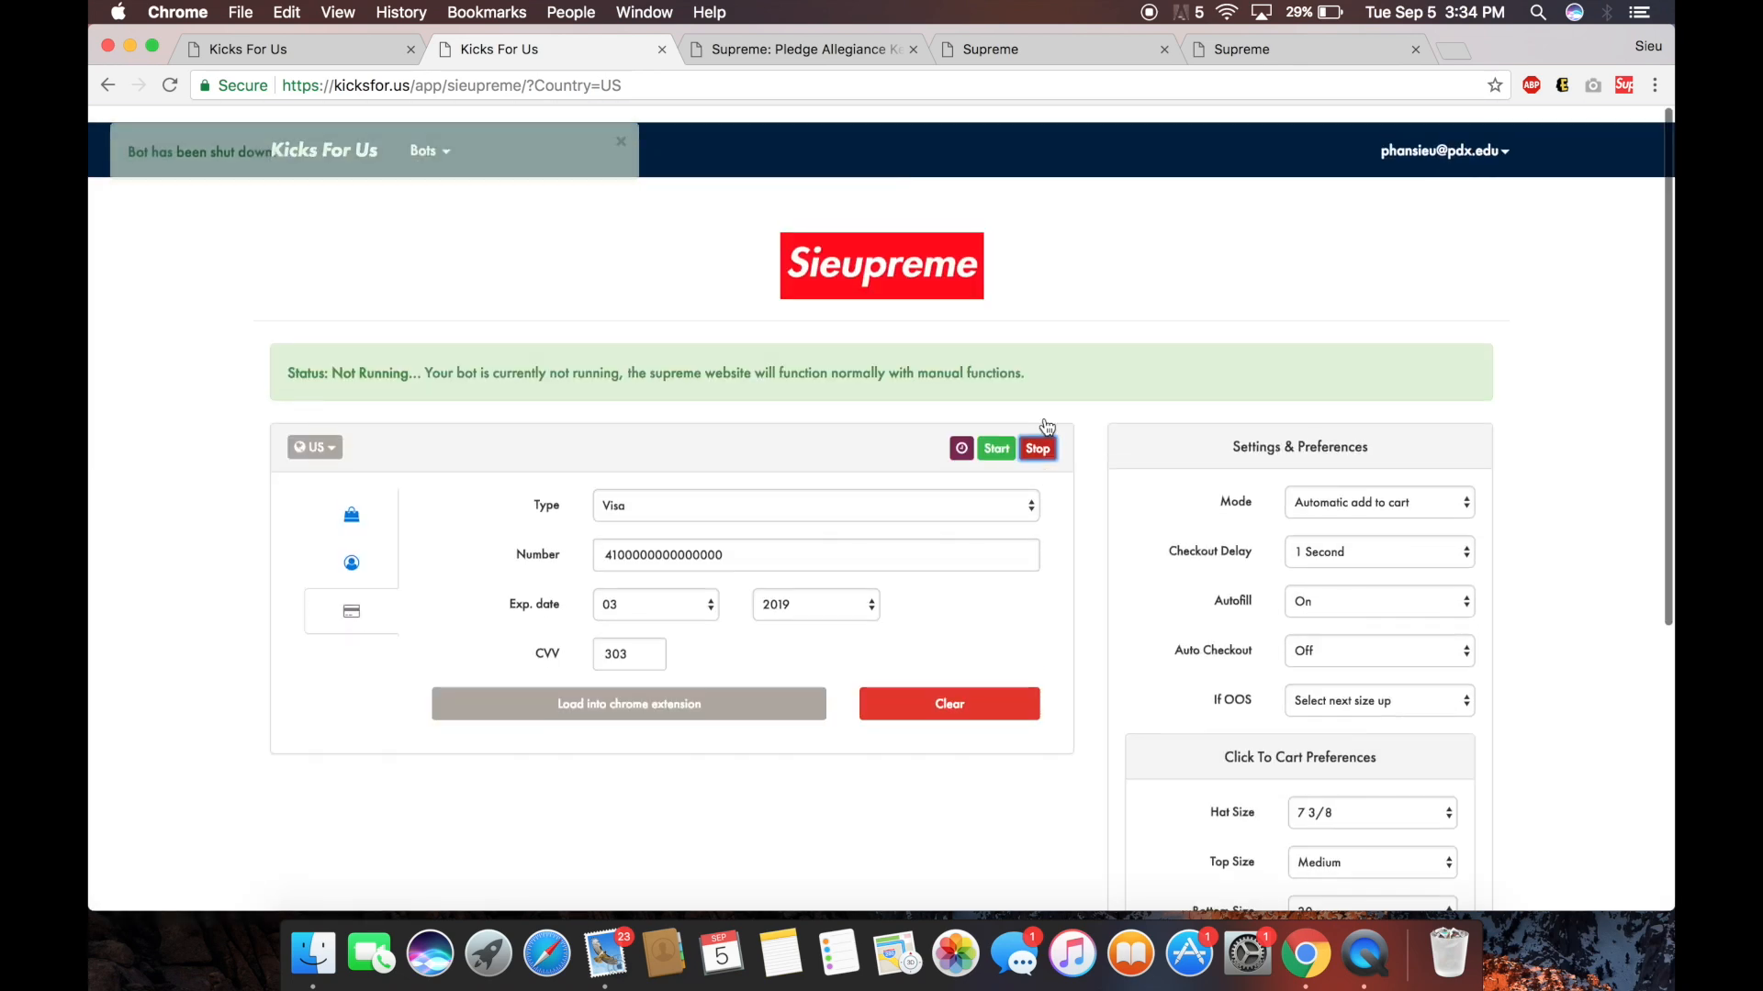
pyautogui.scroll(2, 1044, 425)
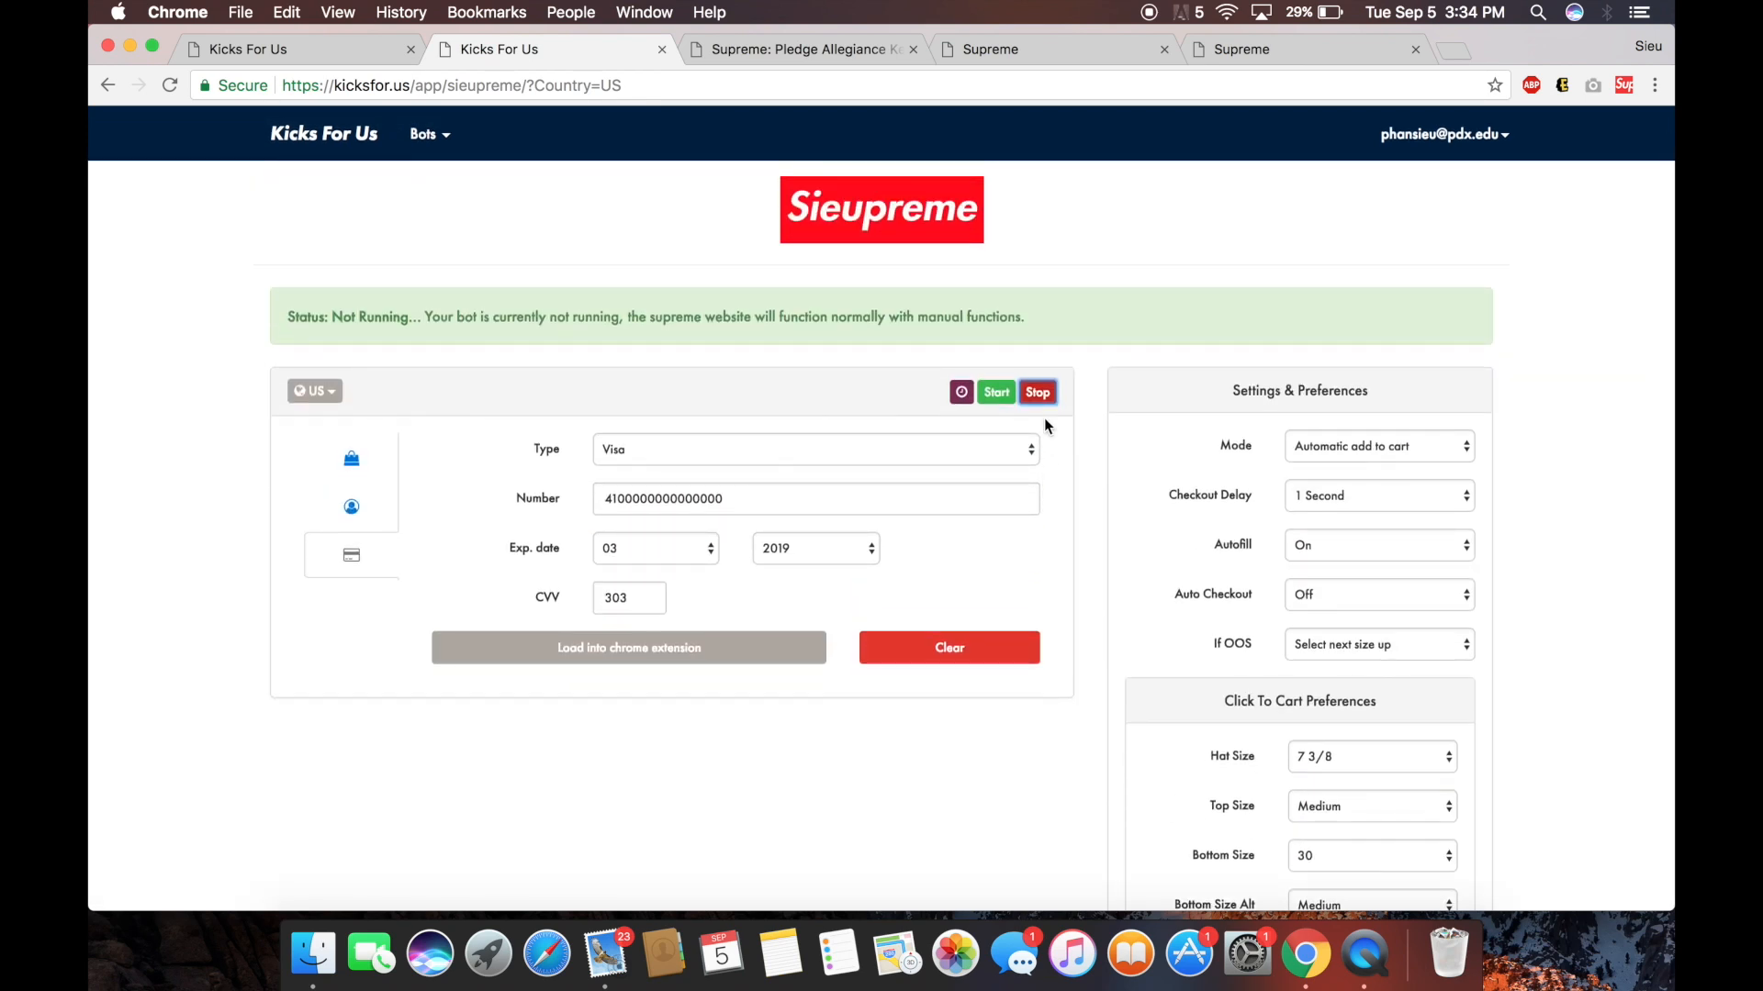
pyautogui.scroll(1, 1044, 425)
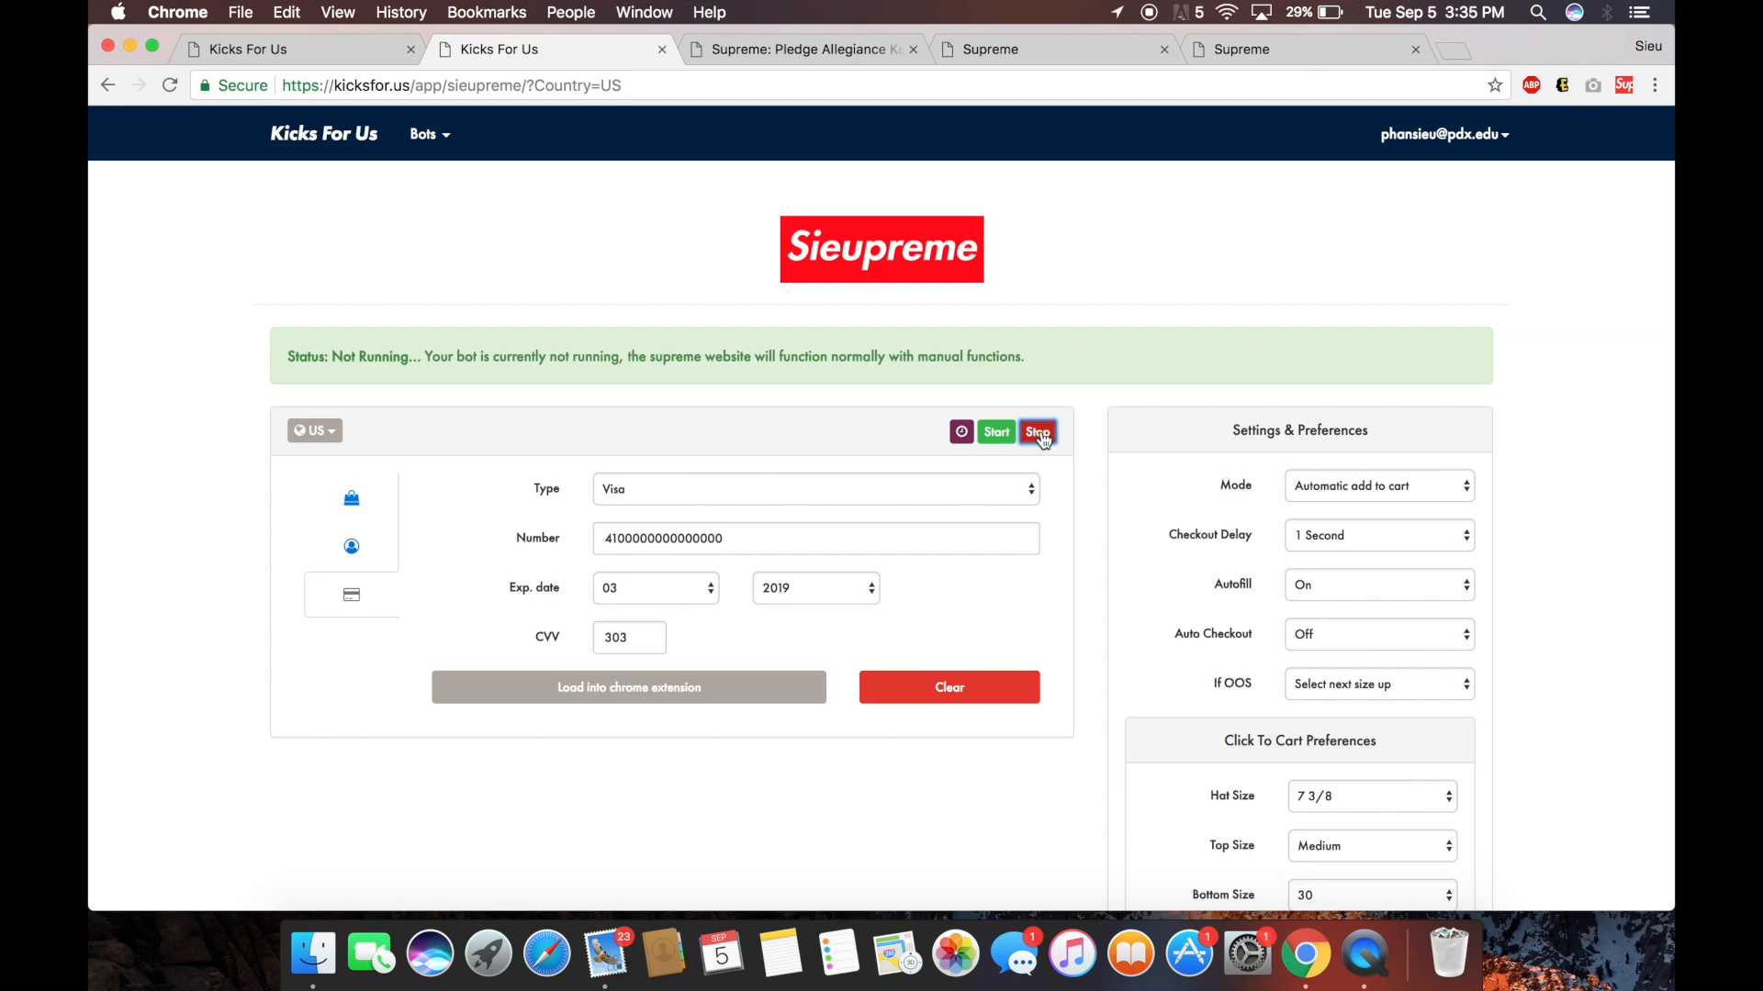
pyautogui.click(1366, 959)
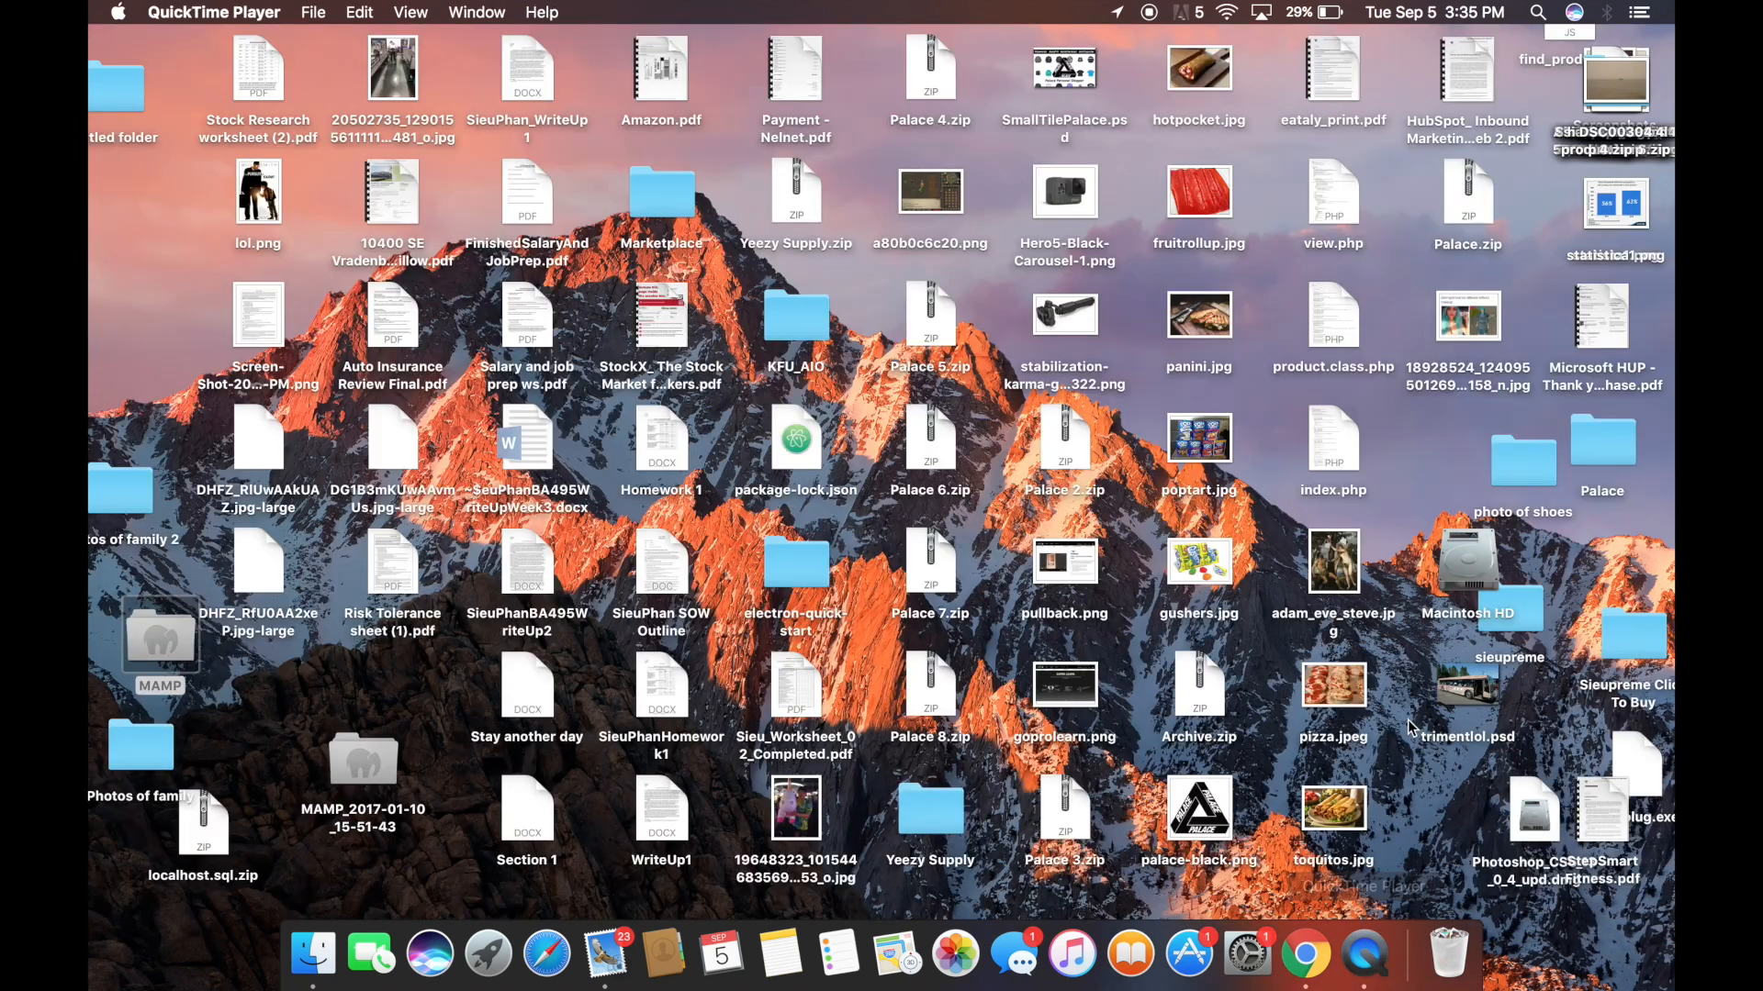
pyautogui.rightClick(1375, 961)
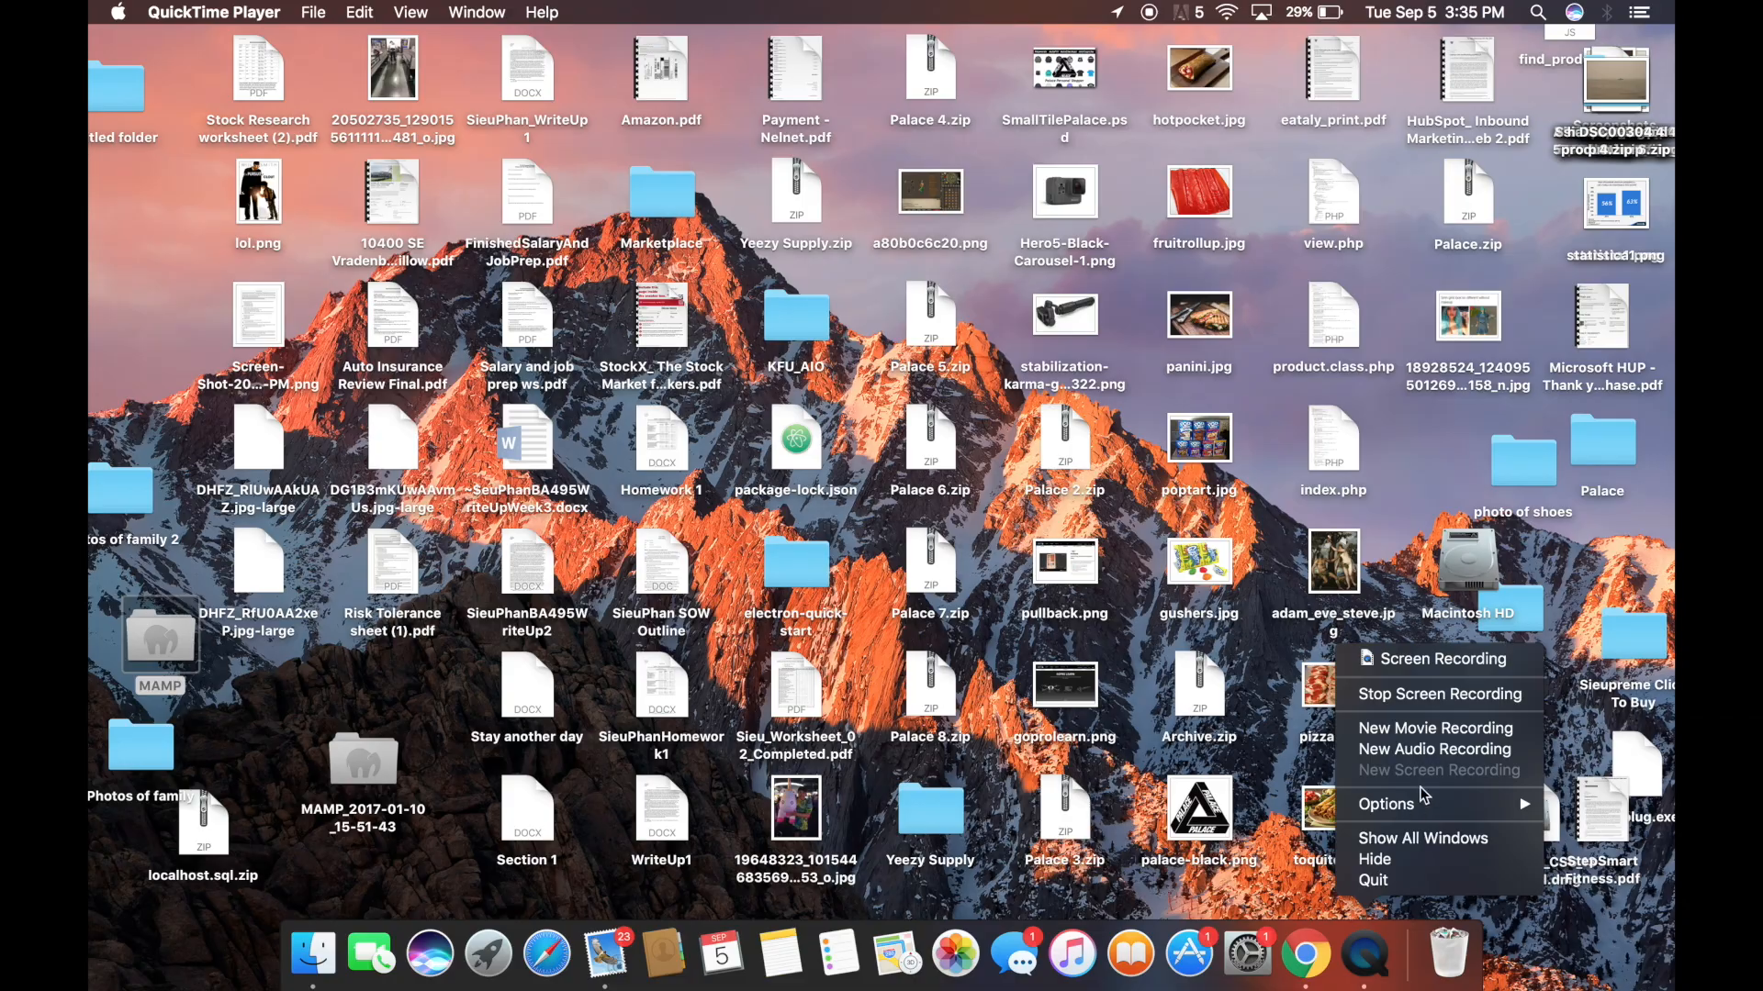